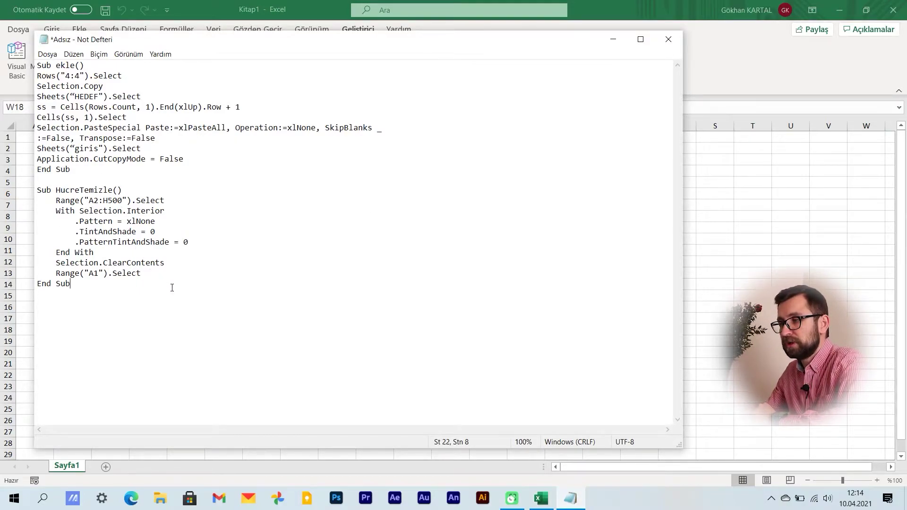
Minimize the Notepad macro draft so the blank Kitap1 workbook shows.
click(613, 42)
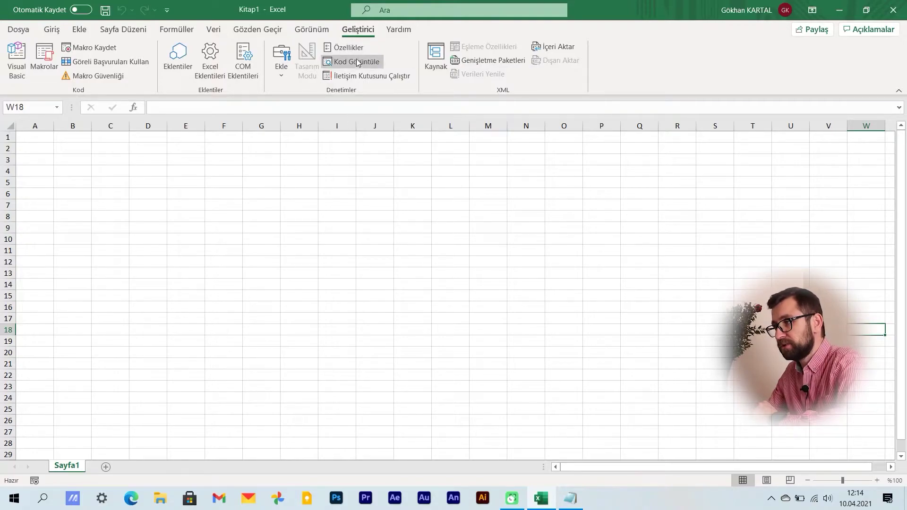
click(22, 31)
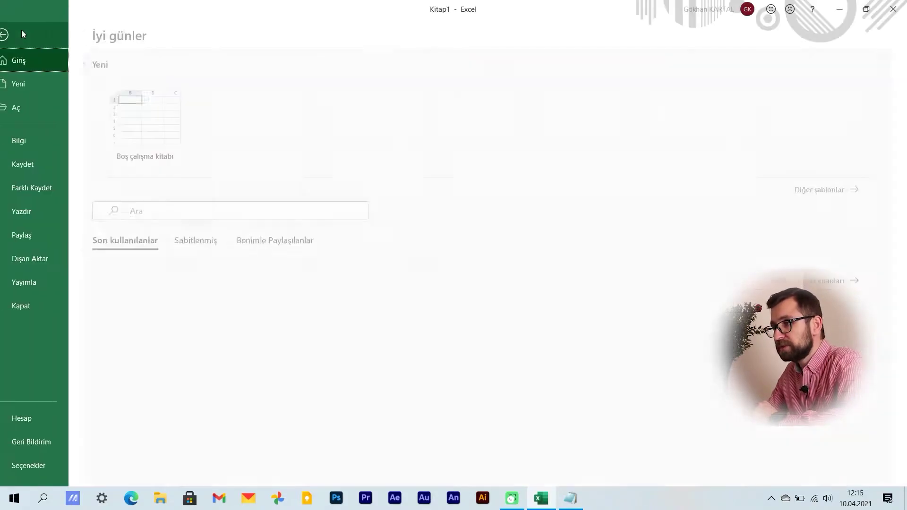
click(38, 466)
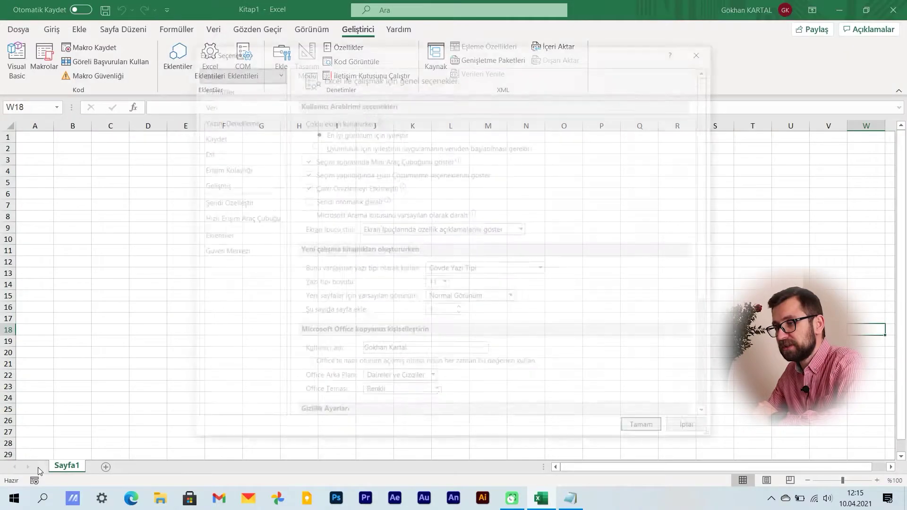
click(223, 201)
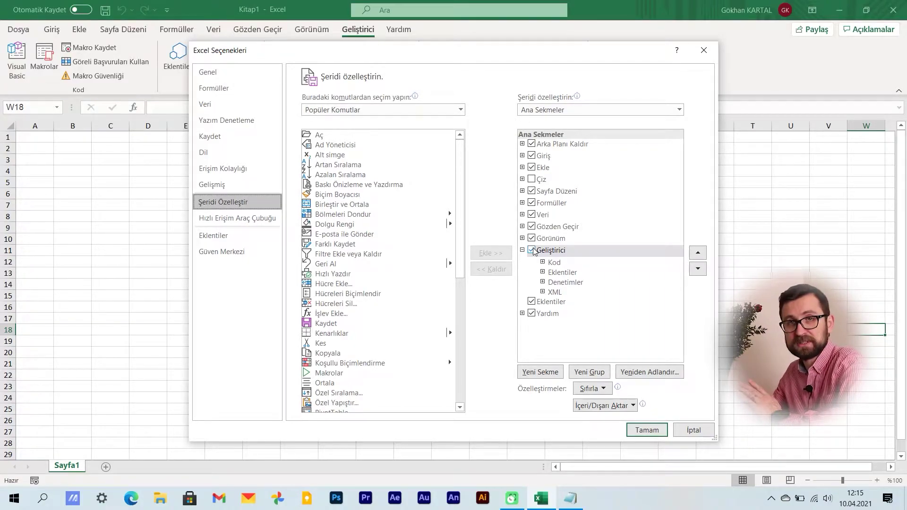
click(646, 430)
click(272, 239)
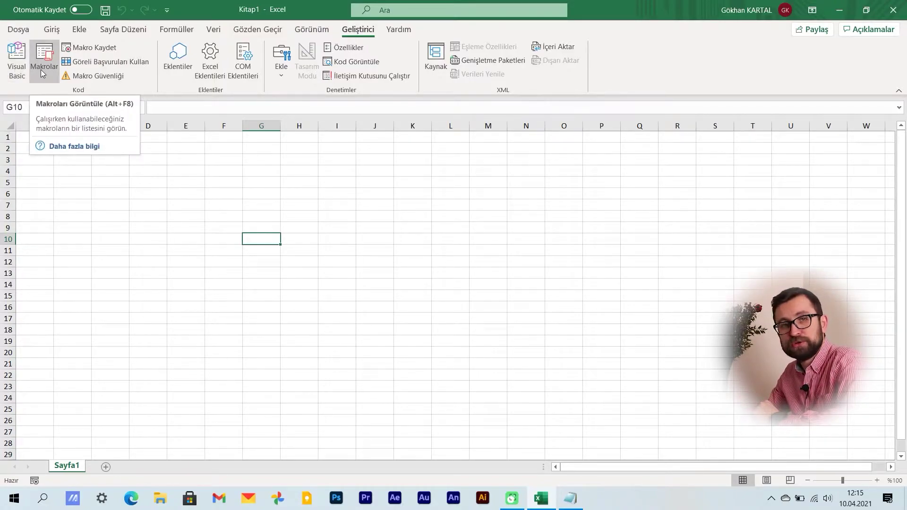
click(263, 201)
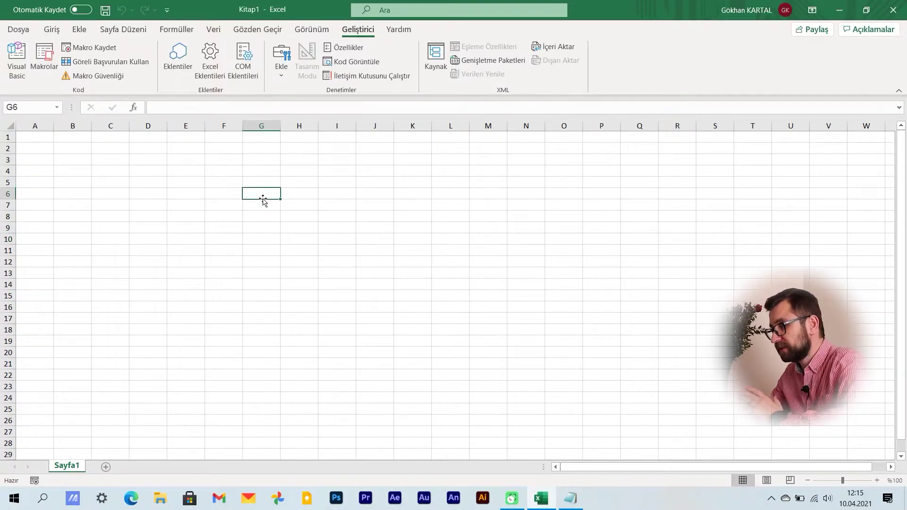
click(33, 195)
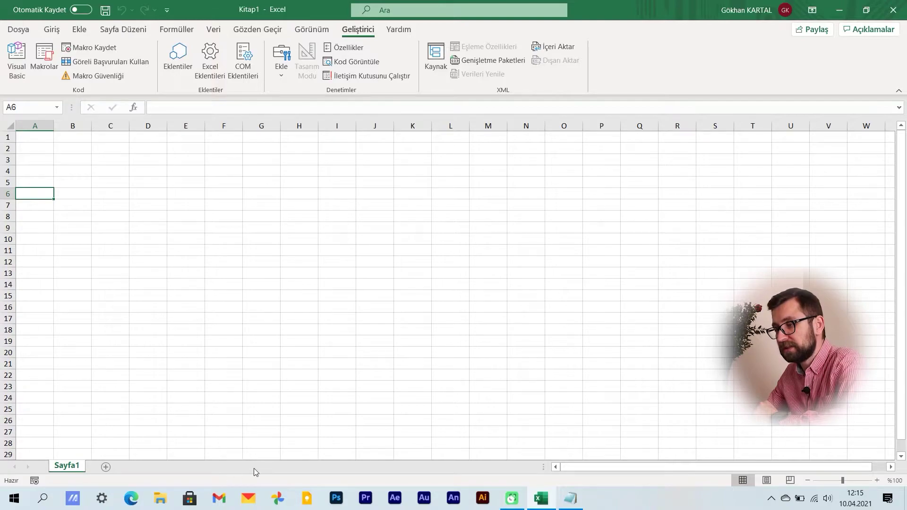
Rename the first sheet to giriş and add a sheet named envanter.
double_click(68, 466)
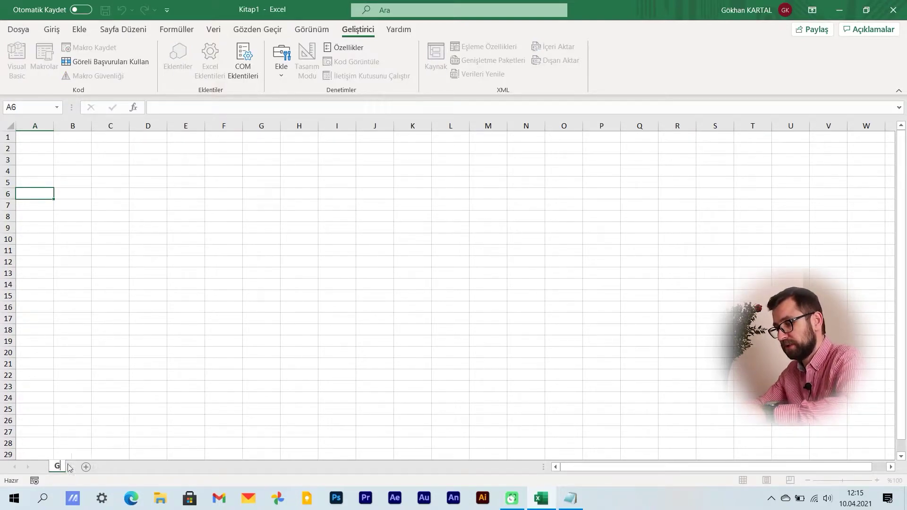
text(GİRİŞ)
key(BackSpace)
key(BackSpace)
key(BackSpace)
key(BackSpace)
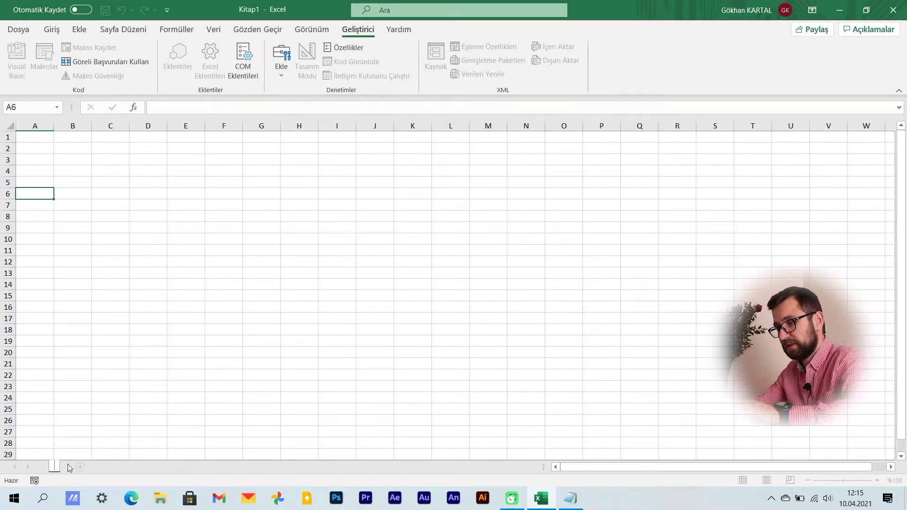
text(giriş)
key(Return)
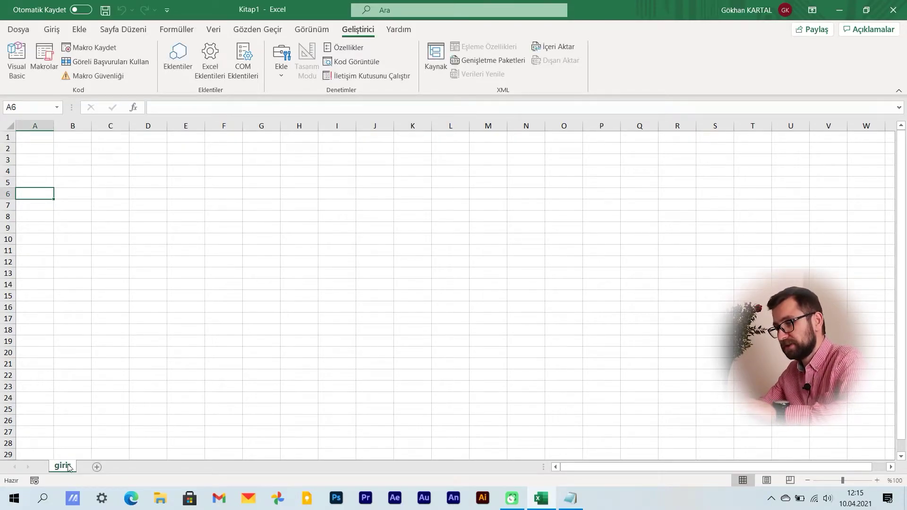
click(96, 467)
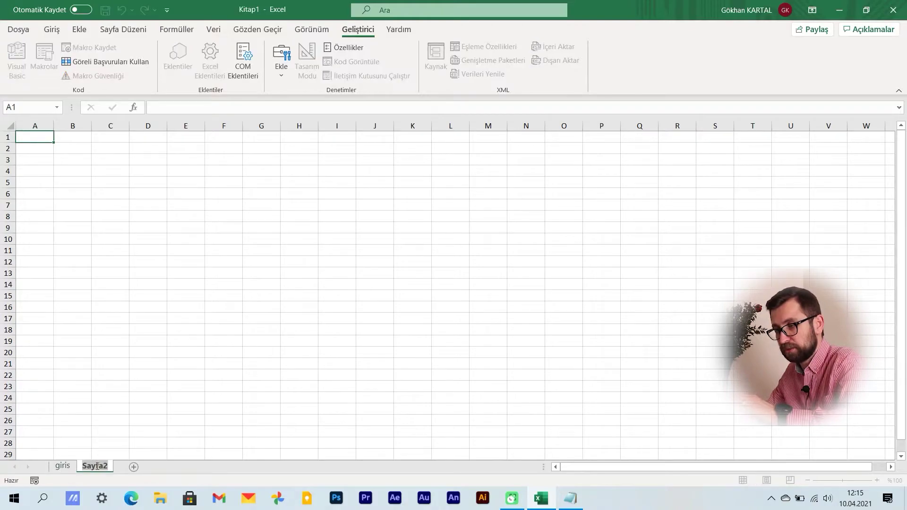
text(envante)
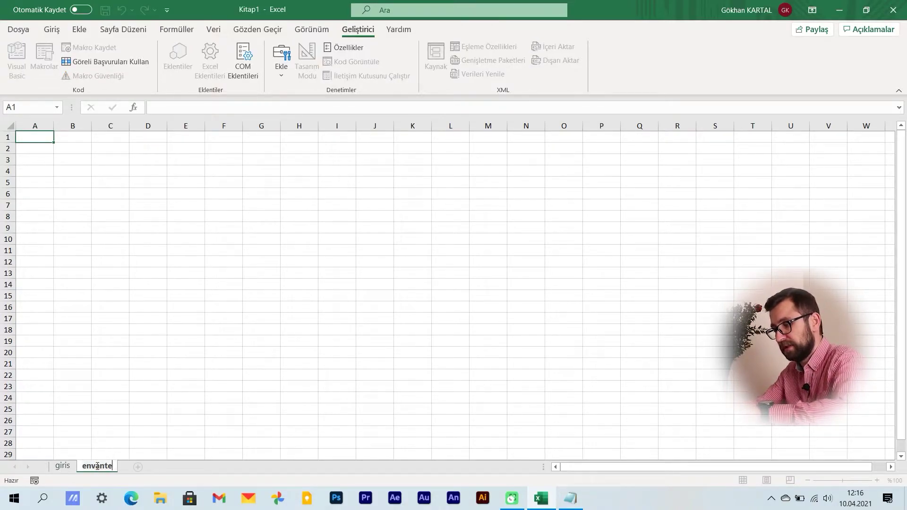
text(r,)
key(BackSpace)
key(Return)
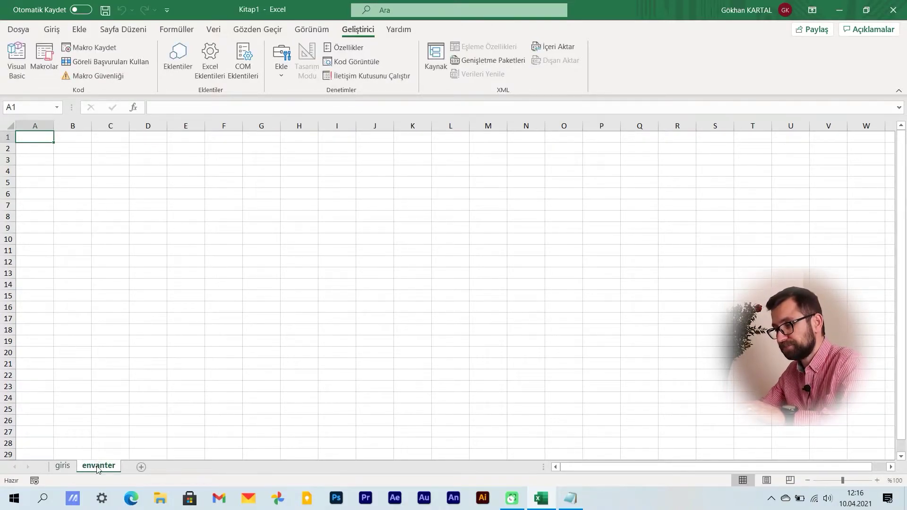
Add two more sheets named rapor and kod.
click(141, 467)
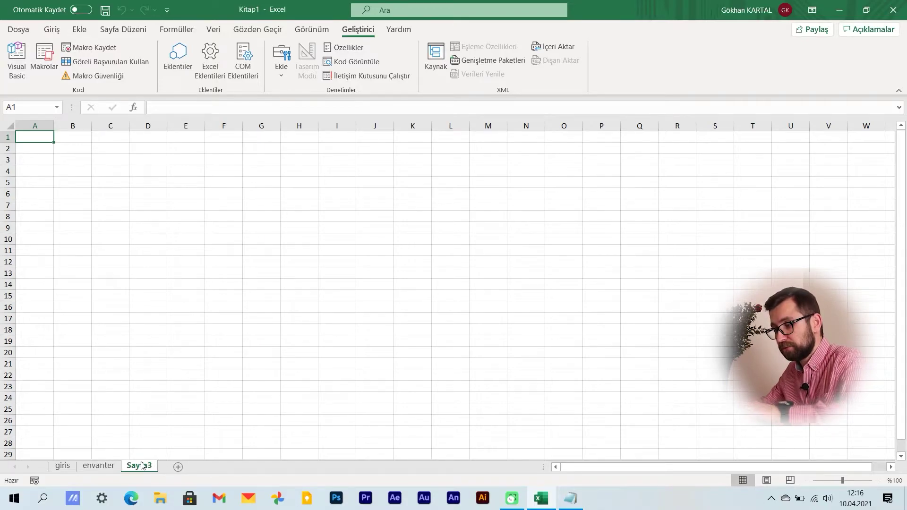
text(rapor)
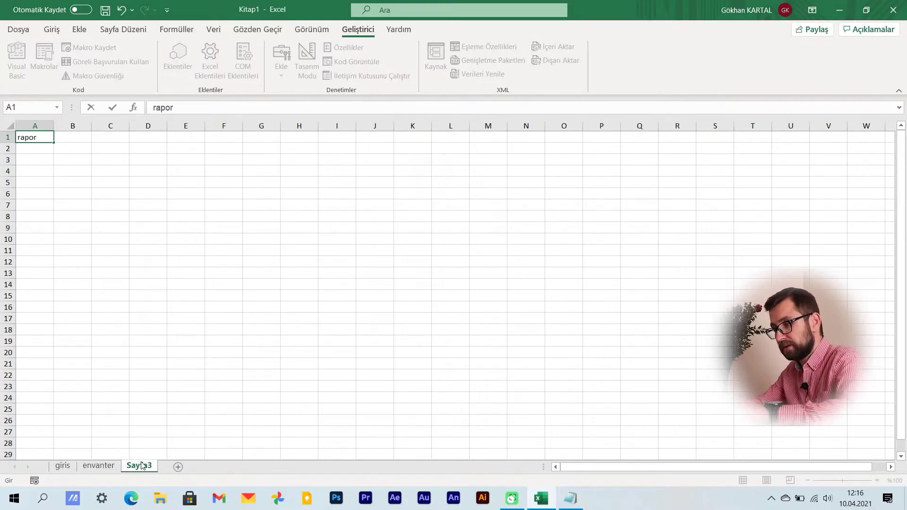
click(141, 466)
double_click(142, 465)
text(ra)
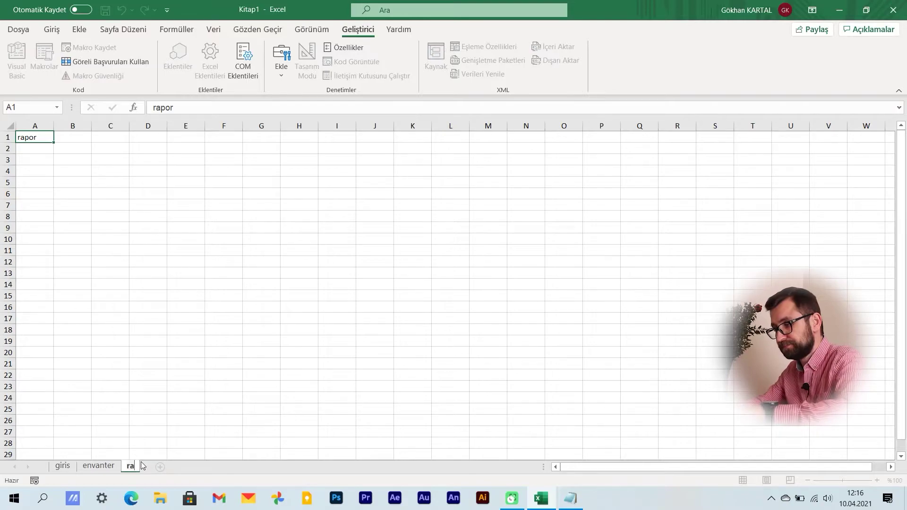
text(por)
key(Return)
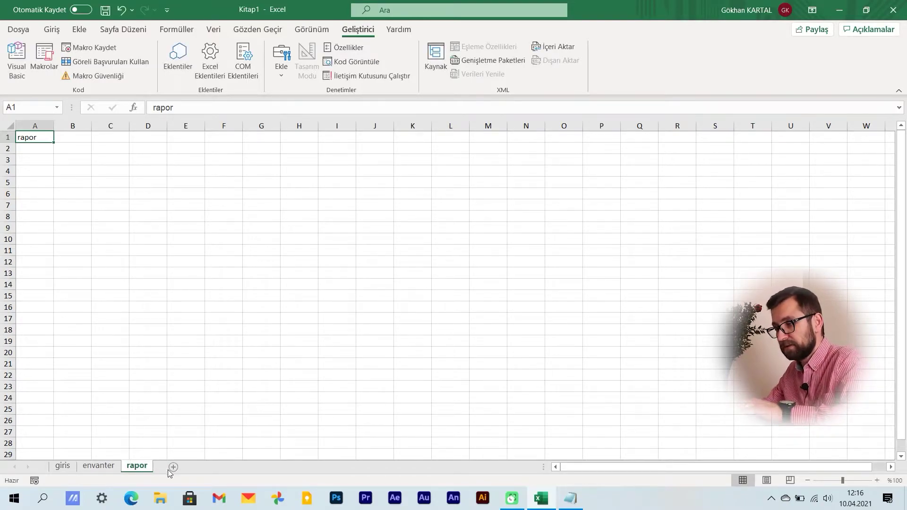
click(174, 468)
double_click(174, 469)
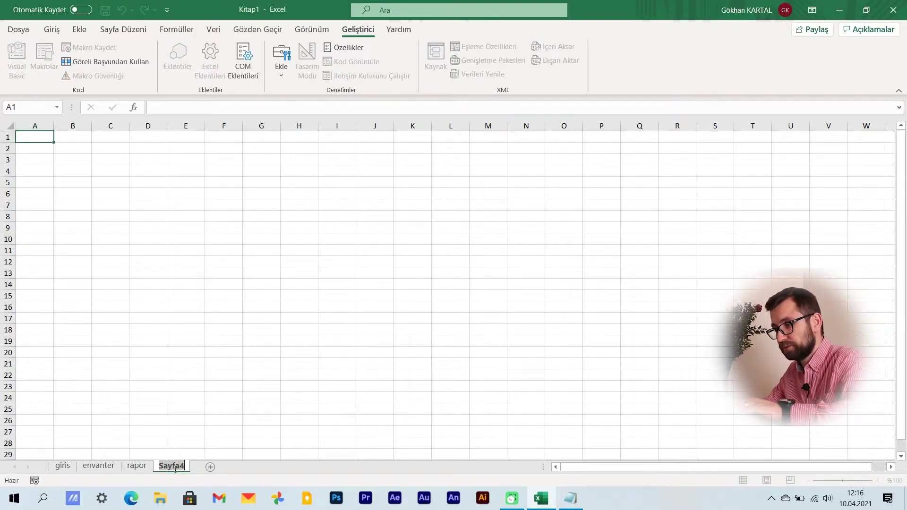
text(kod)
key(Return)
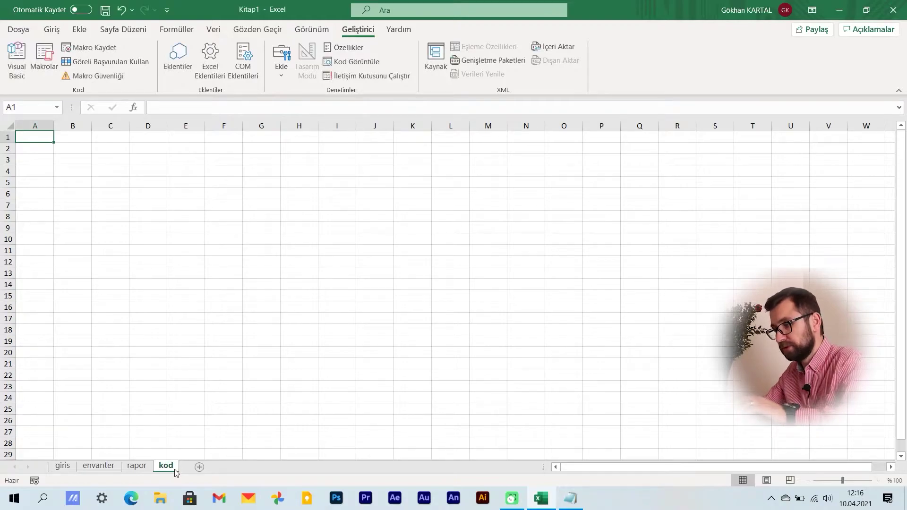
Enter the KODLAR heading in A6 with codes GYZK, GKLY, GBLK and GKP below it.
click(45, 193)
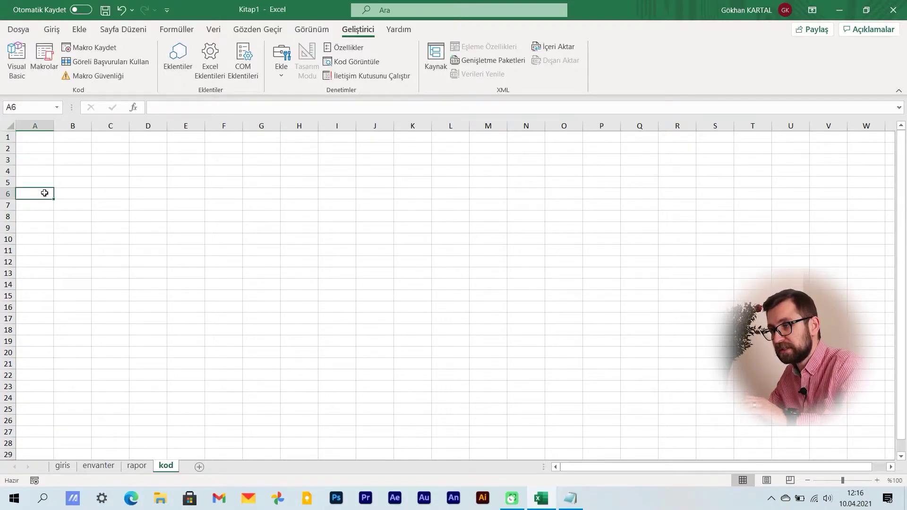
text(KOD)
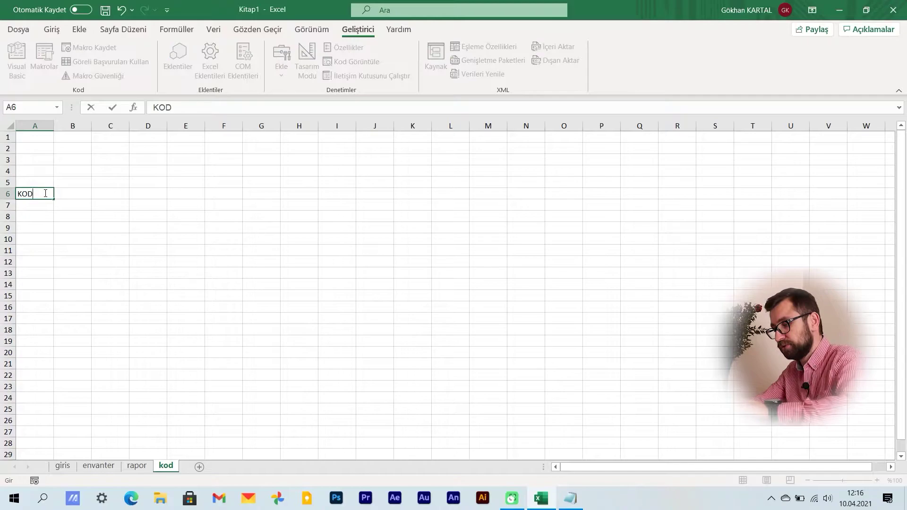
text(LAR)
key(Return)
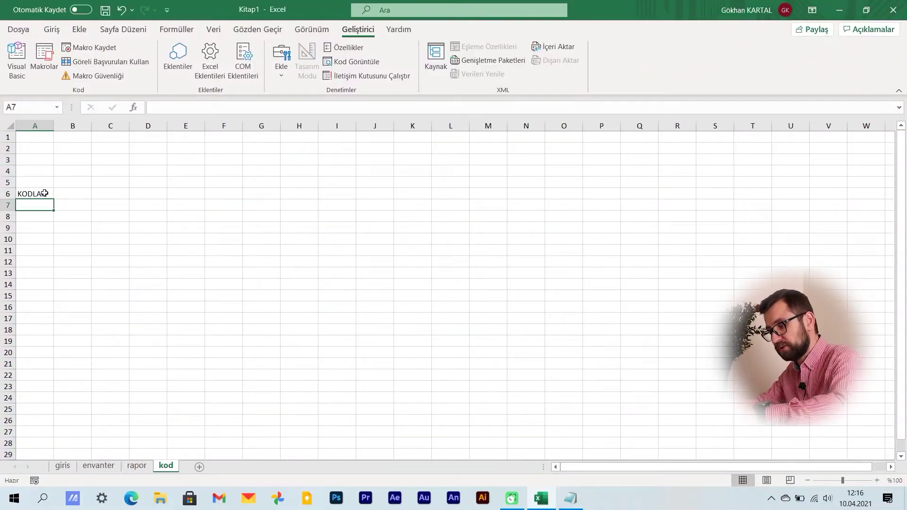
text(G)
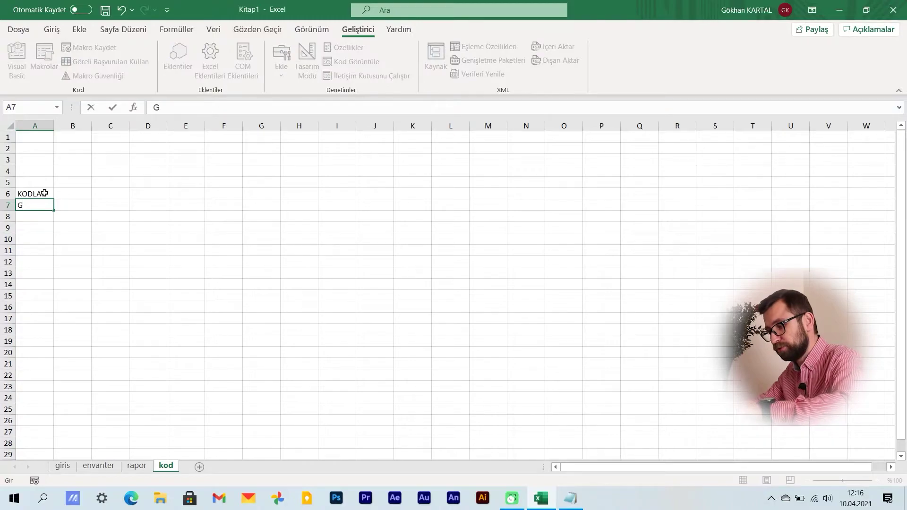
text(YZK)
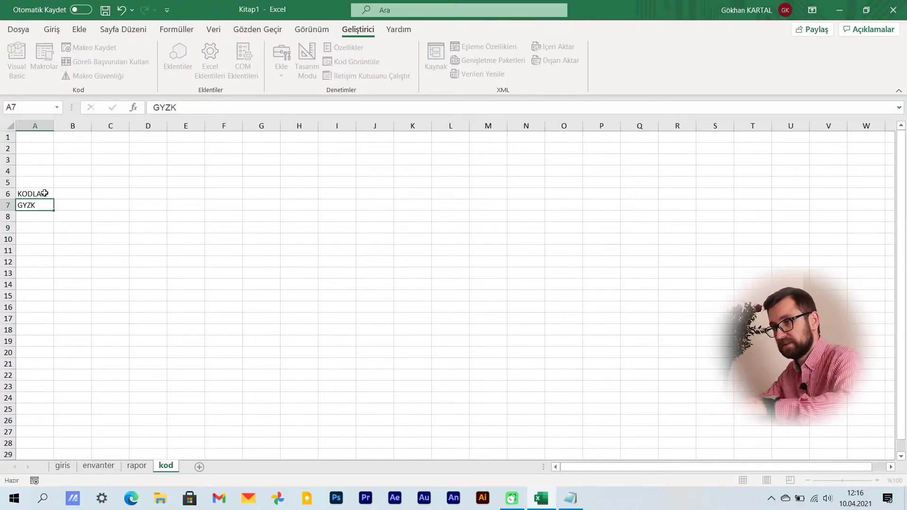
key(Return)
text(GKLY)
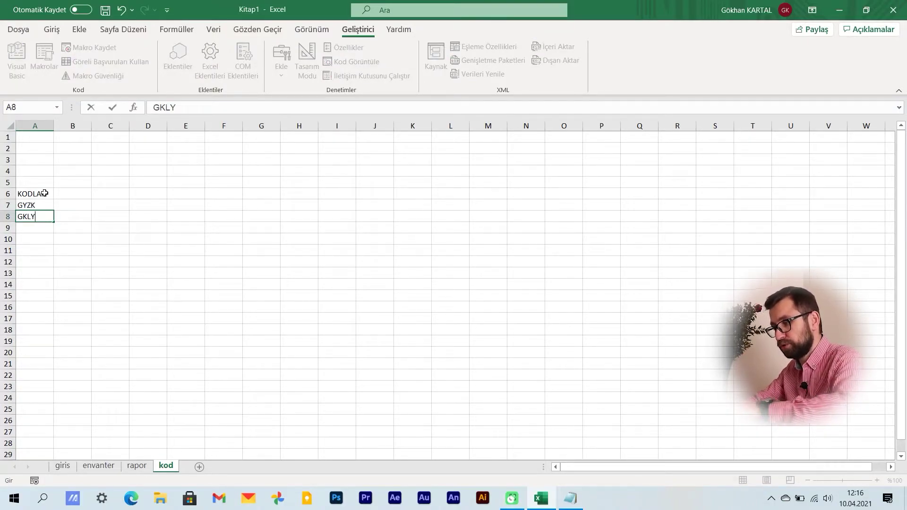
key(Return)
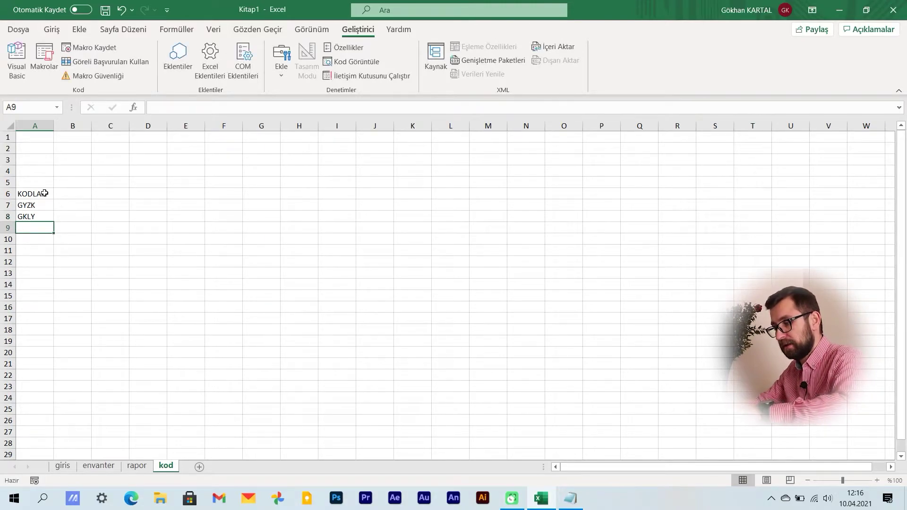
text(GBLK)
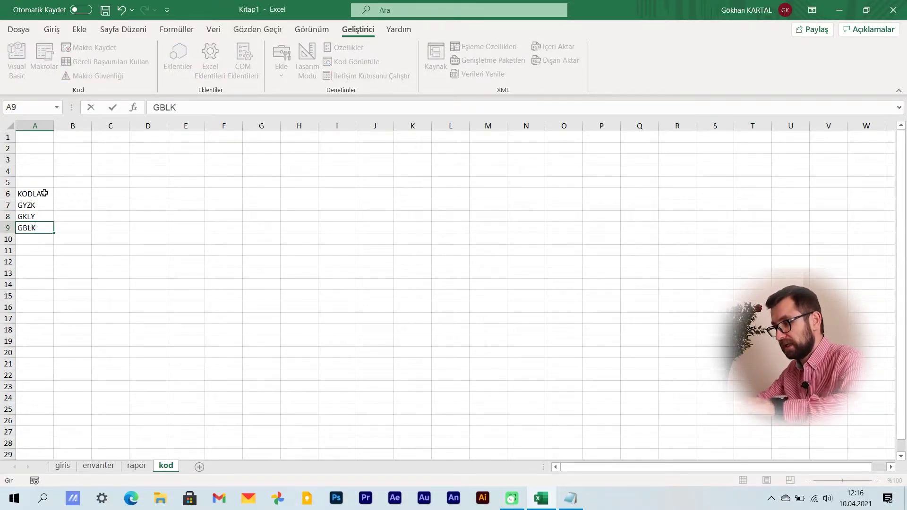
key(Return)
text(GKP)
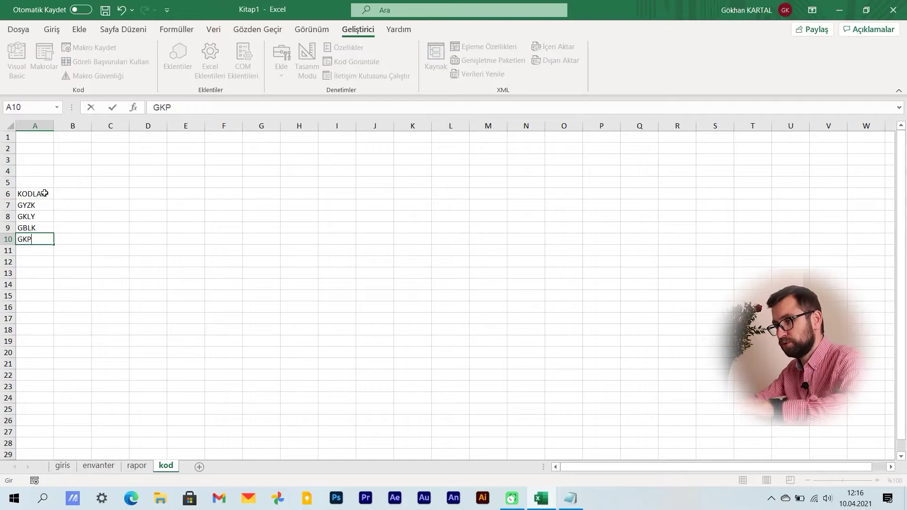
key(Return)
Put the CİNSLERİ heading in cell B6.
click(78, 206)
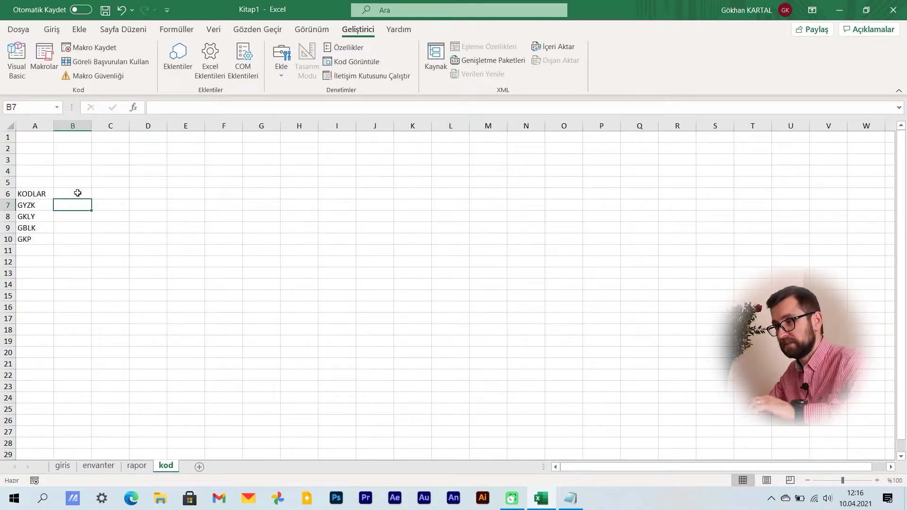
click(77, 193)
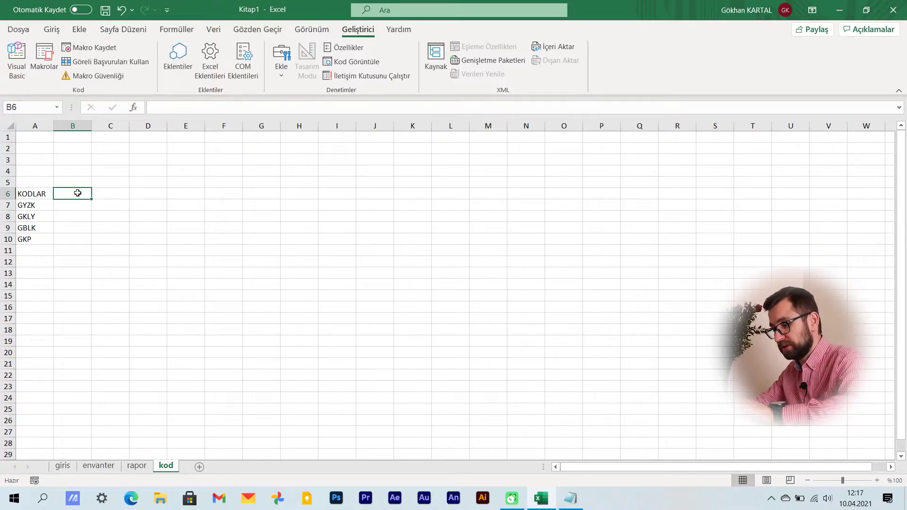
text(CİNLERİ)
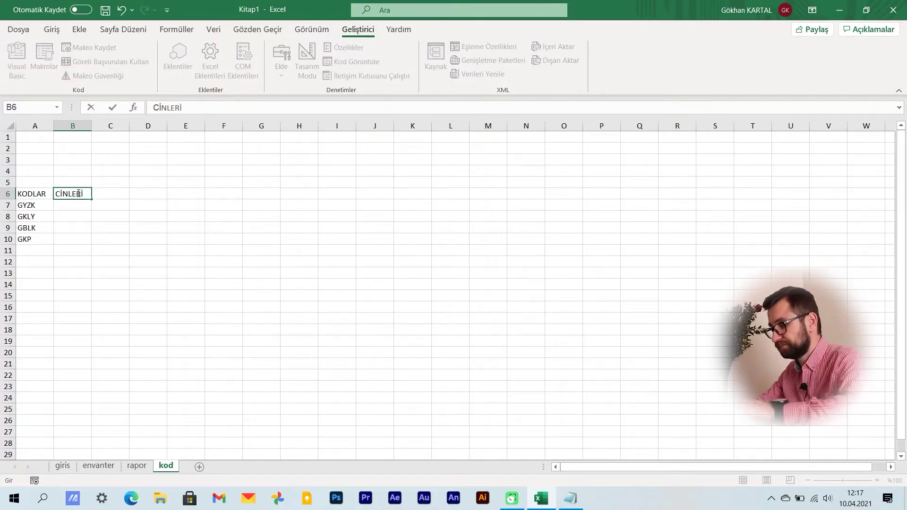
key(BackSpace)
key(BackSpace)
key(BackSpace)
key(BackSpace)
text(S)
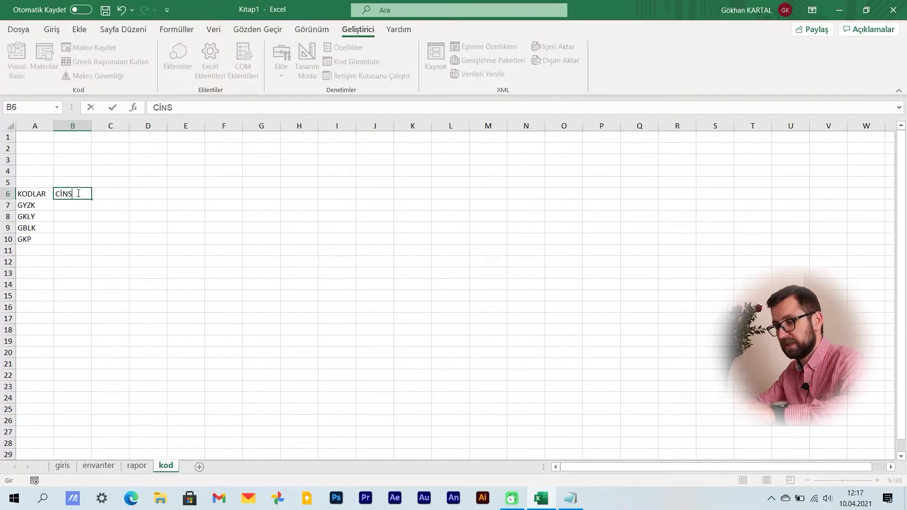
text(LERİ)
key(Return)
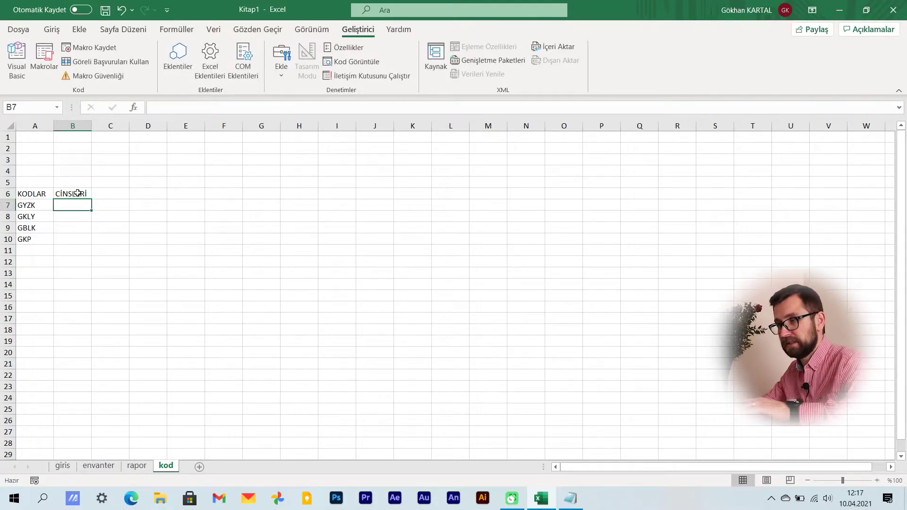
List GÜMÜŞ YÜZÜK, GÜMÜŞ KOLYE, GÜMÜŞ BİLEKLİK and GÜMÜŞ KÜPE in B7:B10.
text(G)
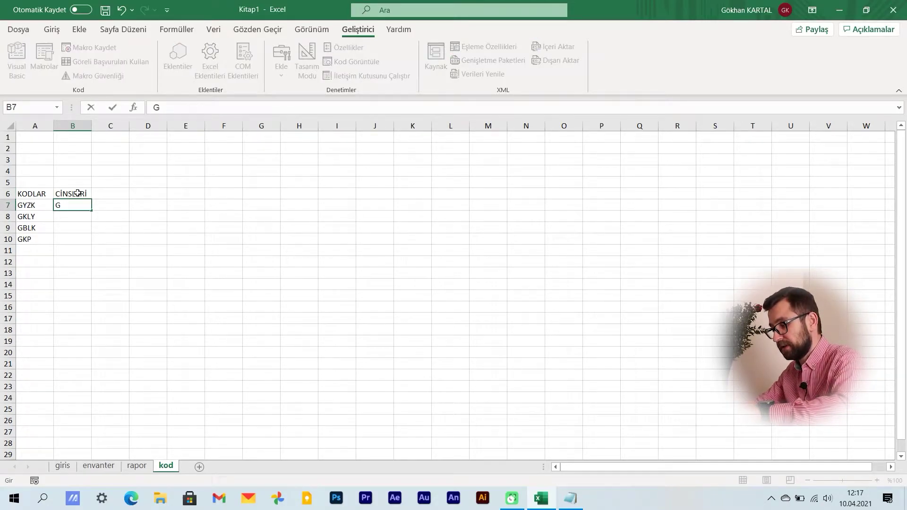
key(BackSpace)
text(GÜMÜ)
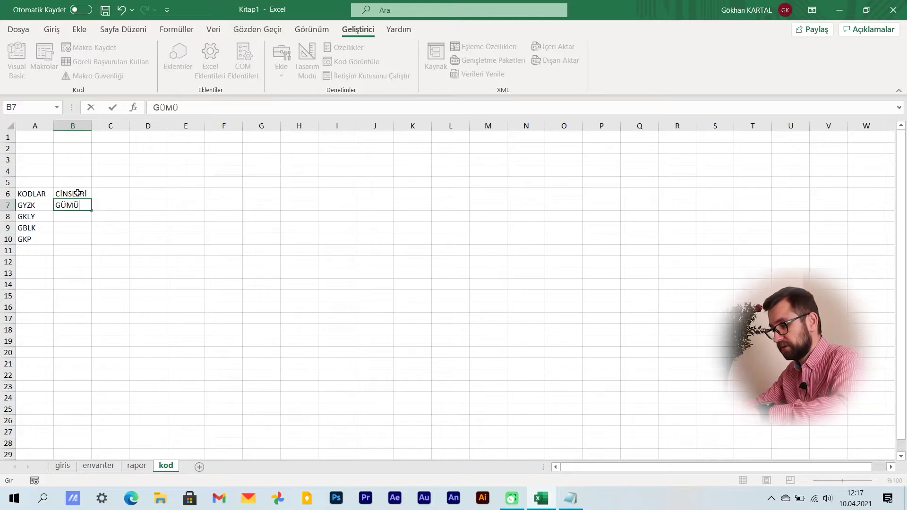
text(Ş YÜZÜK)
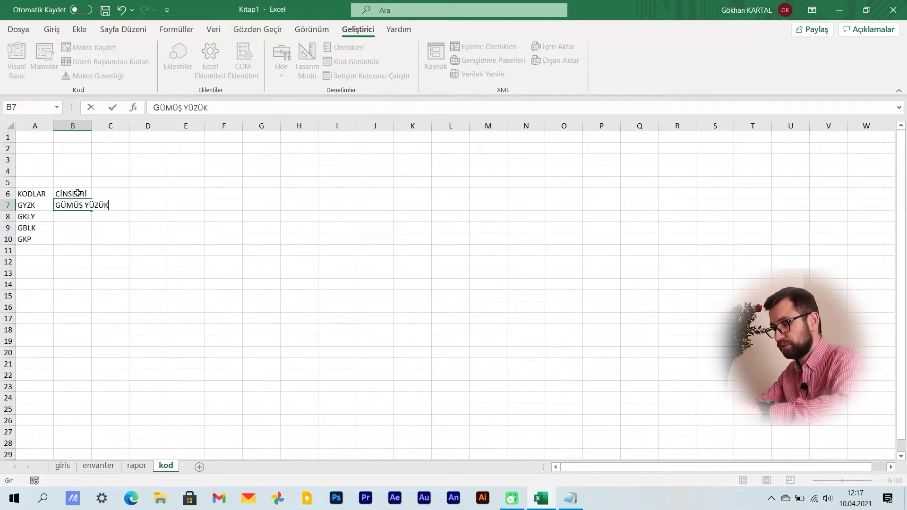
key(Return)
text(G)
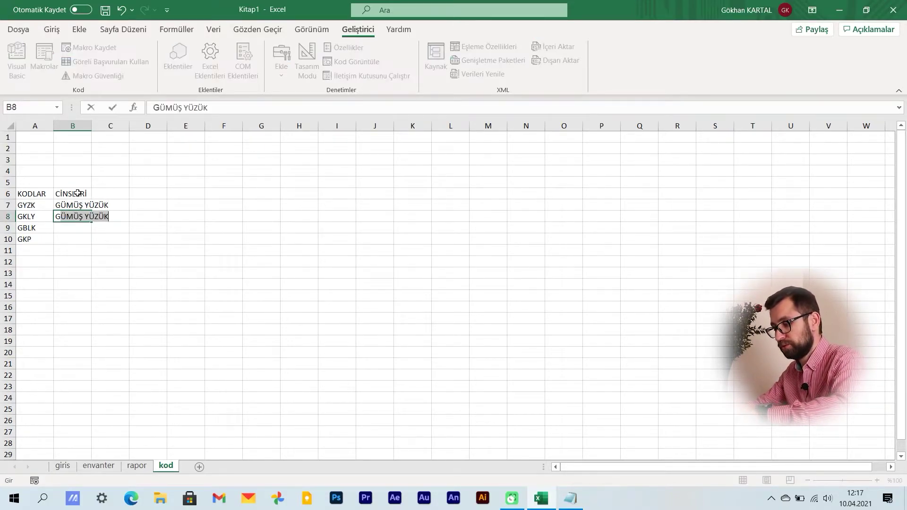
text(ÜMÜŞ KOLYE)
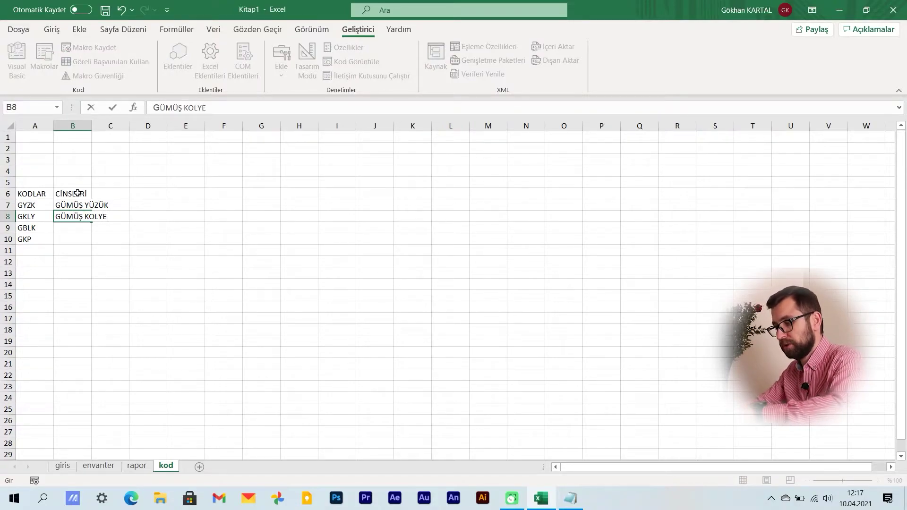
key(Return)
text(G)
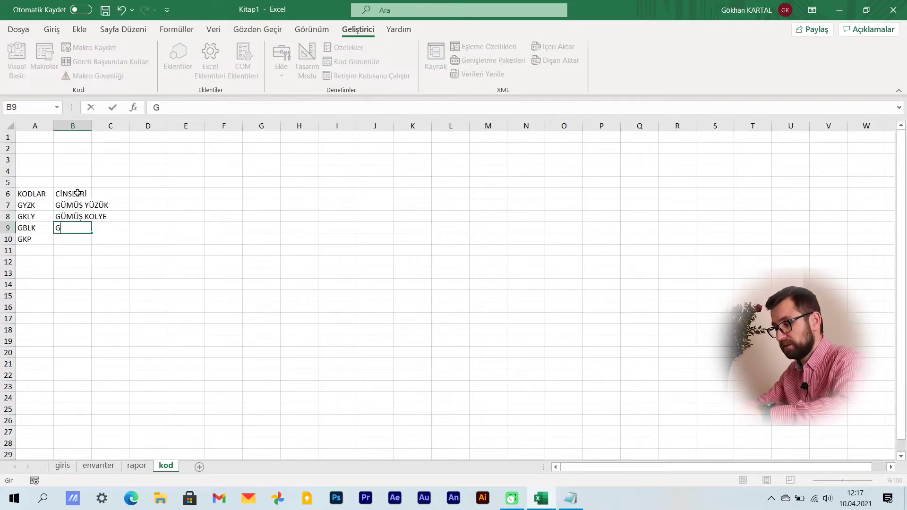
text(ÜMÜŞ BİL)
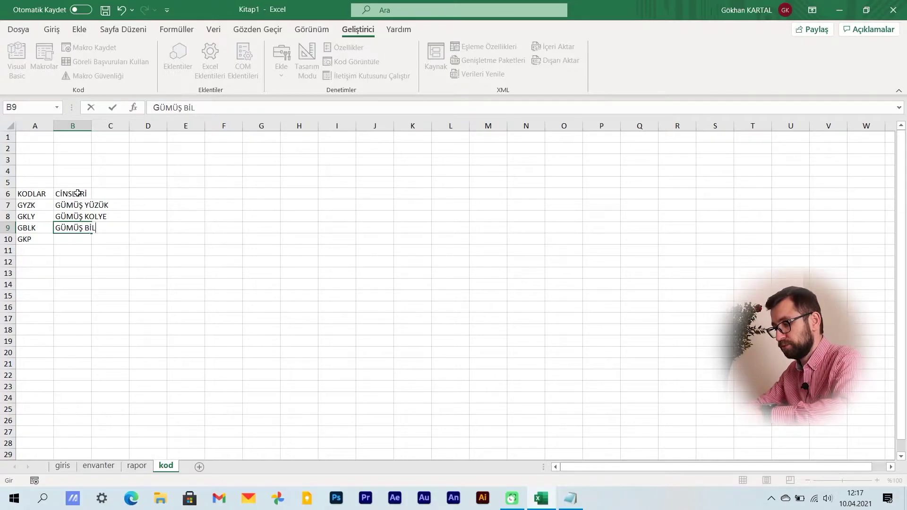
text(EKLİK)
key(Return)
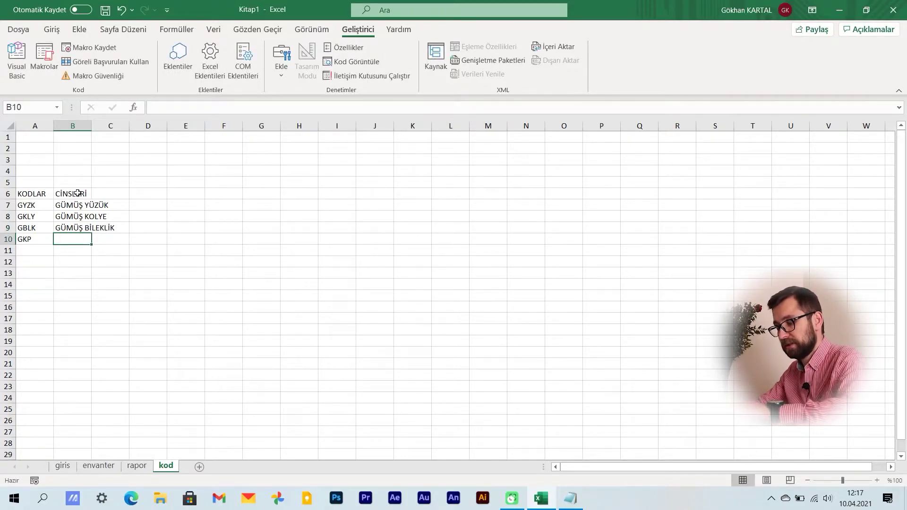
text(GÜMÜŞ KÜPE)
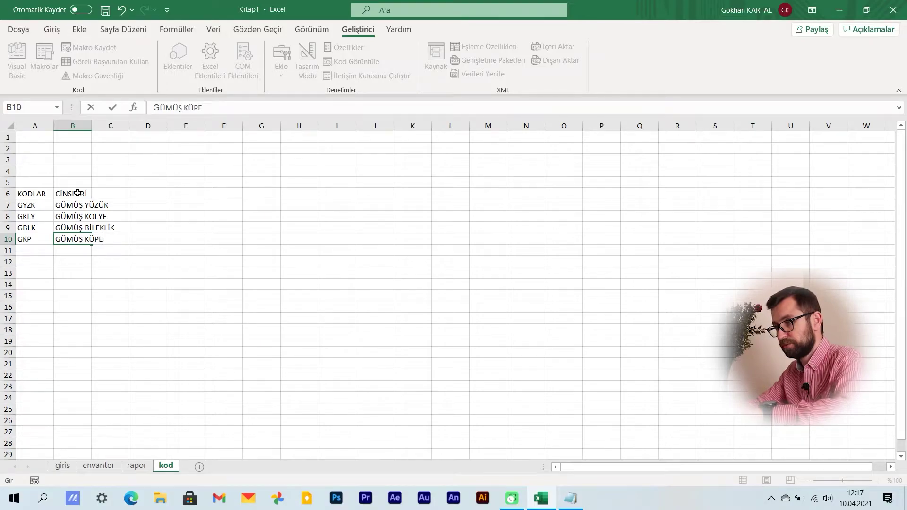
key(Return)
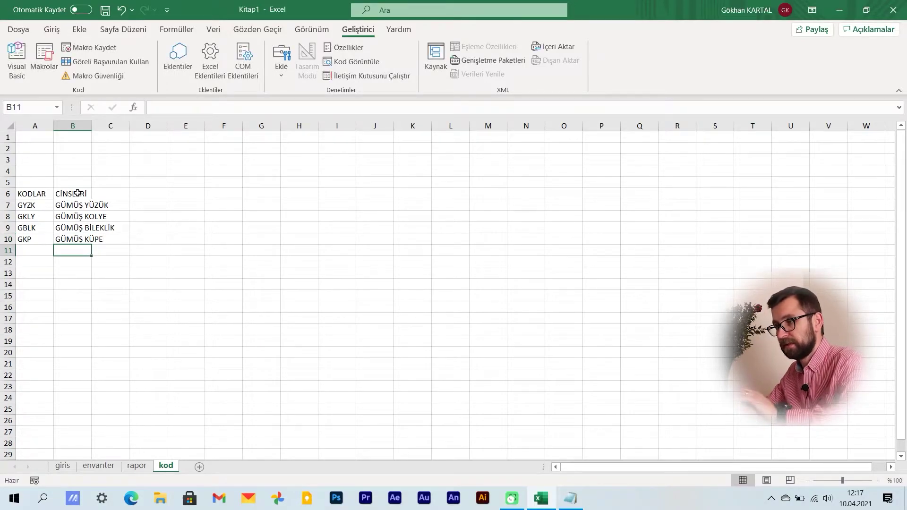
click(23, 204)
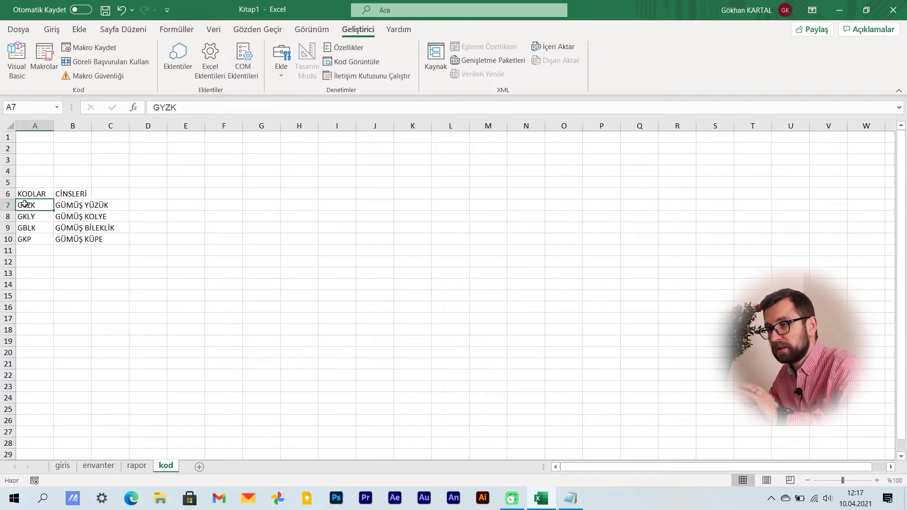
Go to the giris sheet and select cell A4 for the headers.
click(62, 466)
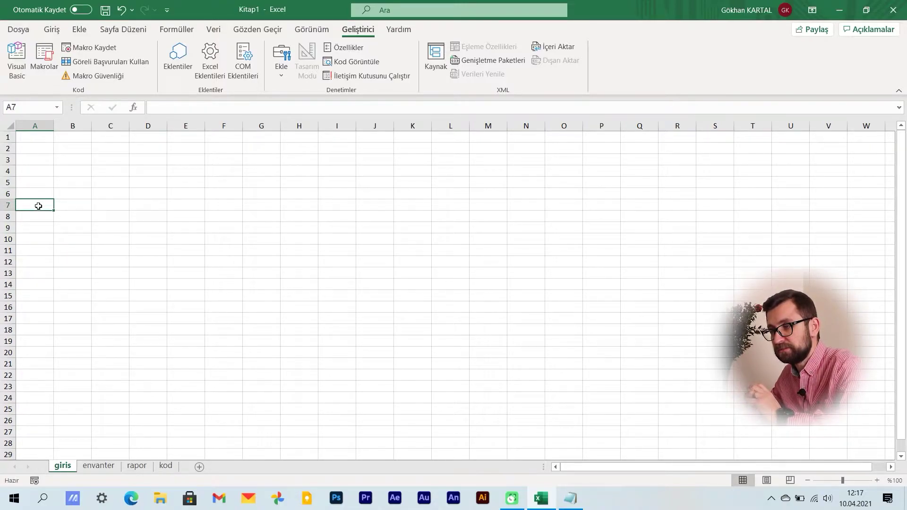
click(70, 206)
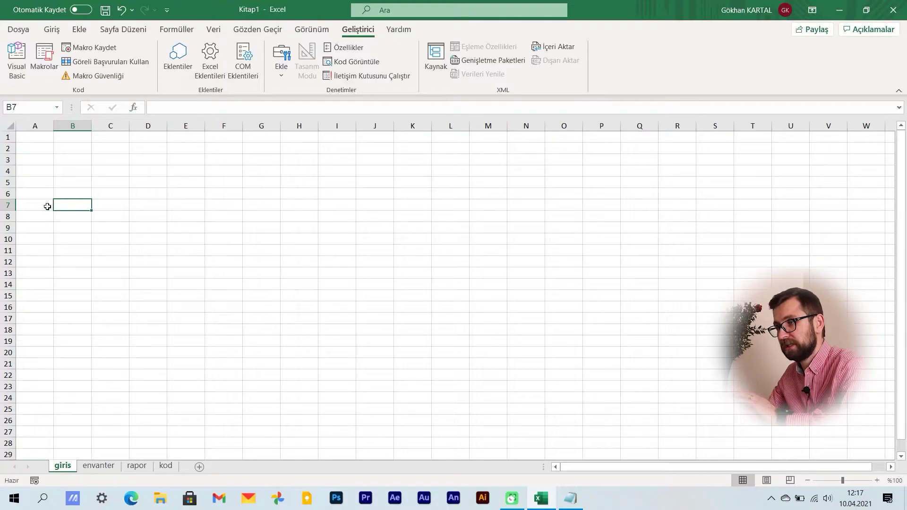
click(41, 172)
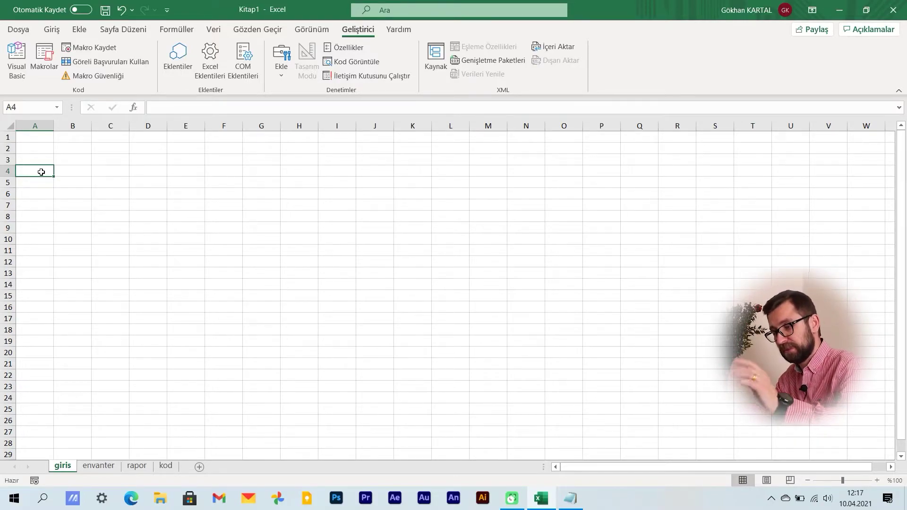
Enter headers KOD, ÜRÜN ADI, STOK and GR across A4:D4.
text(KOD)
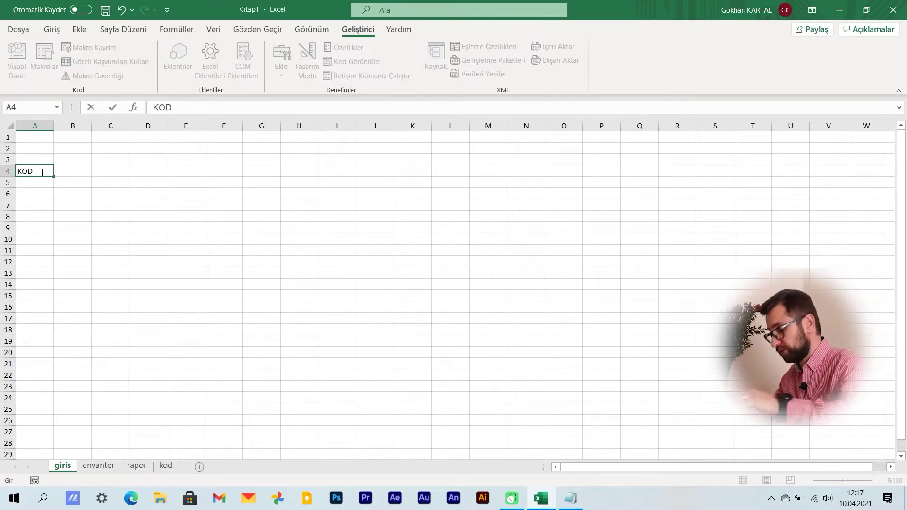
key(Tab)
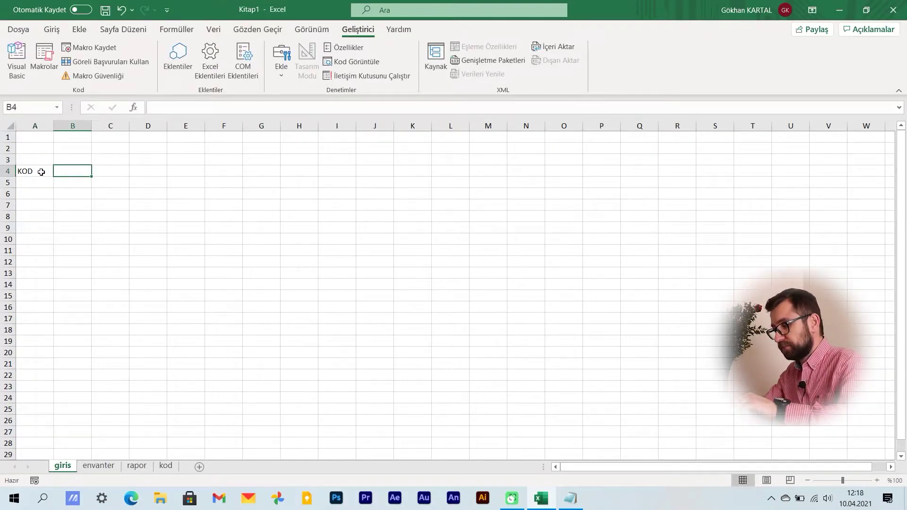
text(ÜRÜN )
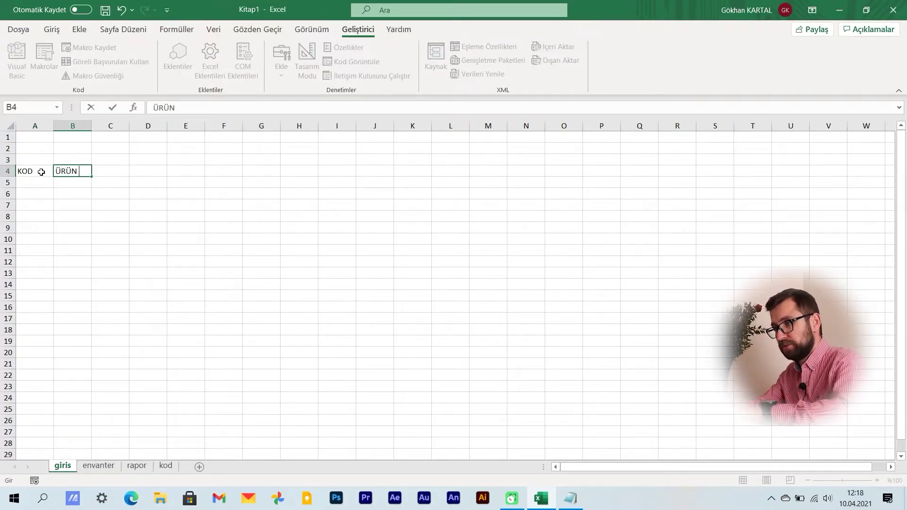
text(ADI)
key(Tab)
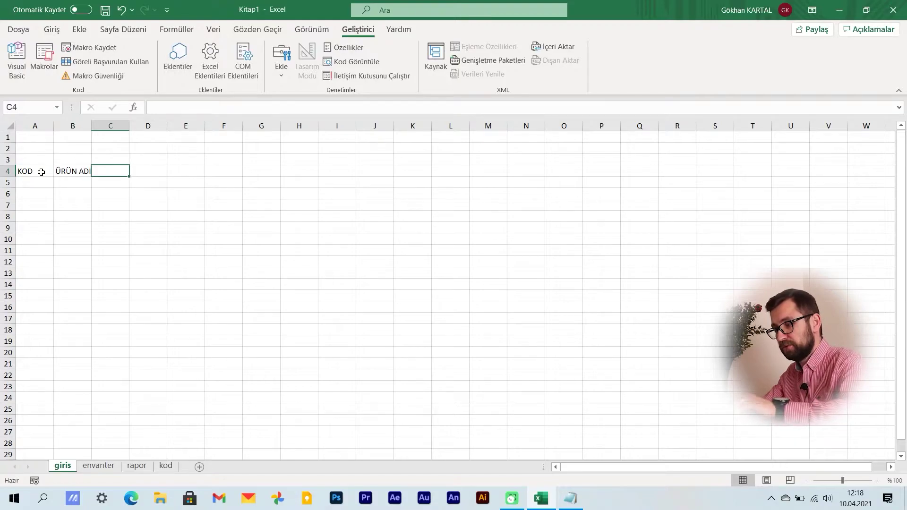
text(STOK)
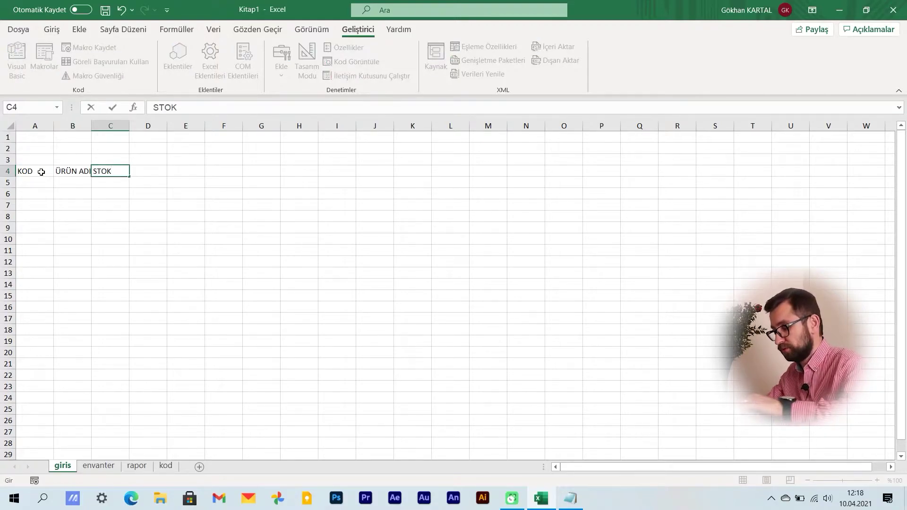
key(Tab)
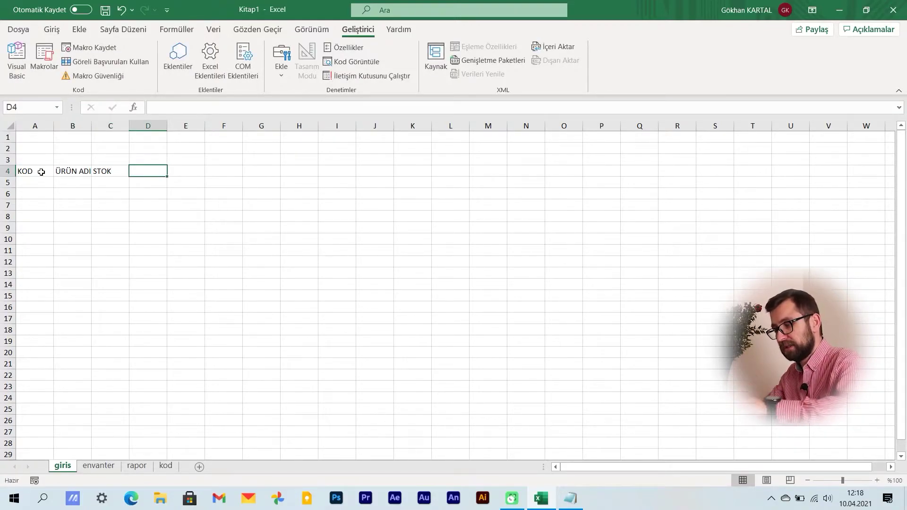
text(GR)
key(Tab)
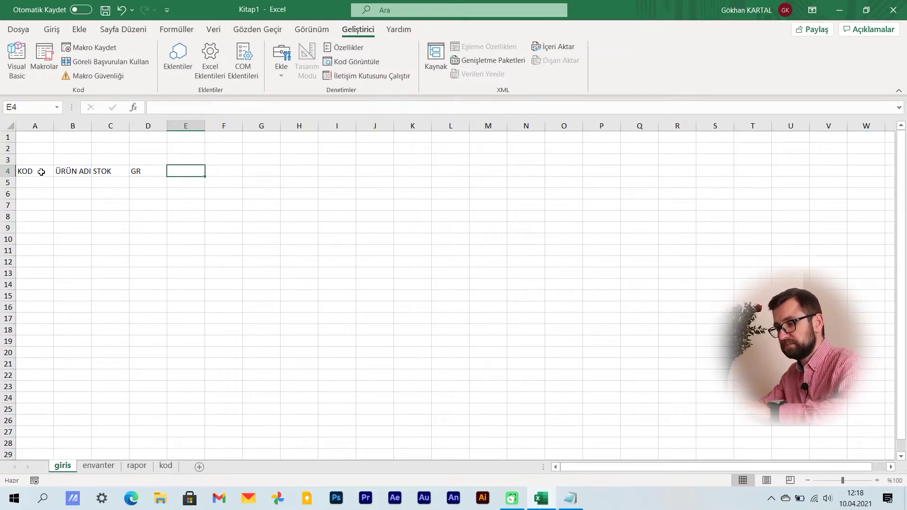
Continue row 4 with TAŞ 1, TAŞ 2, MALİYET and G.TARİHİ in E4:H4.
text(TAŞ 1)
key(Tab)
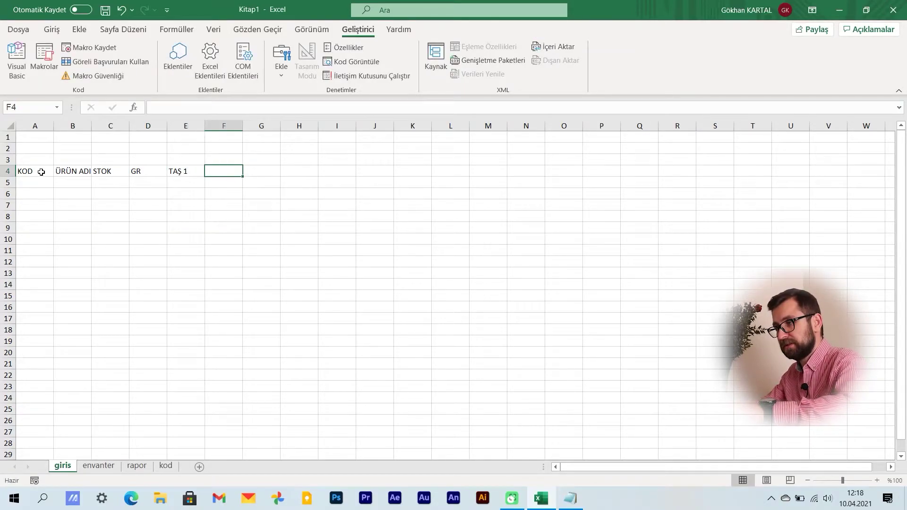
text(TAŞ)
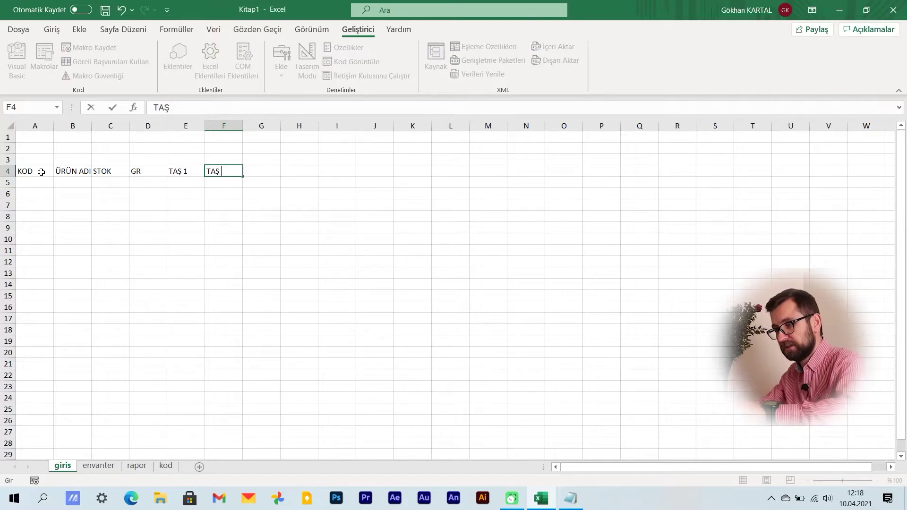
text( 2)
key(Tab)
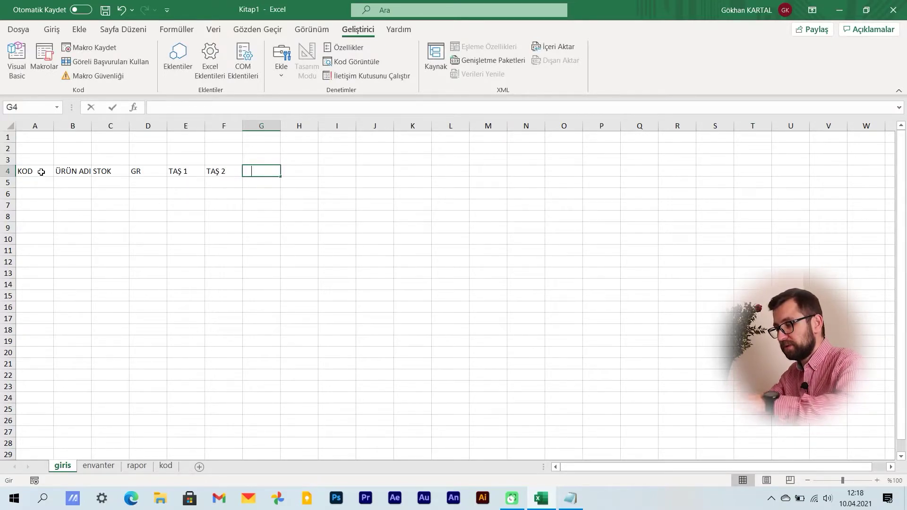
text(Mİ)
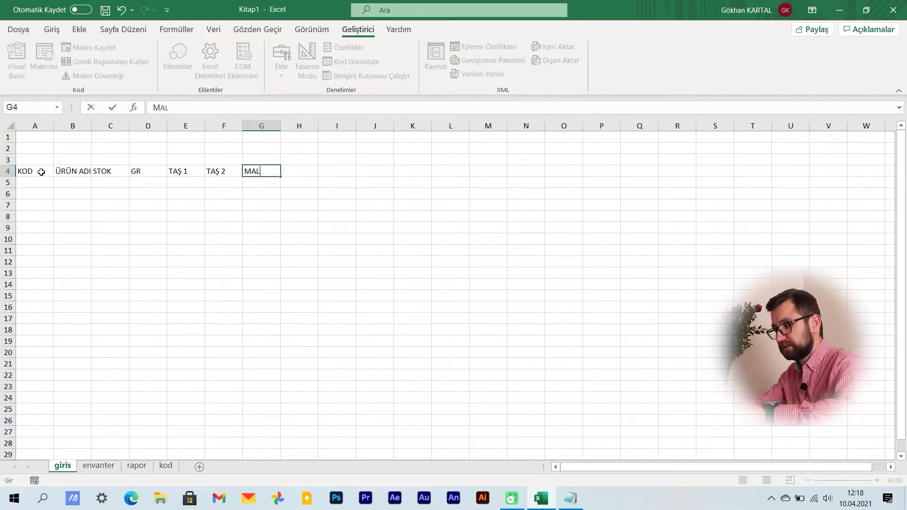
key(Tab)
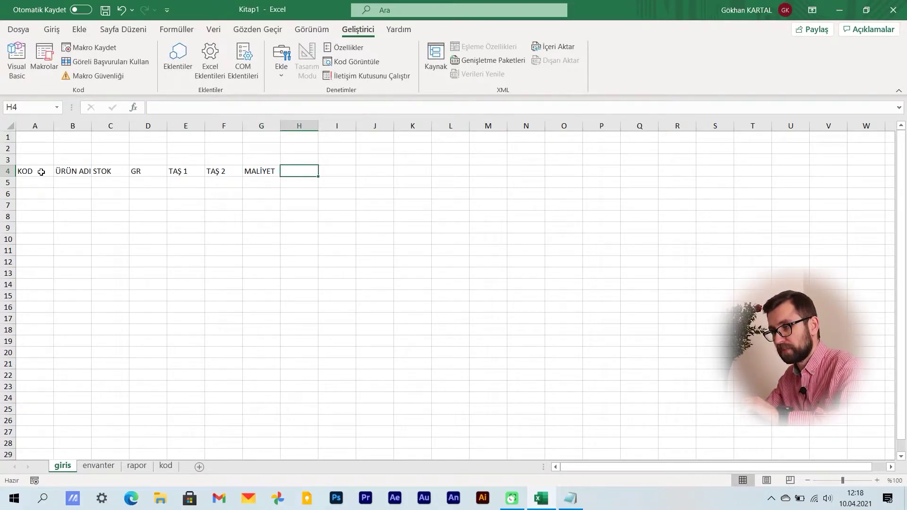
text(G.)
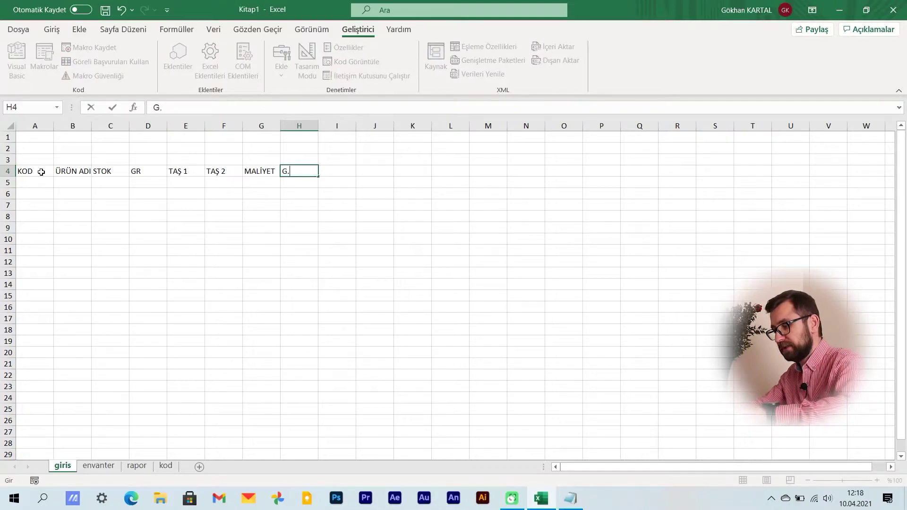
text(TARİHİ)
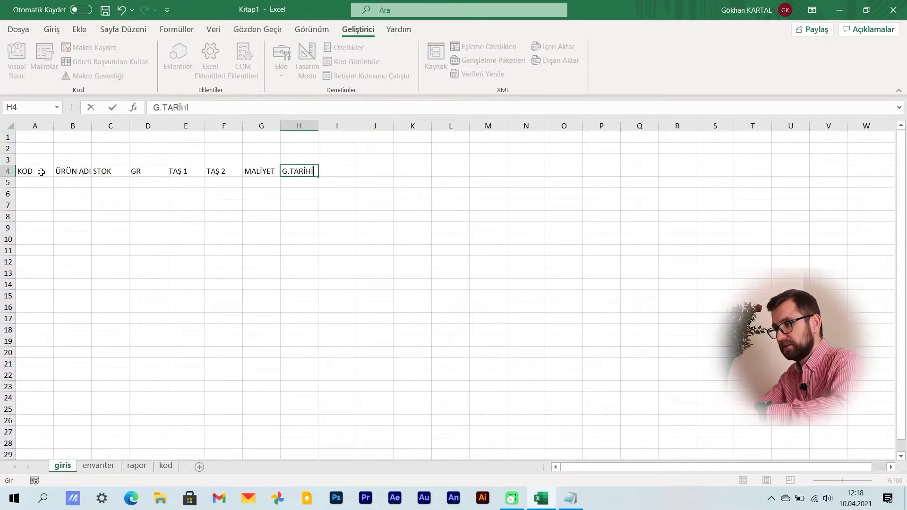
key(Tab)
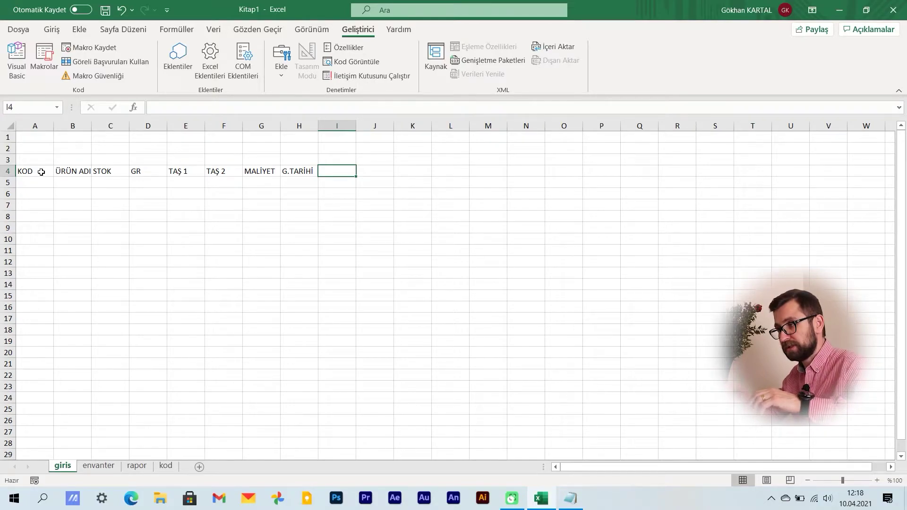
Type ALICI, S.TARİHİ, S.TUTARI, M.ADET and S.ADET into cells I4 through M4.
text(ALICI)
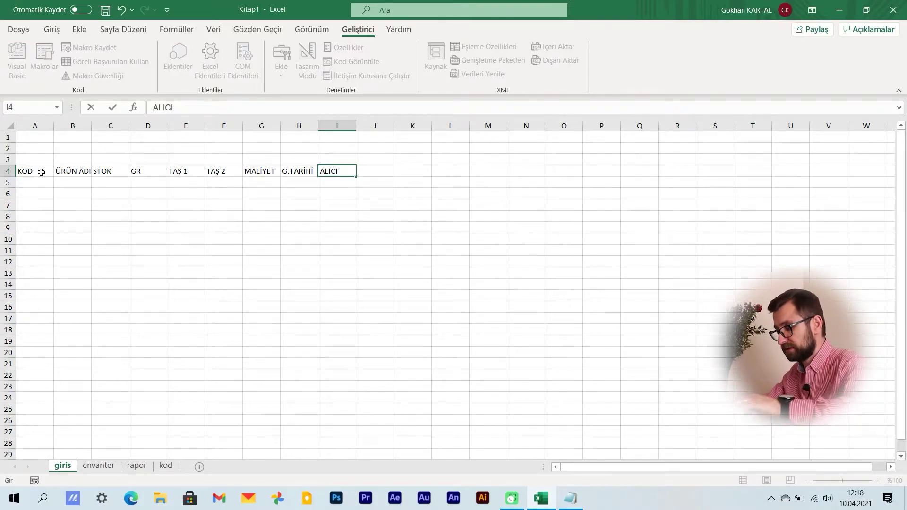
key(Tab)
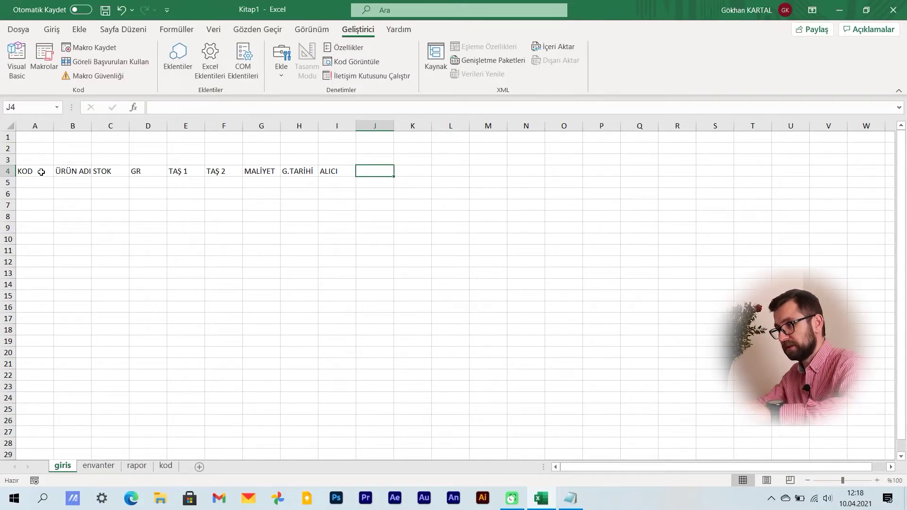
text(S.TARİHİ)
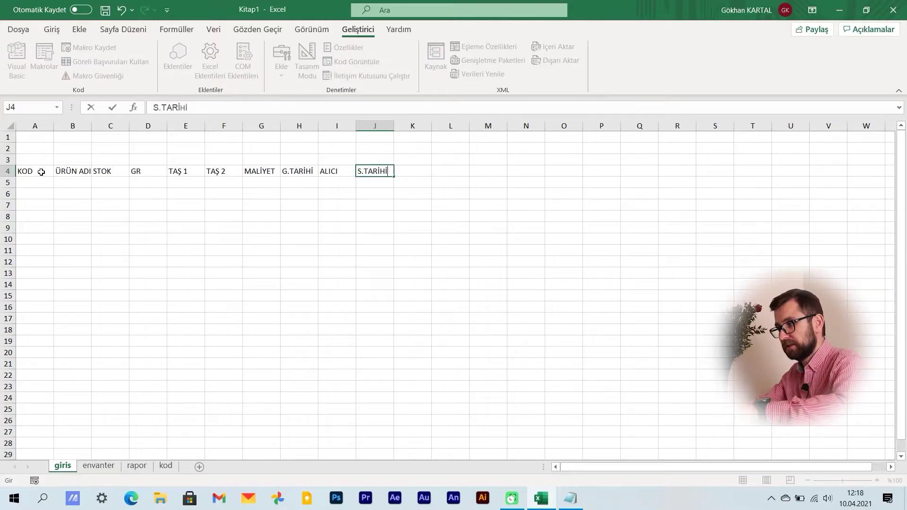
key(Tab)
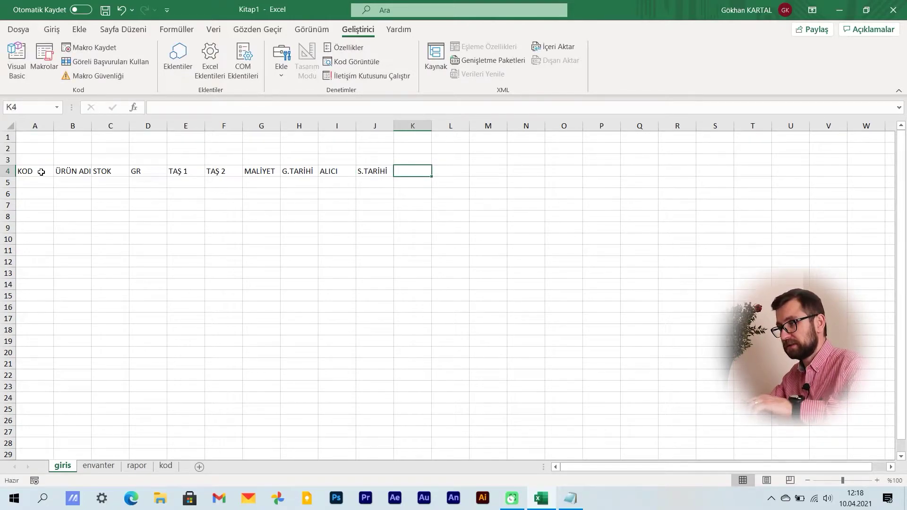
text(S.)
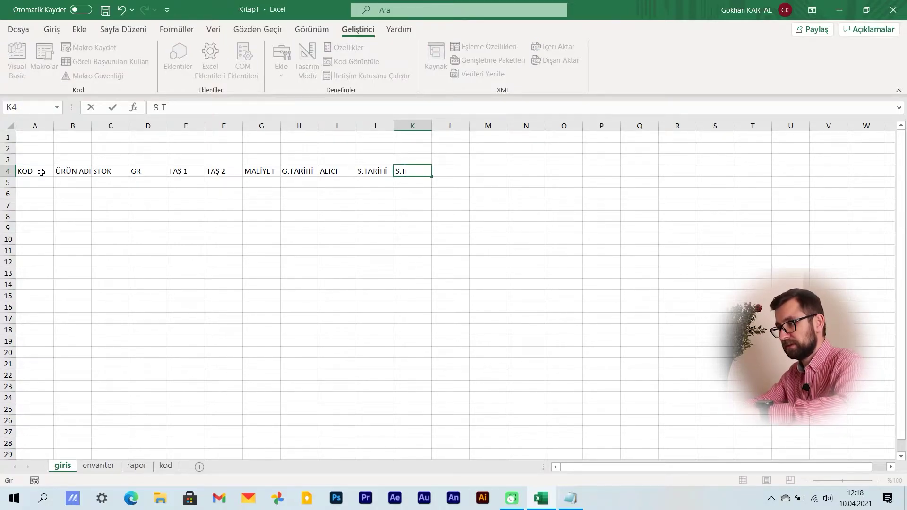
text(TUTARI)
key(Tab)
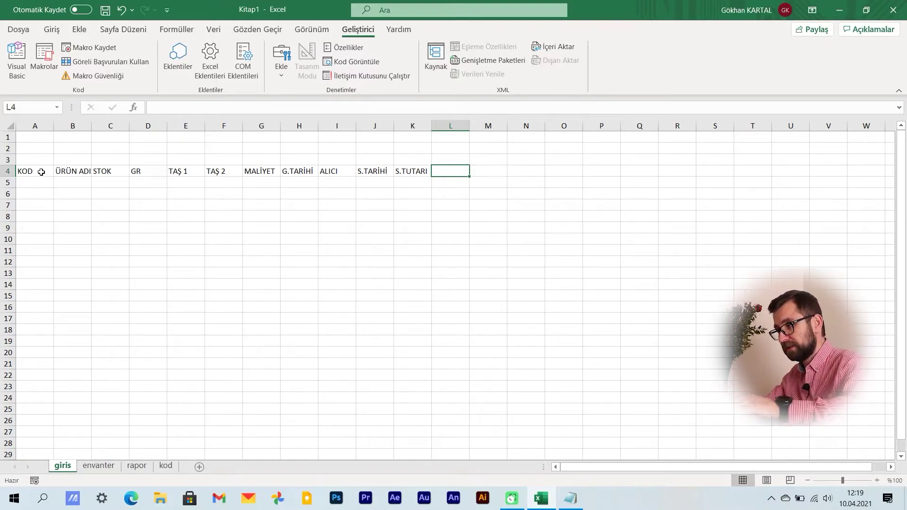
text(M.A)
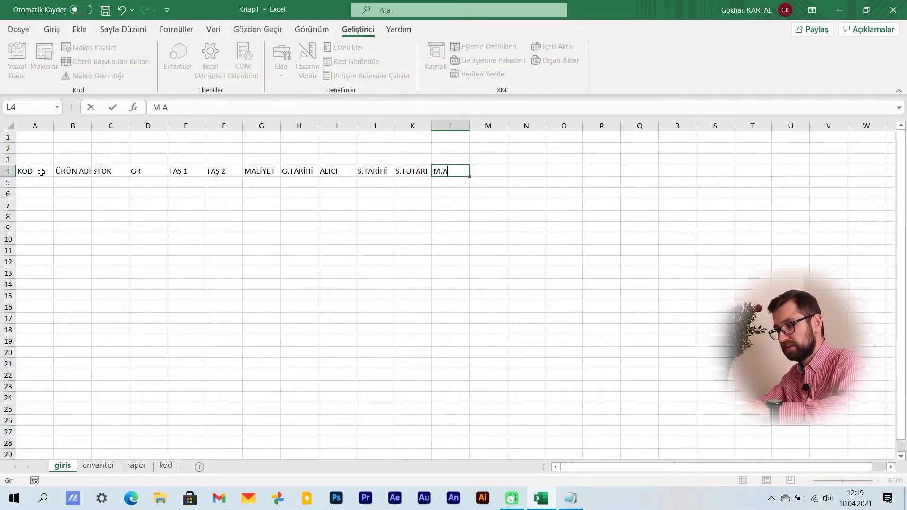
text(DET)
key(Tab)
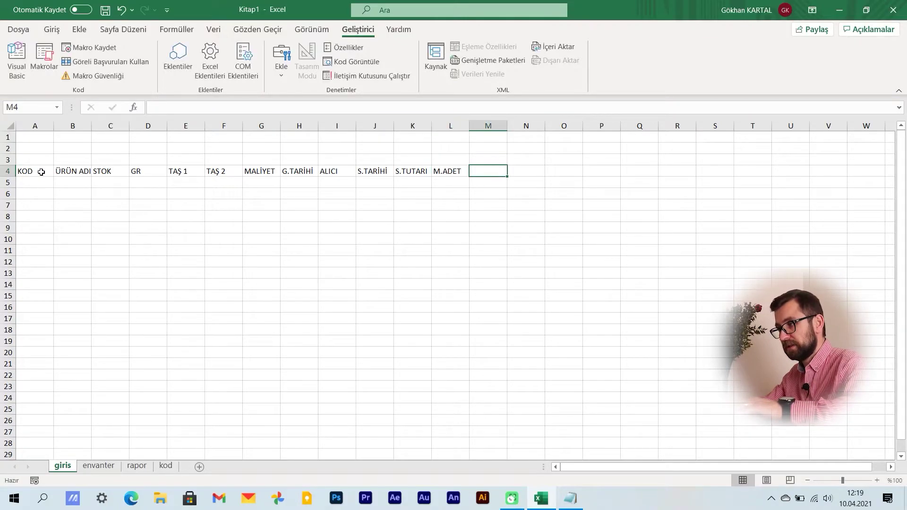
text(S.ADE)
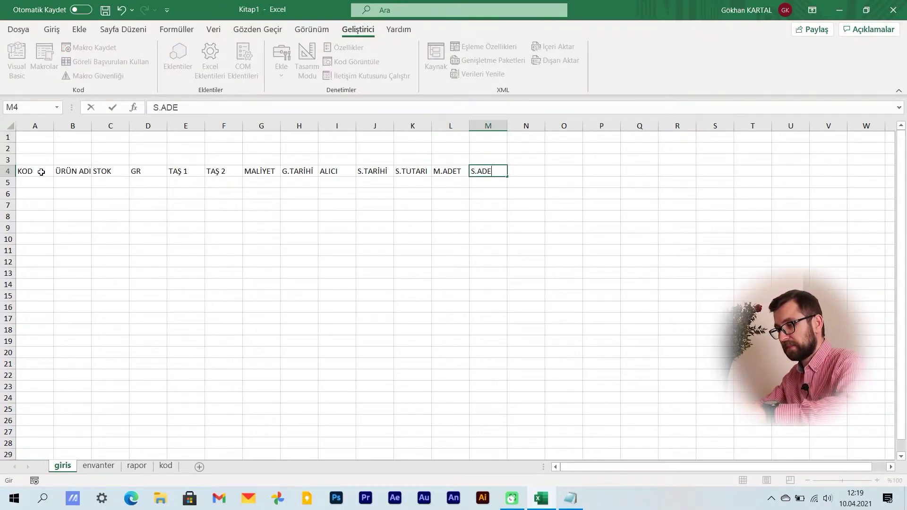
text(T)
key(Tab)
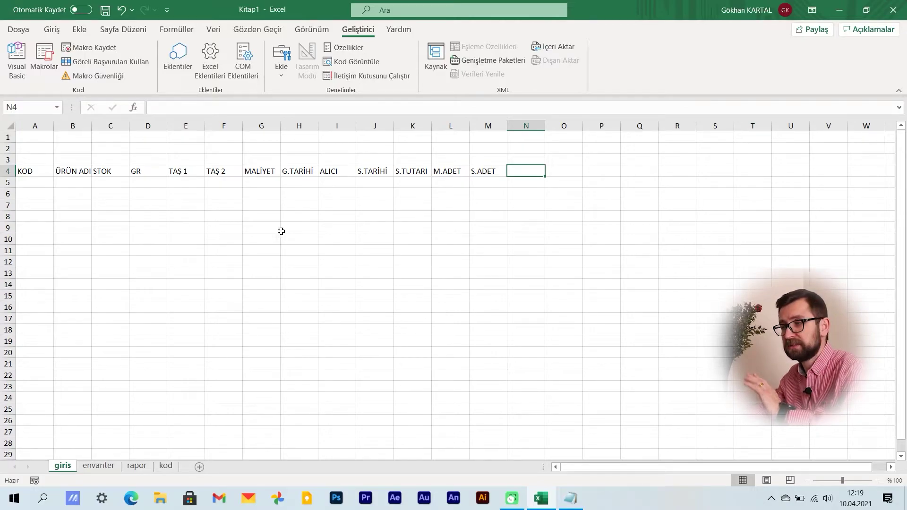
Widen column B so the ÜRÜN ADI heading fits, then select cell A5.
click(45, 179)
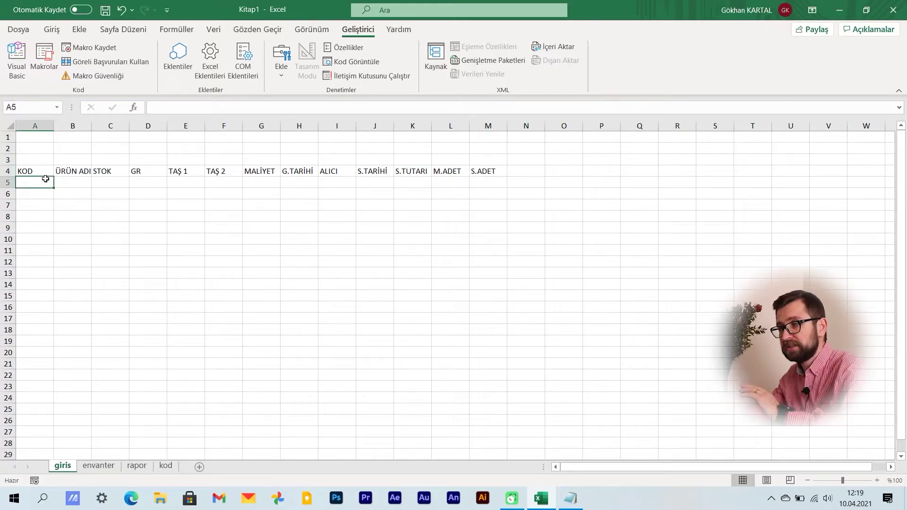
click(86, 185)
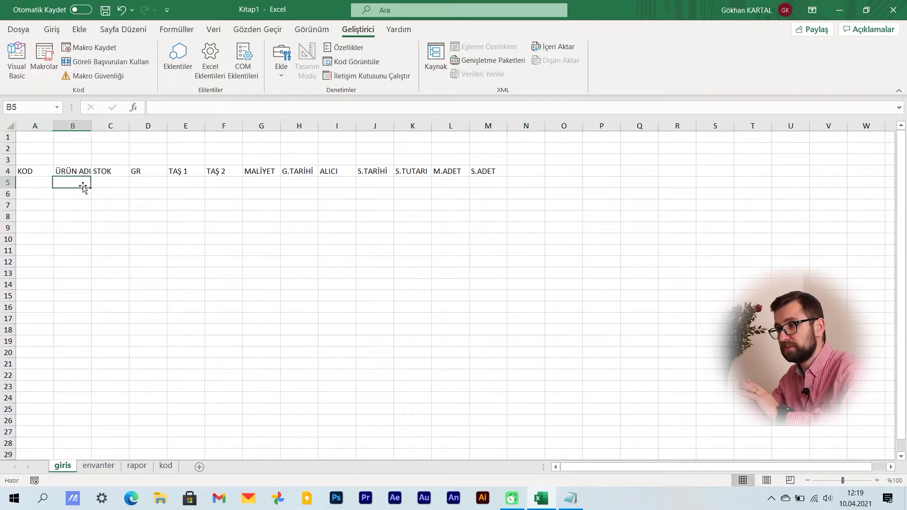
drag(91, 128, 131, 128)
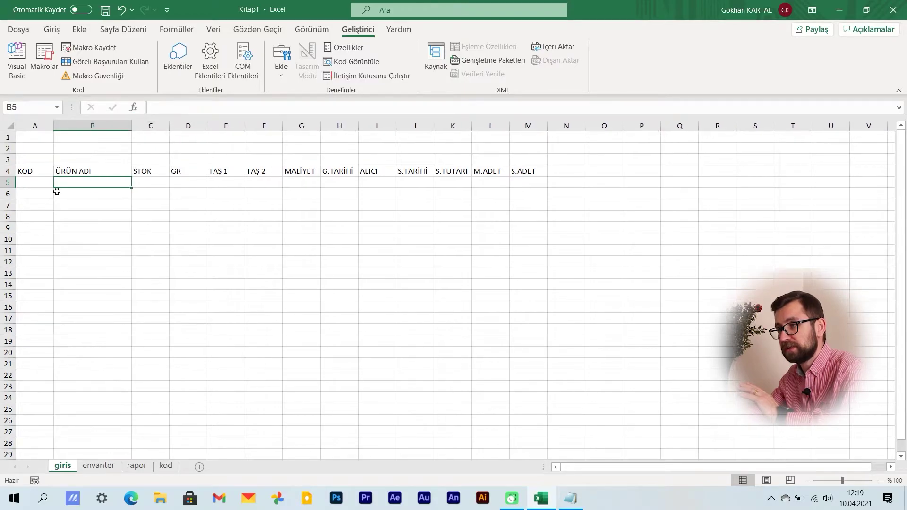
click(44, 181)
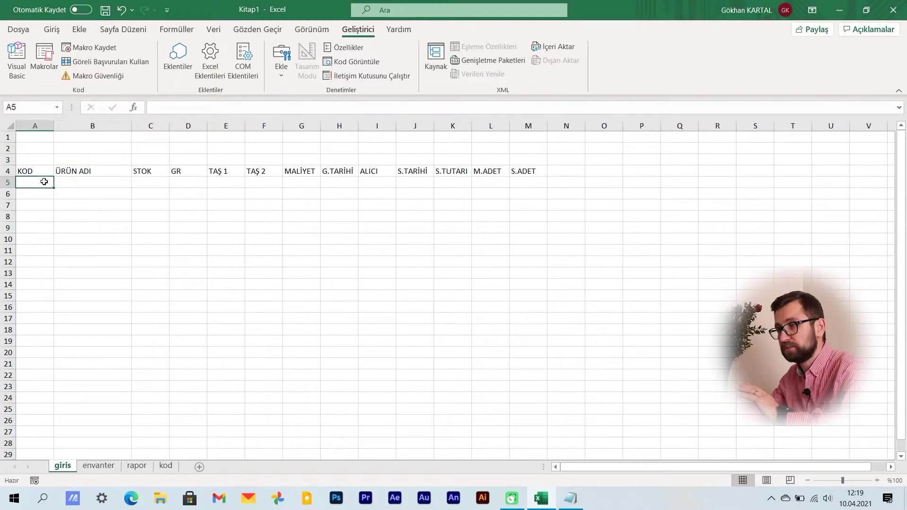
click(214, 29)
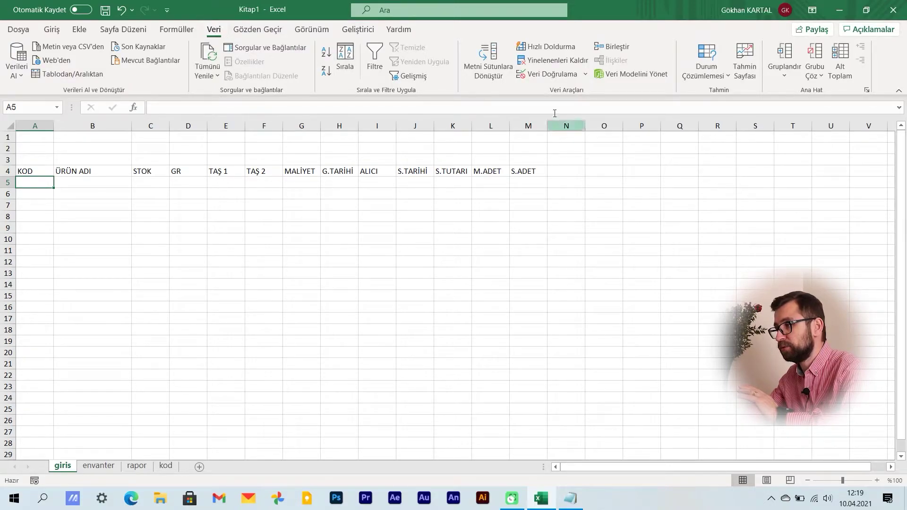
Give A5 a Liste validation with source =kod!$A$7:$A$10 for the product codes.
click(551, 74)
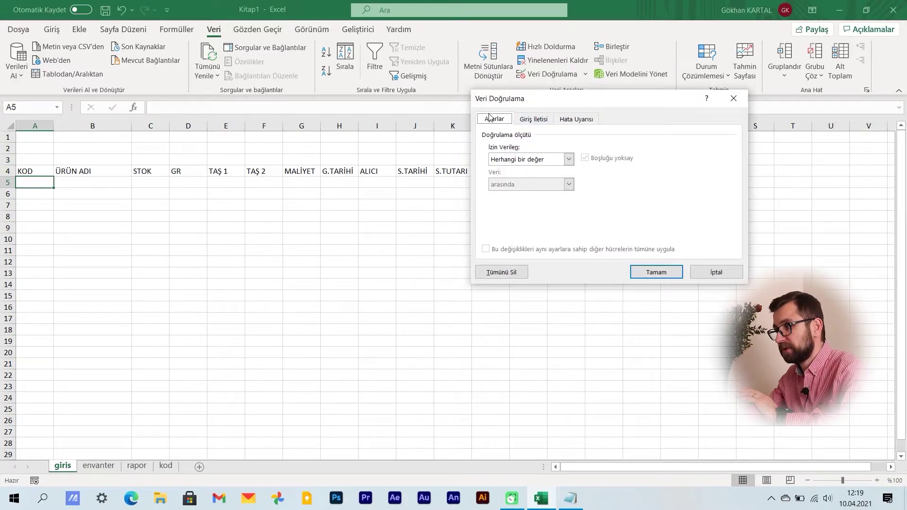
click(568, 160)
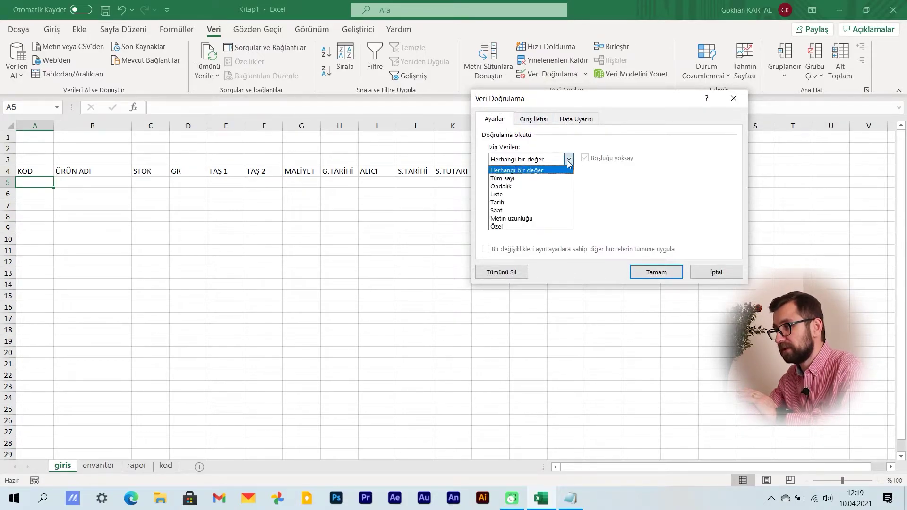
click(512, 194)
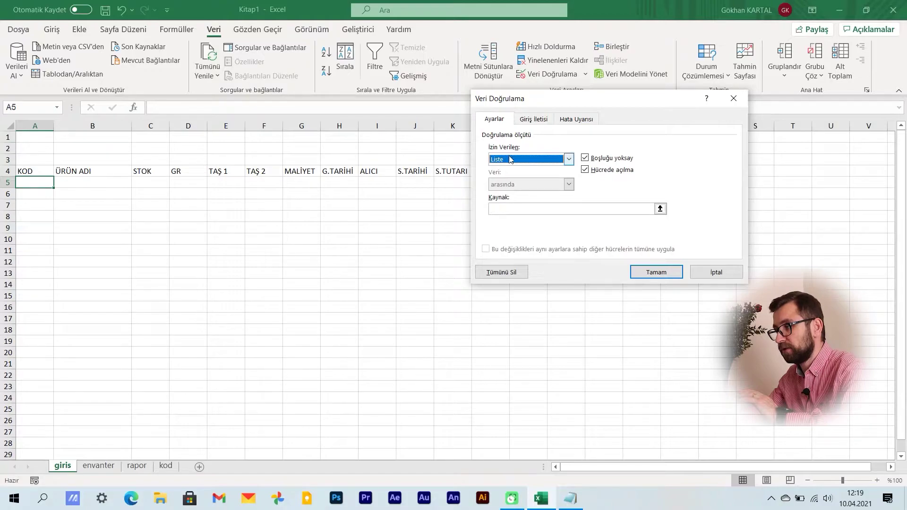
click(512, 210)
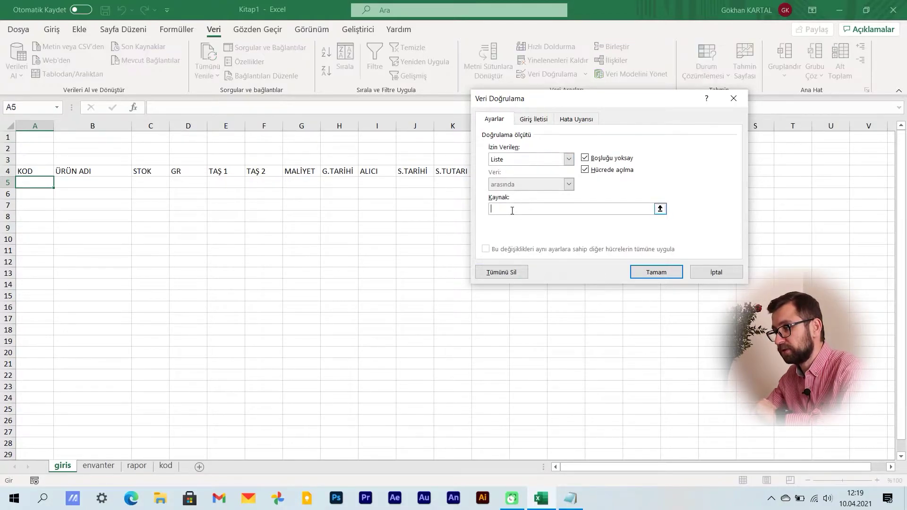
click(166, 466)
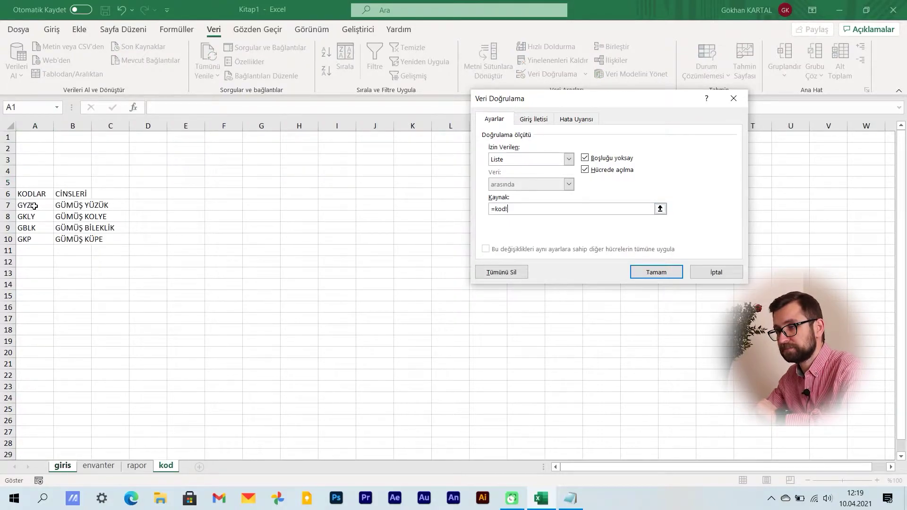
click(34, 206)
drag(34, 205, 37, 240)
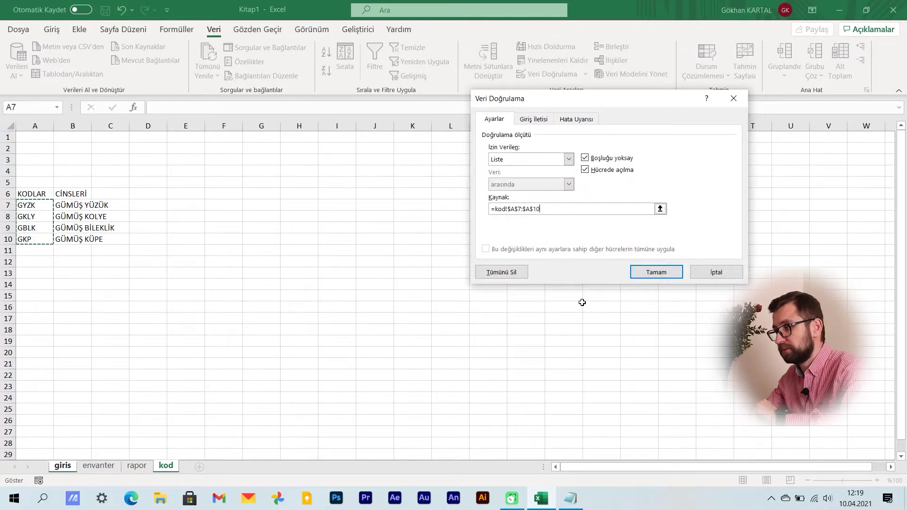
click(661, 275)
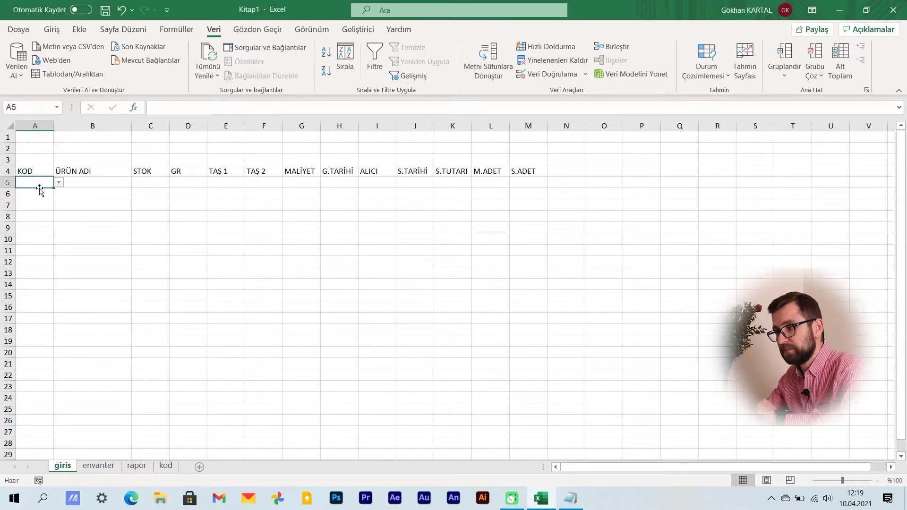
Test A5's dropdown by picking GKLY, then GYZK, then clear the cell.
click(60, 183)
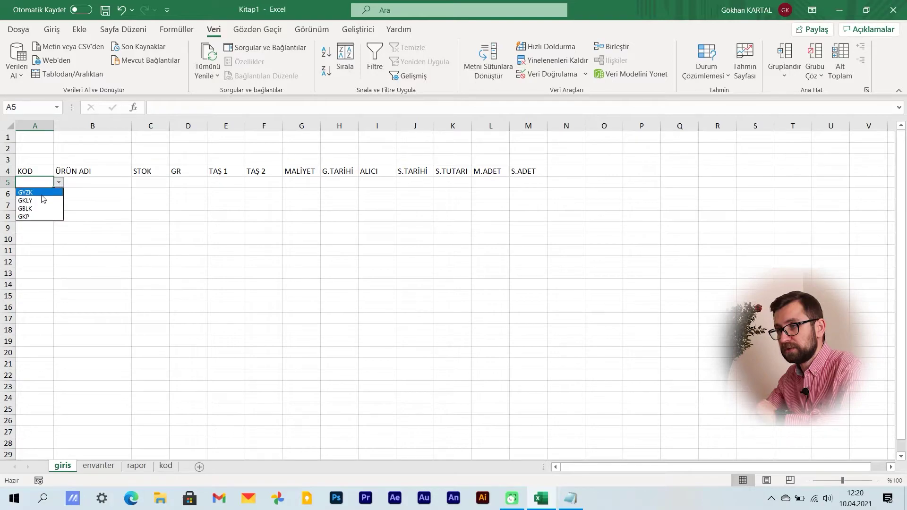
click(40, 200)
click(58, 183)
click(40, 189)
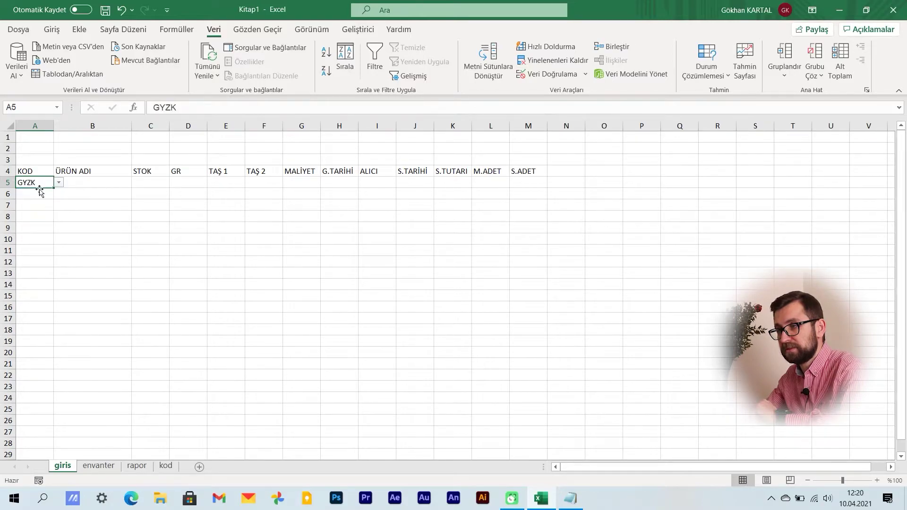
key(Delete)
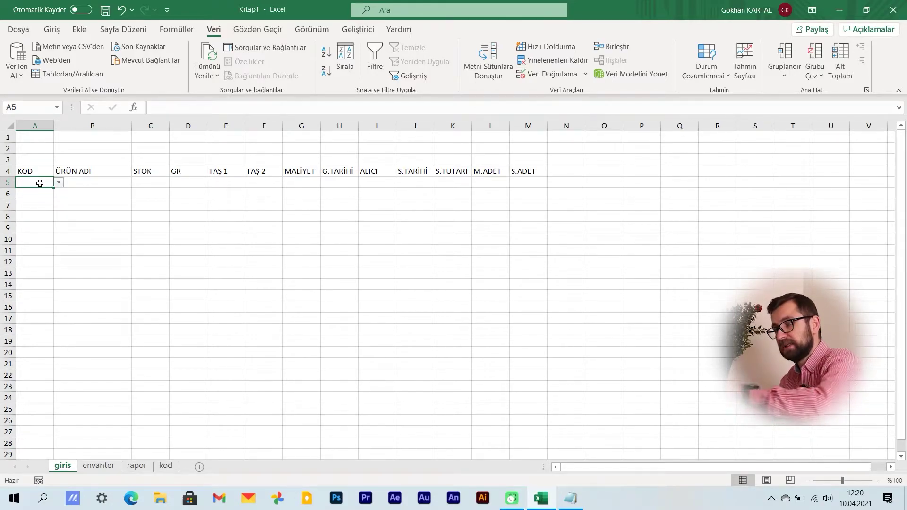
Check cells A6 to A8 for the code dropdown, leaving them empty.
click(44, 194)
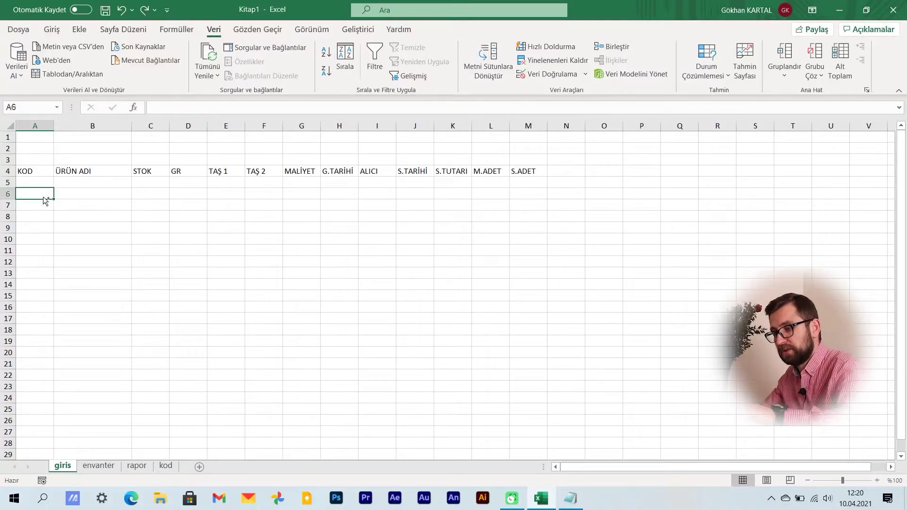
click(43, 208)
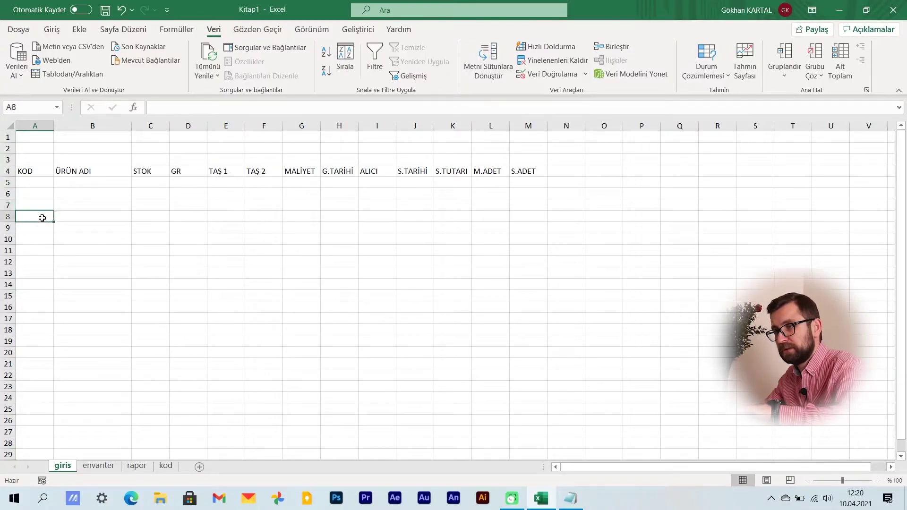
click(47, 195)
click(58, 194)
key(Escape)
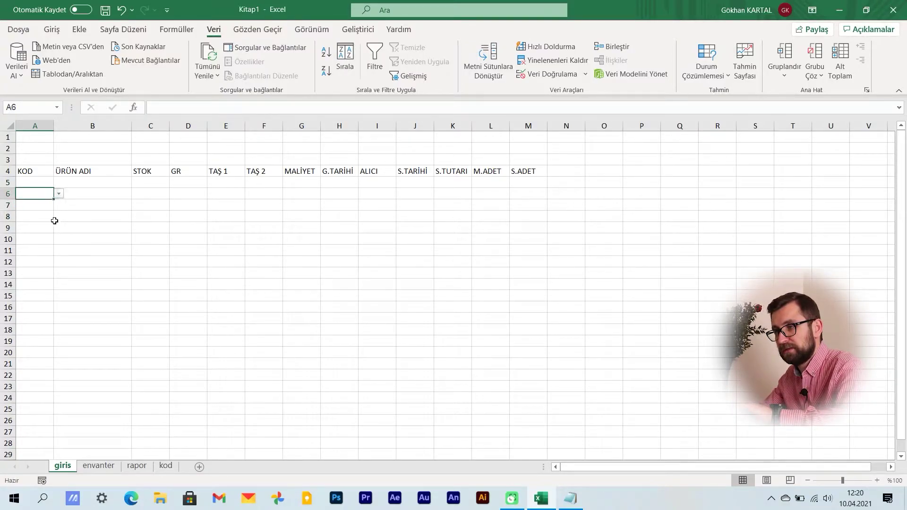
click(52, 207)
click(58, 205)
click(41, 216)
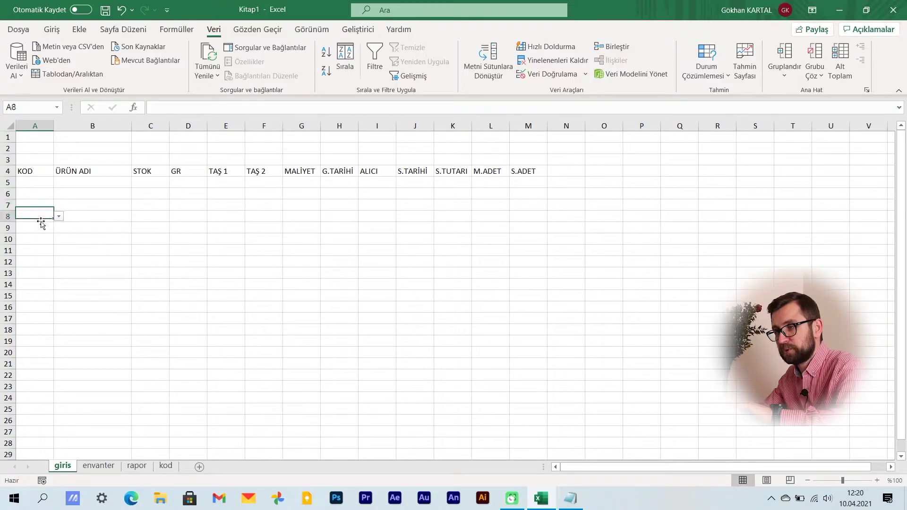
click(59, 216)
key(Escape)
click(38, 183)
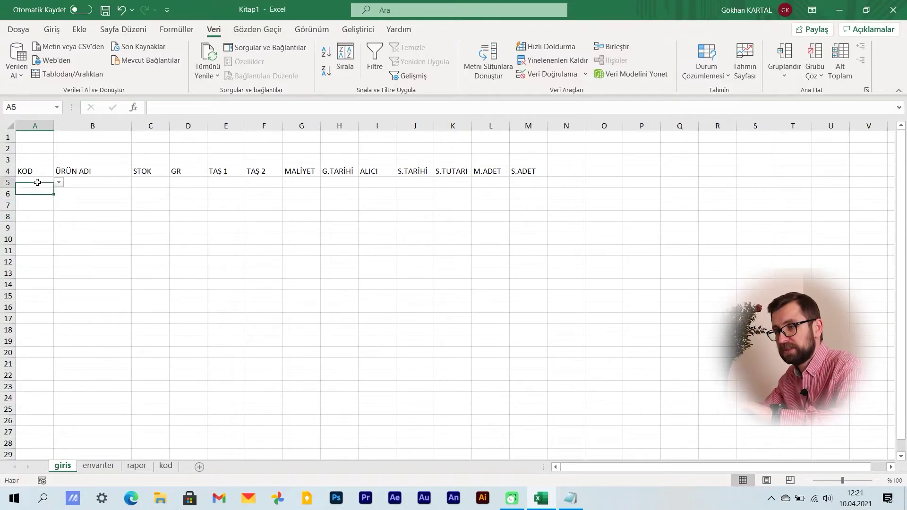
click(42, 215)
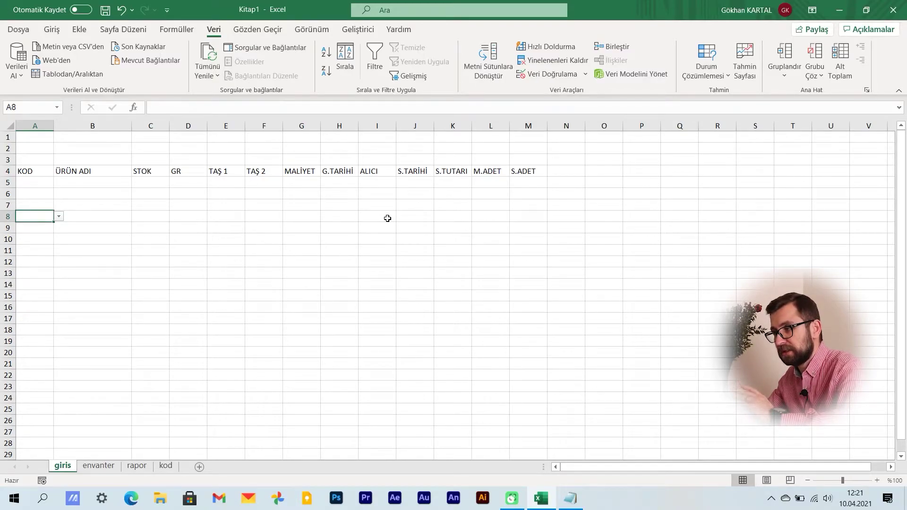
scroll(386, 224, down, 3)
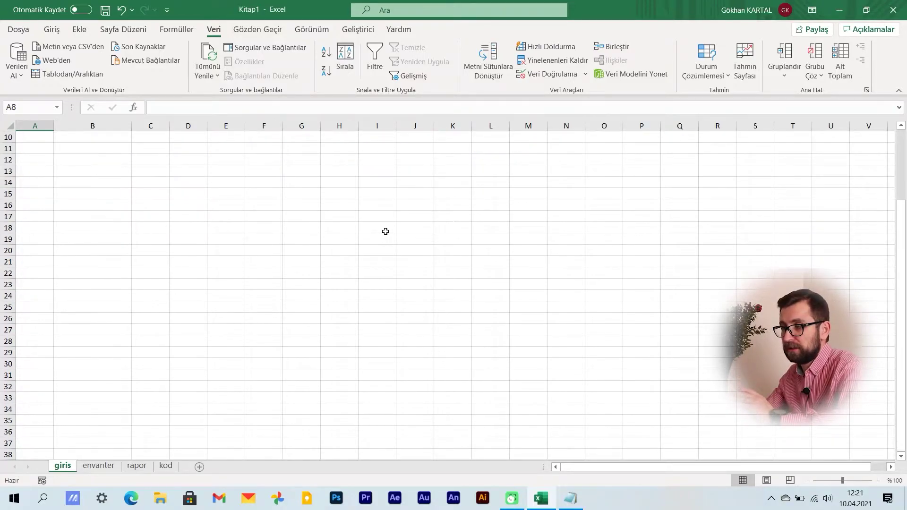
scroll(385, 232, up, 3)
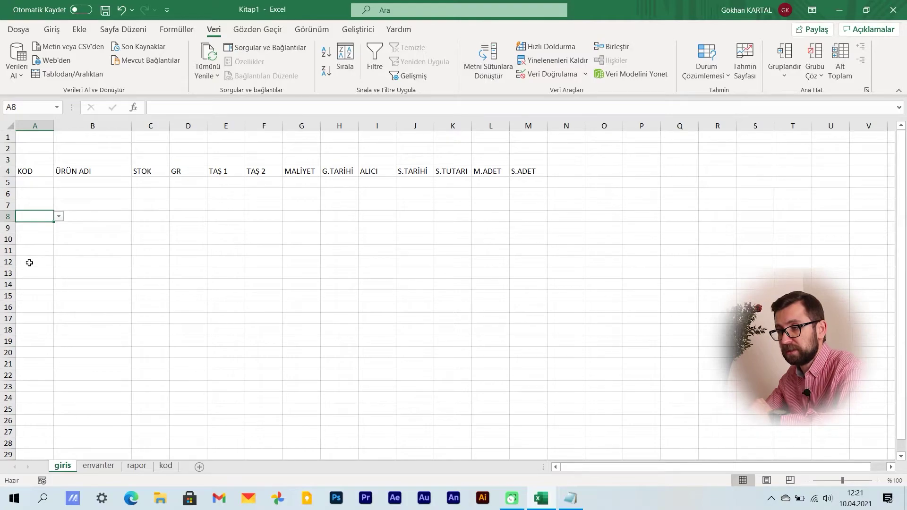
click(33, 181)
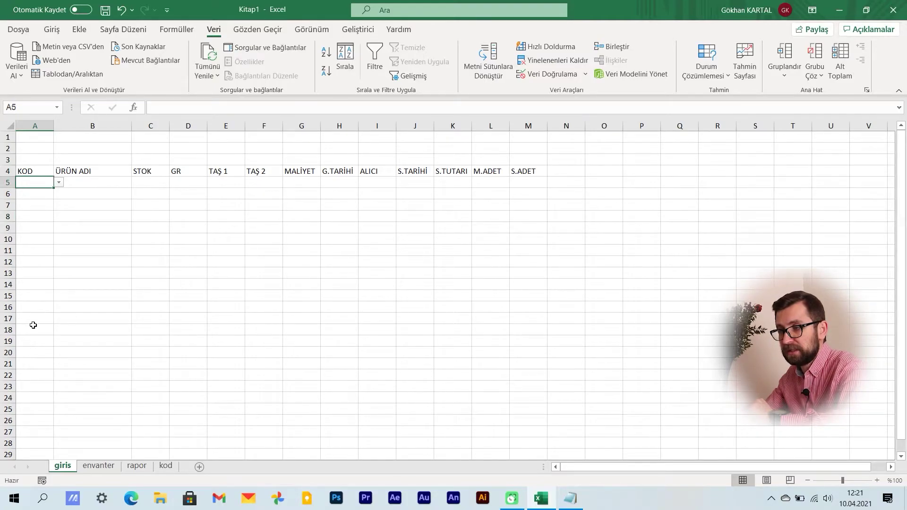
click(36, 296)
Fill A5's code dropdown down through A15 and confirm it works in A11.
click(38, 184)
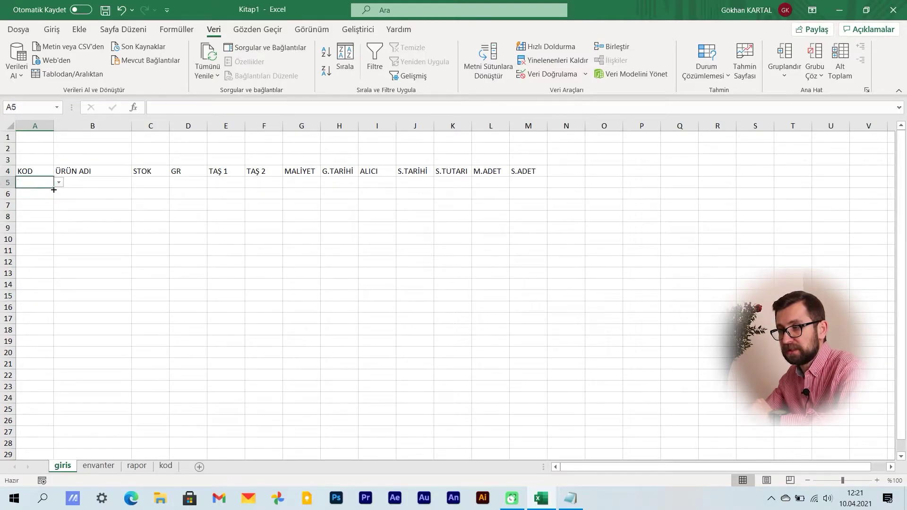
drag(53, 187, 49, 307)
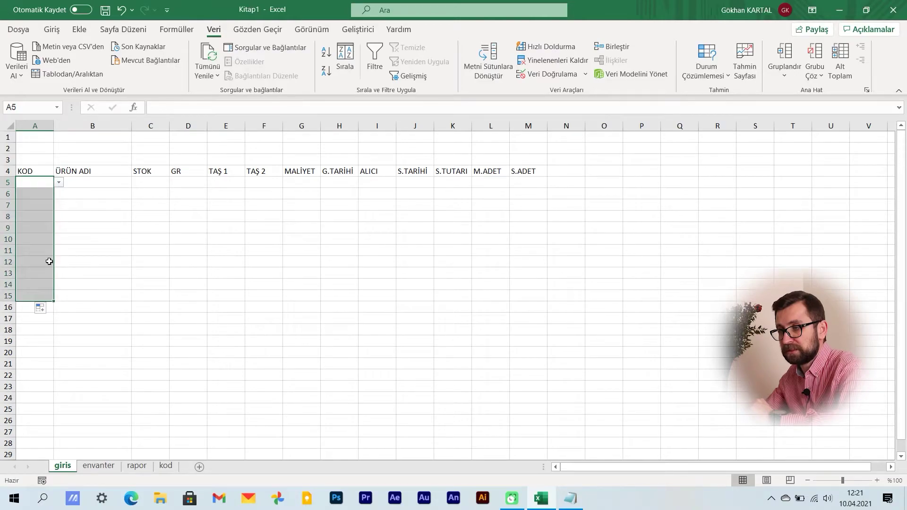
click(47, 250)
click(59, 251)
click(59, 251)
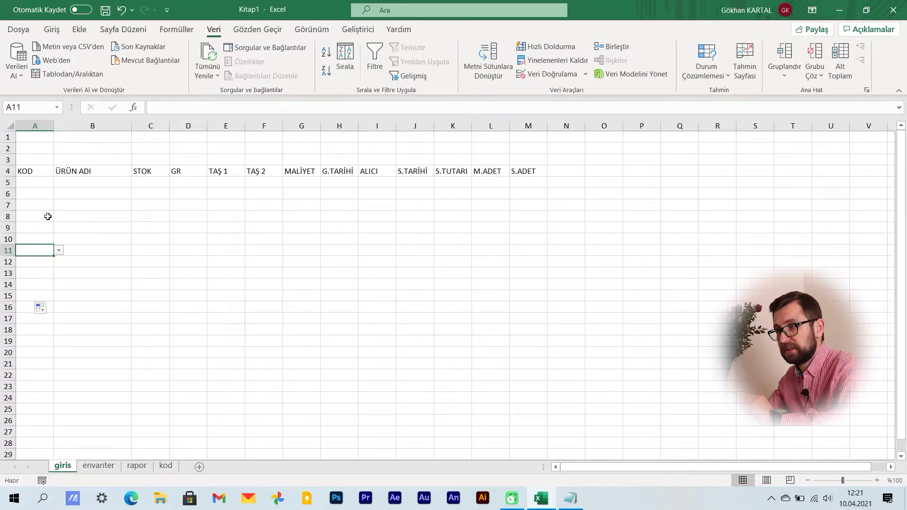
click(37, 172)
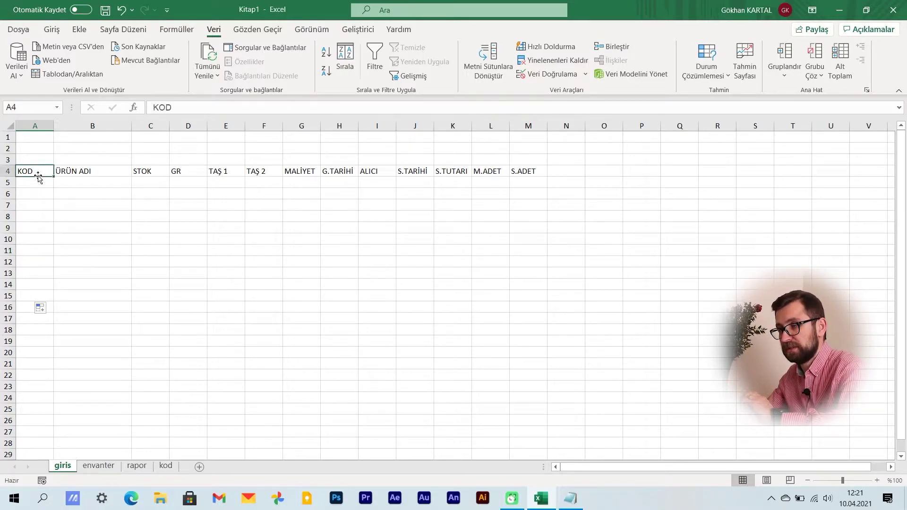
click(38, 182)
click(95, 182)
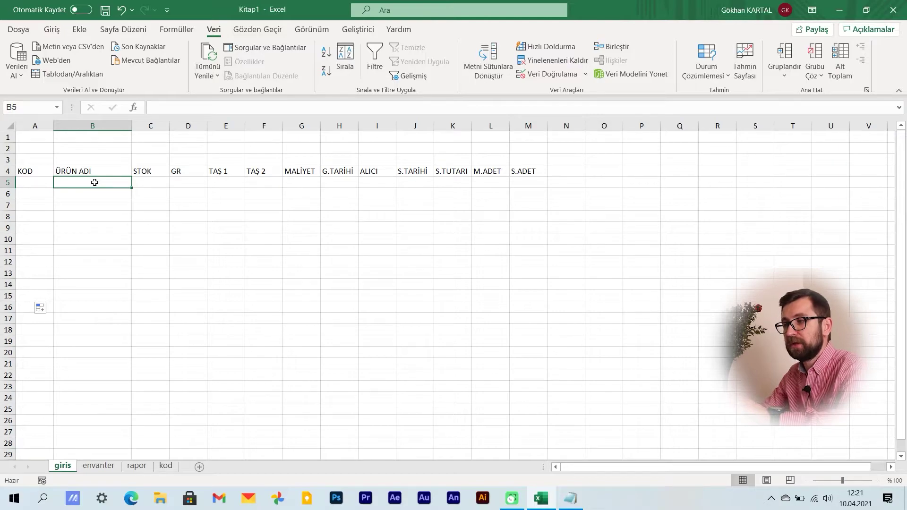
Start =DÜŞEYARA in B5 and open its Function Arguments dialog via İşlev Ekle.
text(=)
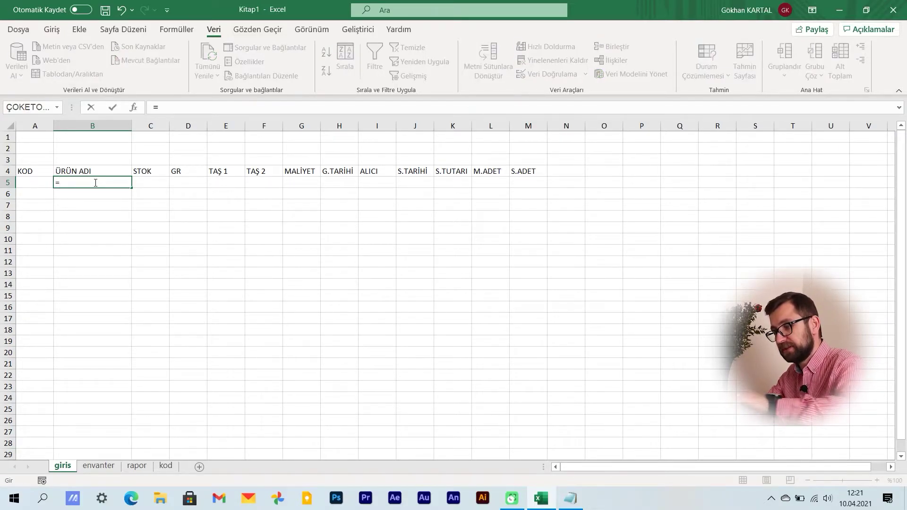
text(DÜŞE)
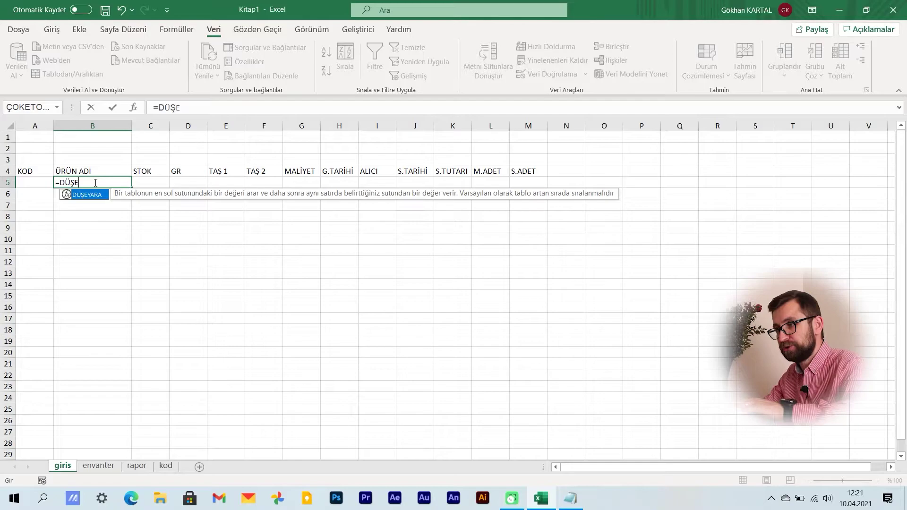
double_click(68, 195)
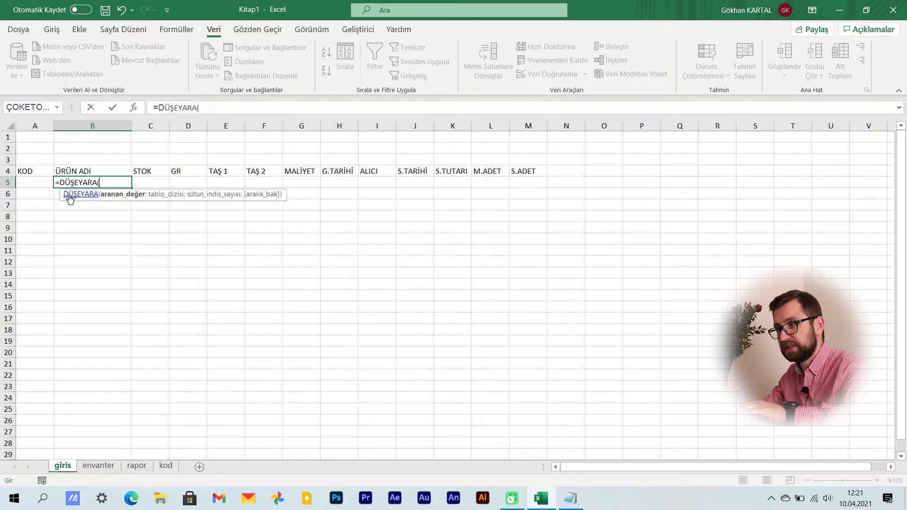
click(178, 30)
click(14, 59)
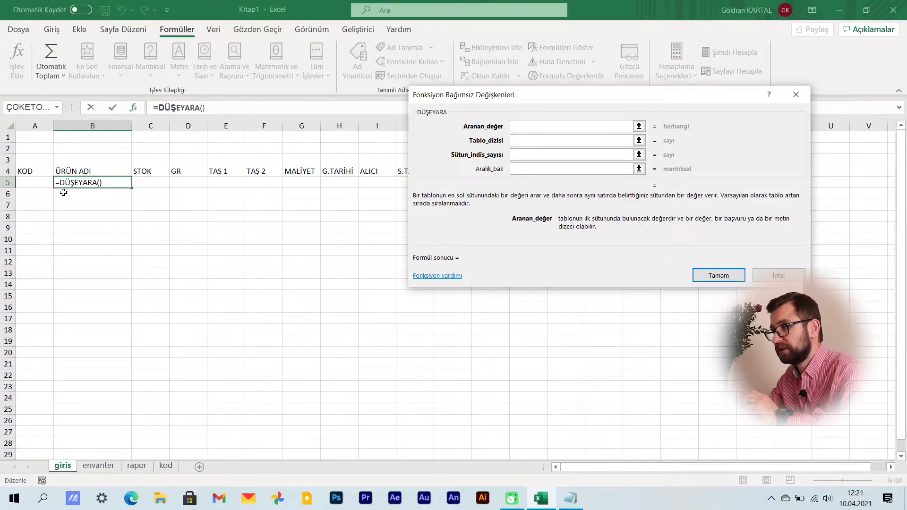
Set the DÜŞEYARA lookup value to A5 and the table array to kod!A7:B10.
click(44, 184)
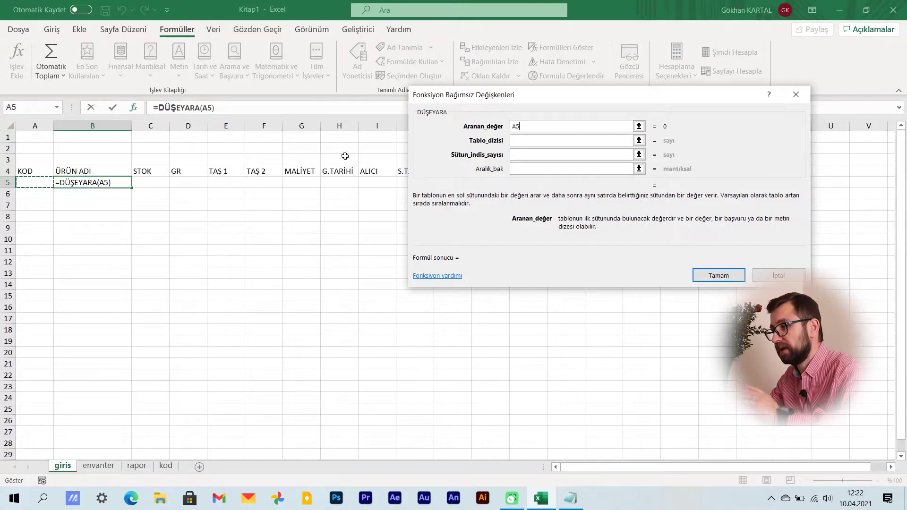
click(556, 141)
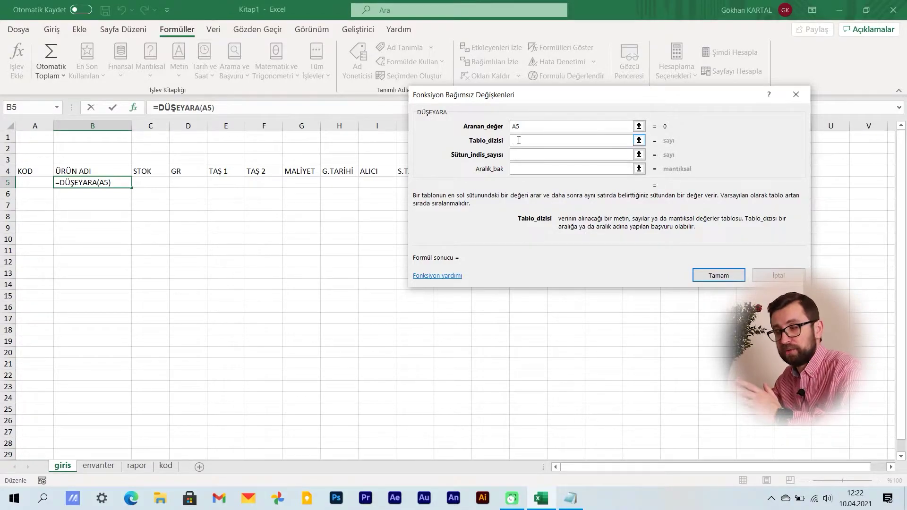
click(170, 467)
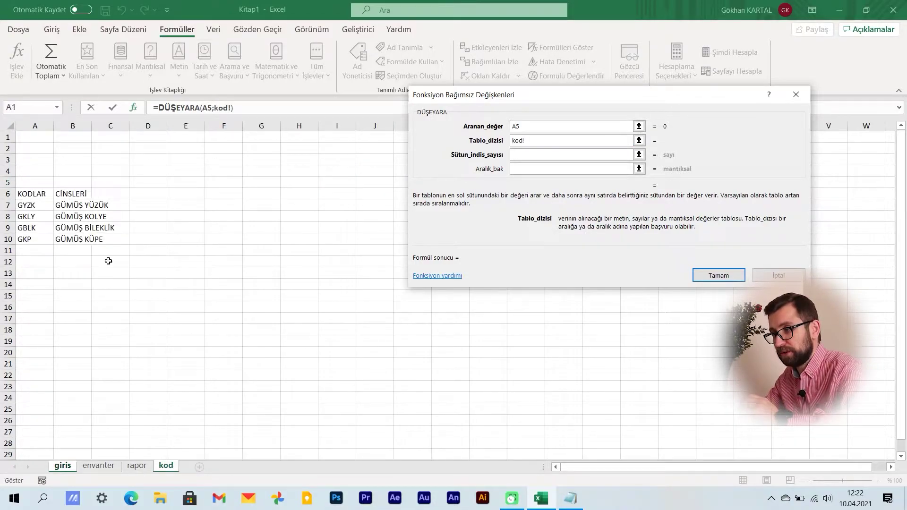
drag(36, 206, 78, 239)
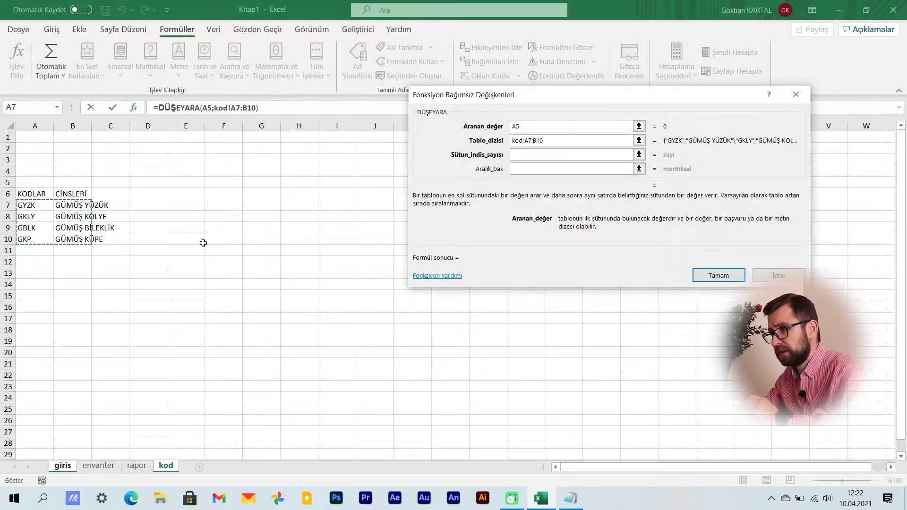
Enter column index 2 and range lookup 0, finishing =DÜŞEYARA(A5;kod!A7:B10;2;0) in B5.
click(527, 155)
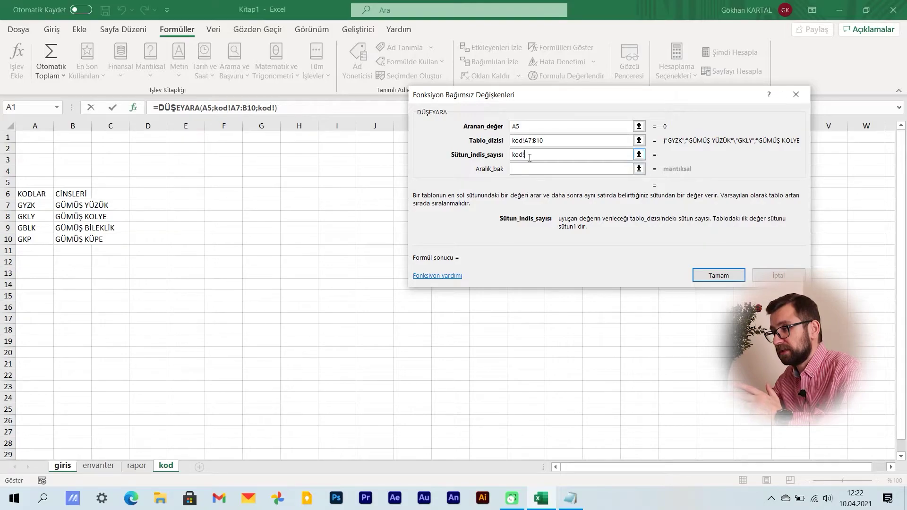
drag(530, 155, 511, 155)
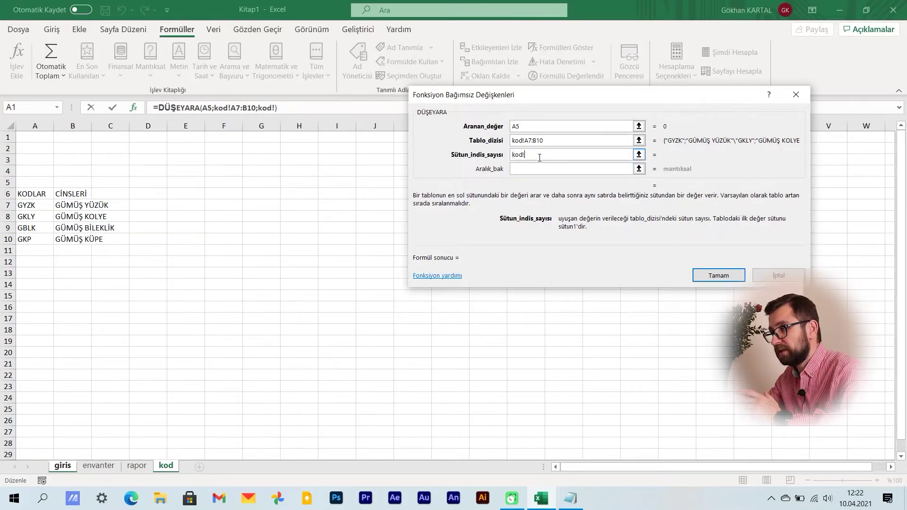
text(2)
click(523, 169)
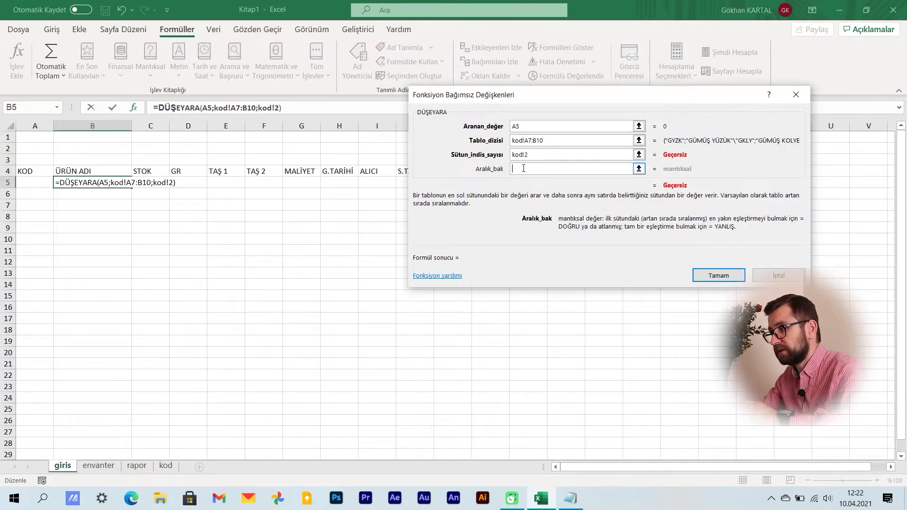
drag(524, 154, 511, 154)
key(BackSpace)
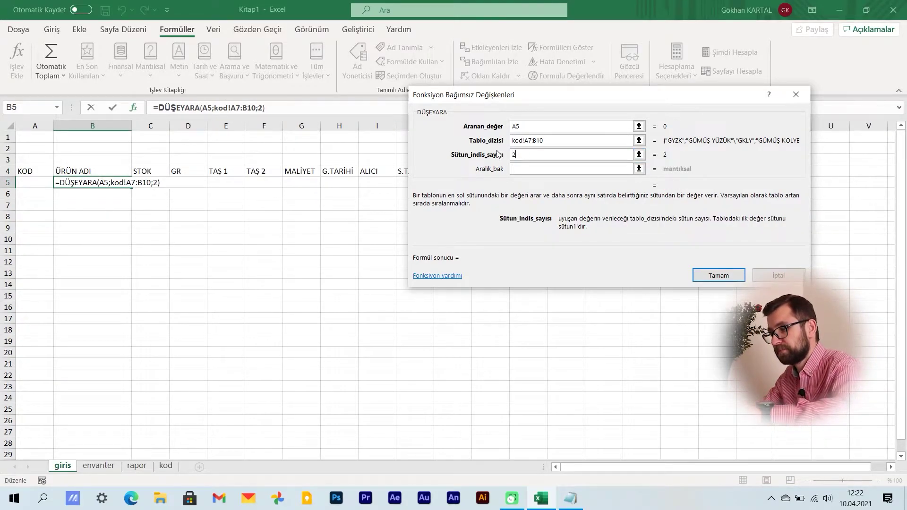
click(520, 168)
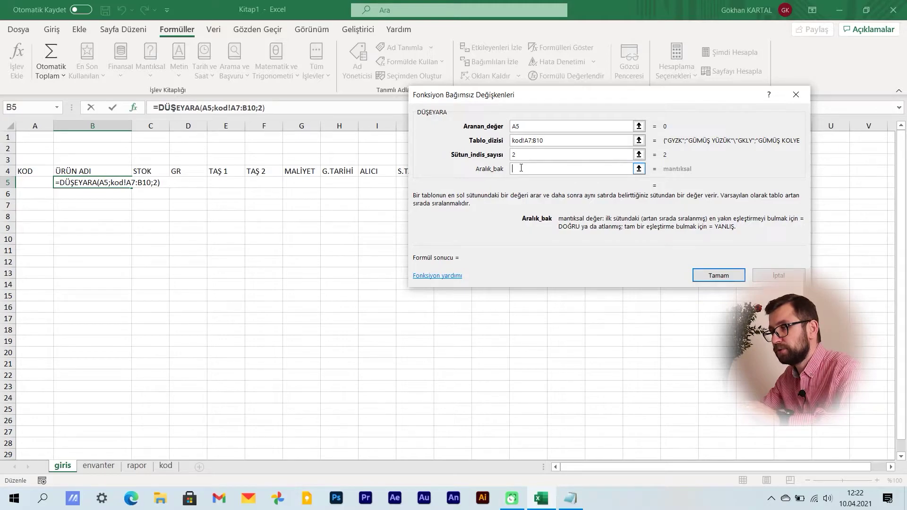
text(0)
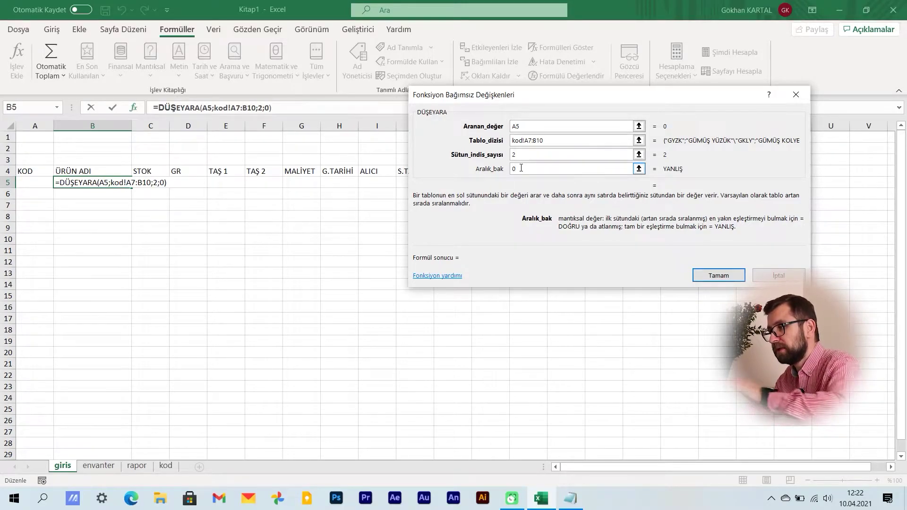
click(716, 276)
click(519, 314)
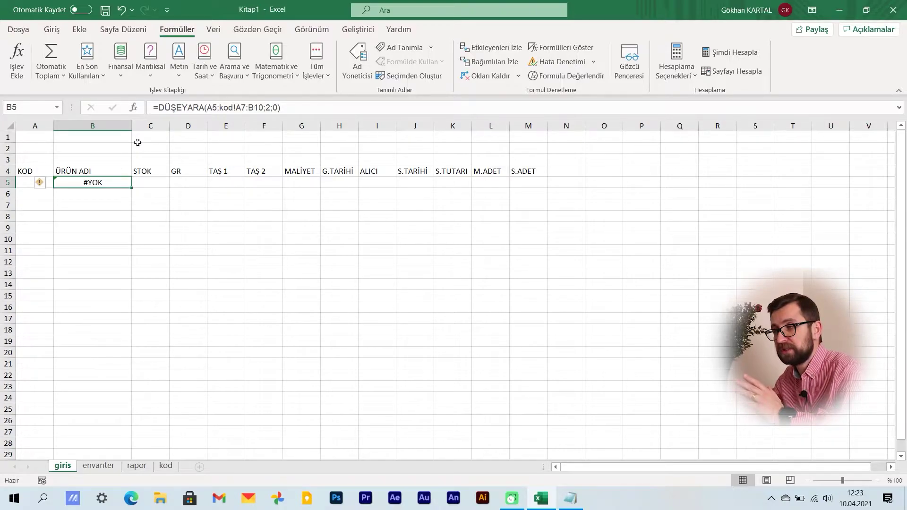
Wrap B5's lookup as =EĞERHATA(DÜŞEYARA(A5;kod!A7:B10;2;0);"") so it shows blank instead of #YOK.
click(193, 107)
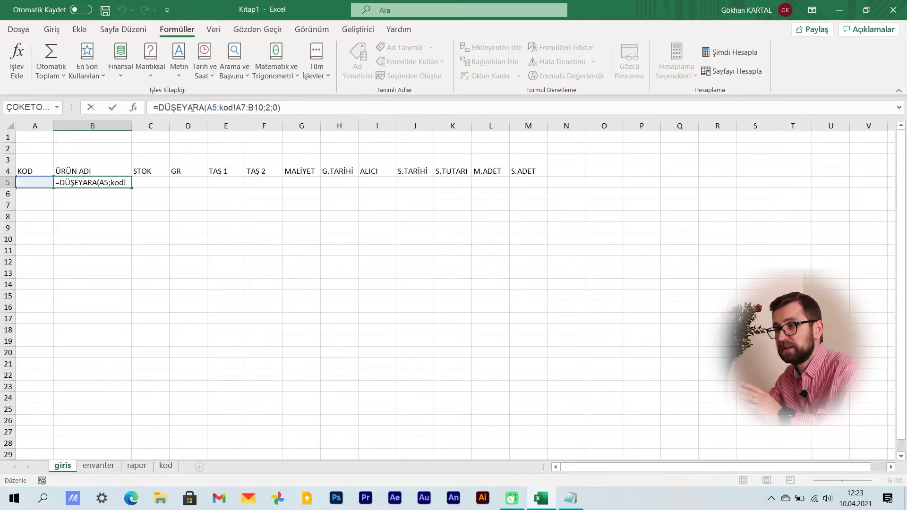
text(E)
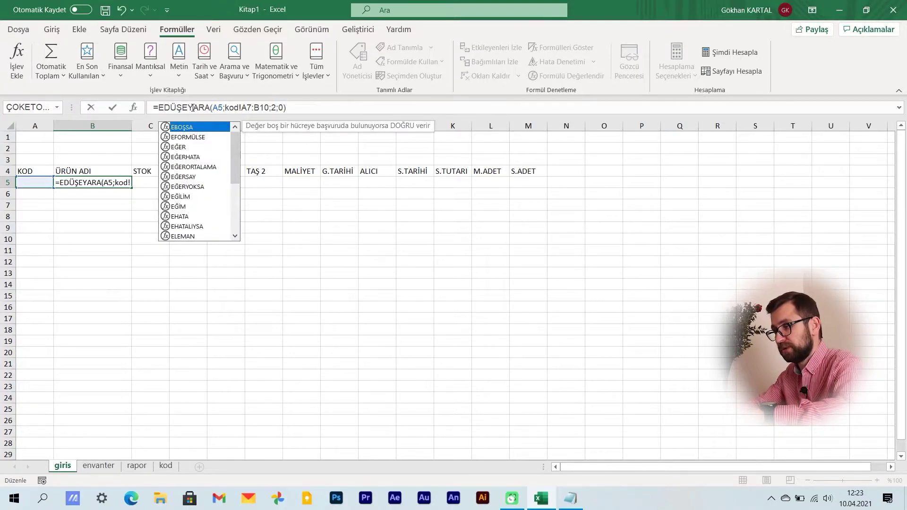
text(ĞER)
text(H)
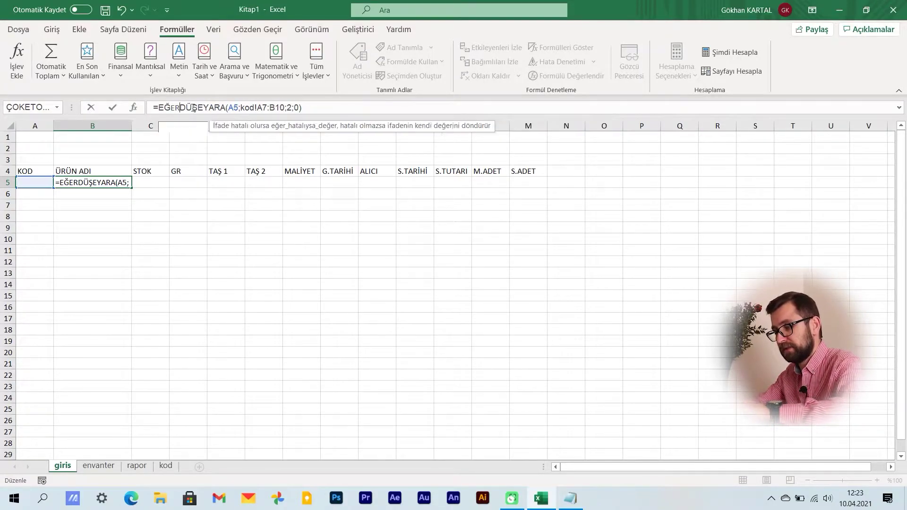
text(ATA()
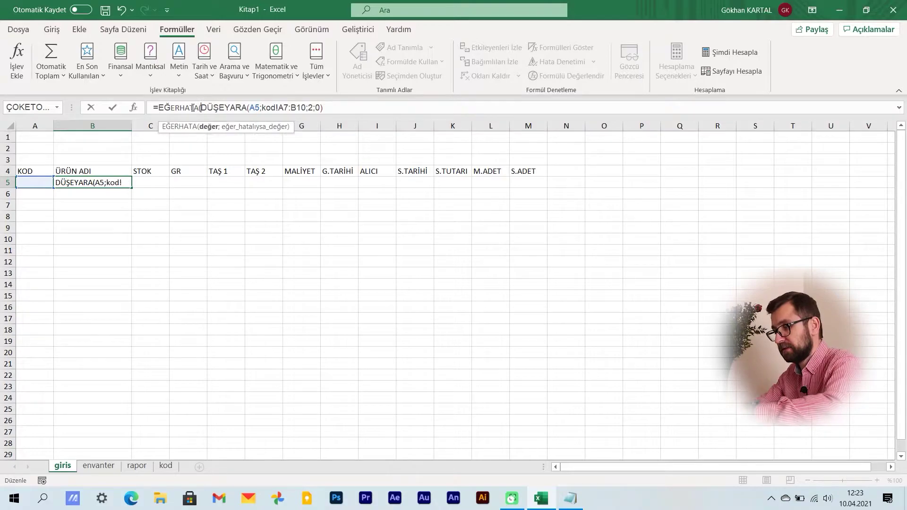
click(333, 110)
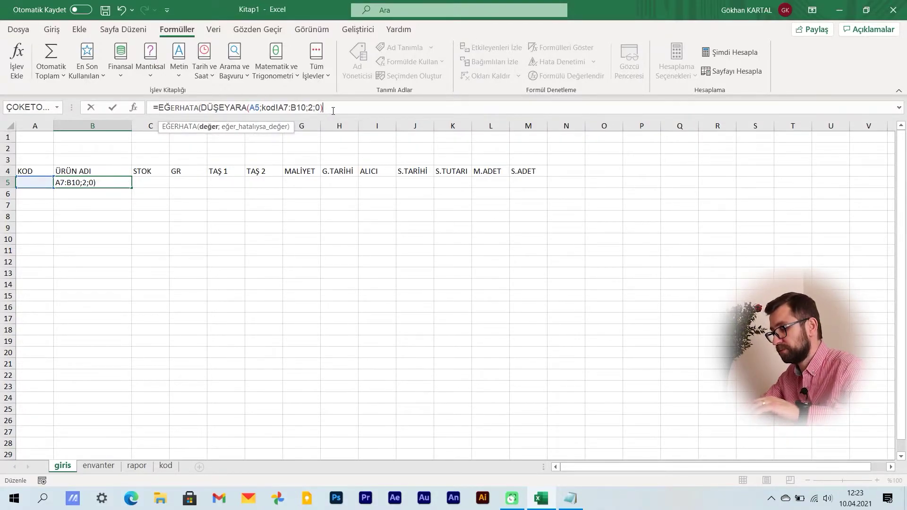
text(;)
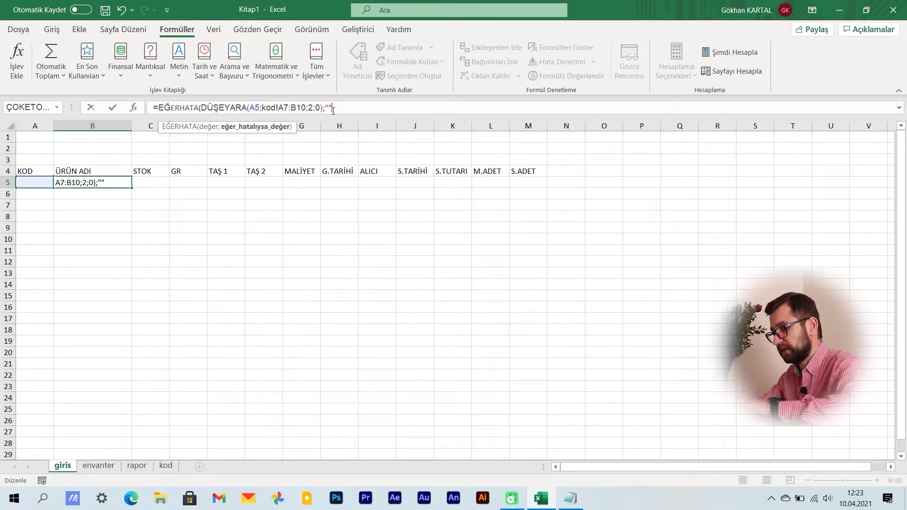
text())
key(Return)
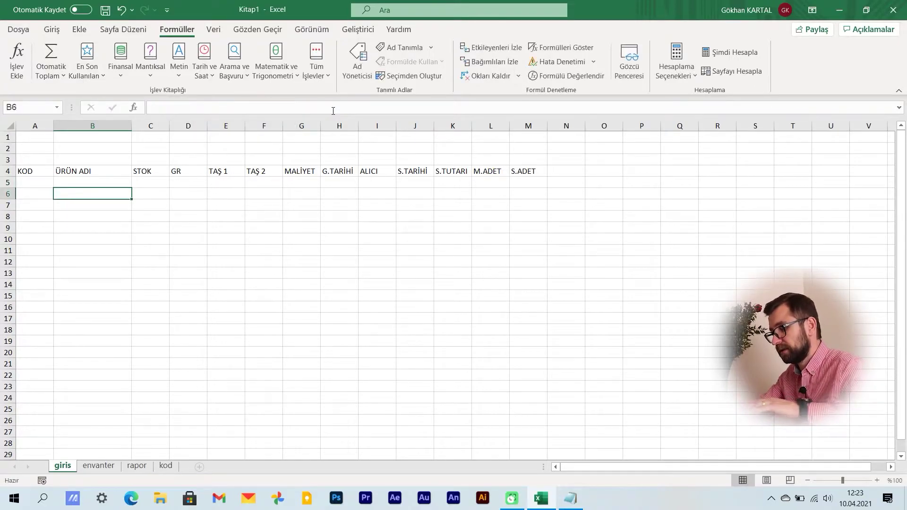
click(121, 180)
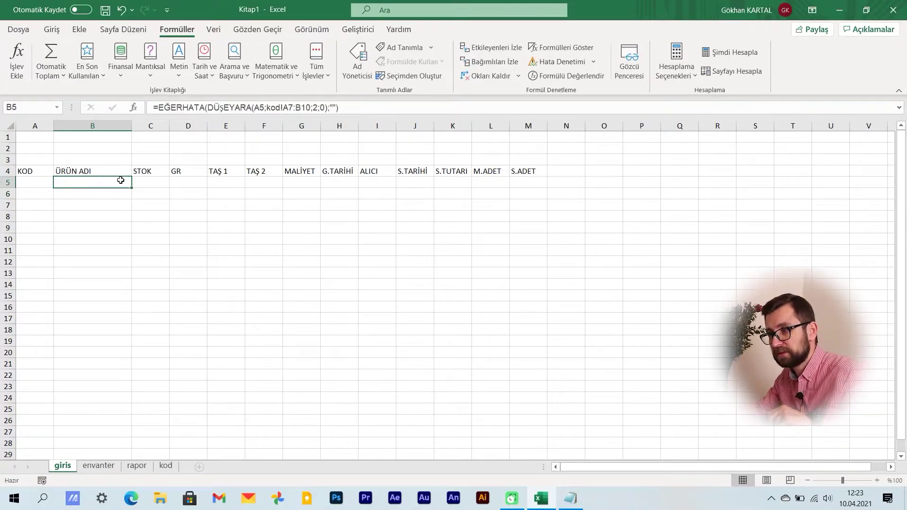
Choose GYZK from A5's code dropdown so B5 shows GÜMÜŞ YÜZÜK.
click(36, 183)
click(60, 183)
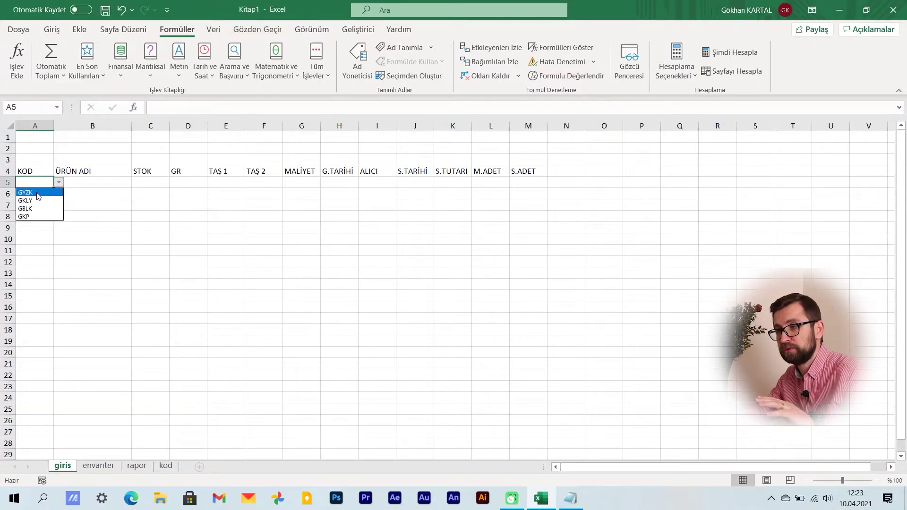
click(38, 192)
click(92, 230)
click(97, 184)
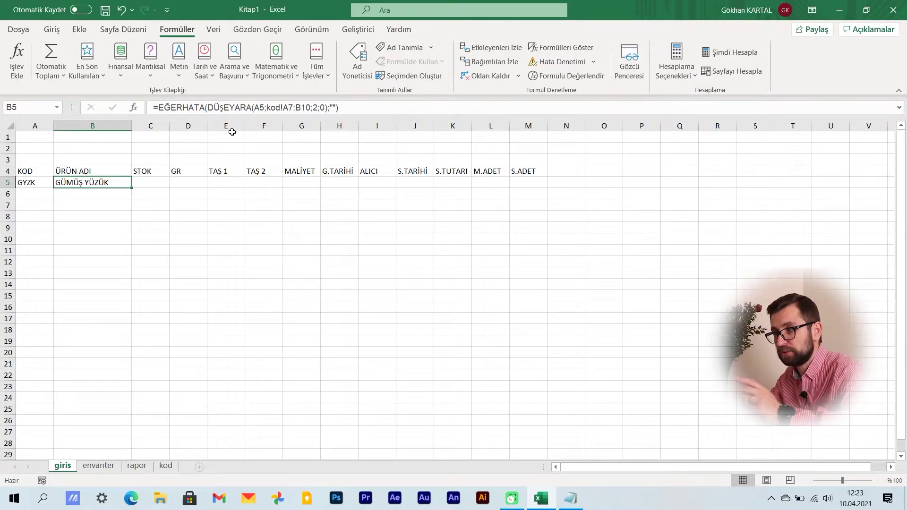
click(291, 108)
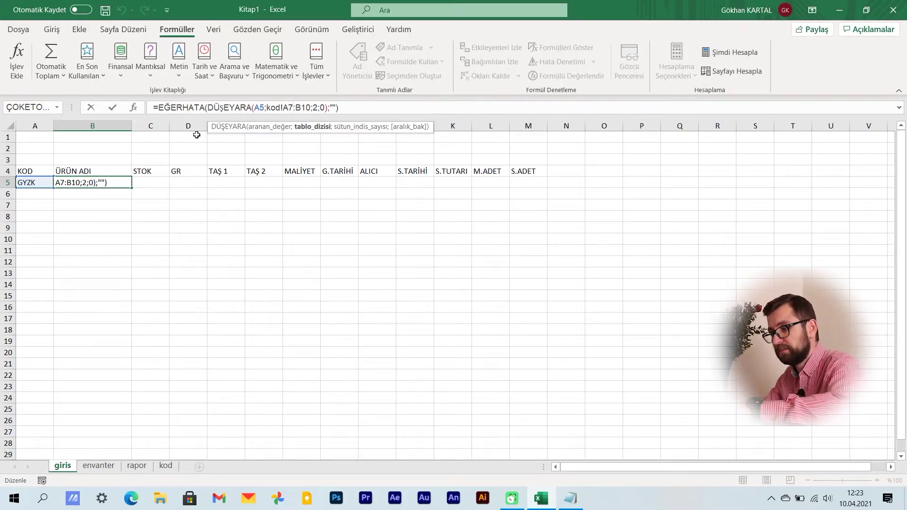
Make the lookup range absolute as kod!$A$7:$B$10 and fill B5's formula down column B through B15.
key(F4)
key(Right)
key(Right)
key(Right)
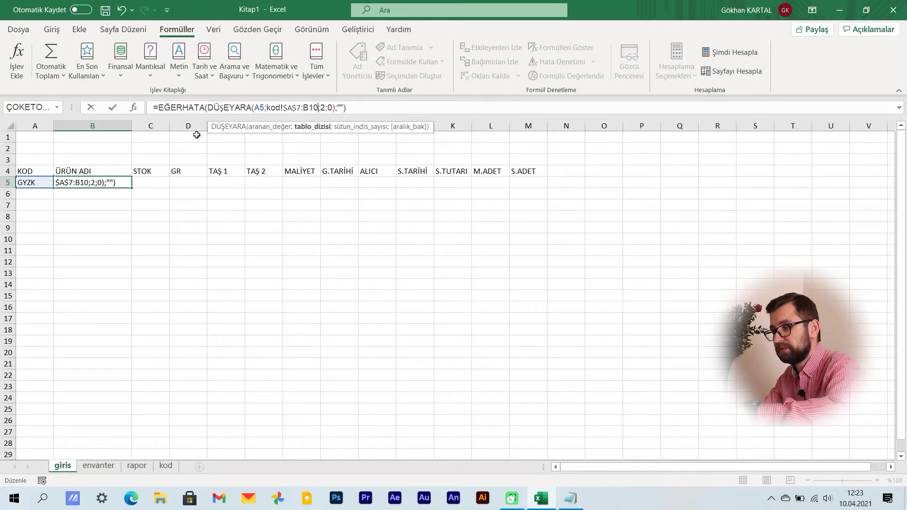
key(F4)
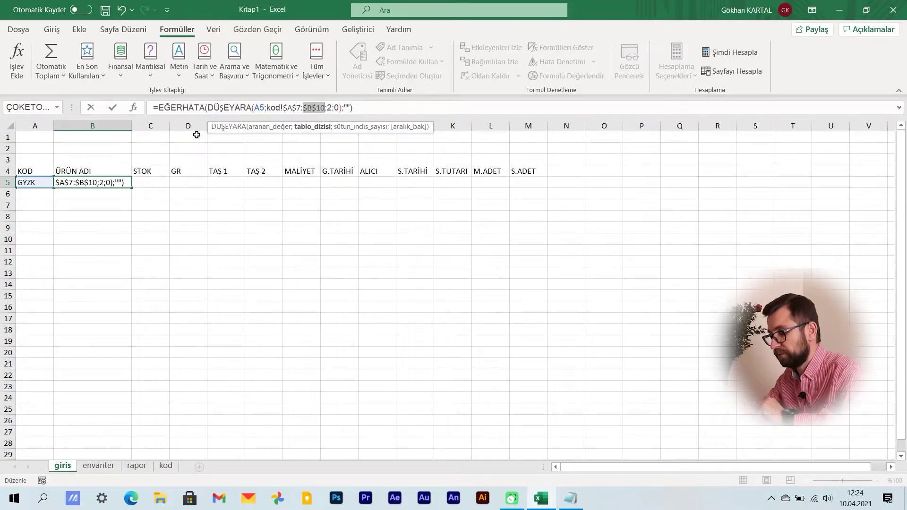
key(Return)
key(ctrl+d)
key(Down)
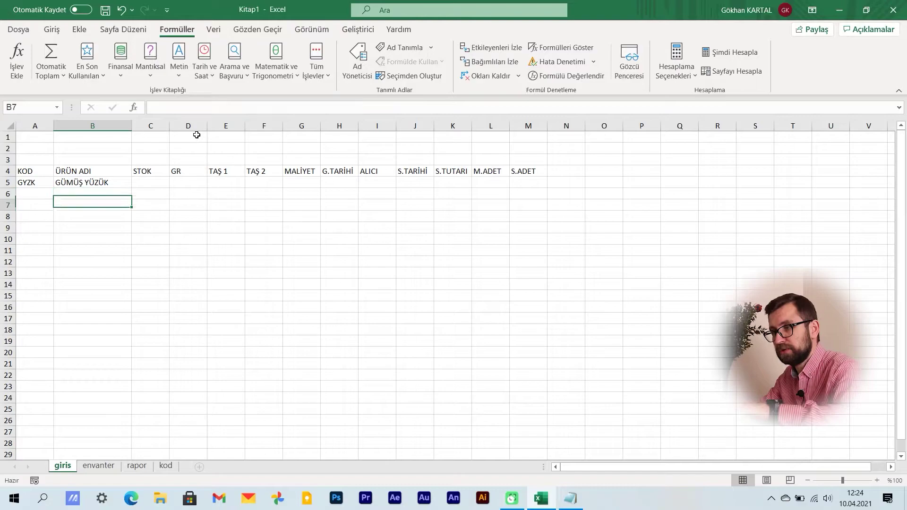
key(Down)
key(Down)
key(Down)
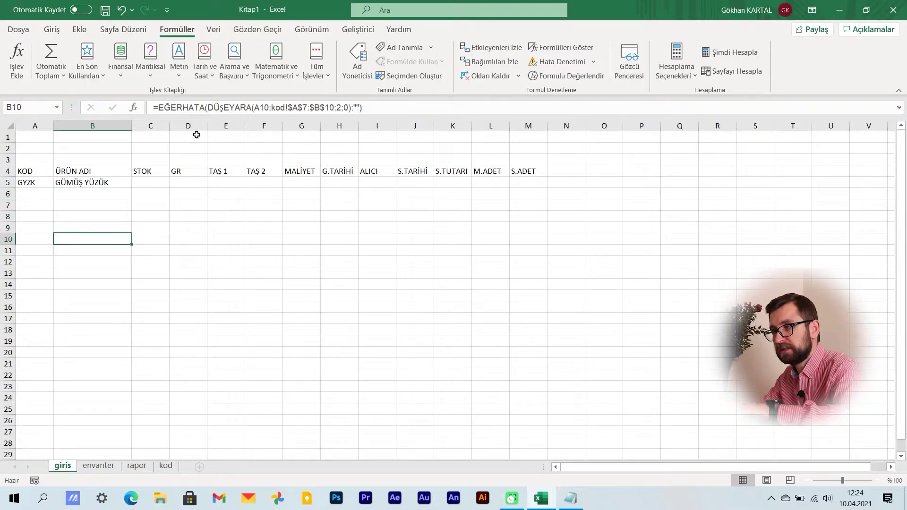
key(Down)
key(Down)
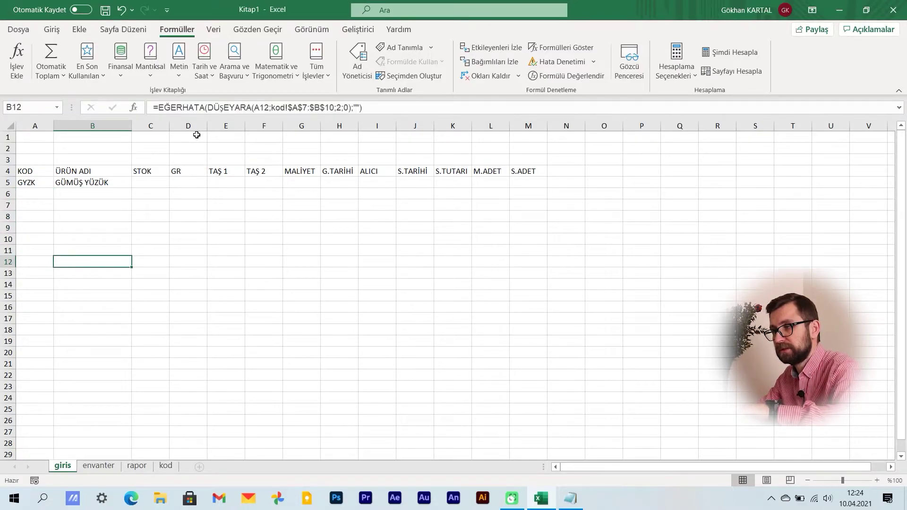
key(Down)
key(Down)
key(Down)
key(Down)
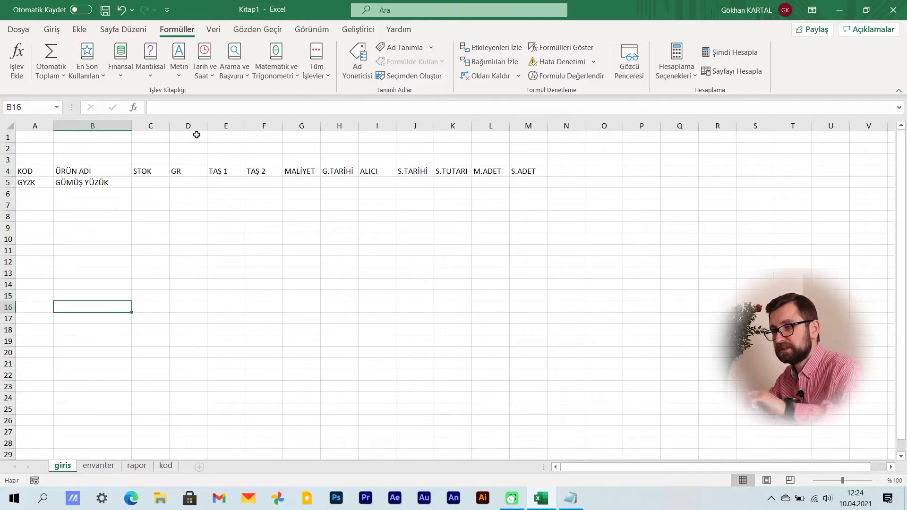
key(Up)
key(Up)
key(Up)
key(Up)
key(Up)
key(Up)
key(Up)
key(Up)
key(Up)
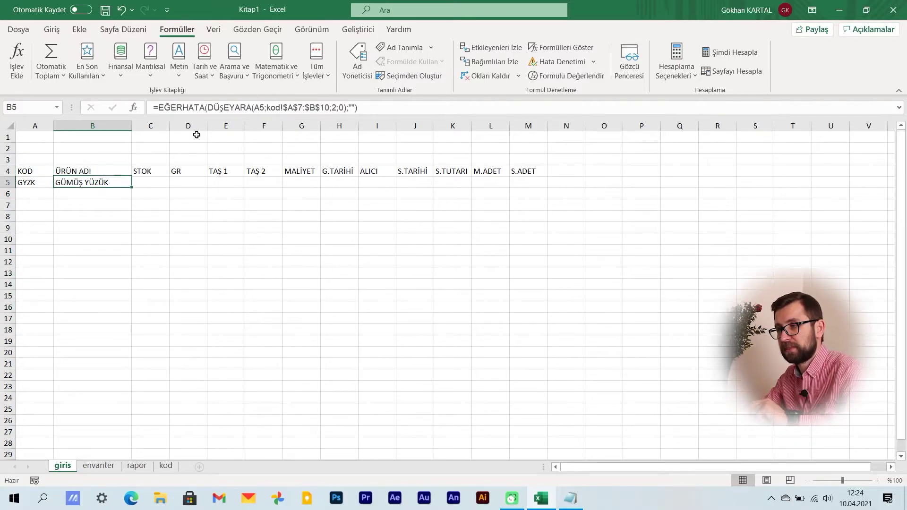
Pick GKLY in A6 and GBLK in A7 to test the copied lookups.
click(48, 194)
click(59, 195)
click(43, 212)
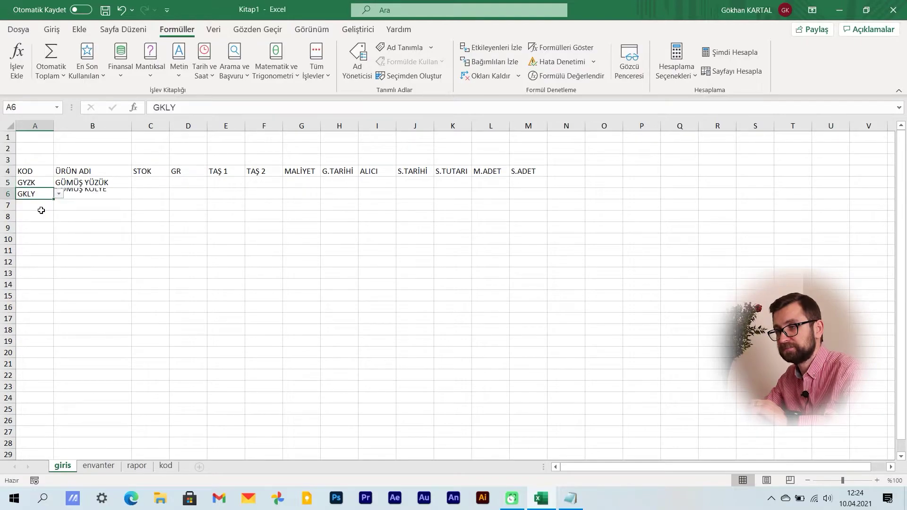
click(44, 206)
click(59, 205)
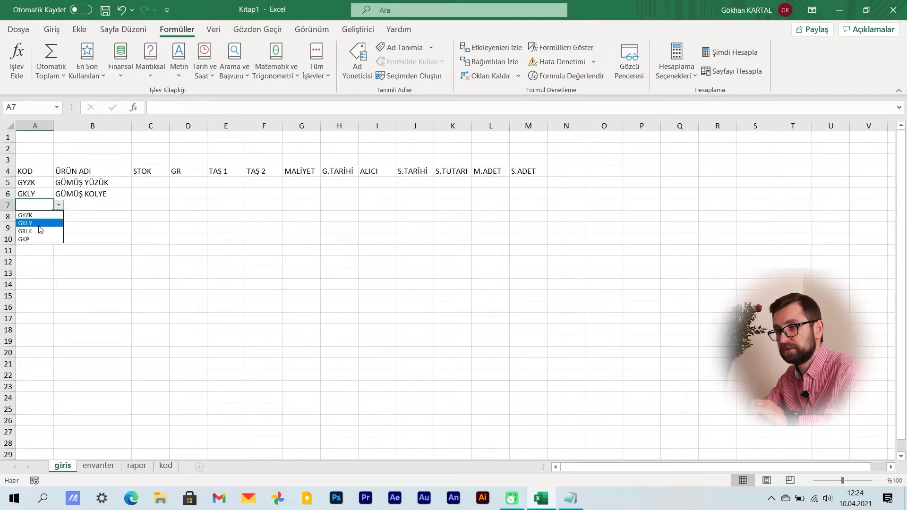
click(37, 231)
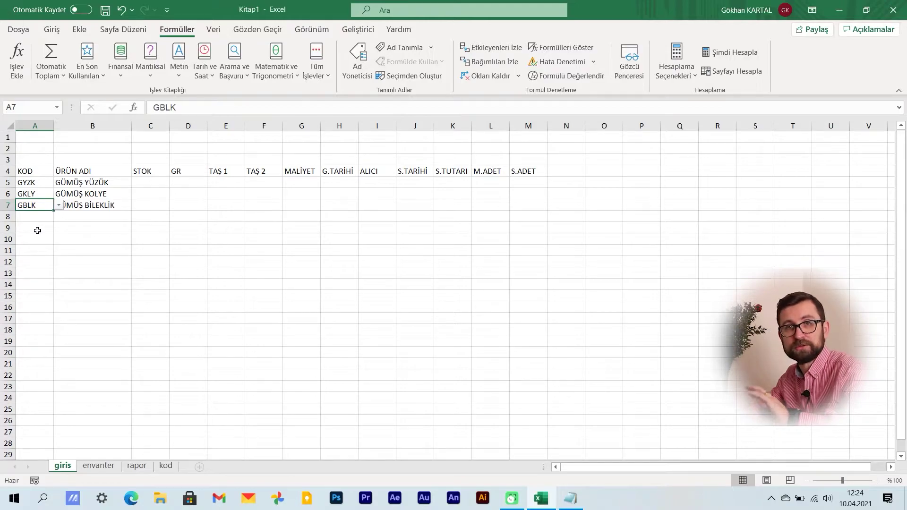
click(75, 228)
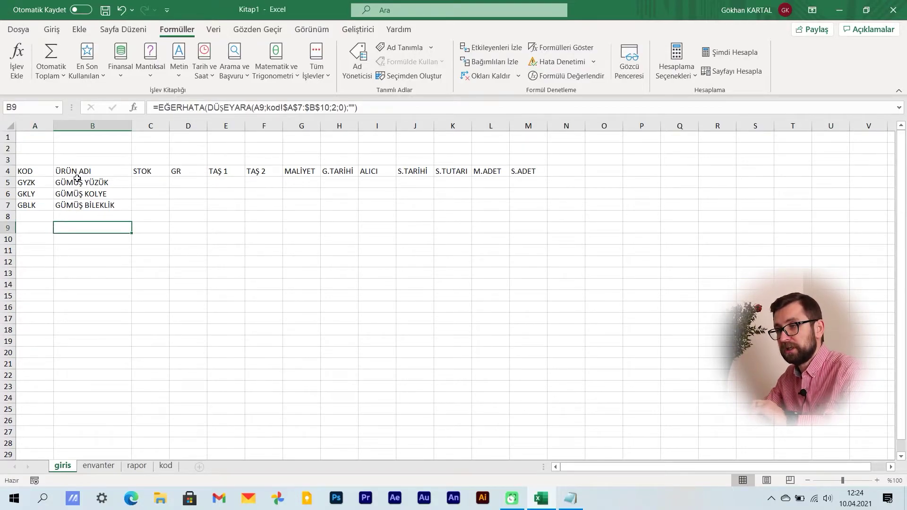
click(201, 249)
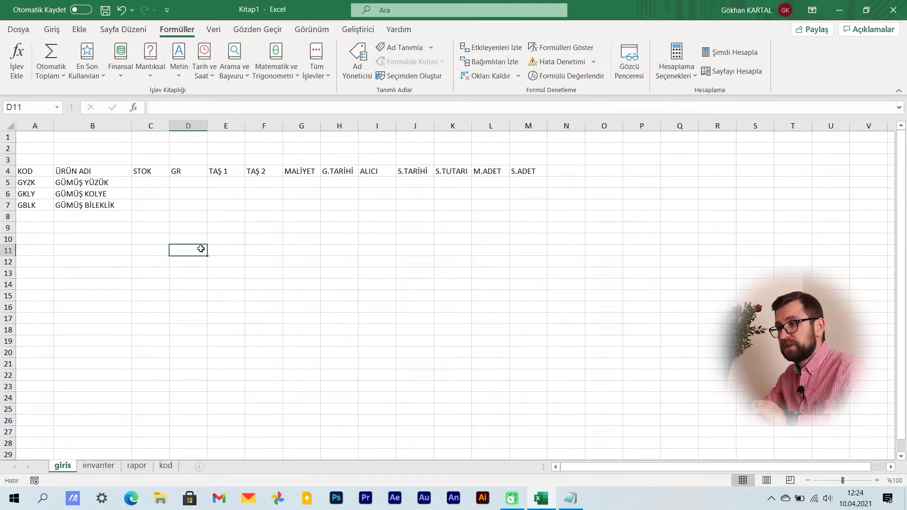
Delete the test codes from A5:A7.
drag(36, 182, 40, 200)
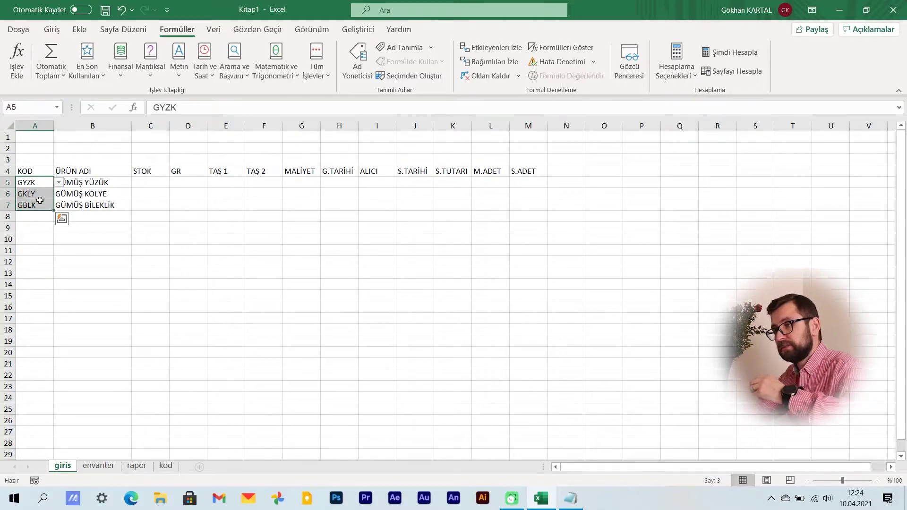
key(BackSpace)
key(Down)
key(Down)
key(Down)
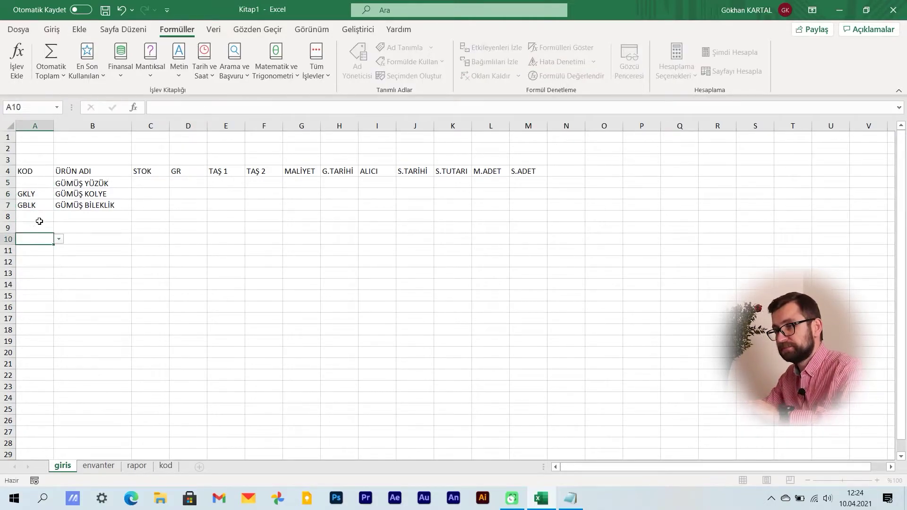
drag(37, 183, 42, 202)
key(Delete)
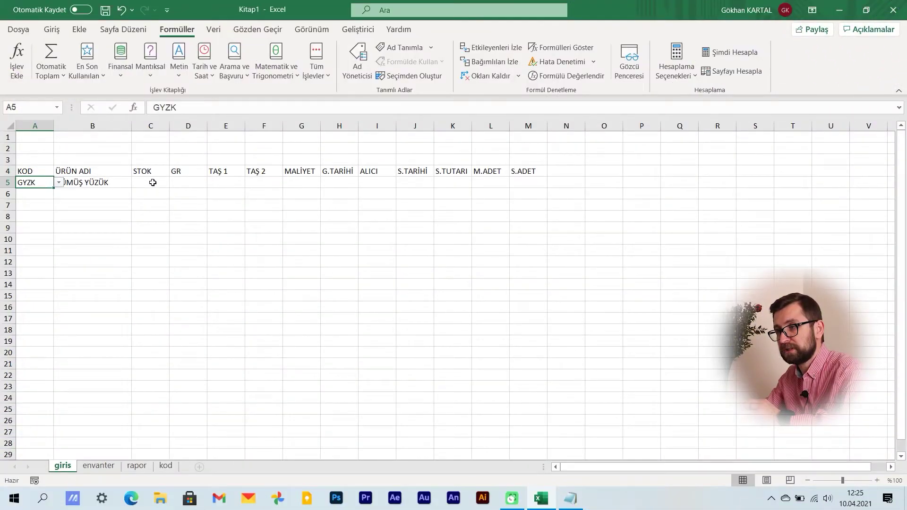
Enter stock code GYZK001, weight 4,55 gr and stone ATOM for the first item in row 5.
click(152, 182)
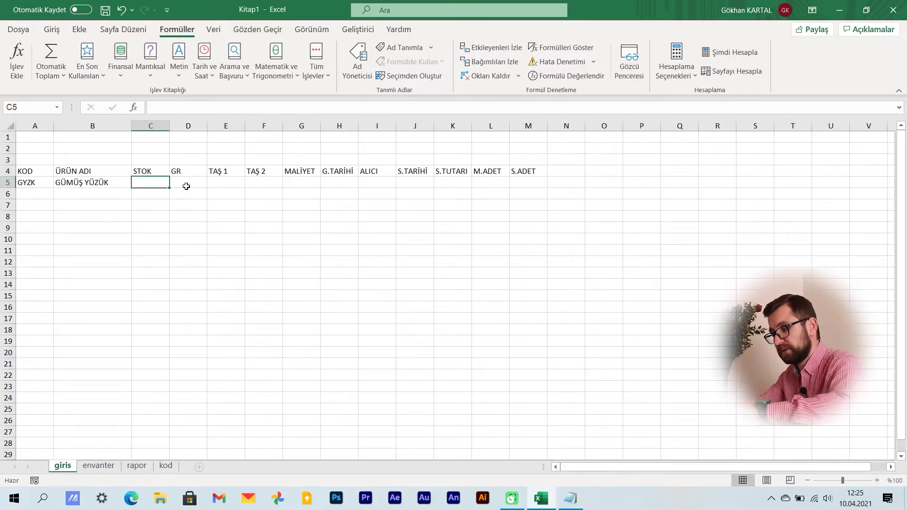
text(GY)
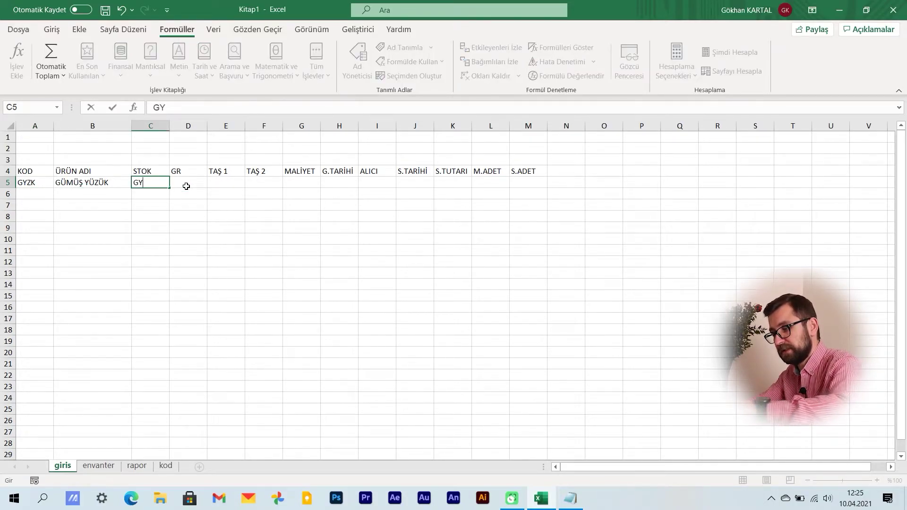
text(ZK001)
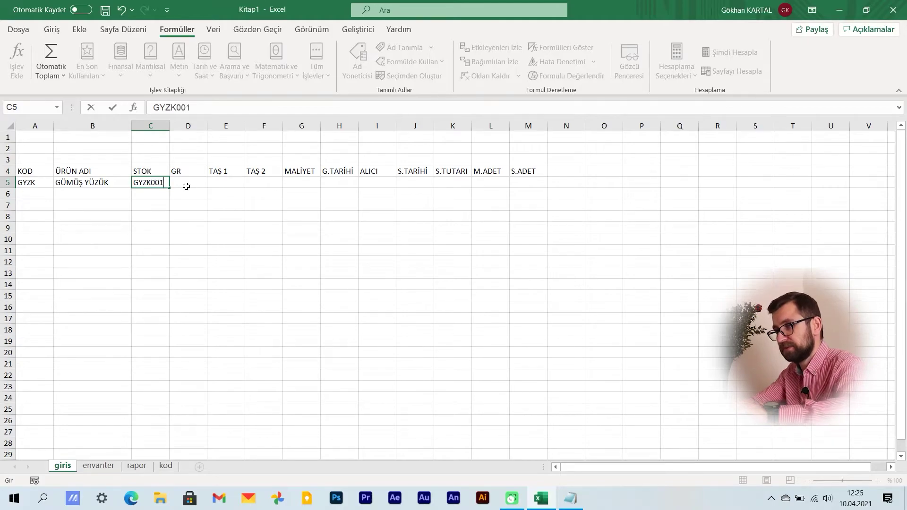
click(186, 186)
text(4,55)
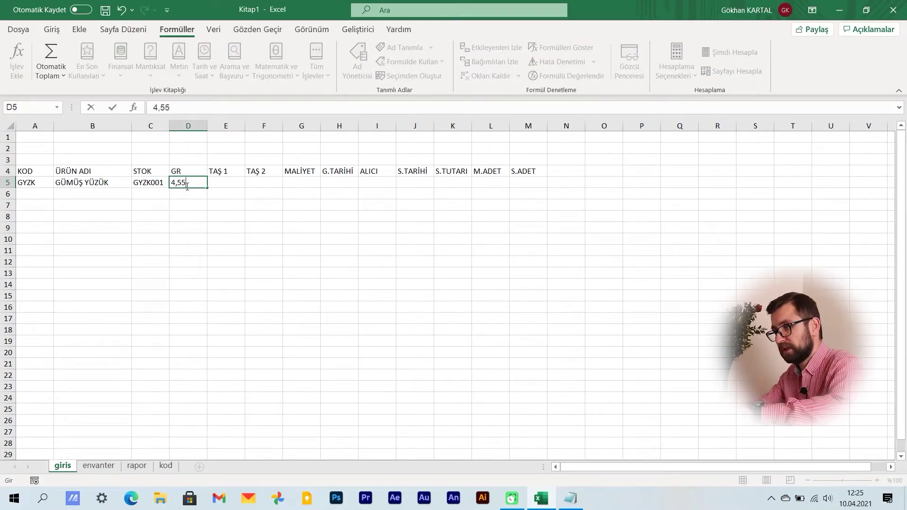
key(Tab)
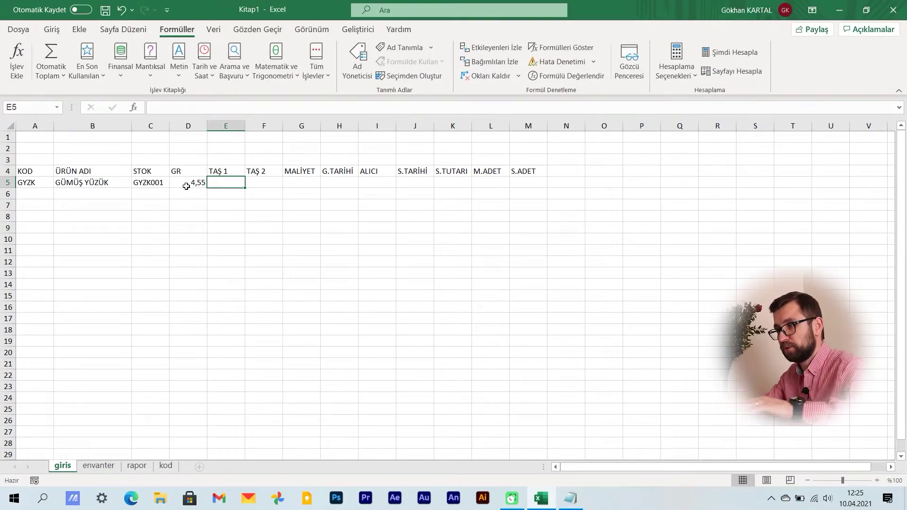
text(ATOM)
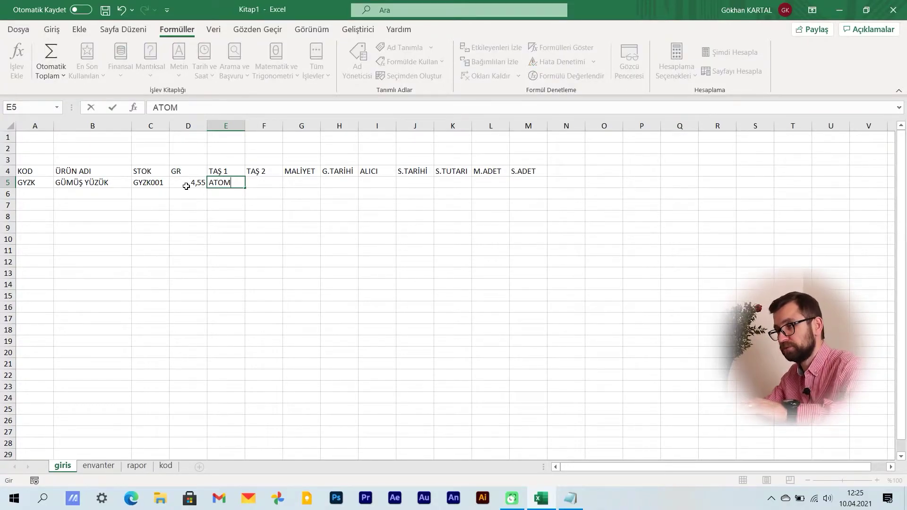
key(Tab)
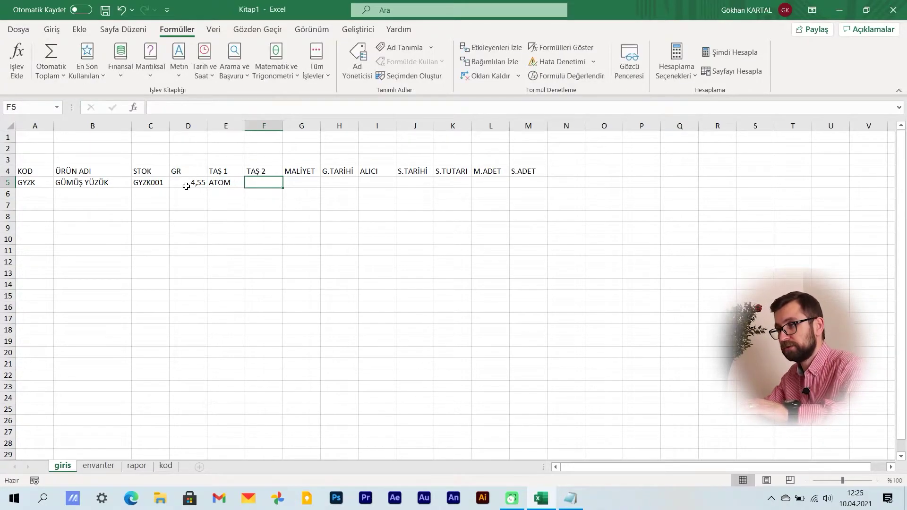
Enter cost 990 and purchase date 10.04.2021 in row 5.
key(Tab)
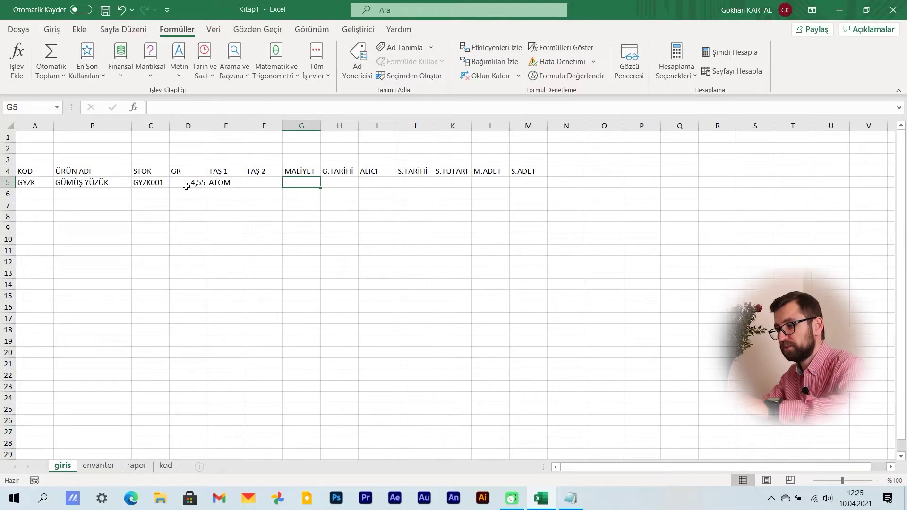
text(990)
key(Tab)
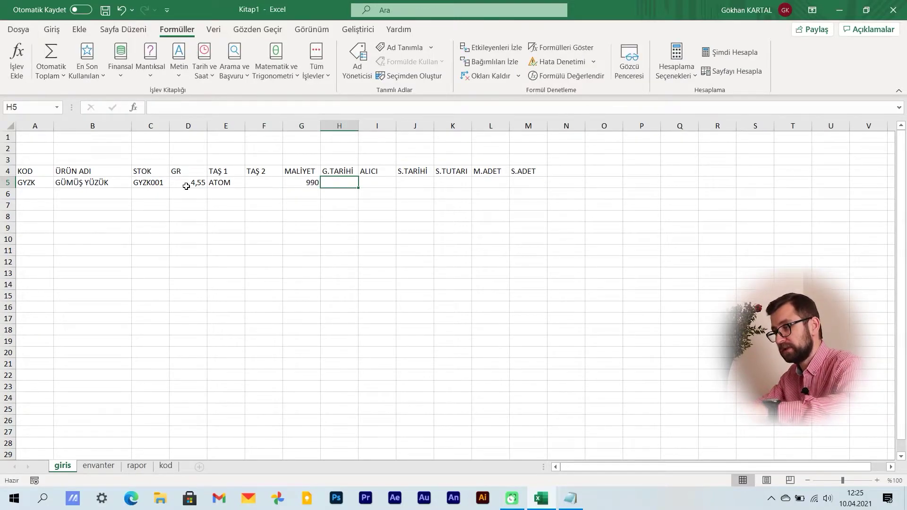
text(10.)
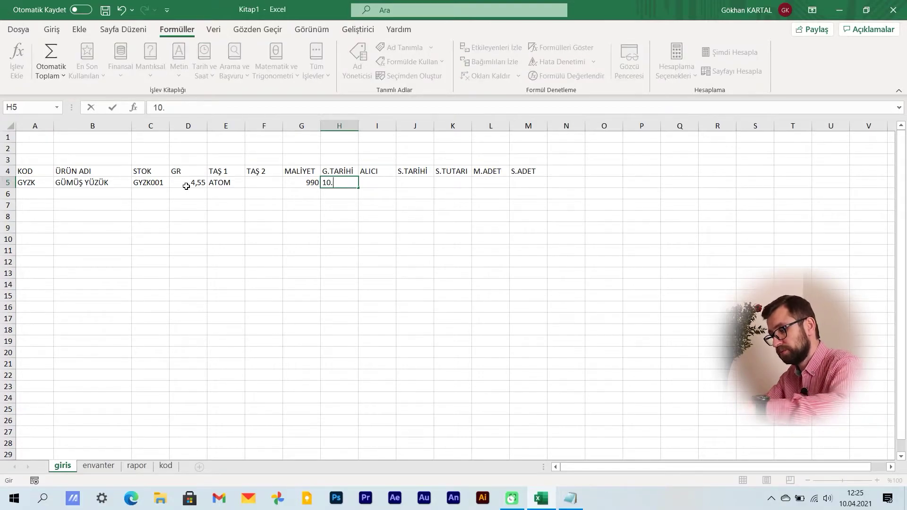
text(04.2021)
key(Tab)
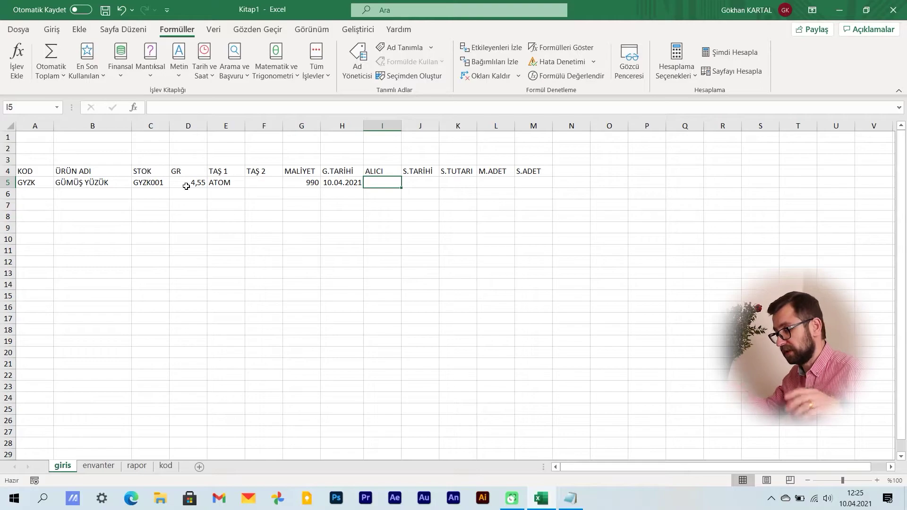
key(Tab)
key(Tab)
key(Tab)
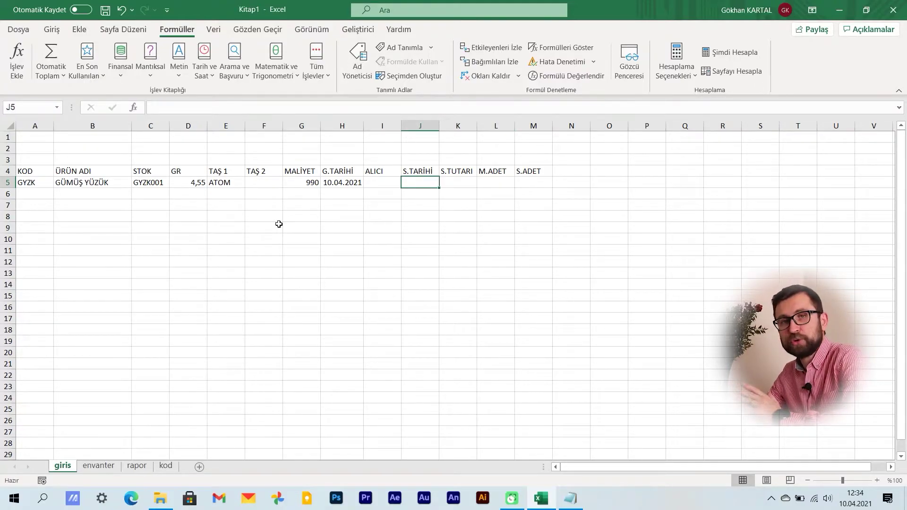
Start an ÇOKEĞER formula in L5 with conditions D5=0 and I5=0.
click(497, 185)
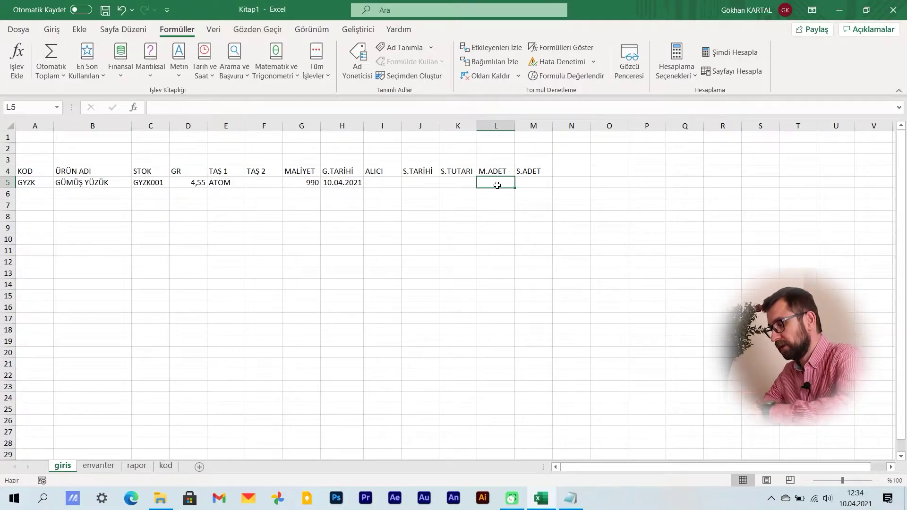
text(=Ç)
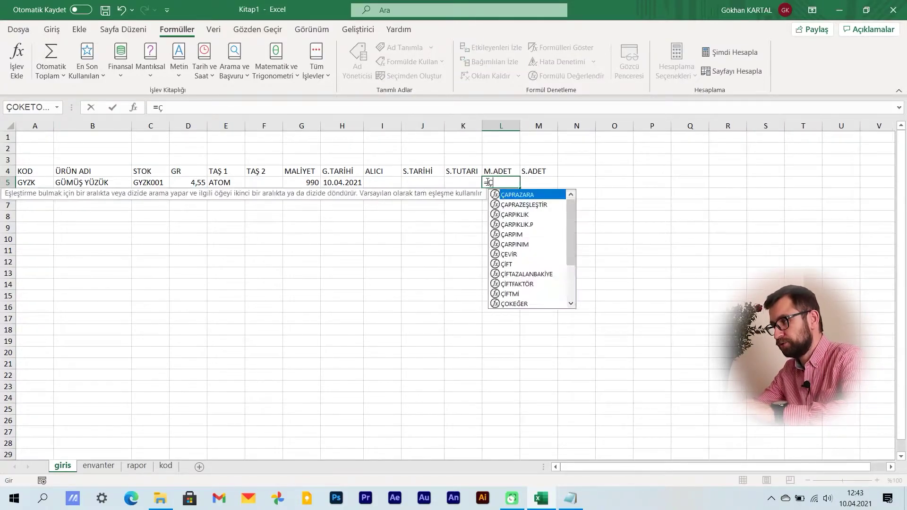
text(OK)
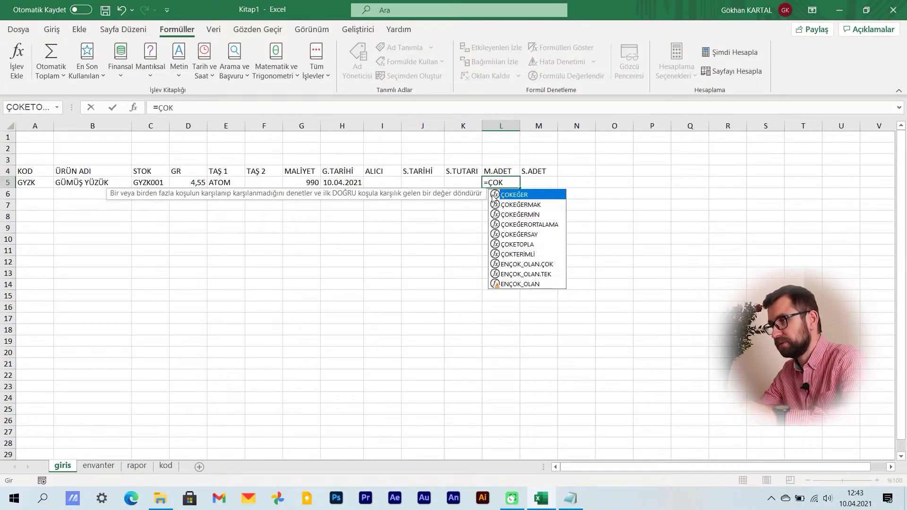
double_click(493, 194)
key(ctrl+a)
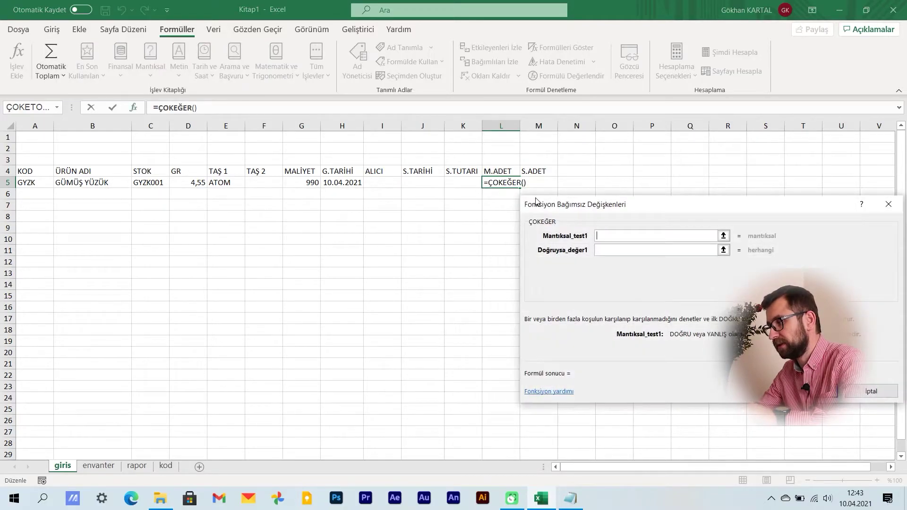
click(606, 237)
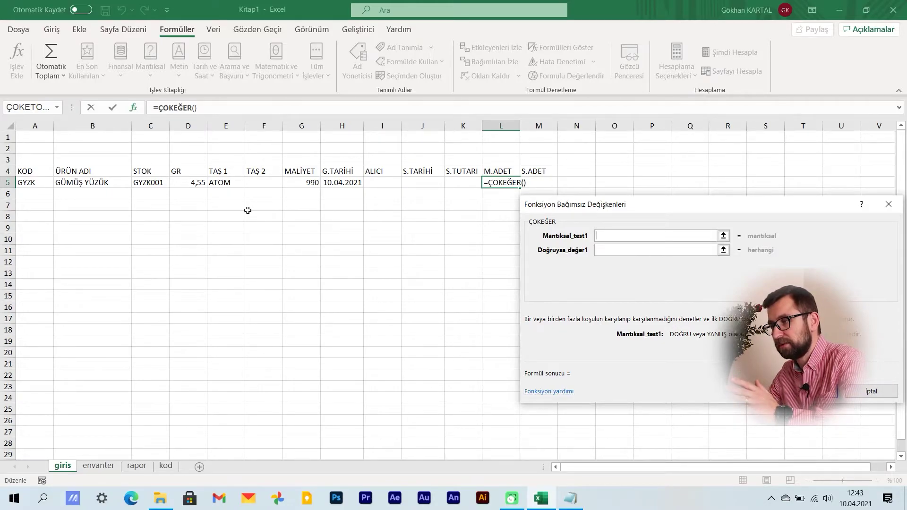
click(184, 184)
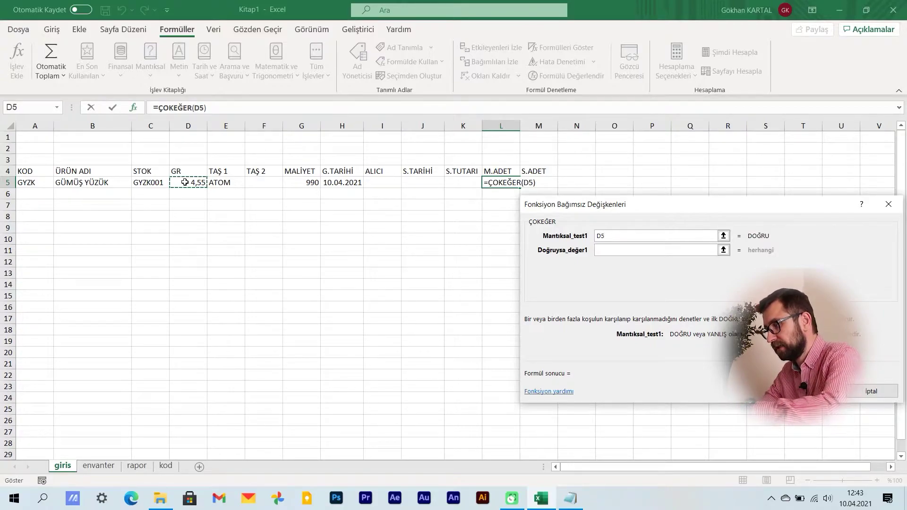
text(=0)
click(649, 251)
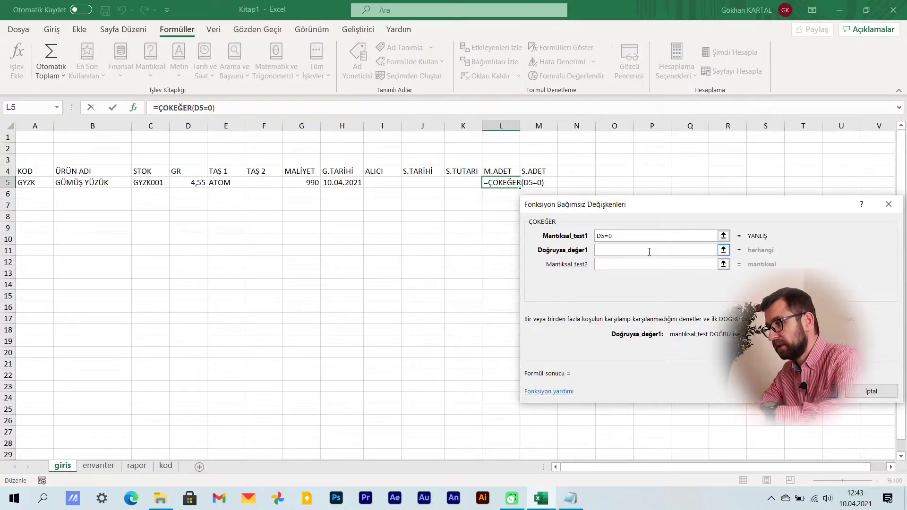
text(1)
click(612, 266)
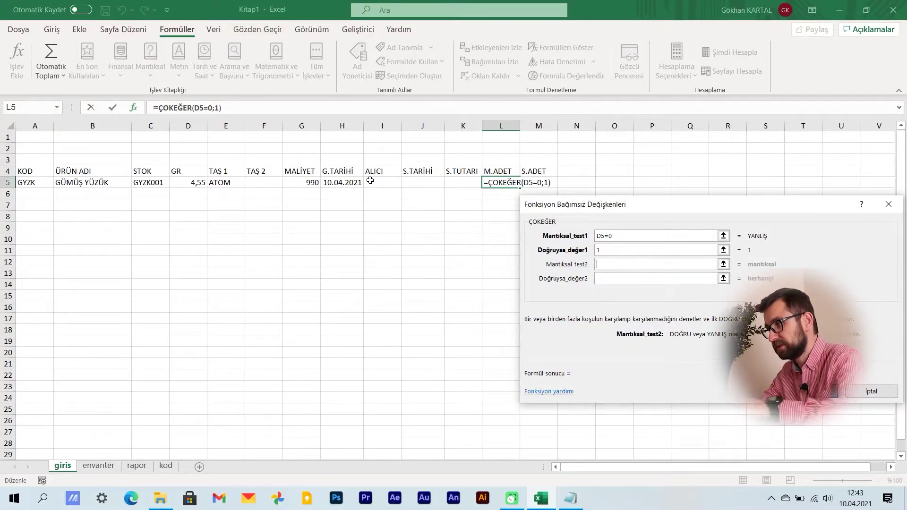
click(370, 181)
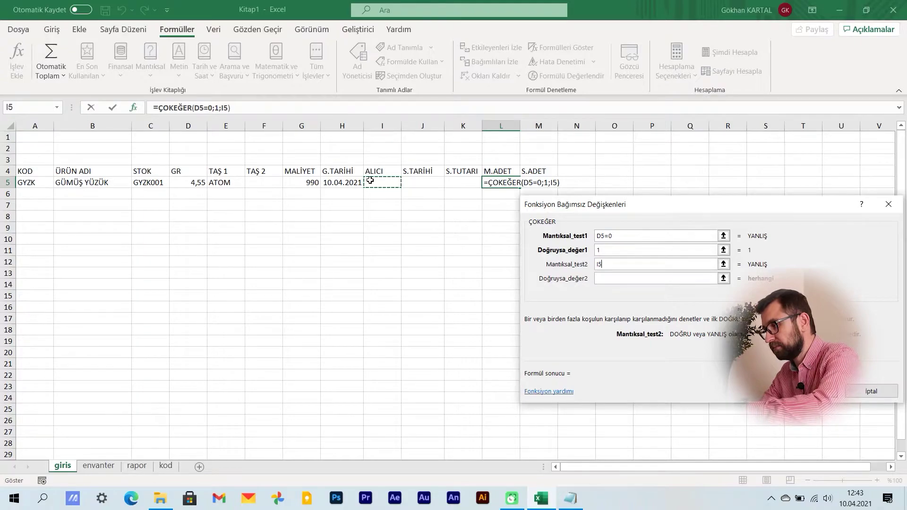
text(=0)
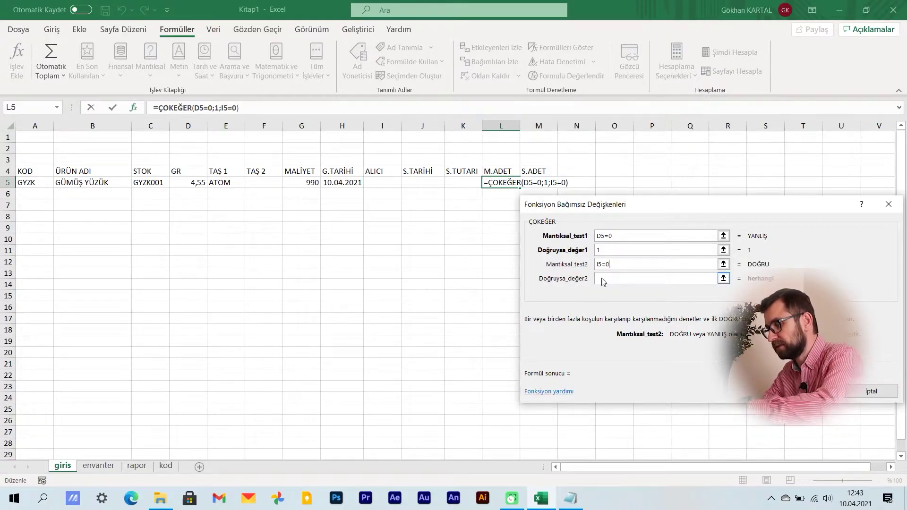
click(602, 278)
text(0)
Correct the results to 0 and 1, committing =ÇOKEĞER(D5=0;0;I5=0;1) in L5.
key(shift+Tab)
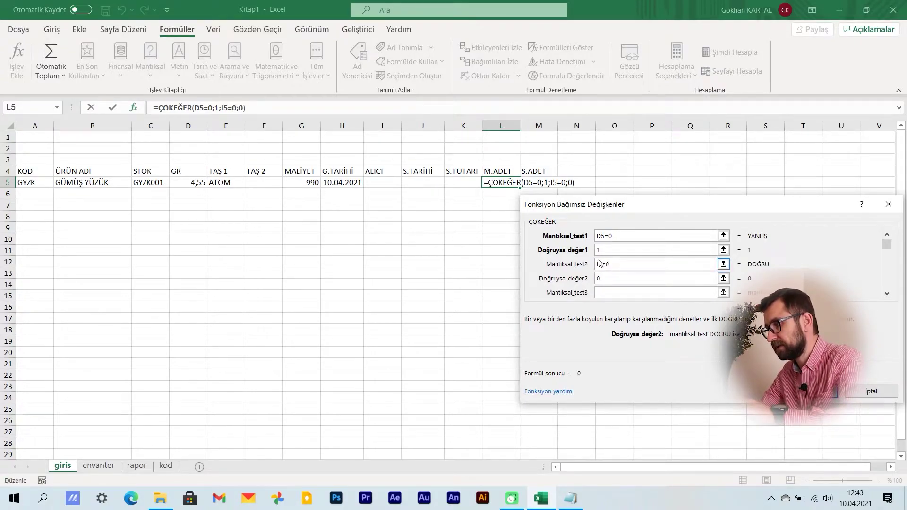
key(shift+Tab)
text(0)
key(Tab)
key(Tab)
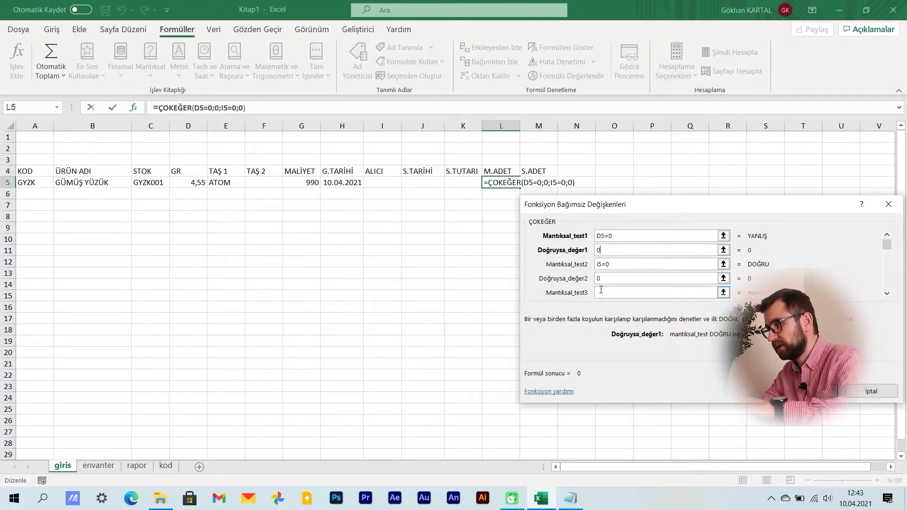
text(1)
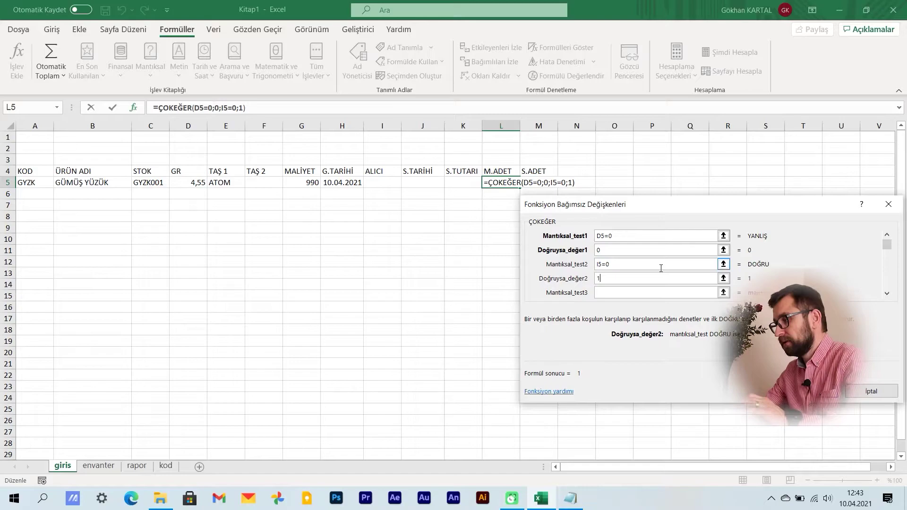
key(Return)
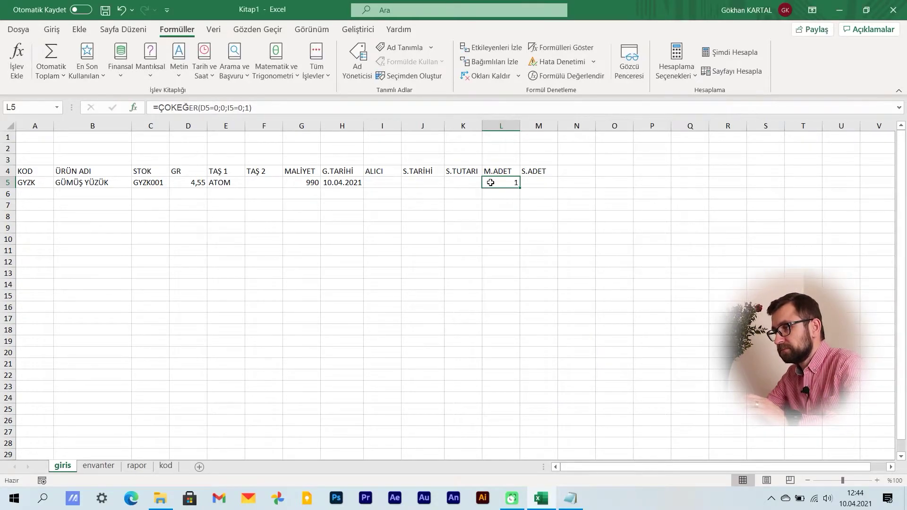
key(Left)
key(Left)
key(Left)
key(Left)
key(Left)
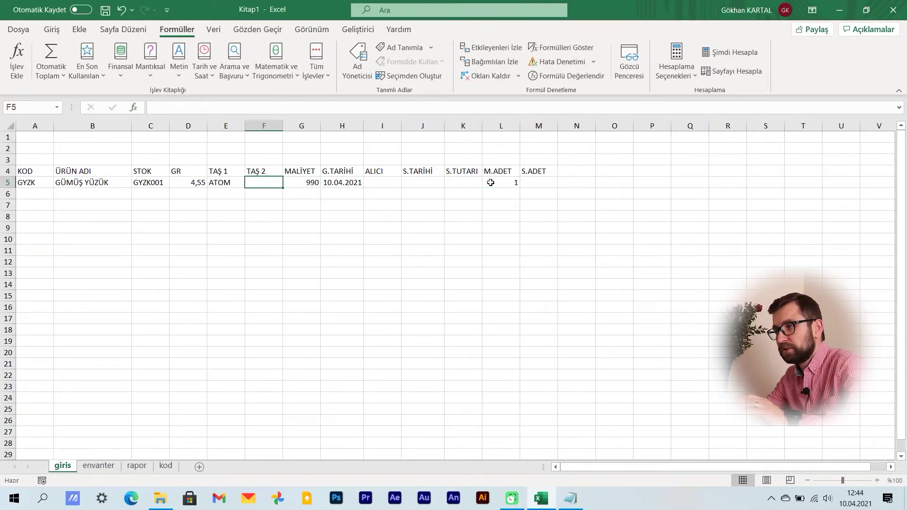
key(Left)
key(Left)
key(Left)
key(Left)
key(Right)
key(Right)
key(Right)
key(Right)
key(Right)
key(Right)
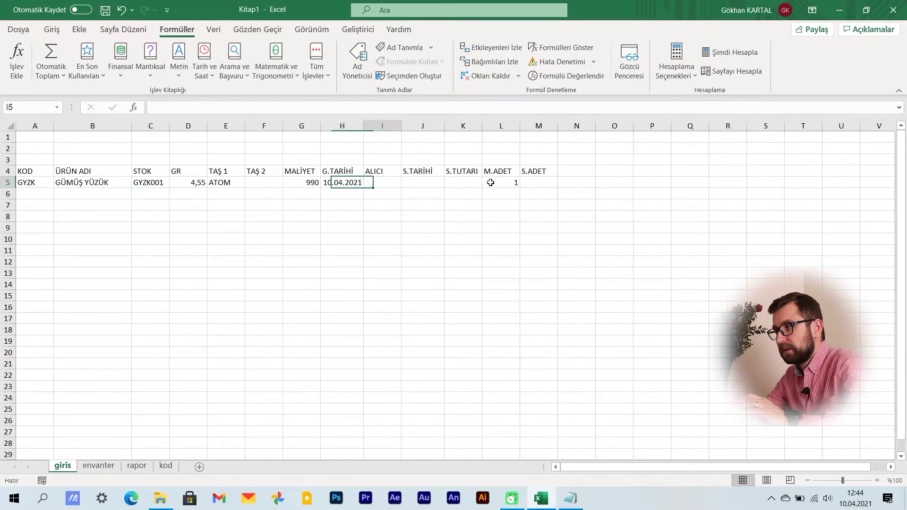
key(Right)
key(Right)
key(Right)
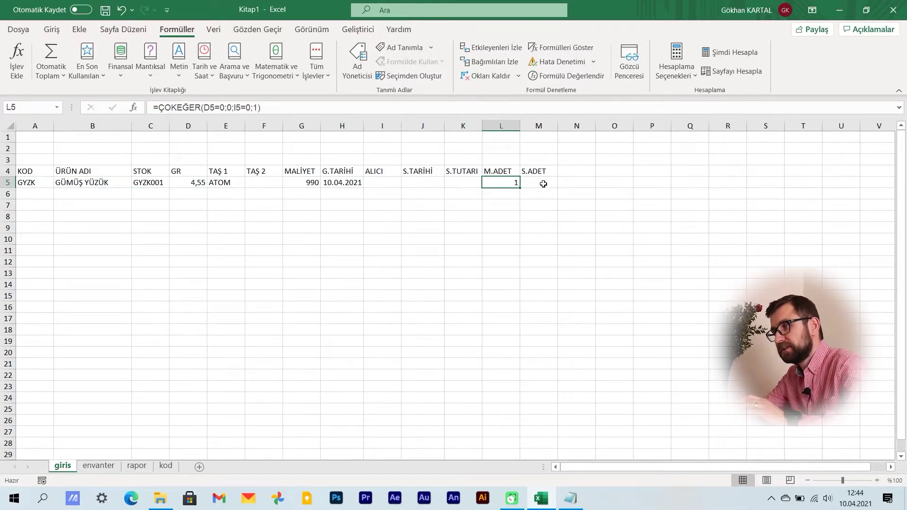
Start an ÇOKEĞER formula in M5 and open its argument entry.
click(543, 184)
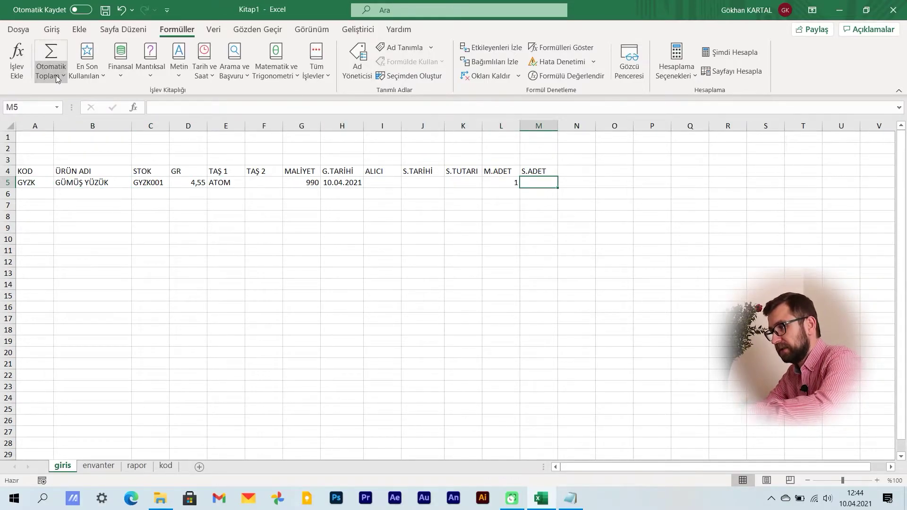
text(=ÇPOK)
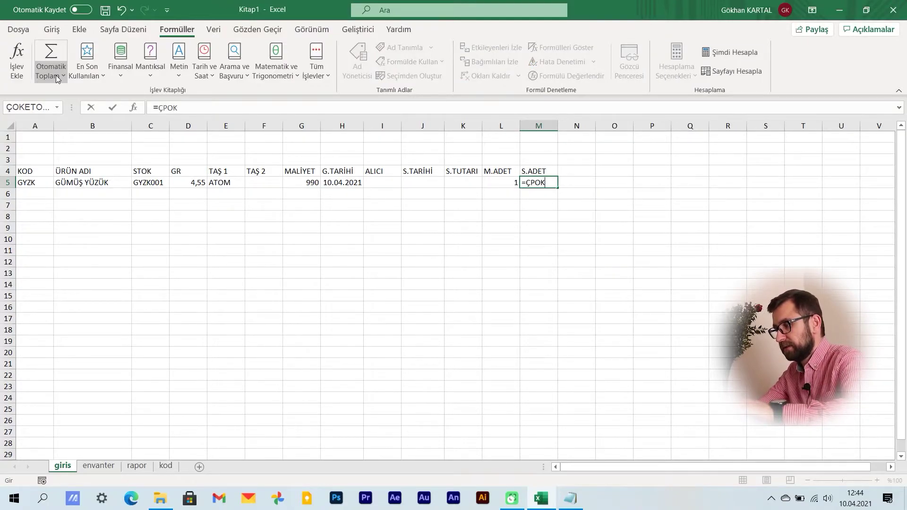
key(BackSpace)
key(BackSpace)
key(BackSpace)
text(OK)
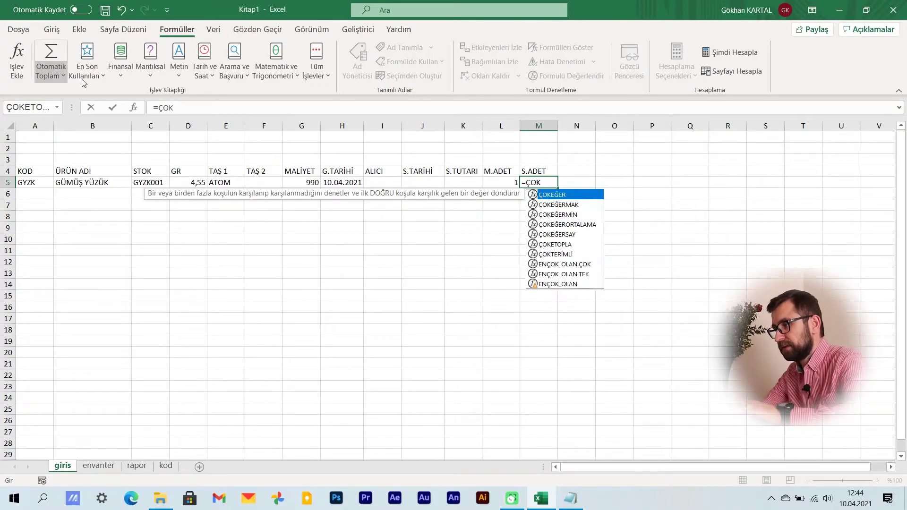
double_click(546, 196)
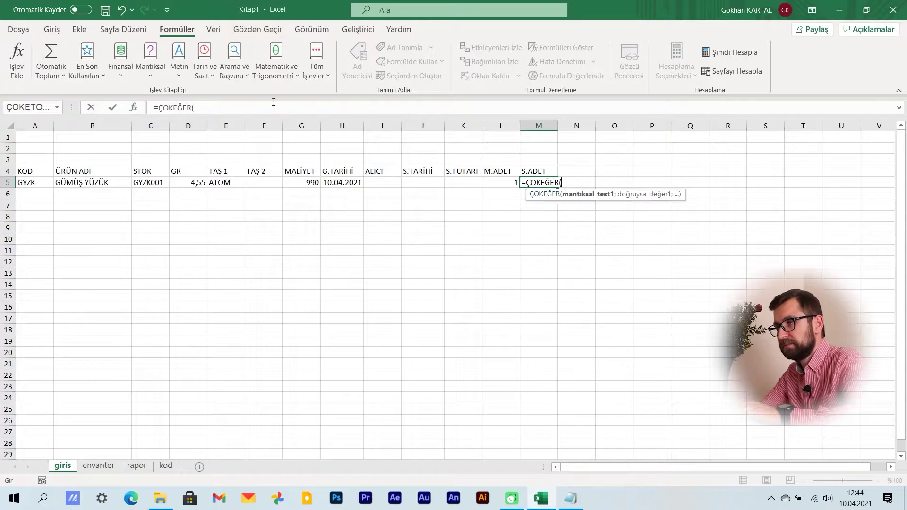
click(17, 59)
Enter D5=0 → 0 and K5>0 → 1, confirming =ÇOKEĞER(D5=0;0;K5>0;1) in M5.
click(192, 186)
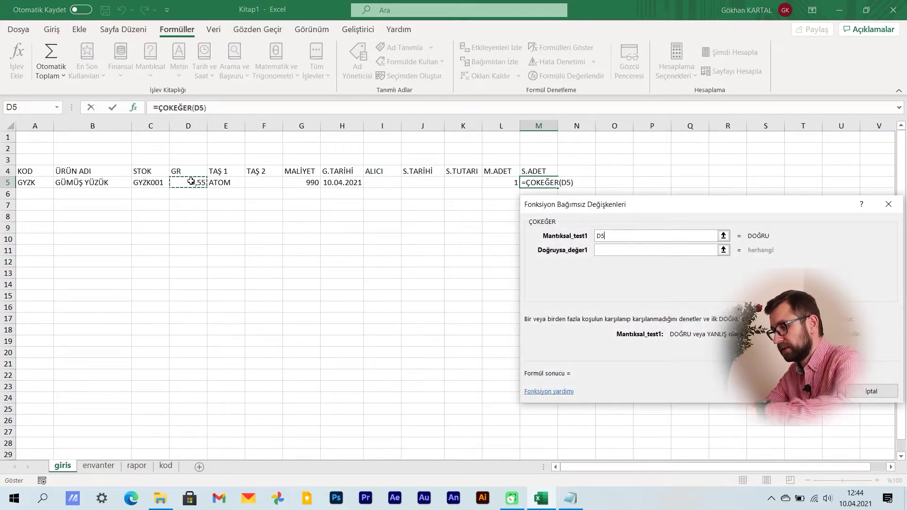
text(=0)
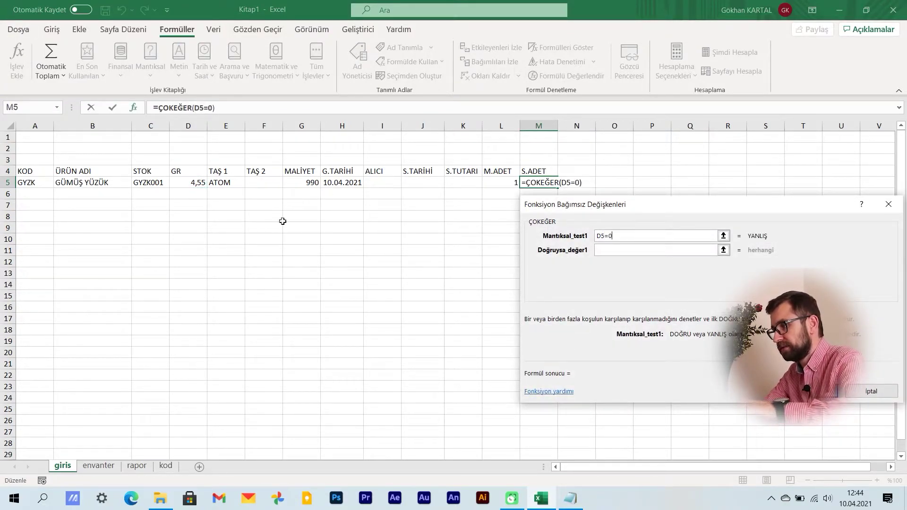
click(624, 251)
text(0)
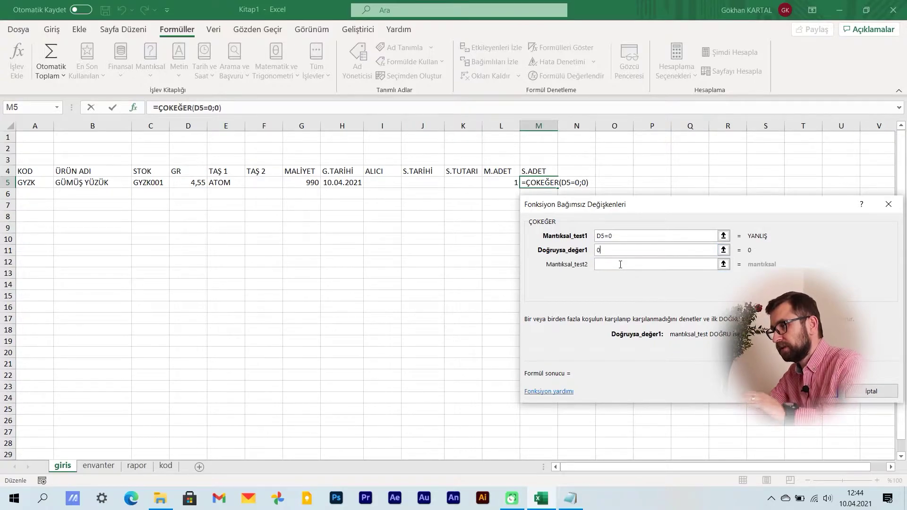
click(620, 262)
click(467, 182)
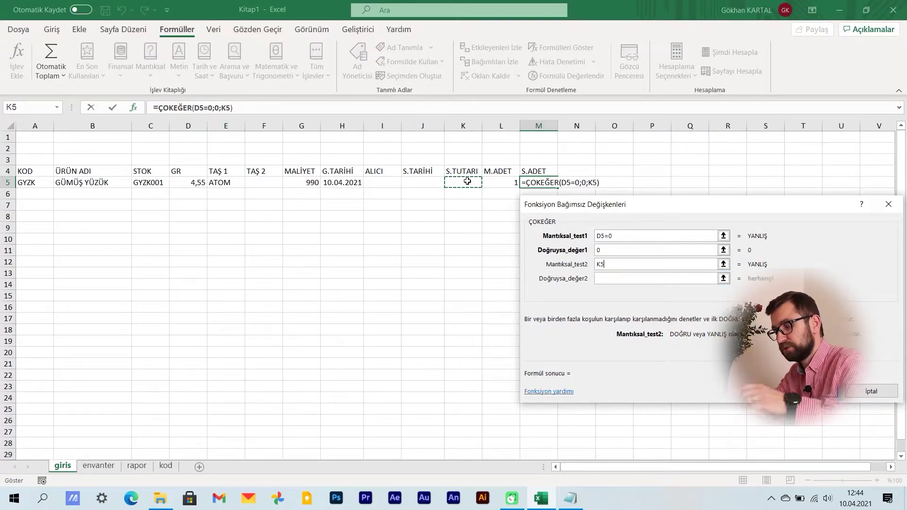
text(>)
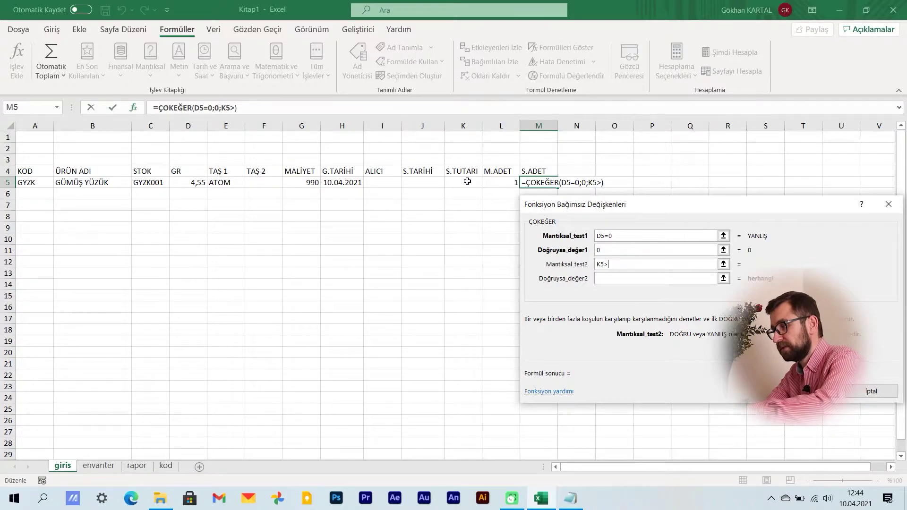
text(0)
click(609, 279)
text(1)
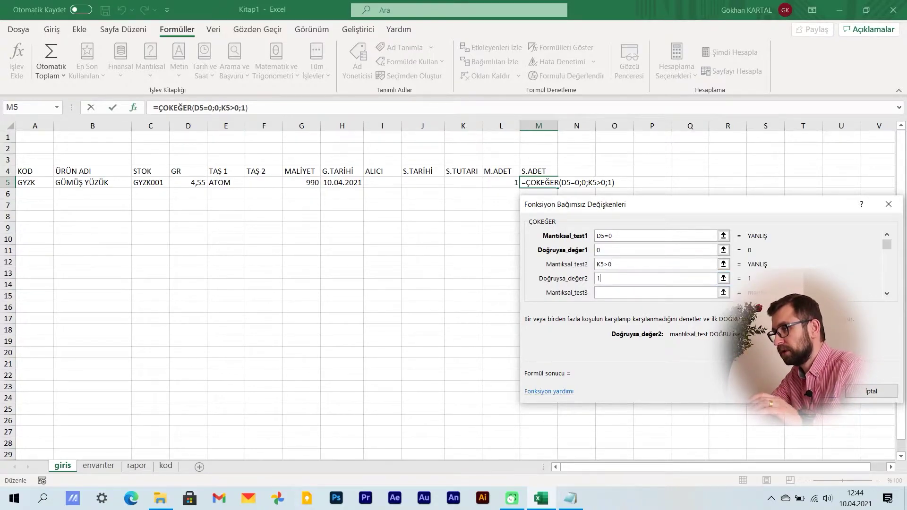
click(831, 391)
click(548, 323)
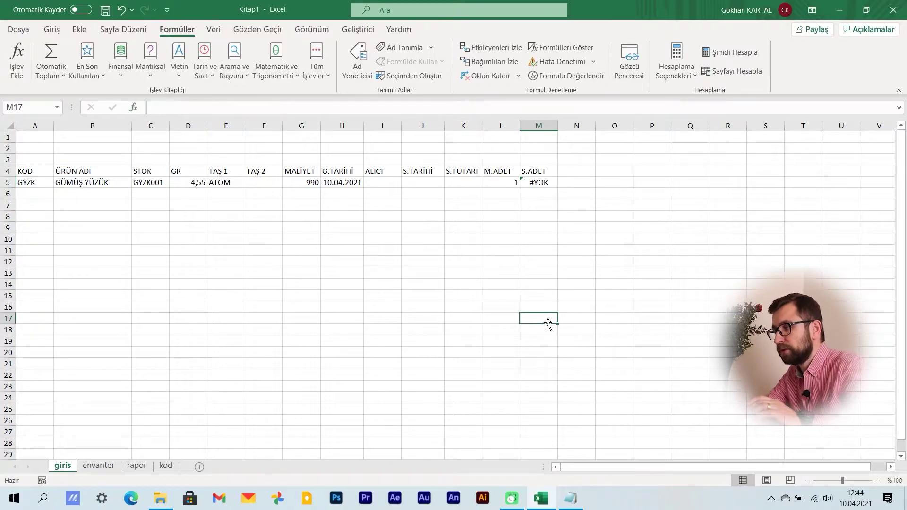
click(544, 179)
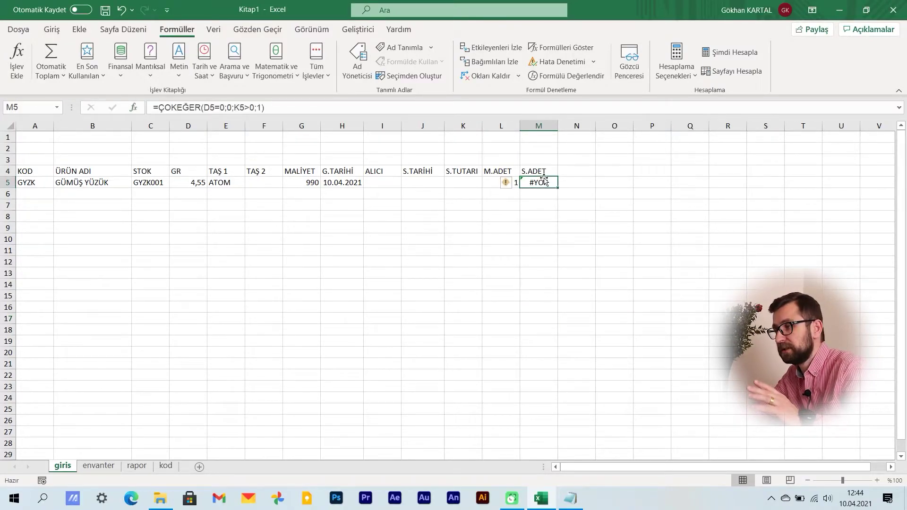
Test S.ADET by entering 565 in K5, then delete it again.
click(464, 185)
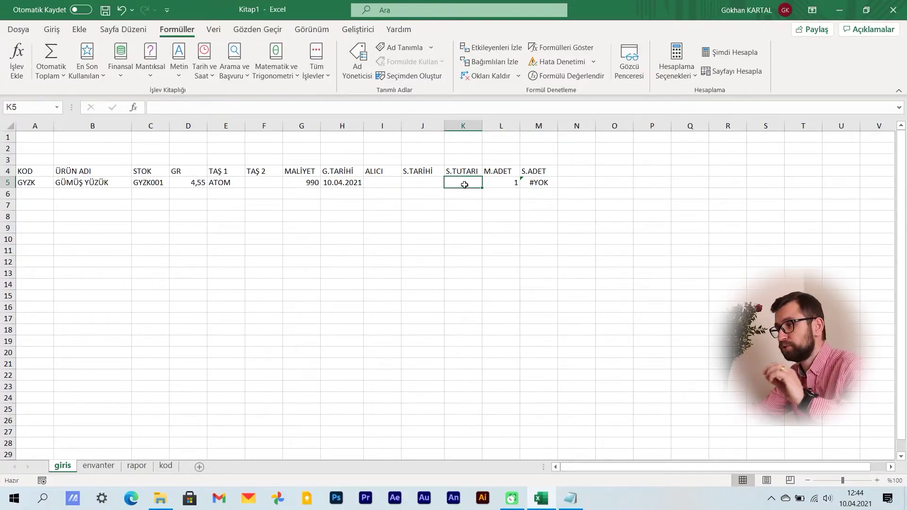
text(56)
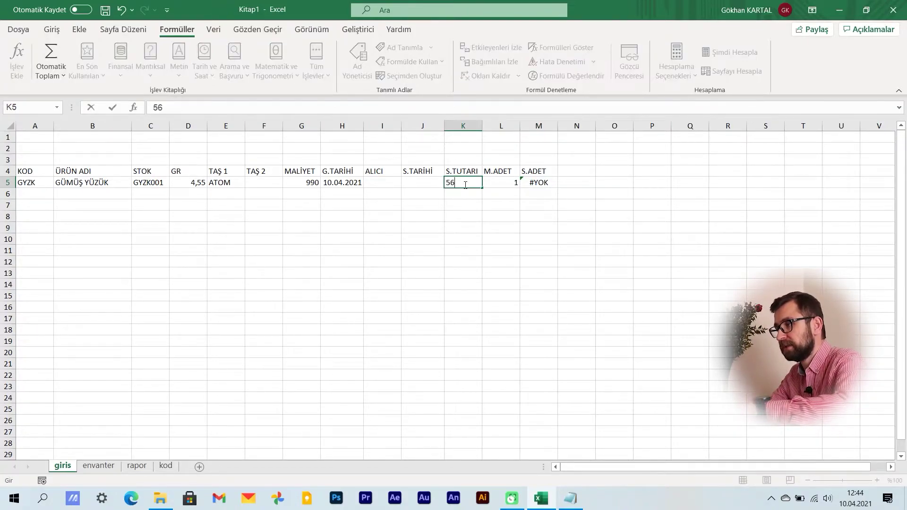
text(5)
key(Tab)
click(464, 185)
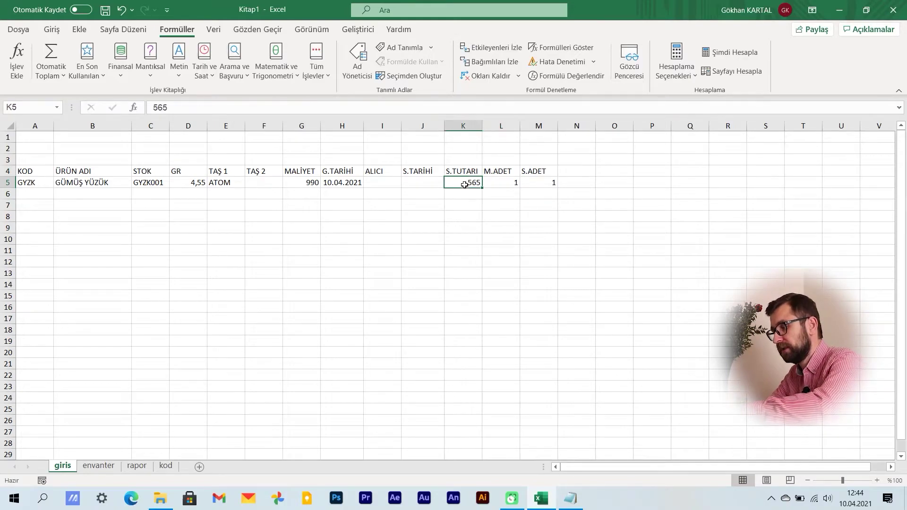
key(Delete)
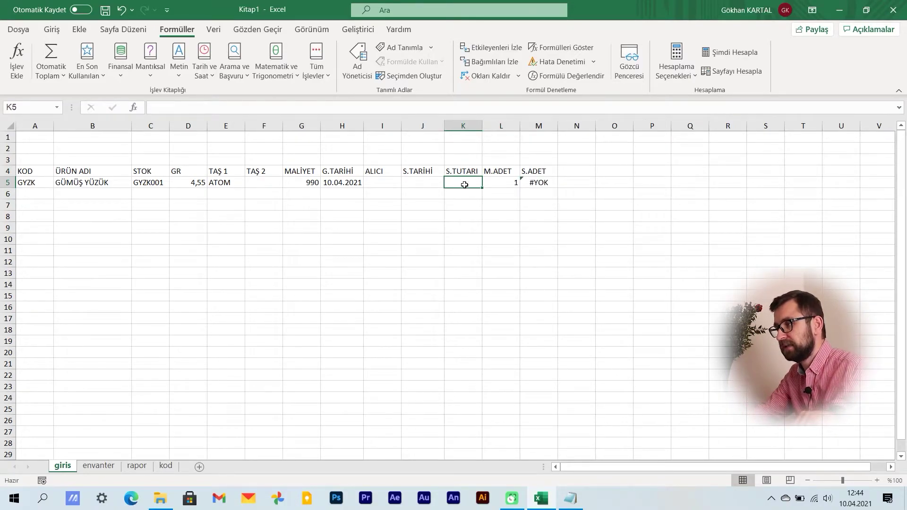
key(Return)
click(464, 185)
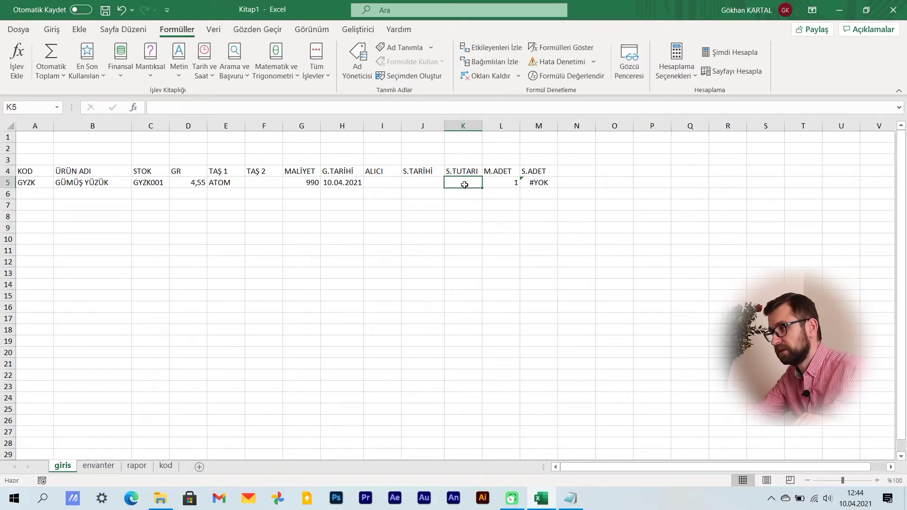
Wrap L5's M.ADET ÇOKEĞER formula in EĞERHATA with a 0 fallback.
click(507, 187)
click(541, 182)
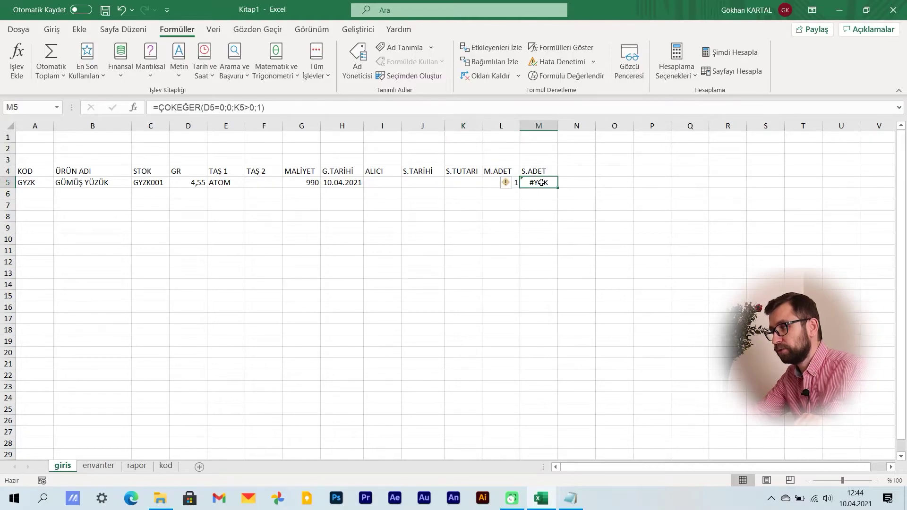
click(492, 182)
click(165, 107)
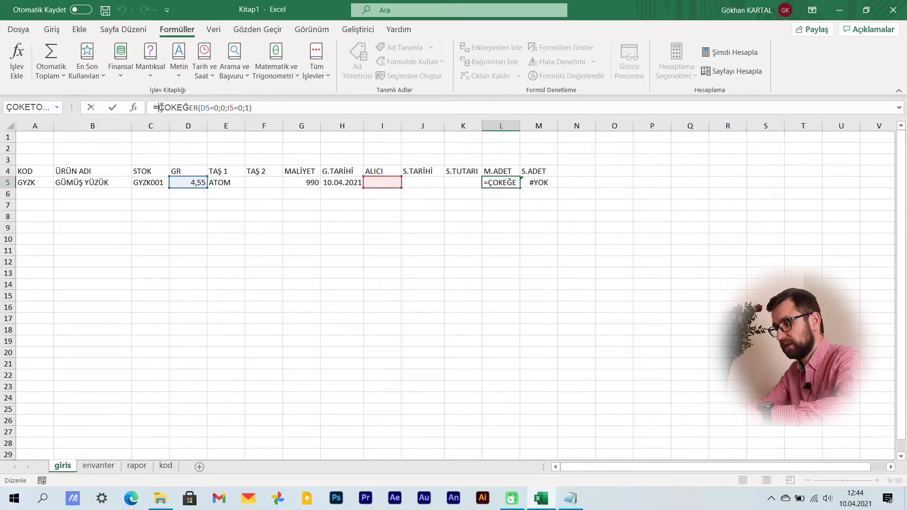
text(EĞERH)
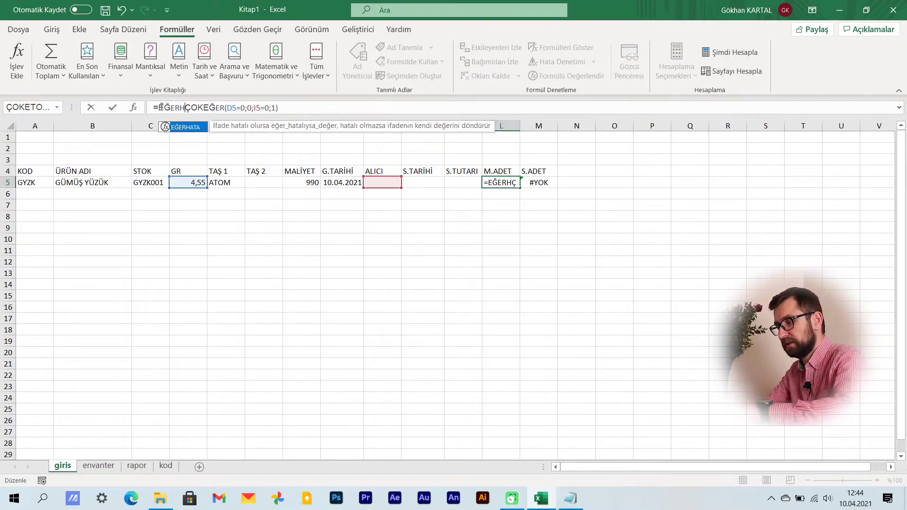
text(ATA()
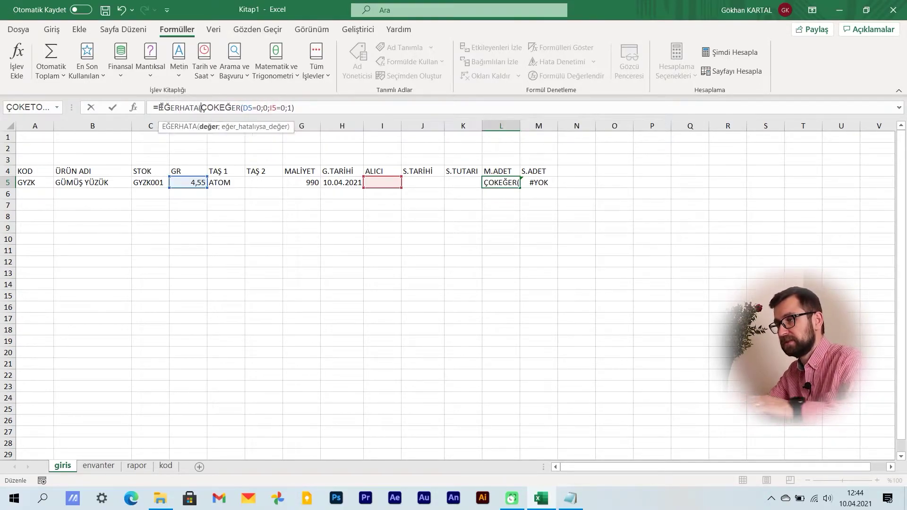
click(322, 109)
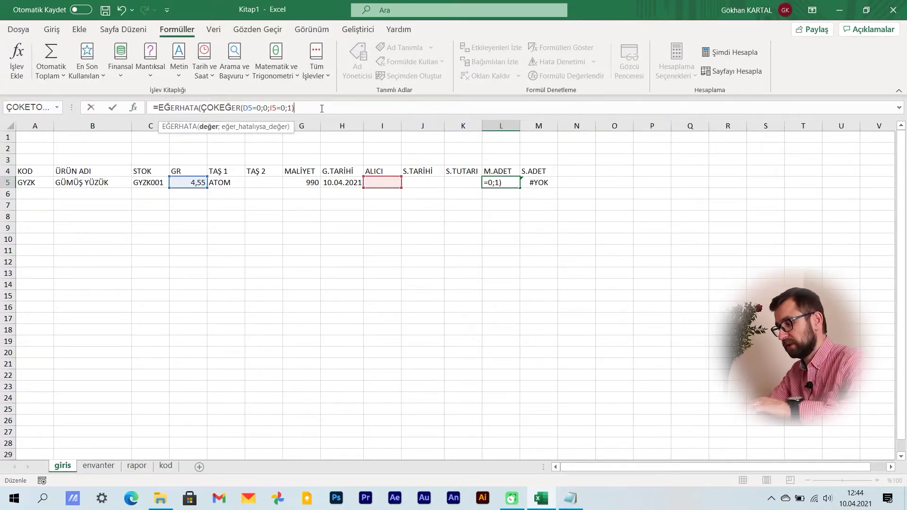
text(;"0)
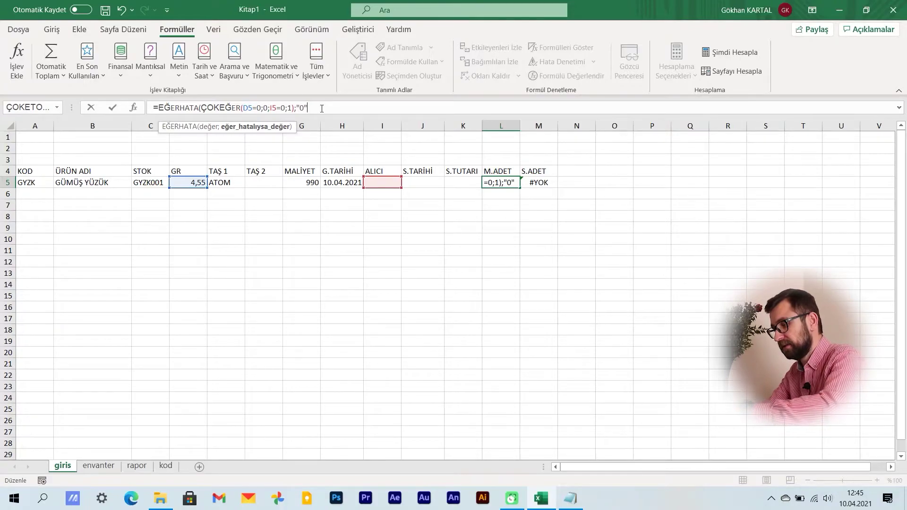
text())
key(Return)
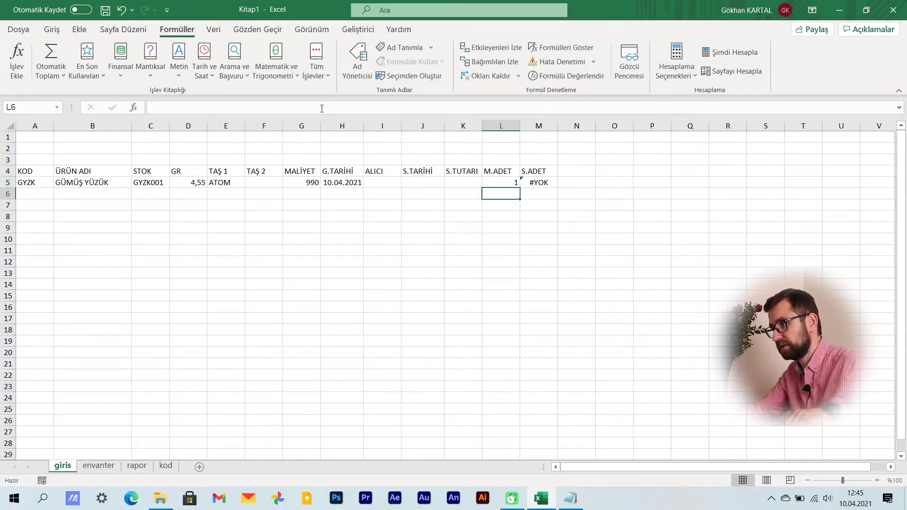
Wrap M5's formula as =EĞERHATA(ÇOKEĞER(D5=0;0;K5>0;1);"0").
click(533, 177)
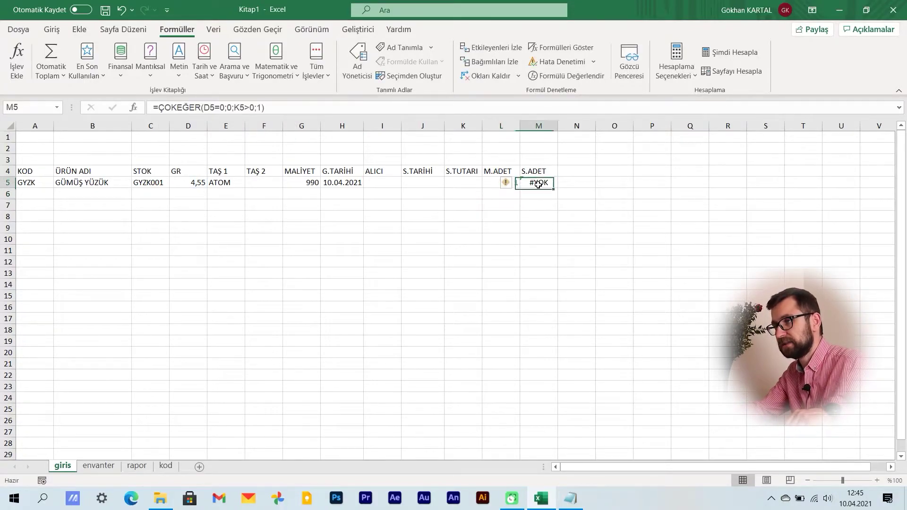
click(162, 108)
text(EĞER)
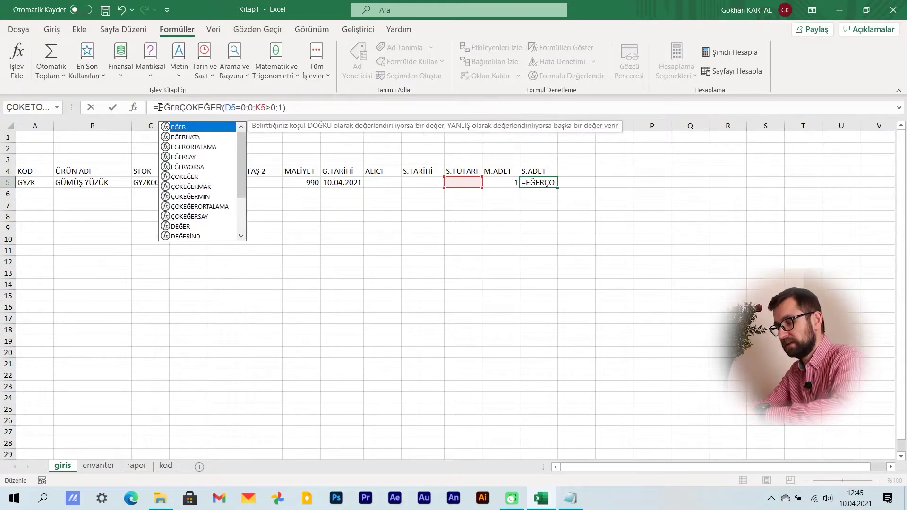
text(HATA)
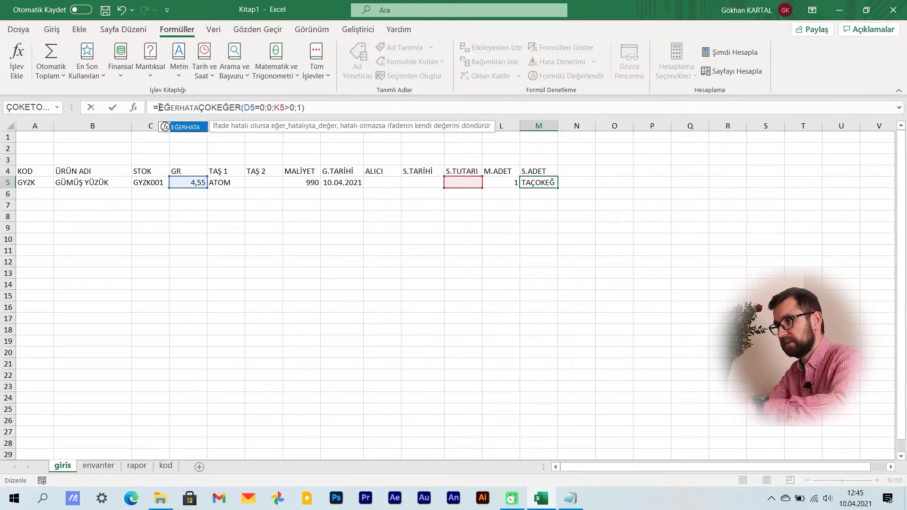
text(()
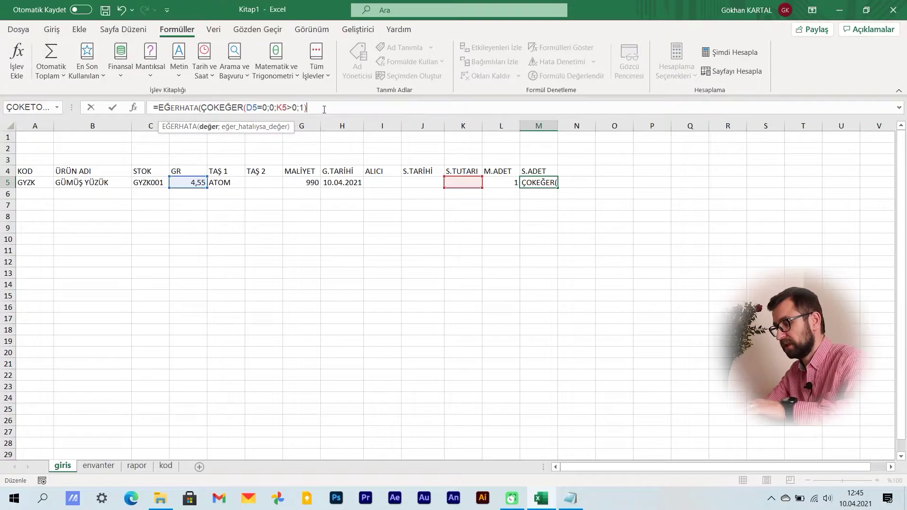
text(;)
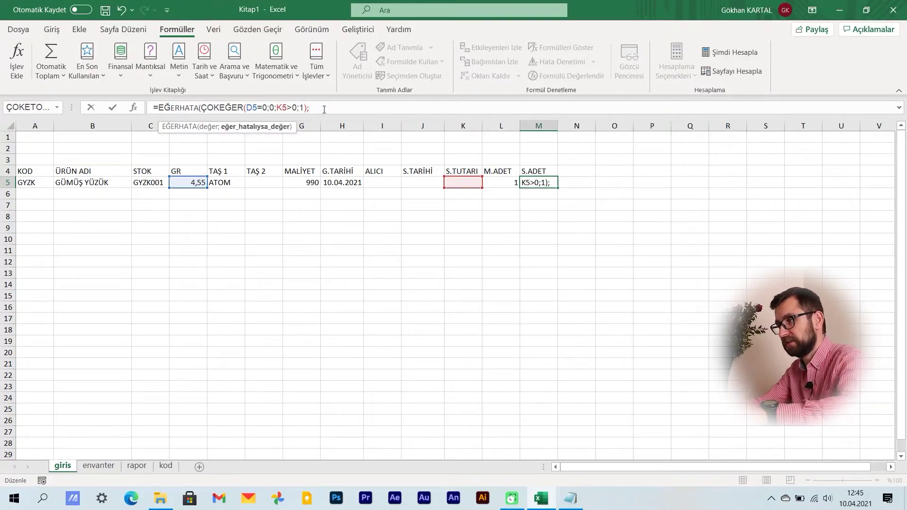
text("0")
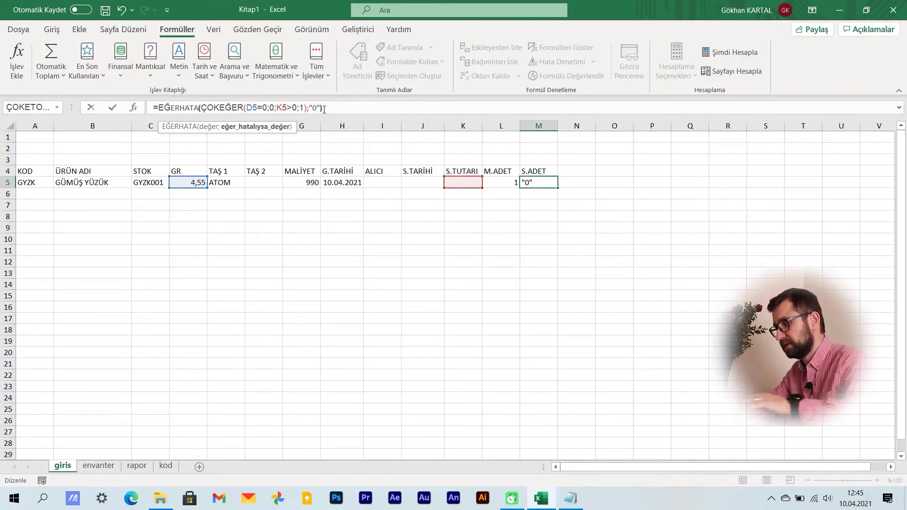
text())
key(Return)
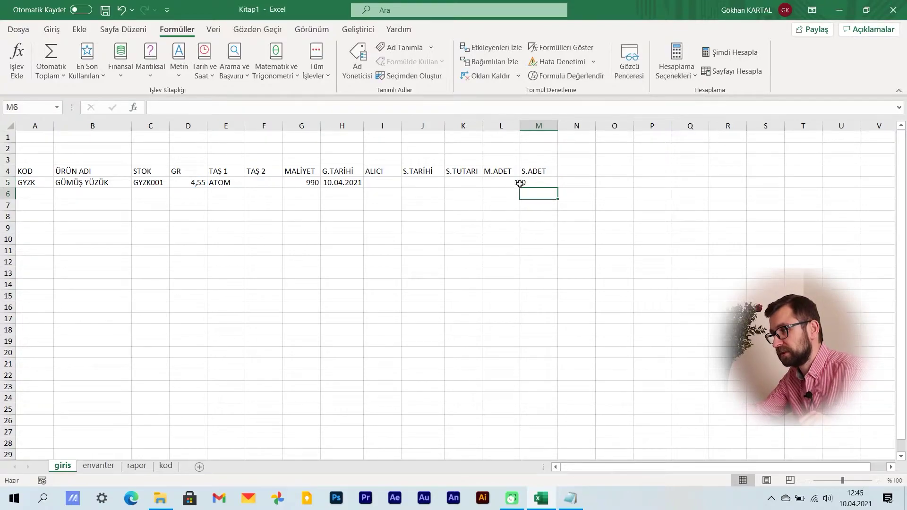
click(529, 180)
Fill the L5:M5 formulas down through row 15.
click(500, 183)
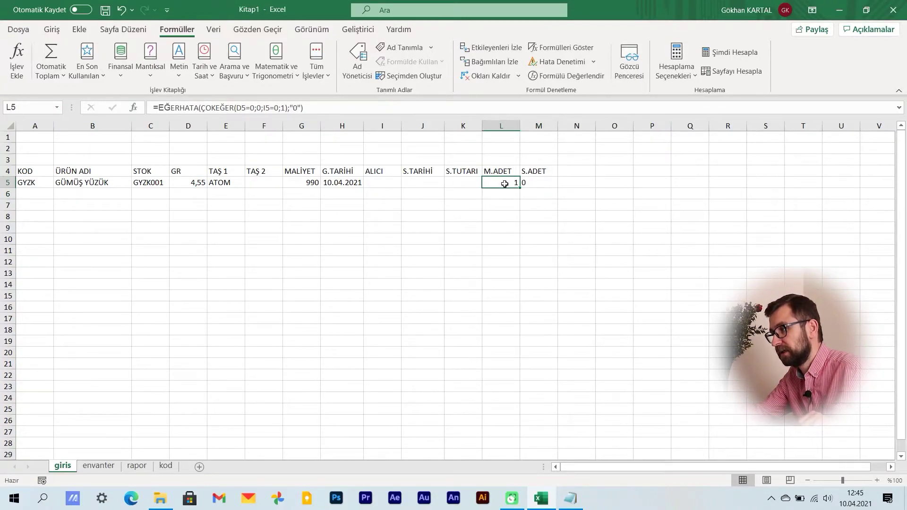
mouse_move(505, 184)
mouse_down()
mouse_move(524, 183)
mouse_move(537, 299)
mouse_up()
click(583, 274)
click(341, 217)
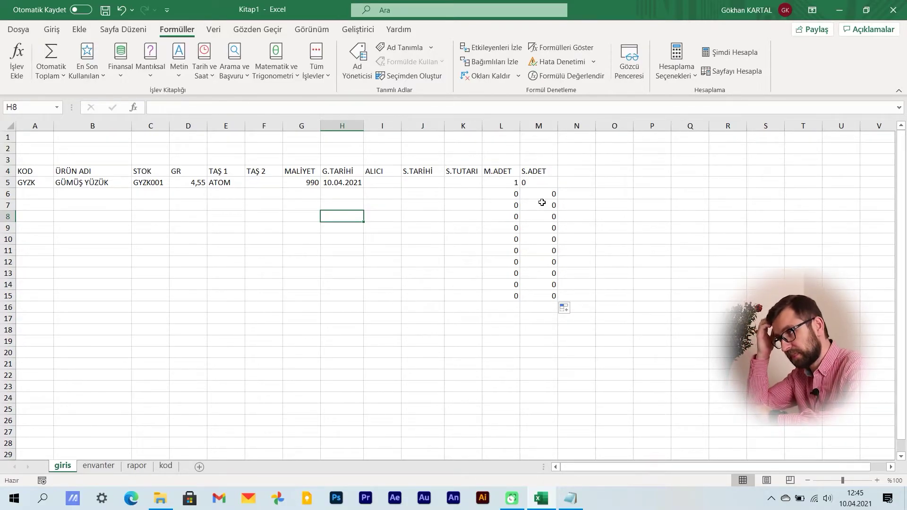
click(99, 183)
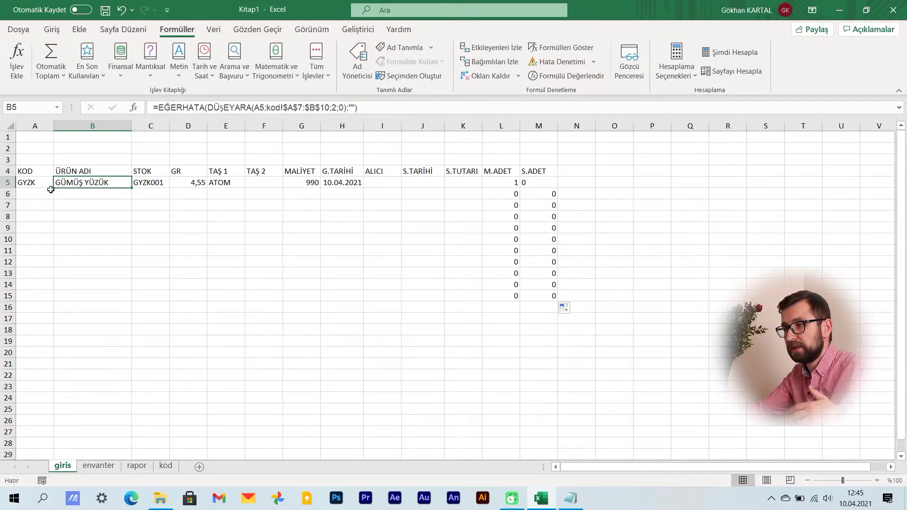
Test clearing A5:N23, then undo to restore the data.
drag(46, 184, 575, 387)
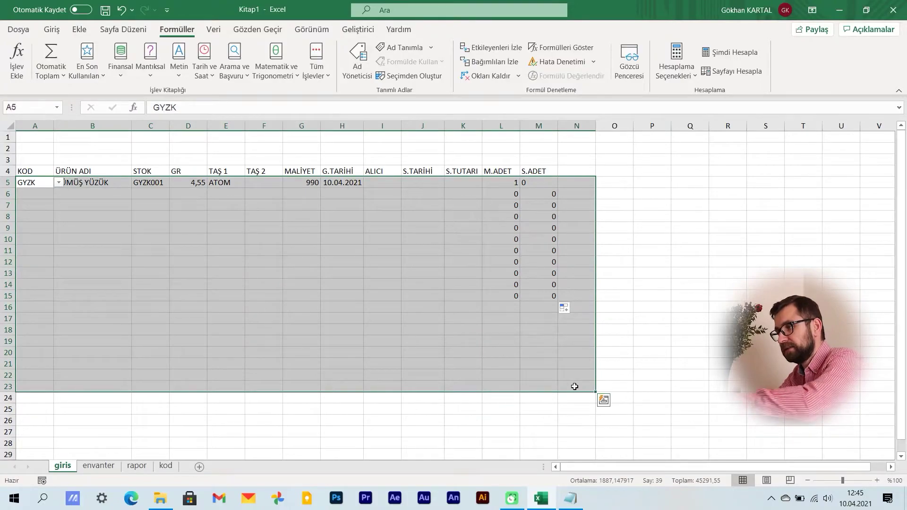
key(Delete)
click(456, 326)
click(103, 181)
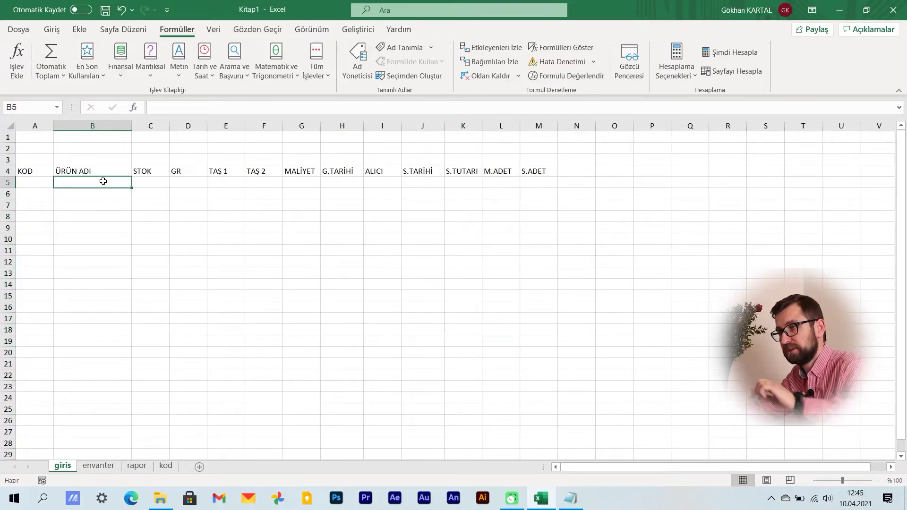
key(ctrl+z)
click(628, 296)
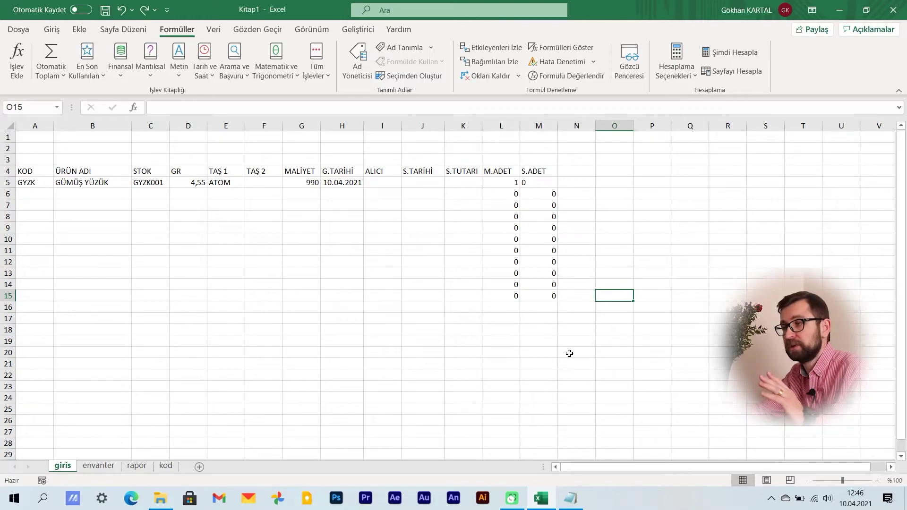
Open the Visual Basic editor and the code module of the Sayfa1 (giris) sheet.
click(358, 30)
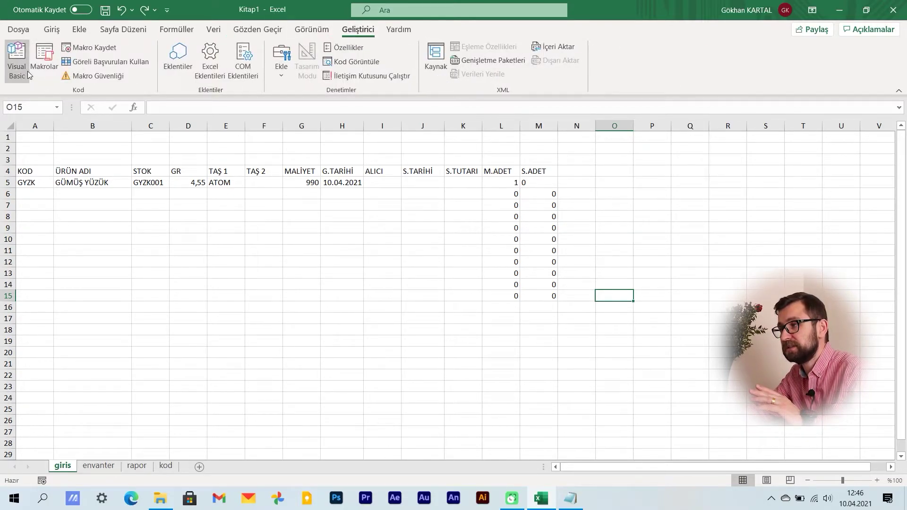
click(17, 61)
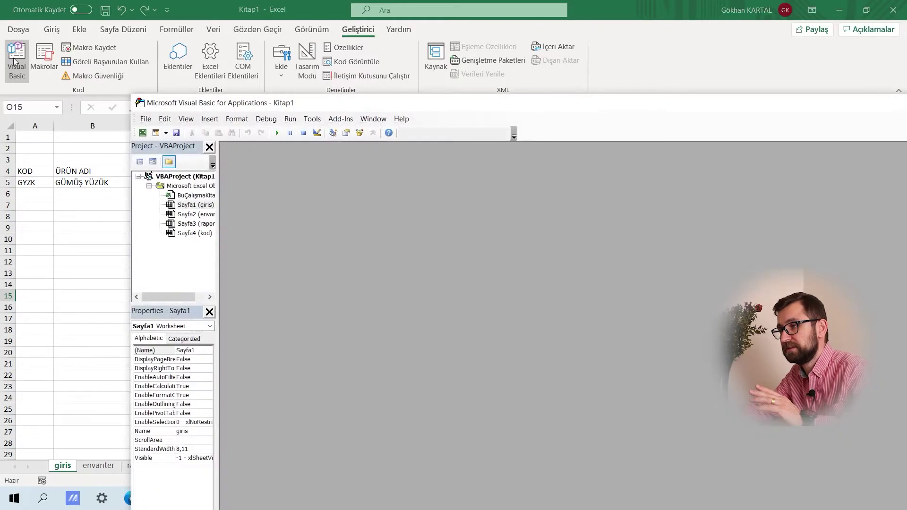
drag(346, 103, 511, 85)
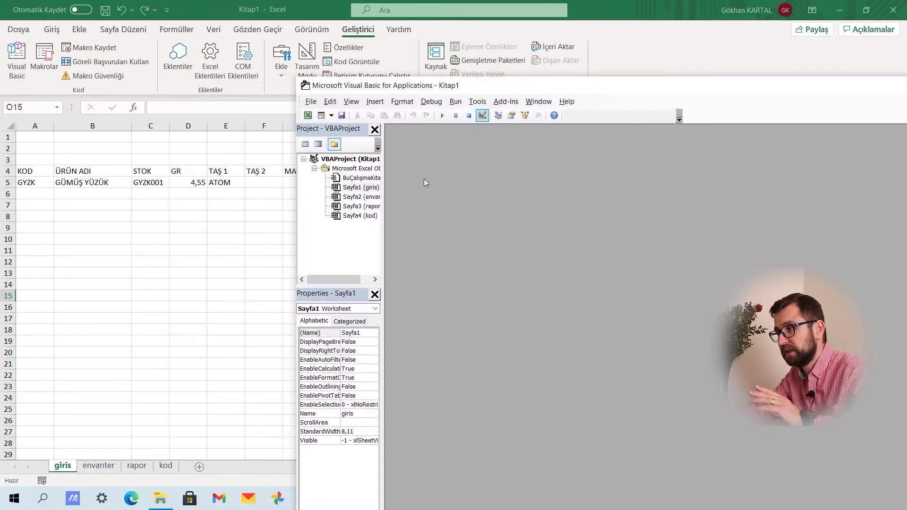
click(356, 188)
double_click(356, 188)
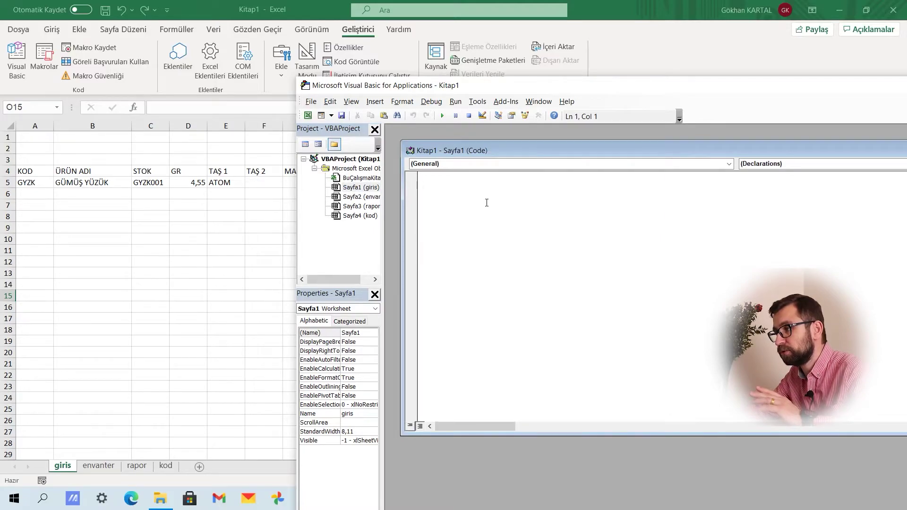
mouse_move(523, 91)
mouse_down()
mouse_move(476, 23)
mouse_move(485, 17)
mouse_up()
Copy the HucreTemizle Sub from Notepad and paste it into the giris module.
click(570, 499)
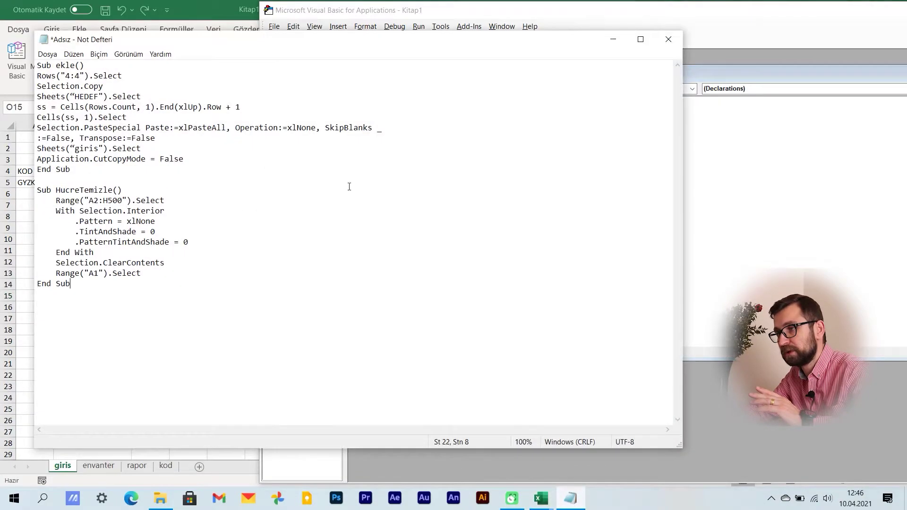
drag(37, 190, 226, 281)
key(ctrl+c)
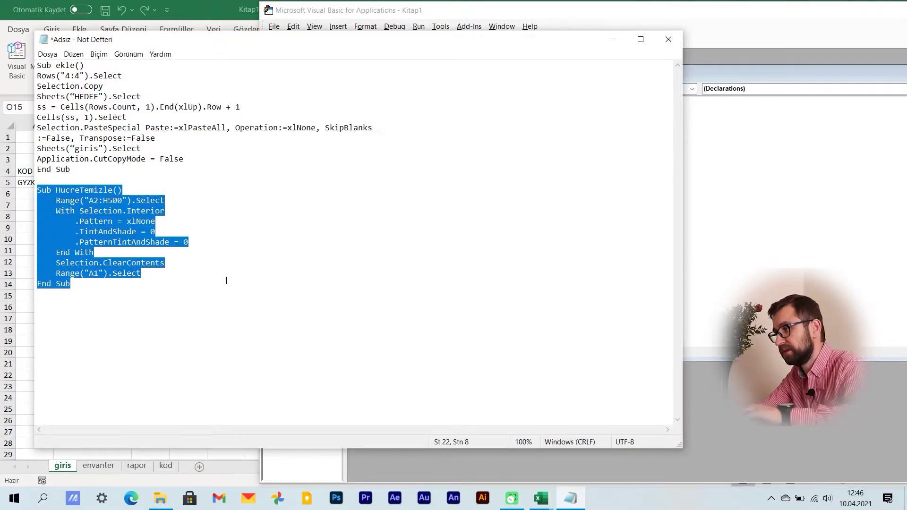
click(736, 239)
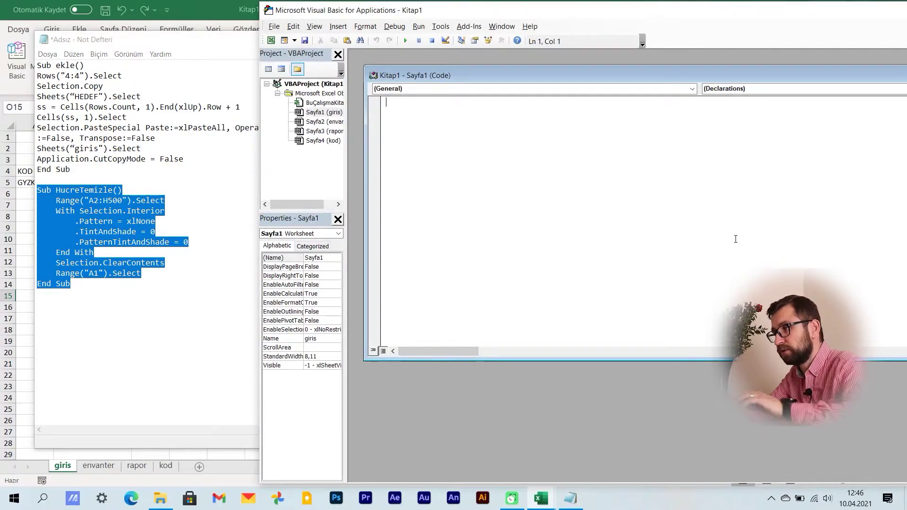
key(ctrl+v)
Minimize Notepad and bring the Excel worksheet back to the front.
click(460, 111)
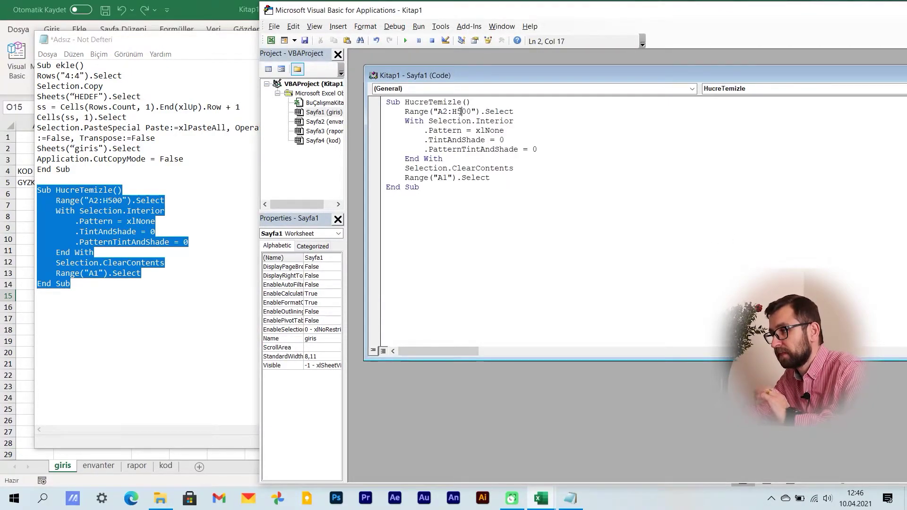
click(228, 50)
click(608, 40)
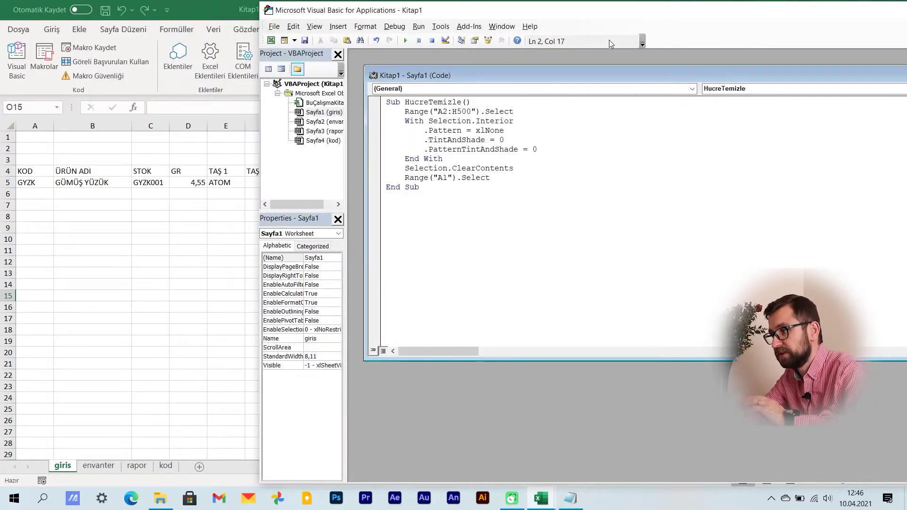
click(98, 289)
Select A6:A15, C5:K15 and A5:A15 on giris to check the entry ranges, then minimize Notepad.
click(36, 191)
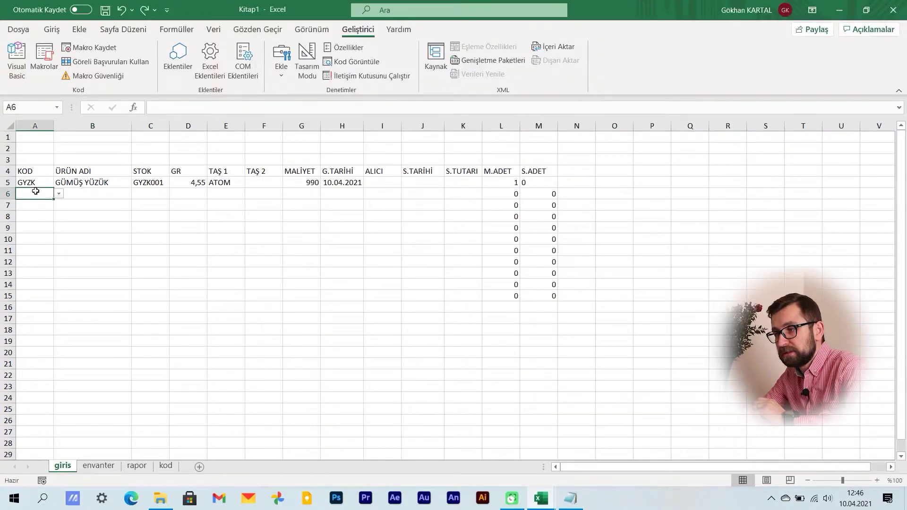
drag(36, 191, 24, 296)
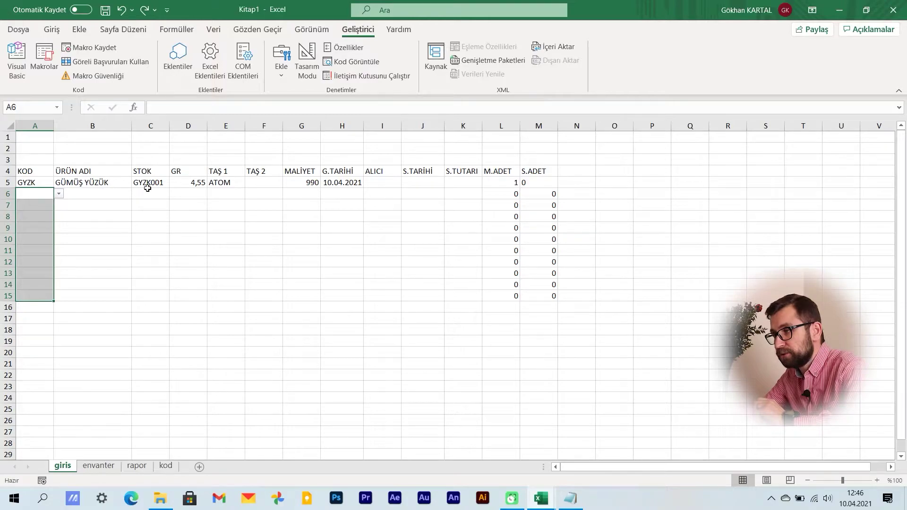
mouse_move(147, 188)
mouse_down()
mouse_move(470, 307)
mouse_move(473, 297)
mouse_up()
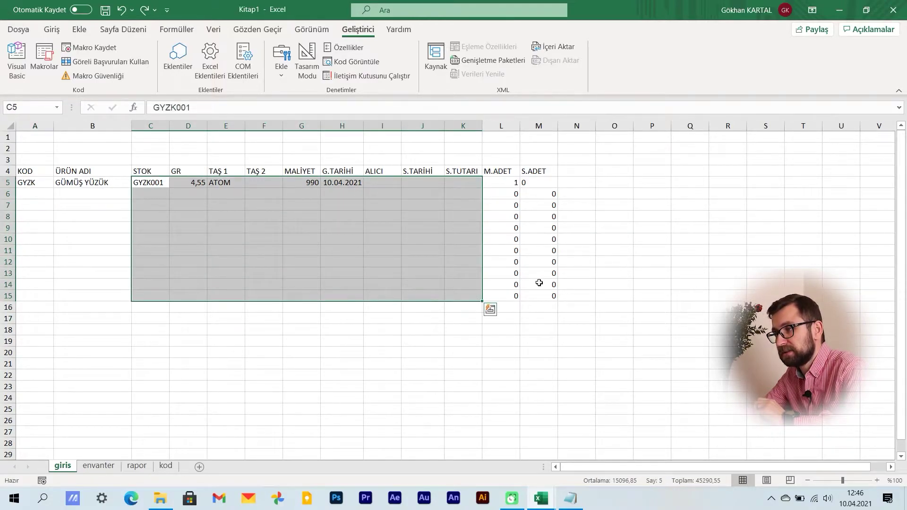
drag(24, 185, 26, 299)
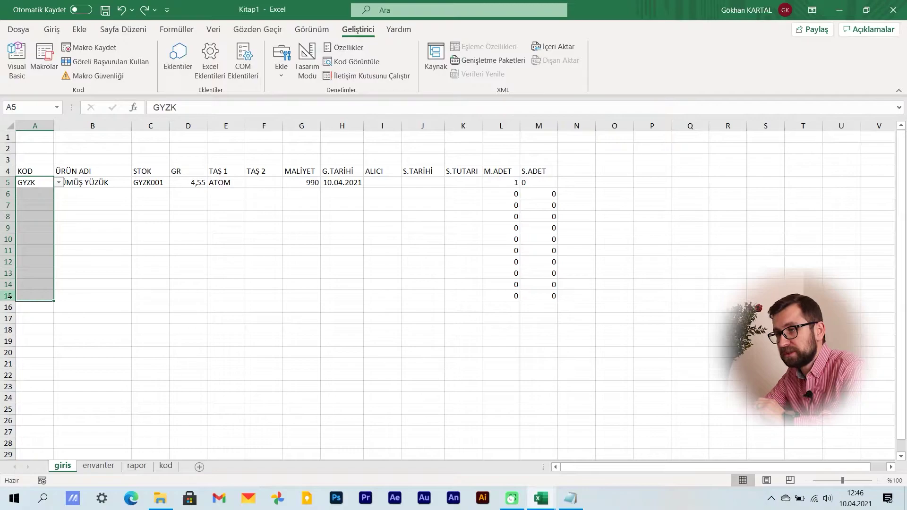
click(570, 497)
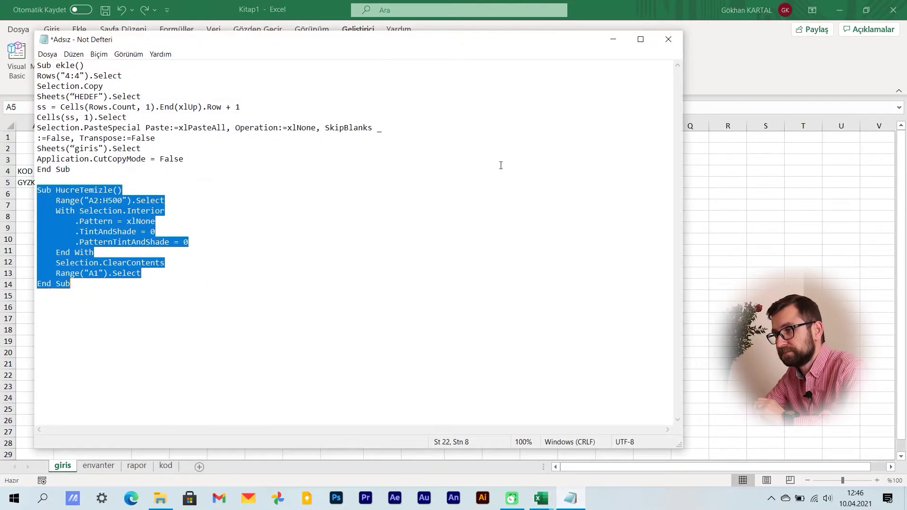
click(608, 43)
mouse_move(539, 497)
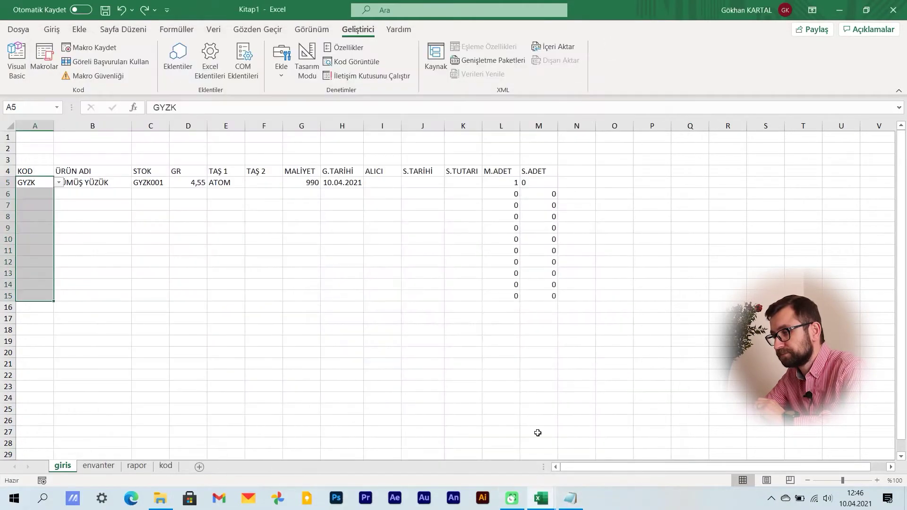
Change HucreTemizle's Range target from "A2:H500" to "A5:A15,C5:K15".
click(579, 455)
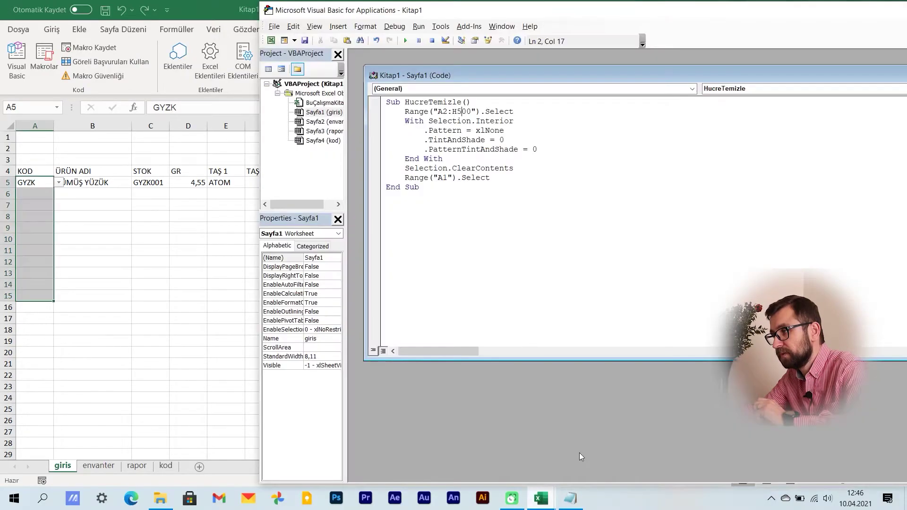
double_click(440, 111)
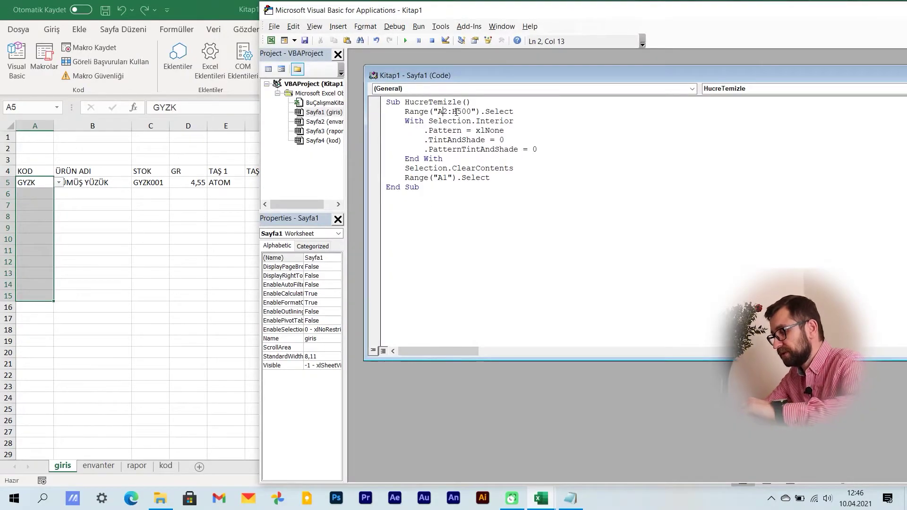
text(A5)
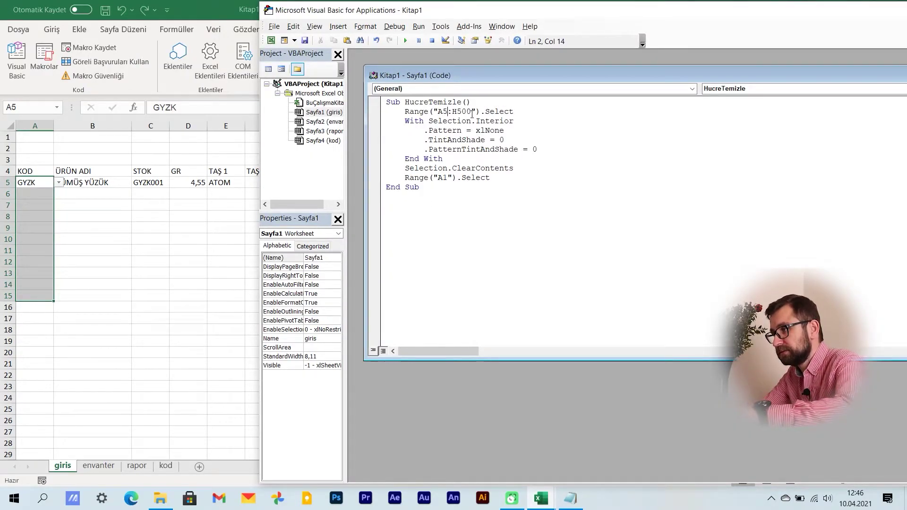
click(470, 112)
key(BackSpace)
key(BackSpace)
key(BackSpace)
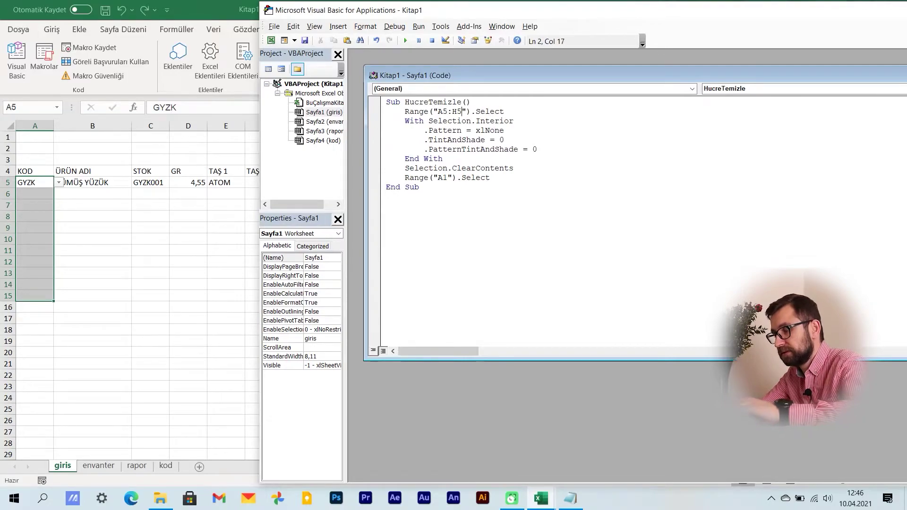
text(A15)
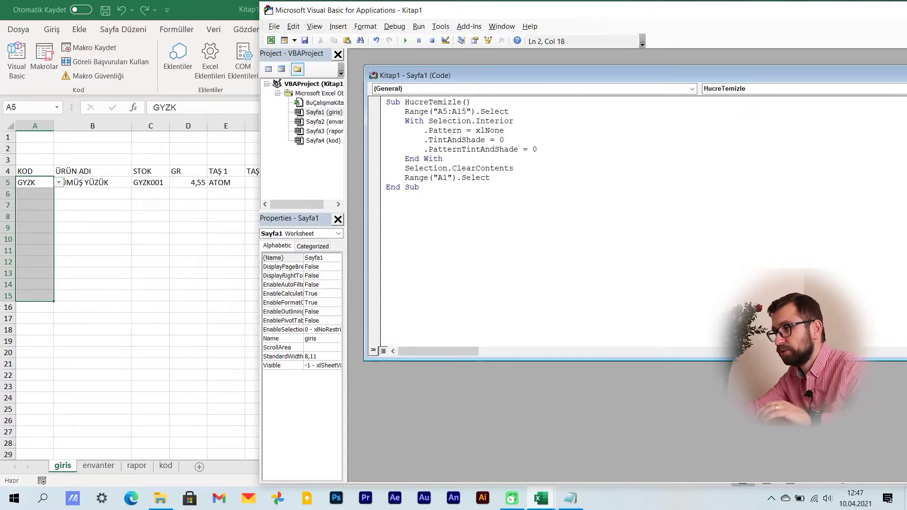
text(,)
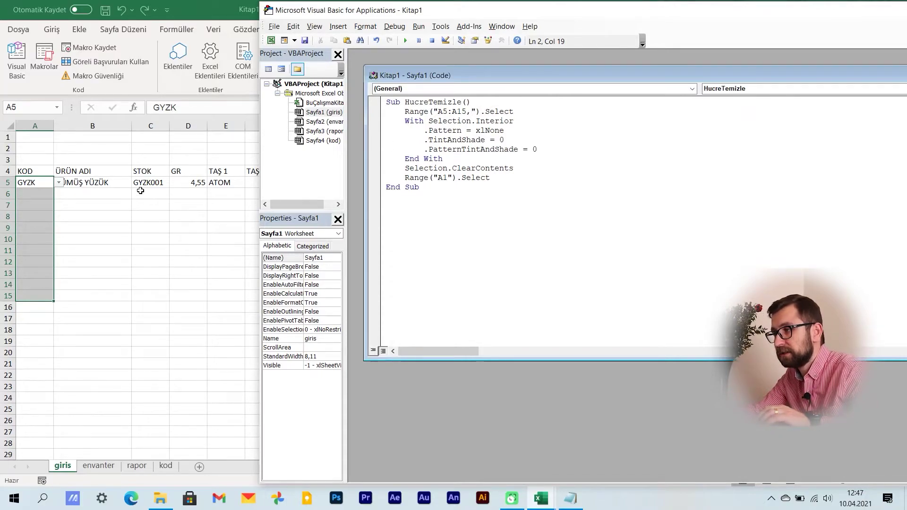
text(C)
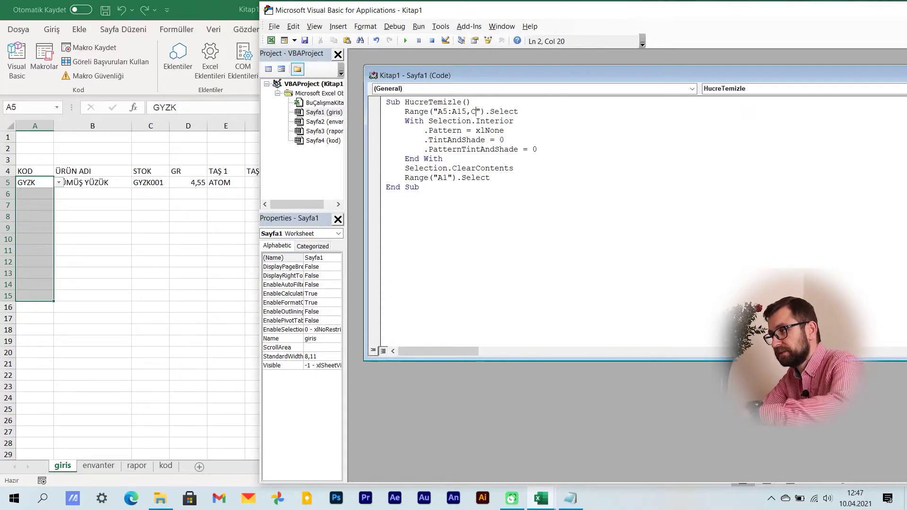
text(5)
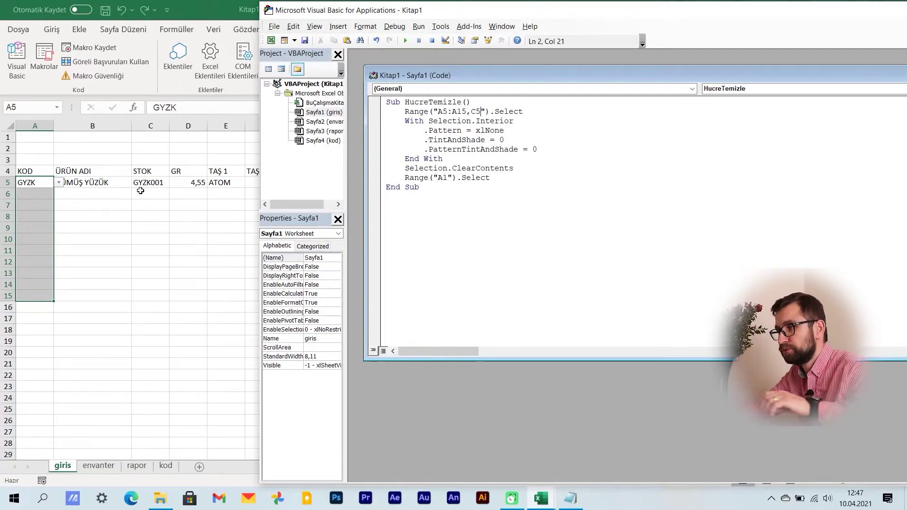
text(:)
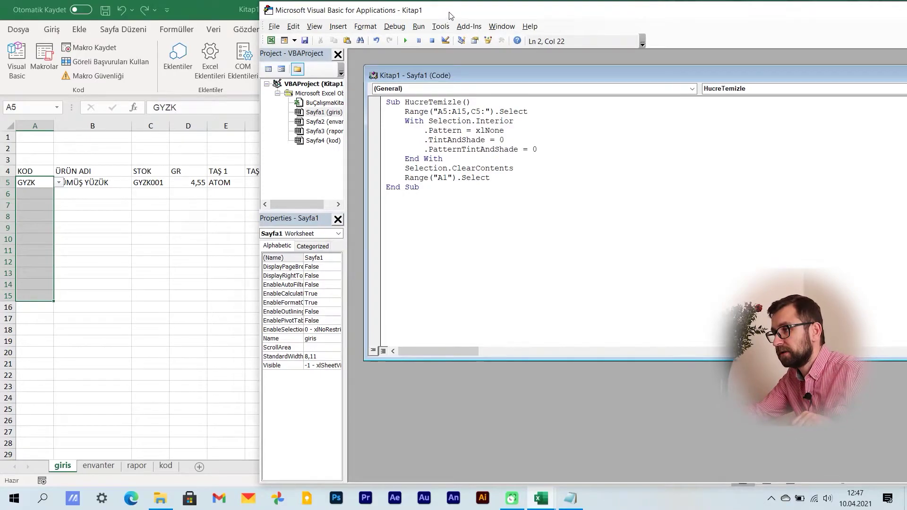
mouse_move(450, 15)
mouse_down()
mouse_move(420, 292)
mouse_move(466, 191)
mouse_move(425, 76)
mouse_up()
text(K15)
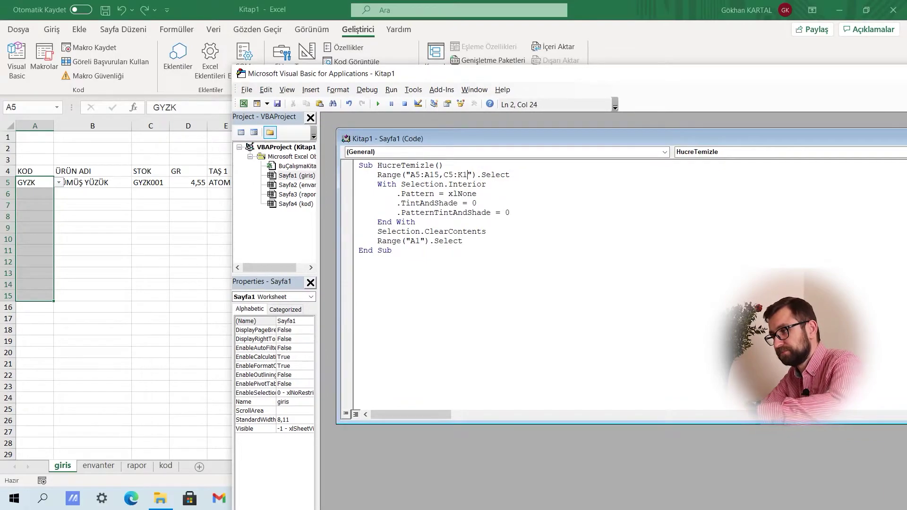
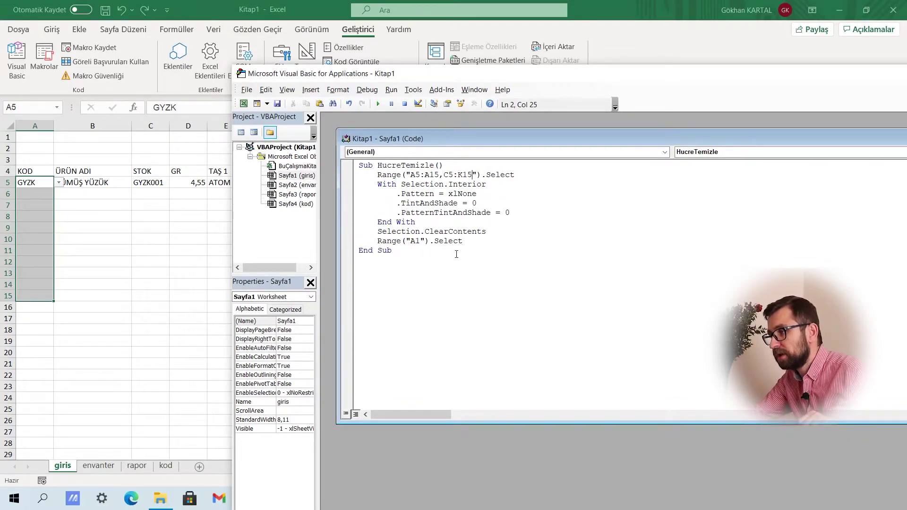
Save the workbook to Masaüstü as Kitap1.xlsm, type Makro İçerebilen Excel Çalışma Kitabı.
click(278, 104)
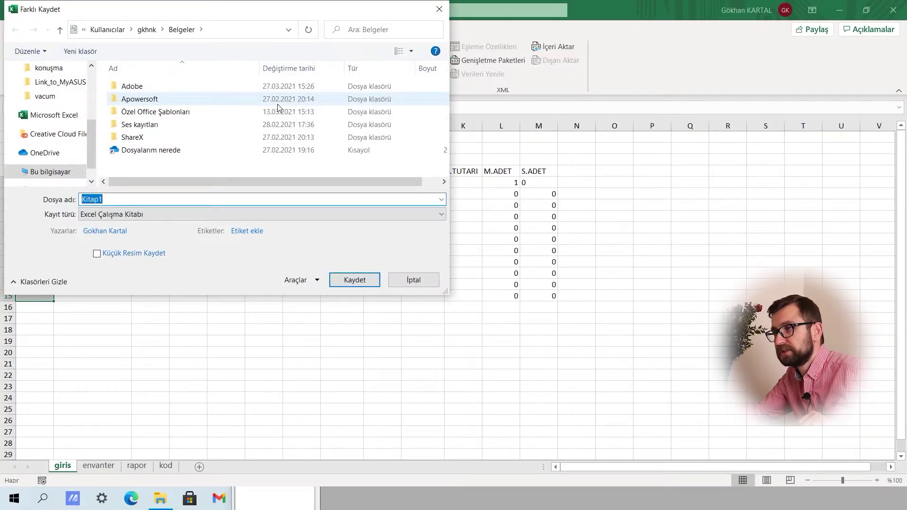
scroll(47, 111, up, 2)
scroll(48, 111, up, 3)
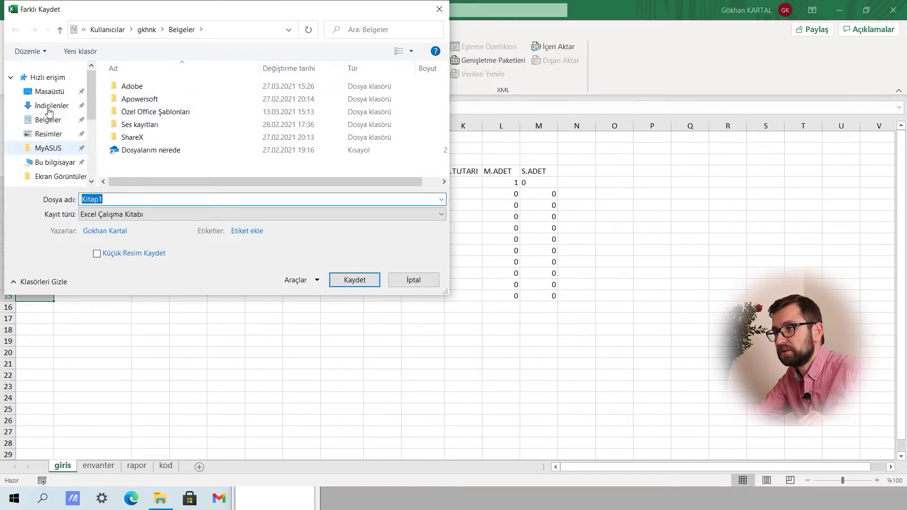
click(53, 92)
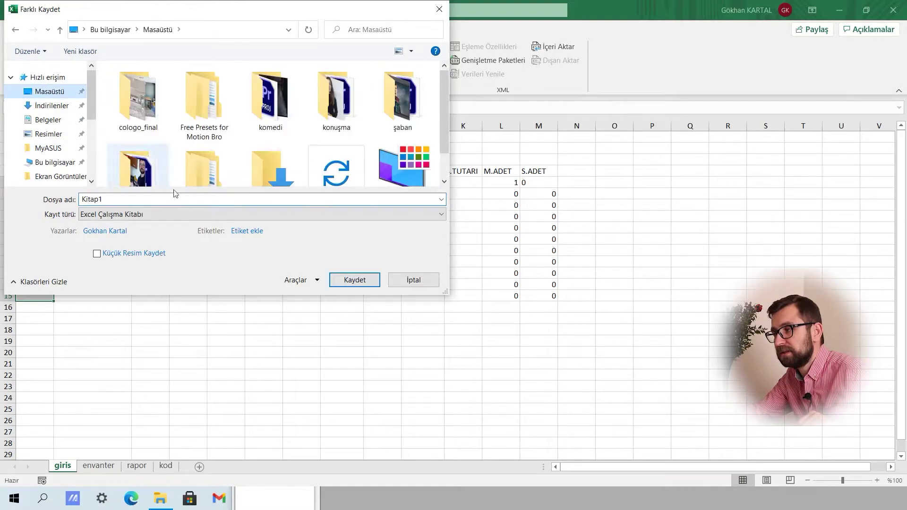
click(400, 216)
click(197, 235)
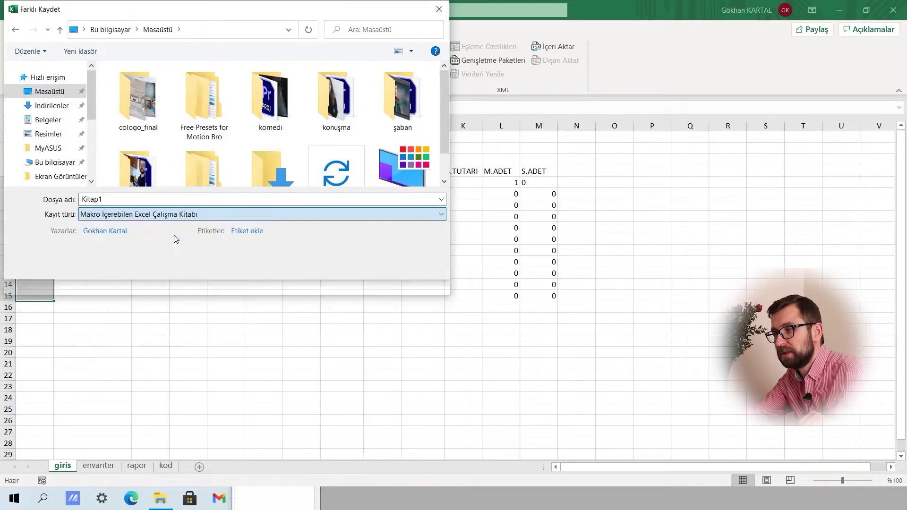
click(355, 282)
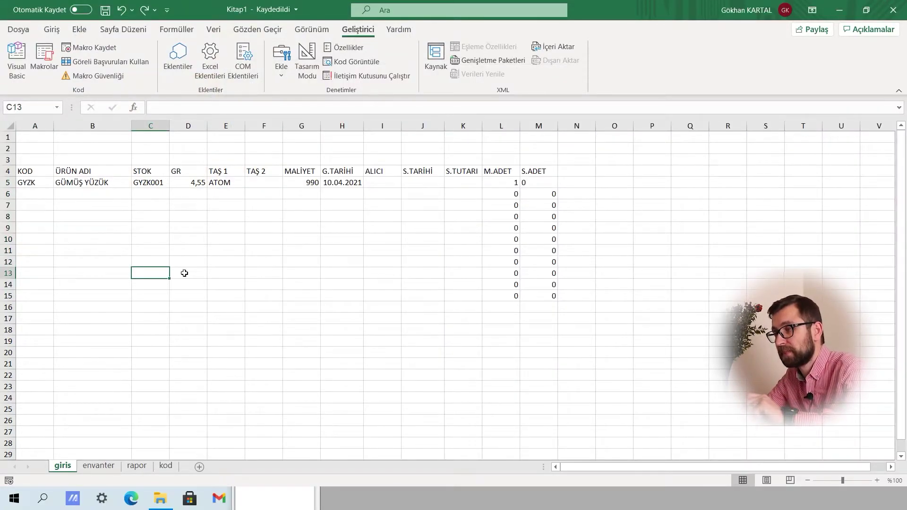
Draw a rounded rectangle shape to the right of the table.
click(410, 237)
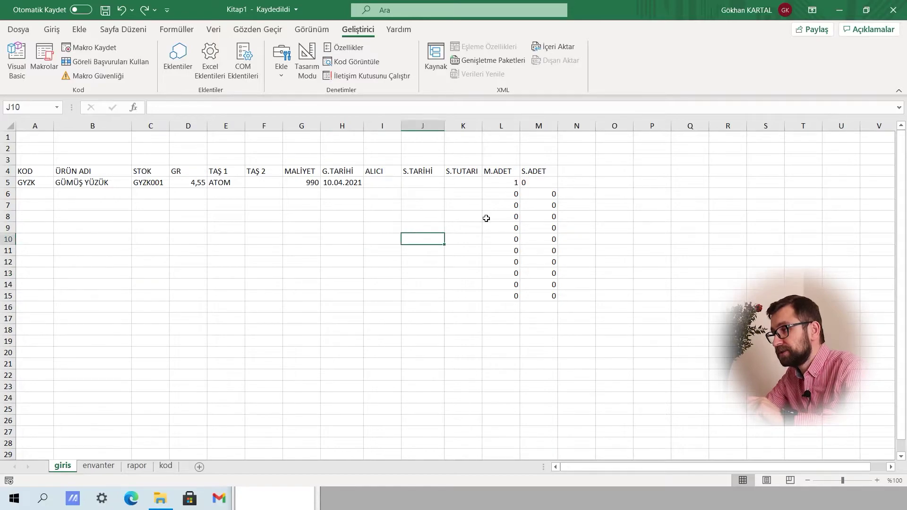
click(586, 181)
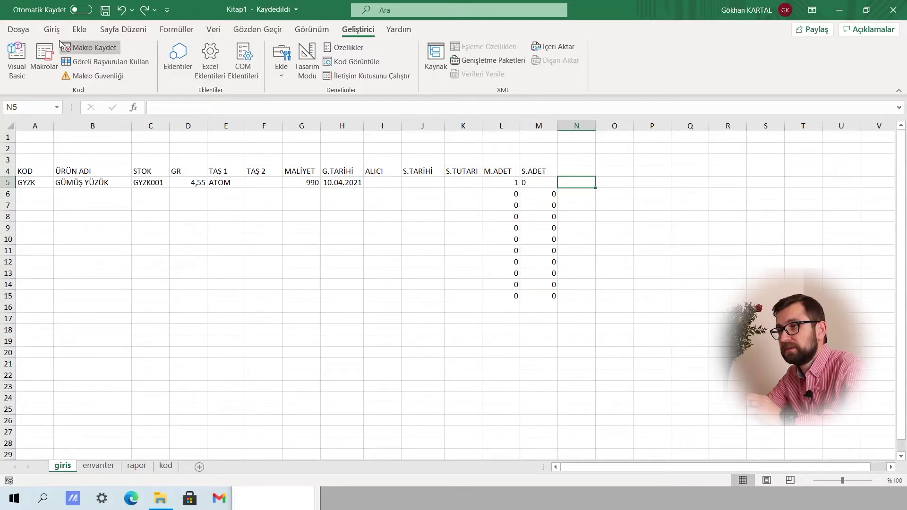
click(85, 30)
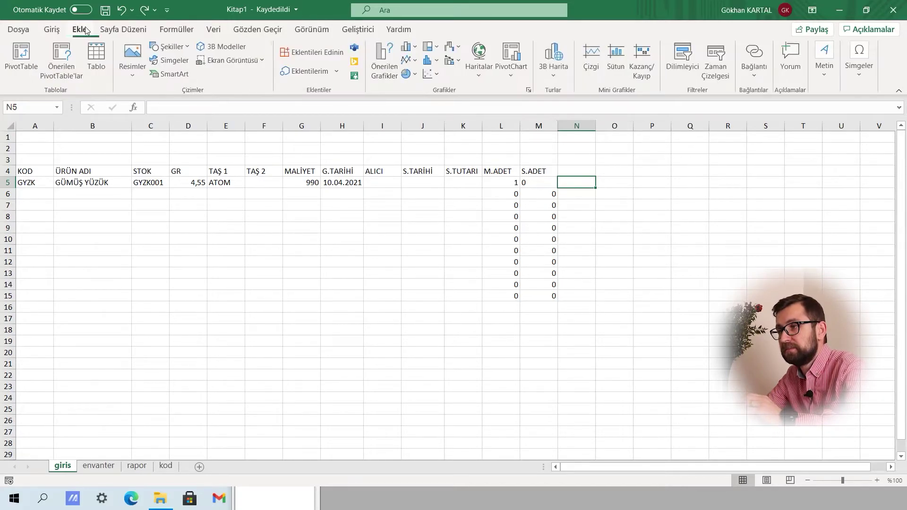
click(170, 47)
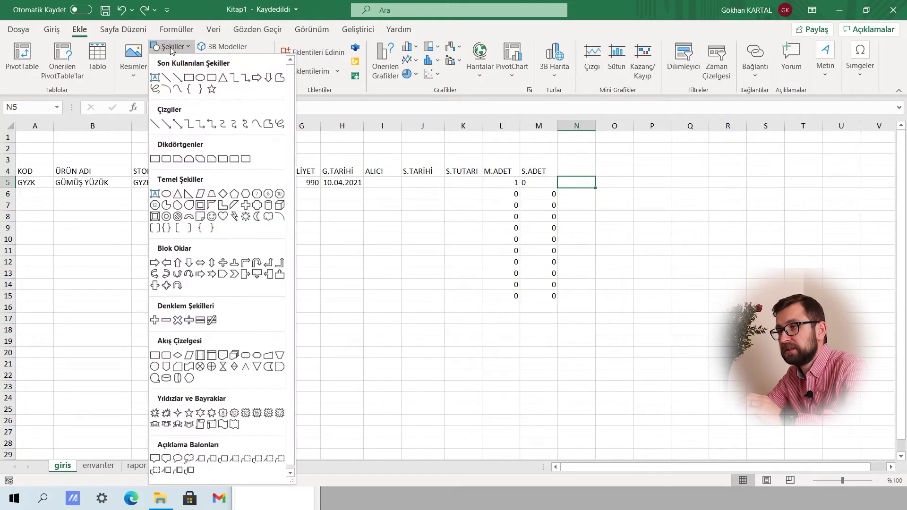
click(209, 78)
drag(631, 180, 706, 237)
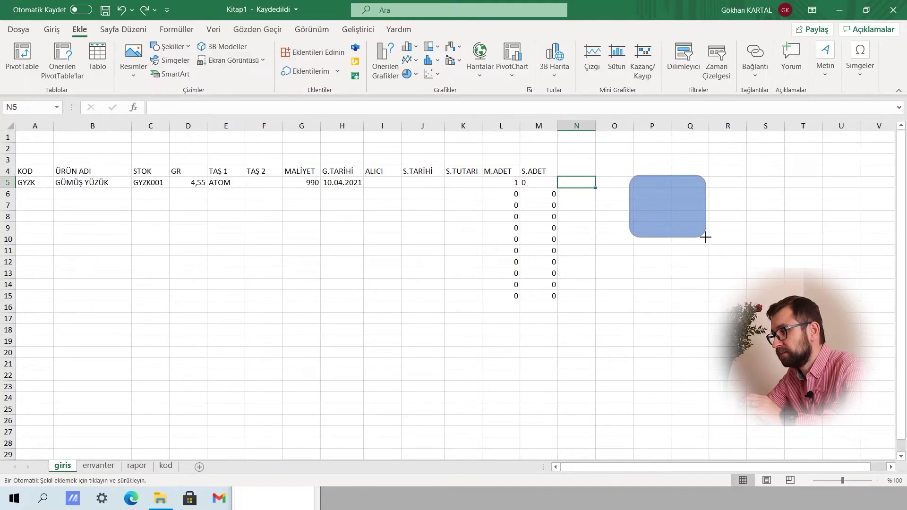
Assign the Sayfa1.HucreTemizle macro to the new rounded rectangle.
right_click(675, 218)
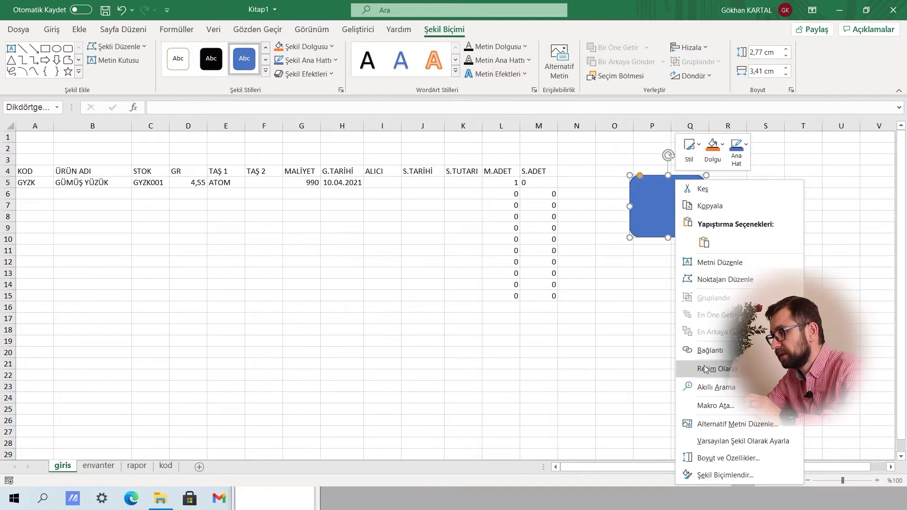
click(706, 405)
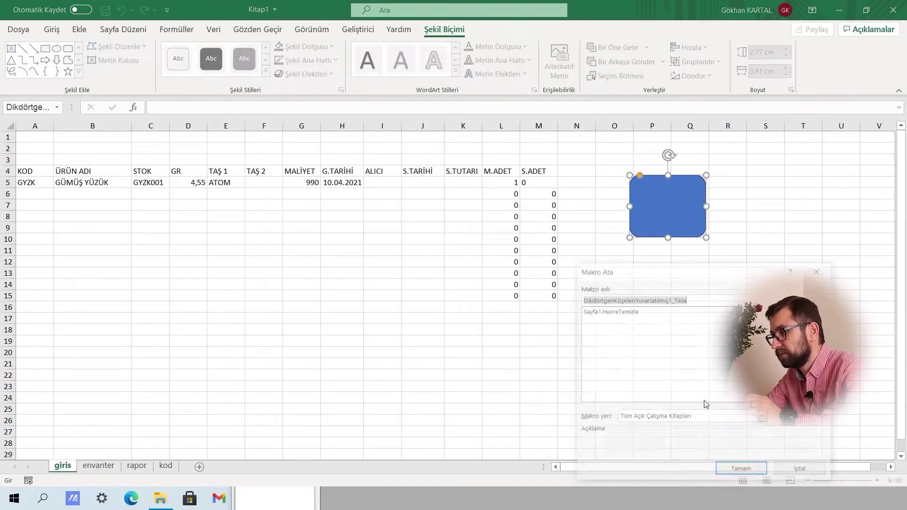
click(618, 312)
click(727, 470)
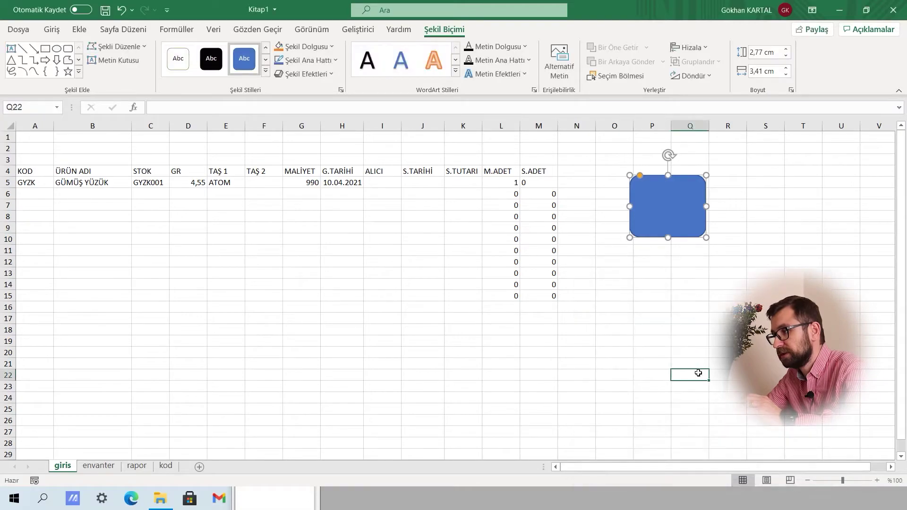
click(698, 373)
Run the clearing macro to empty row 5, then check the column B and L formulas.
click(400, 346)
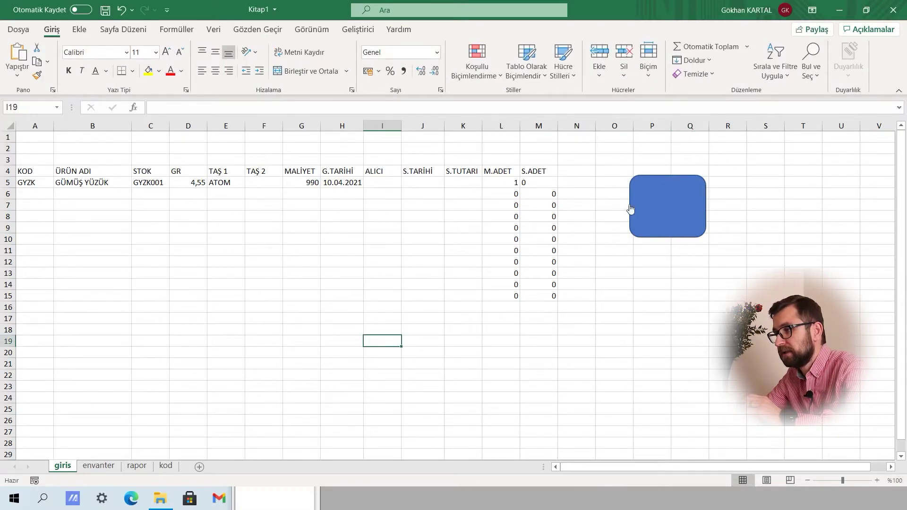
click(668, 210)
click(341, 219)
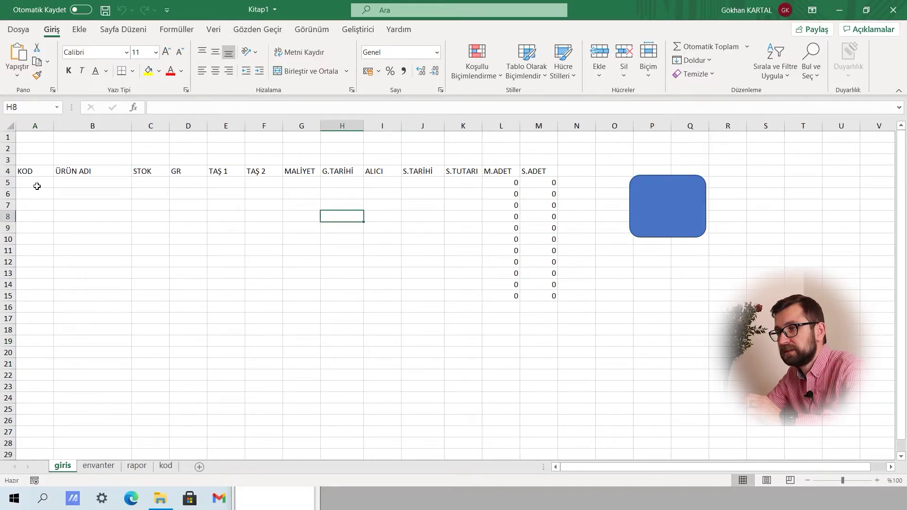
drag(37, 186, 36, 258)
click(104, 183)
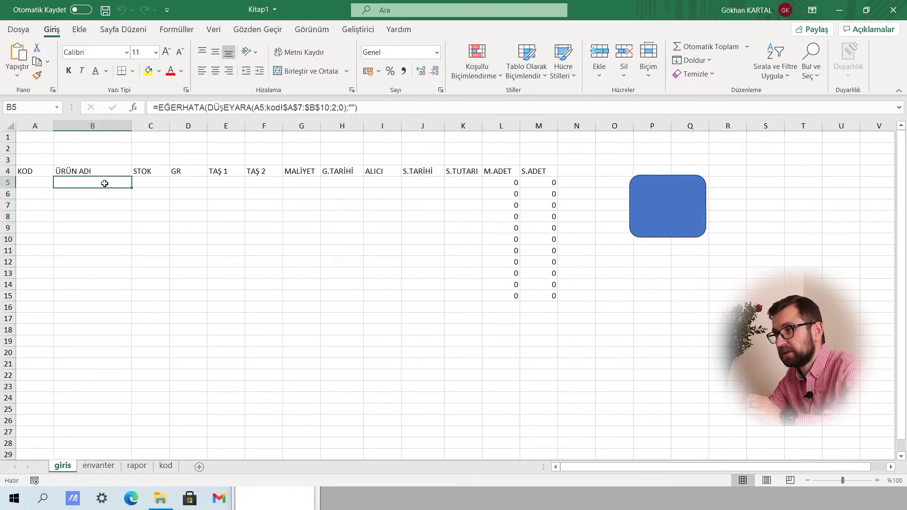
key(Down)
key(Down)
key(Down)
key(Down)
key(Down)
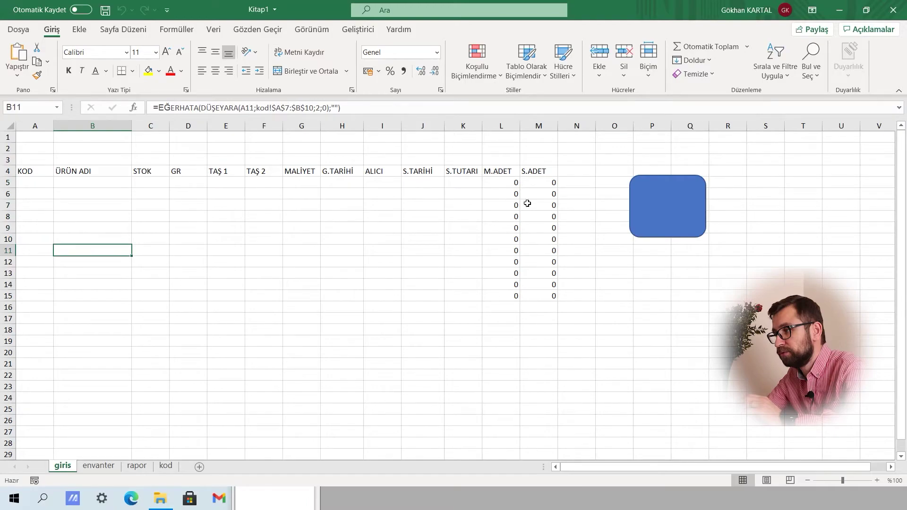
click(509, 185)
key(Down)
key(Down)
key(Down)
key(Down)
key(Down)
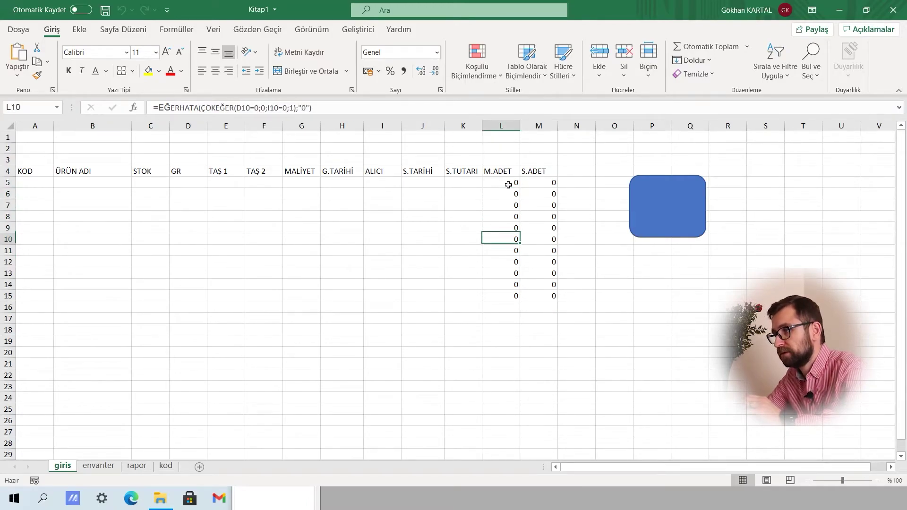
key(Down)
key(Down)
key(Down)
key(Down)
Label the blue shape with the text SİL.
click(645, 194)
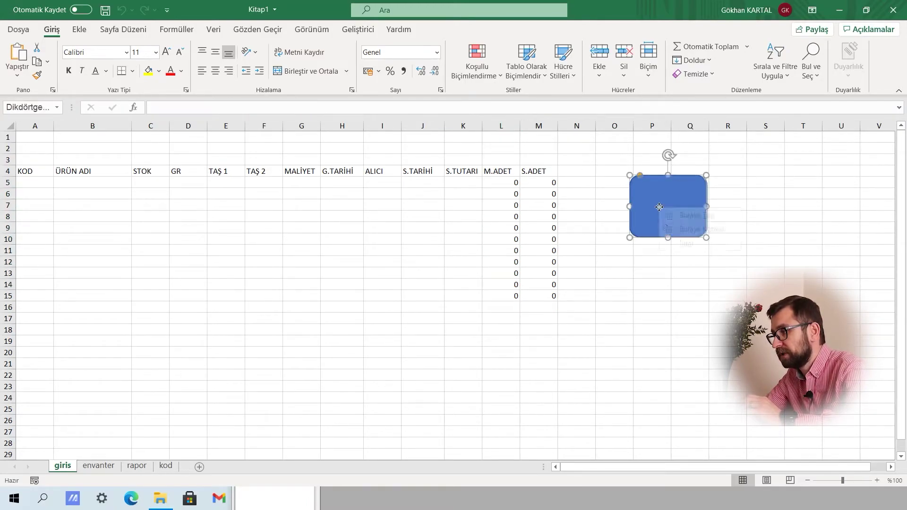
right_click(661, 206)
drag(677, 194, 653, 192)
right_click(629, 209)
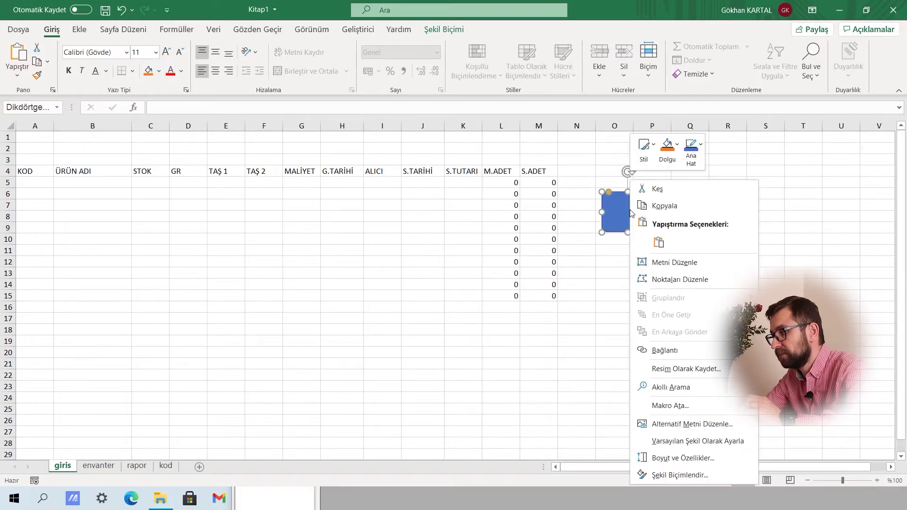
click(657, 269)
text(Sİ)
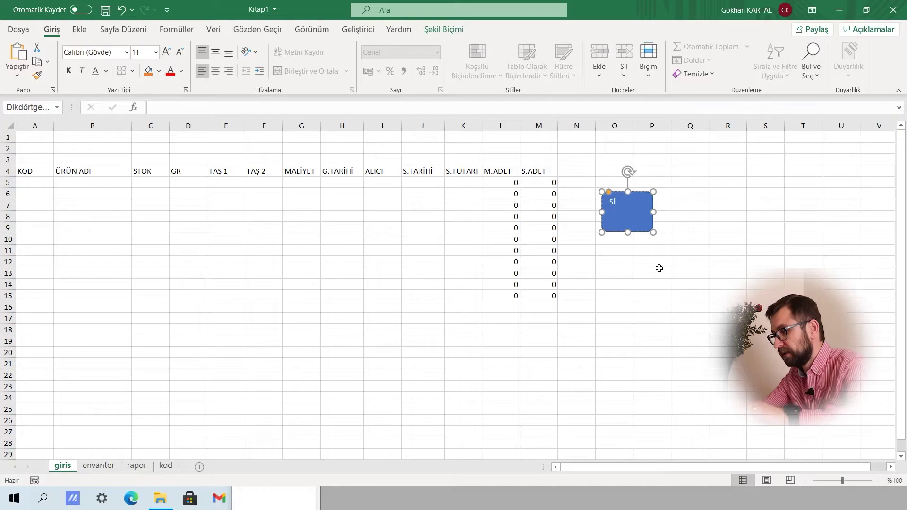
text(L)
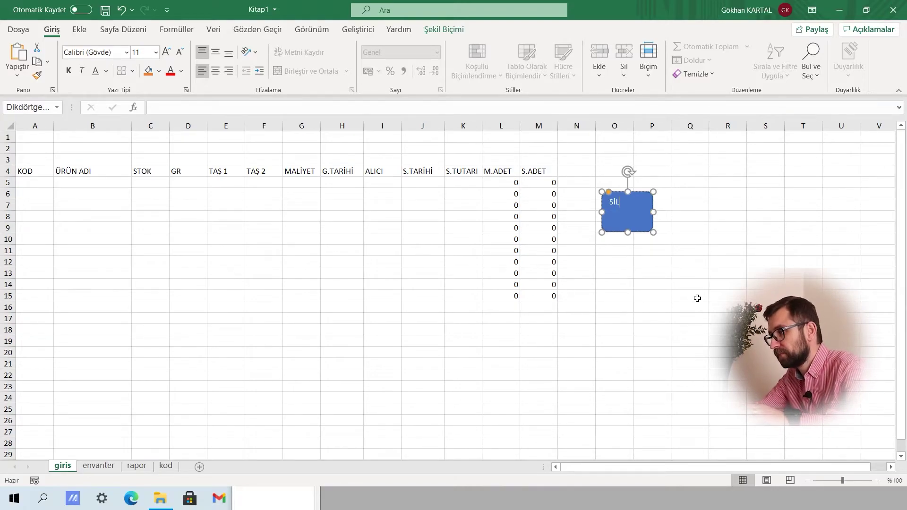
click(696, 297)
Move the SİL shape down beside rows 10–12.
click(642, 229)
right_click(642, 230)
key(Escape)
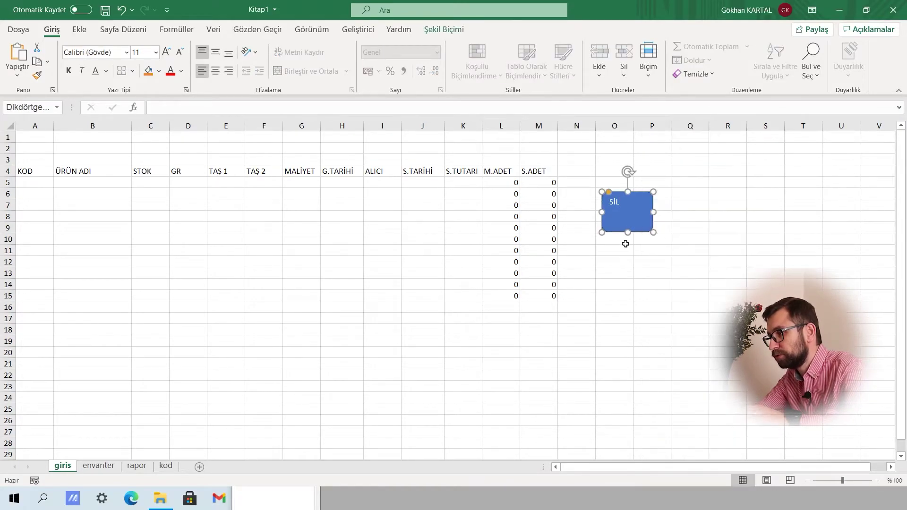
mouse_move(628, 214)
mouse_down()
mouse_move(615, 253)
mouse_move(622, 259)
mouse_up()
click(648, 333)
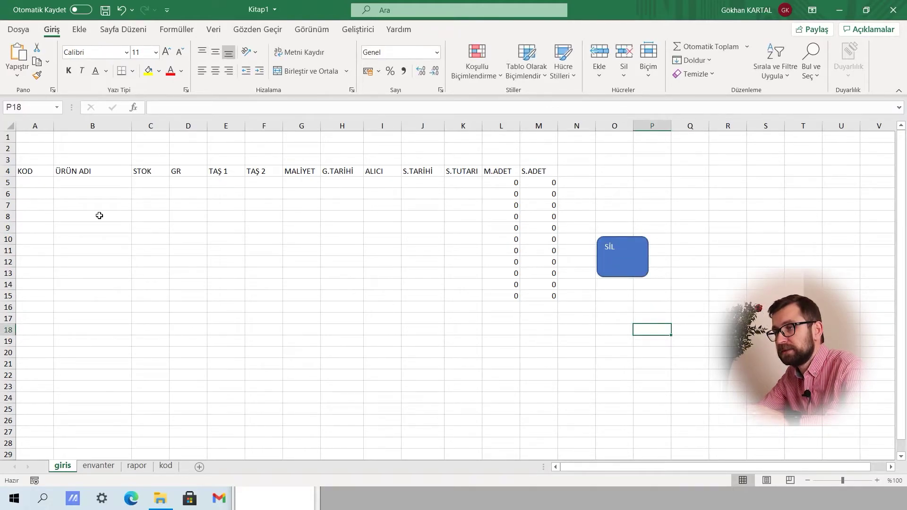
Fill row 5 with code GYZK, stock code GYZK001, weight 4,67 and cost 990.
click(34, 184)
click(59, 185)
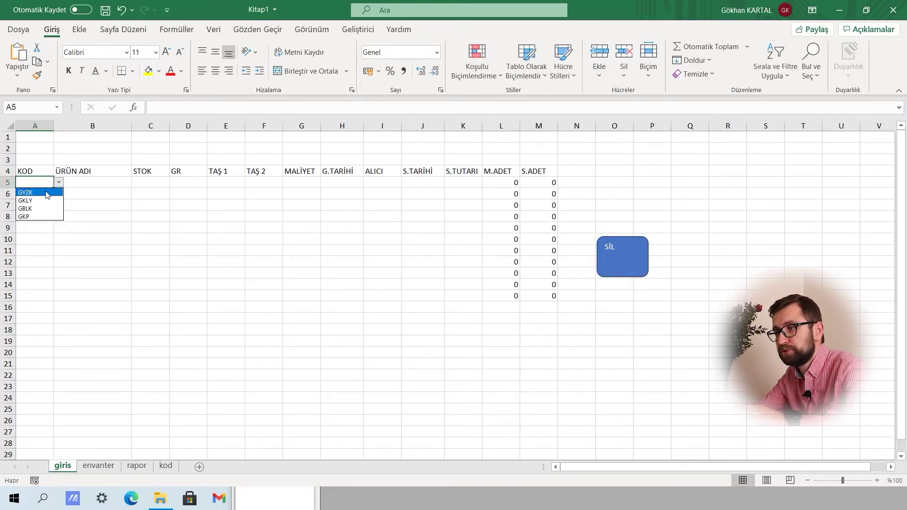
click(48, 194)
click(152, 183)
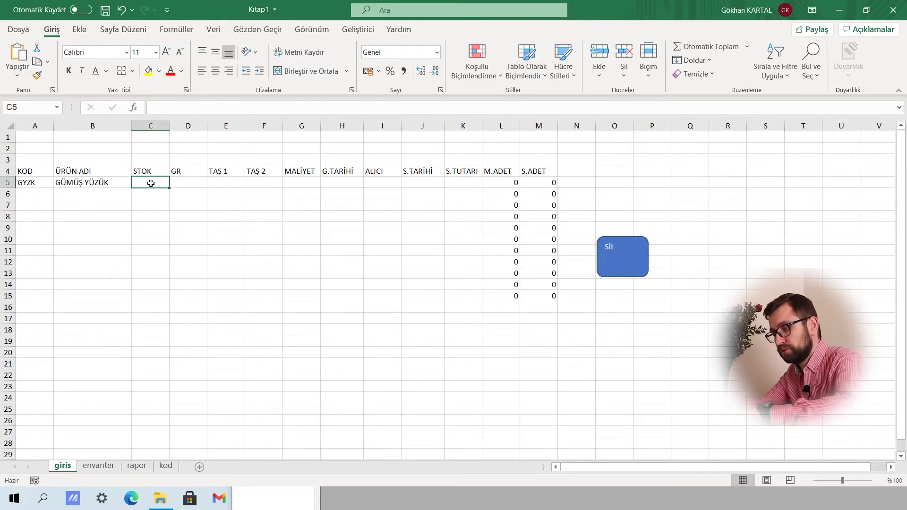
text(GY)
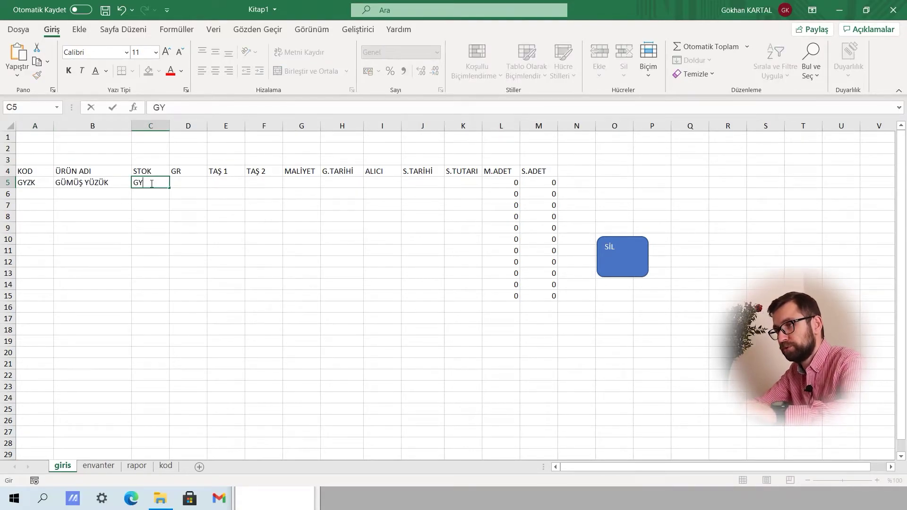
text(ZK001)
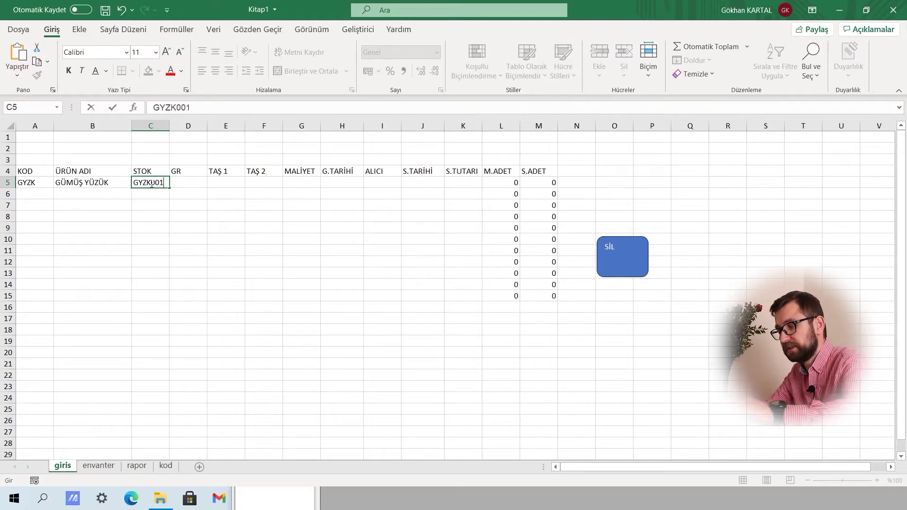
key(Tab)
text(4)
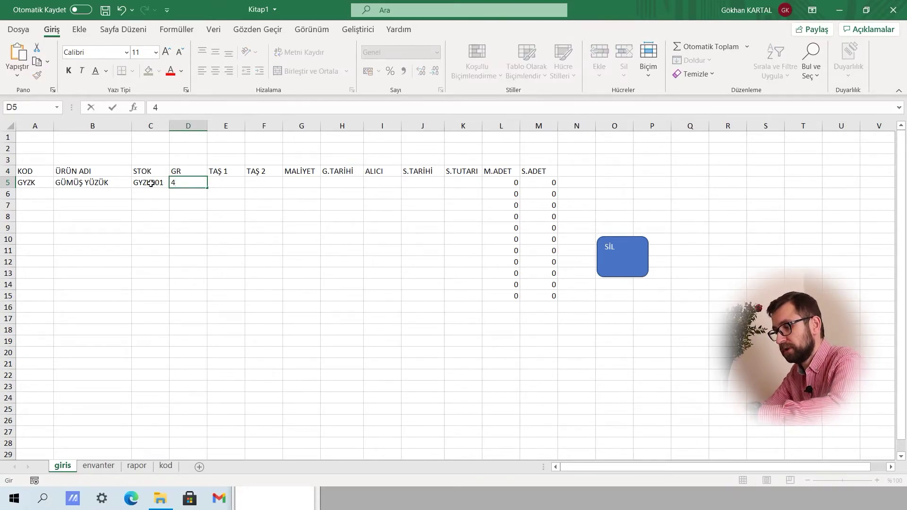
key(Tab)
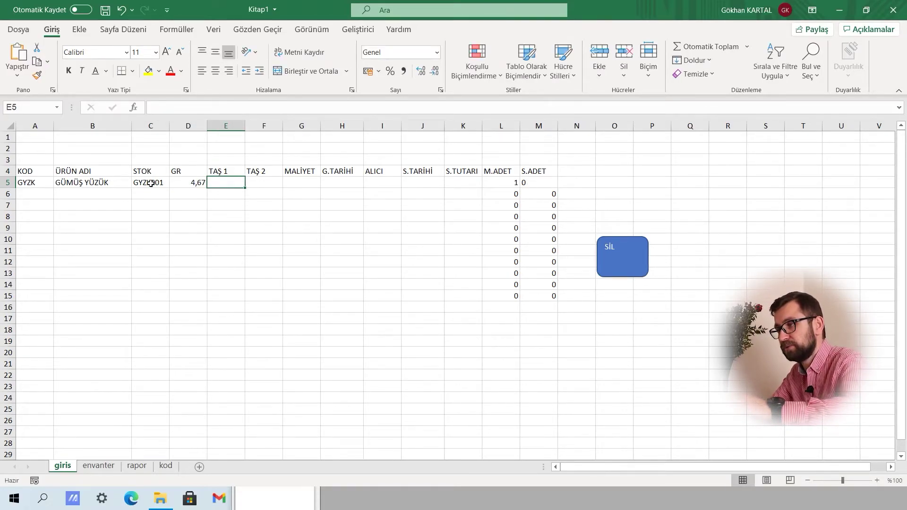
key(Tab)
key(Tab)
text(99)
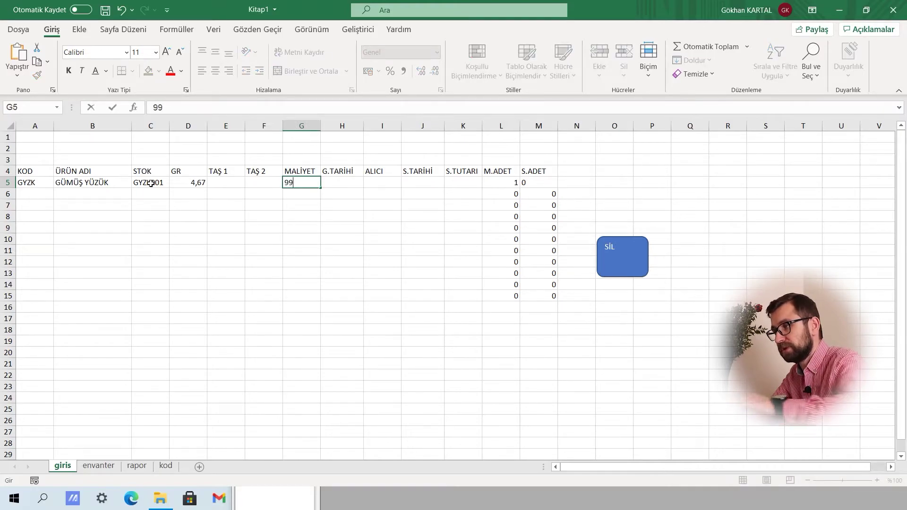
text(0)
key(Tab)
key(Left)
key(Left)
key(Left)
key(Left)
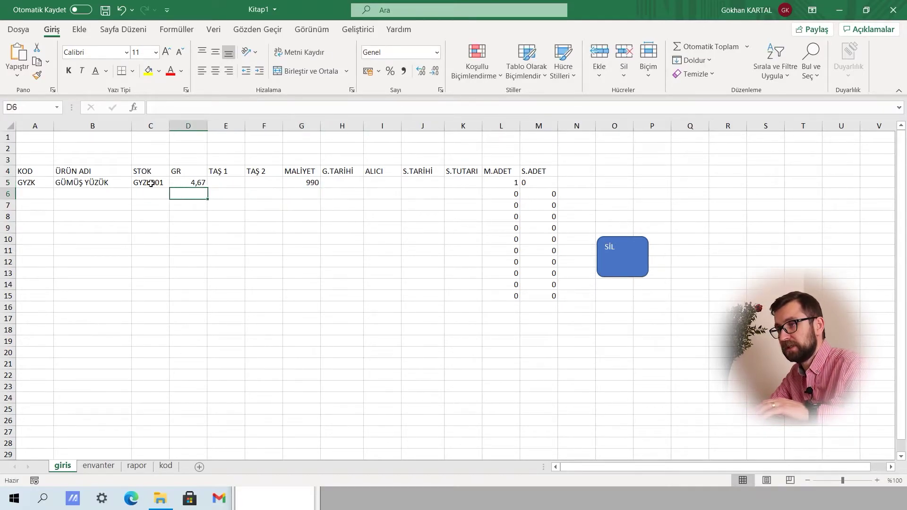
key(Left)
key(Left)
key(Left)
key(Down)
Fill row 6 with code GKLY, stock code DFGFHF, weight 6,77 and cost 1290.
click(56, 193)
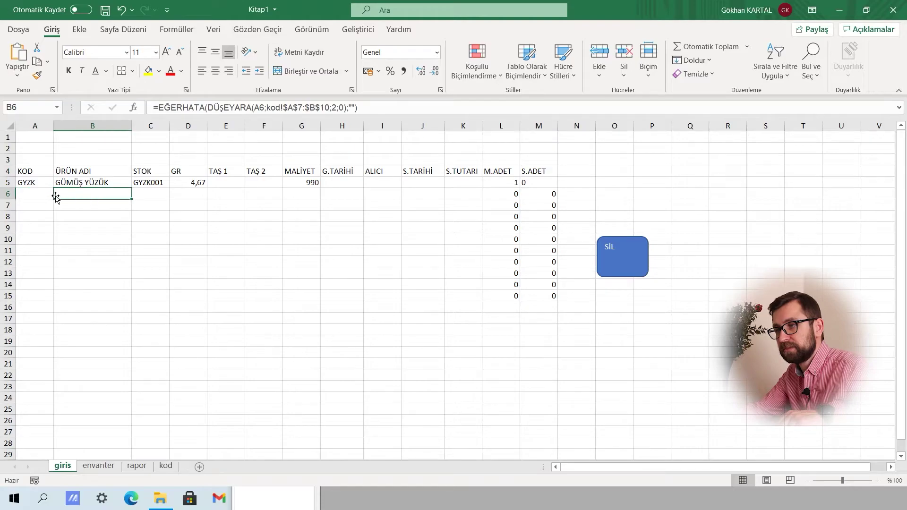
click(49, 193)
click(58, 193)
click(47, 211)
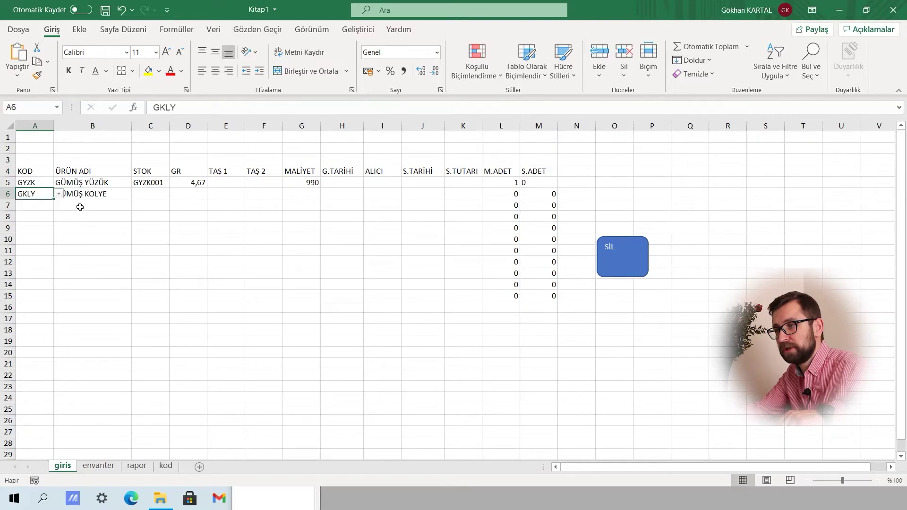
click(150, 195)
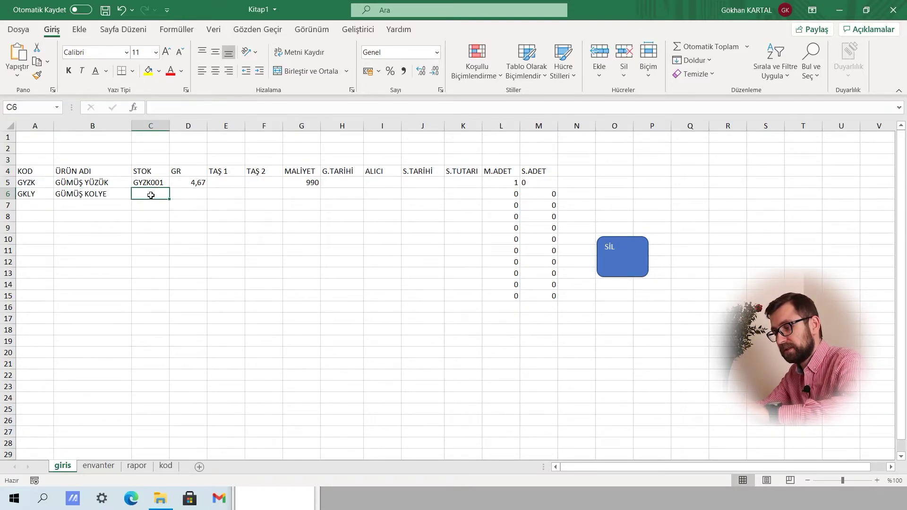
text(DFGFHF)
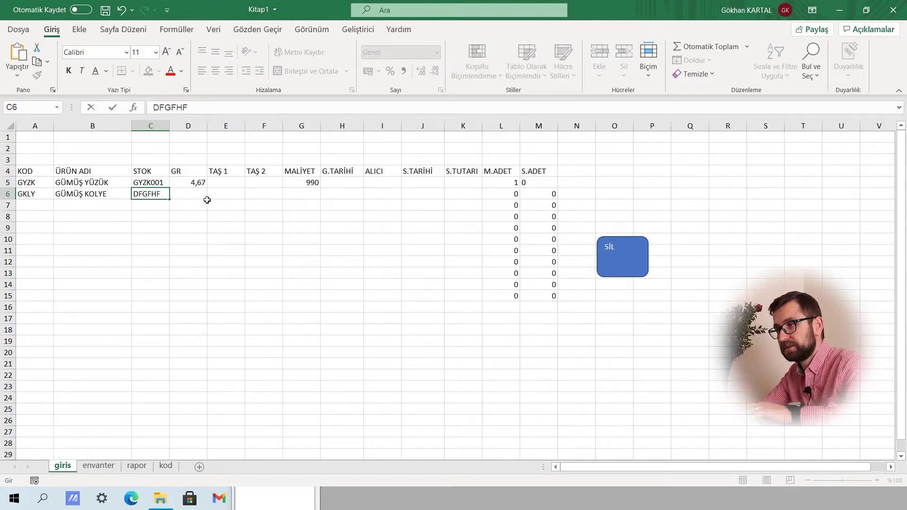
click(197, 195)
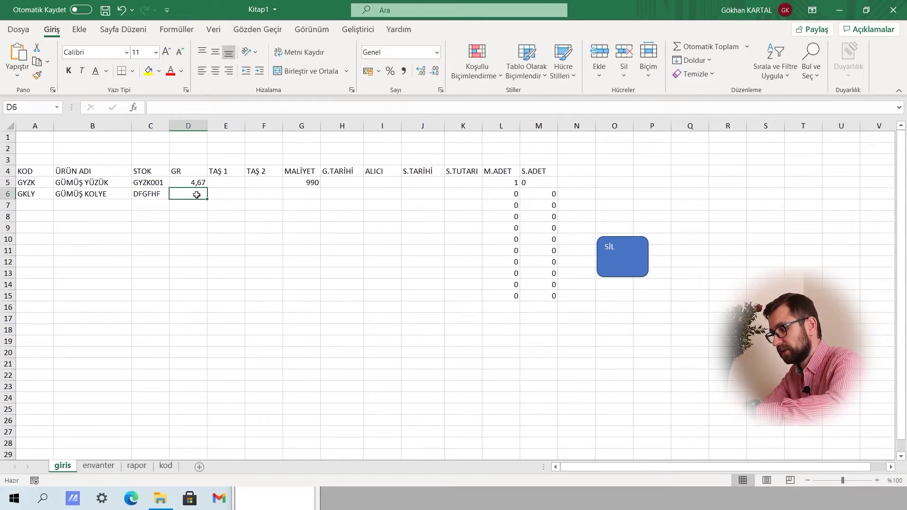
text(6,77)
key(Tab)
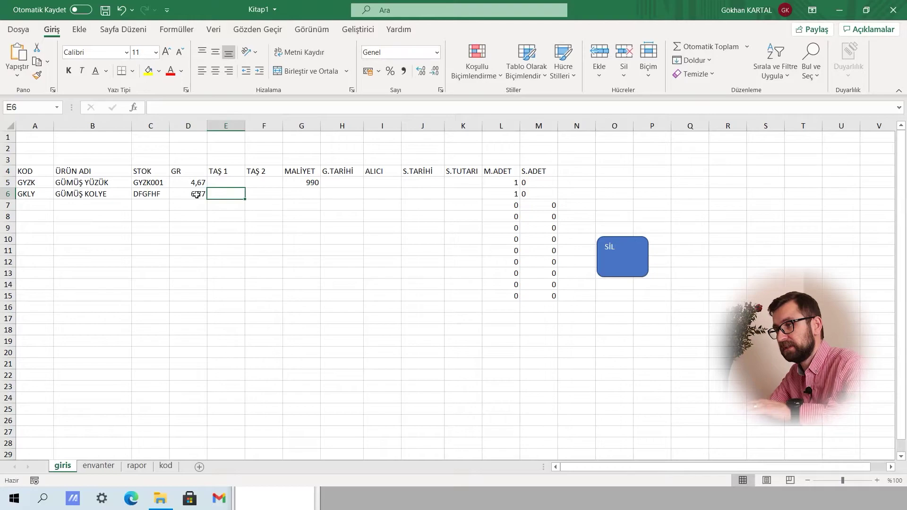
key(Tab)
key(Tab)
text(129)
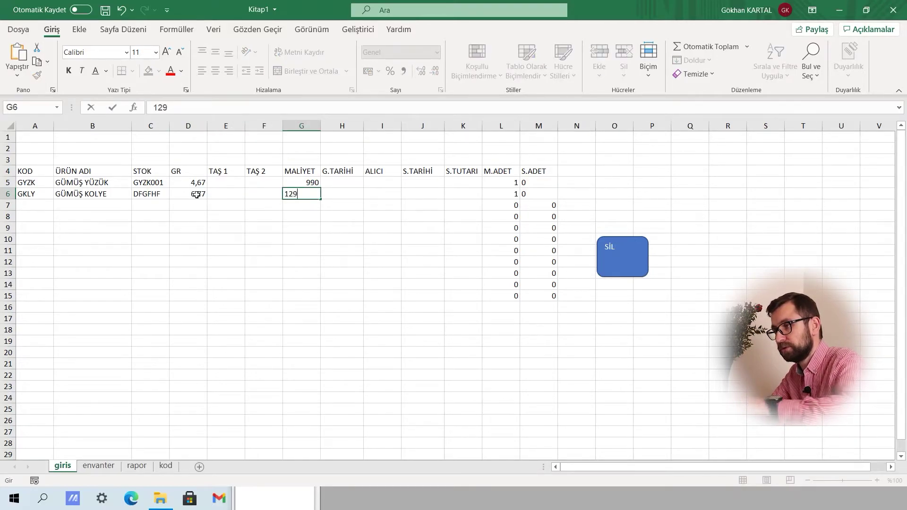
text(0)
key(Tab)
Enter the ring's 10.04.2021 purchase date and copy it down into H6.
key(Up)
text(1)
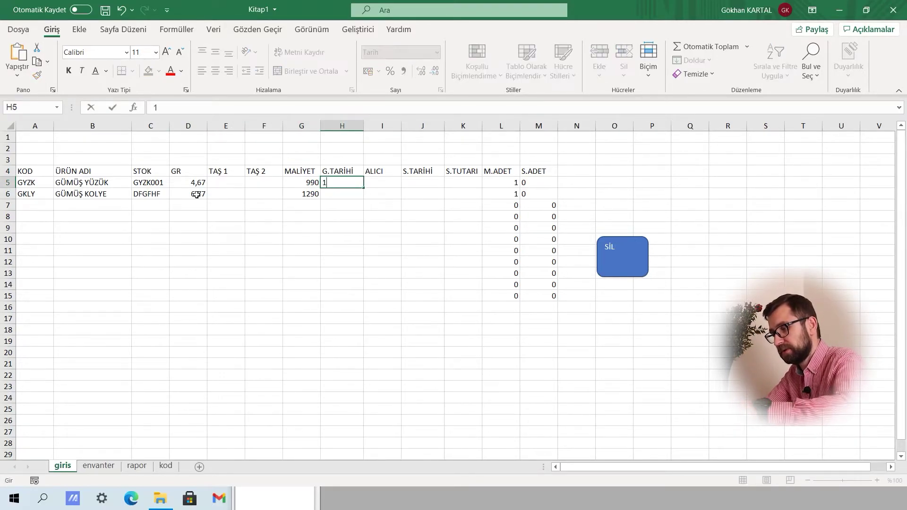
text(0.04.2021)
key(Return)
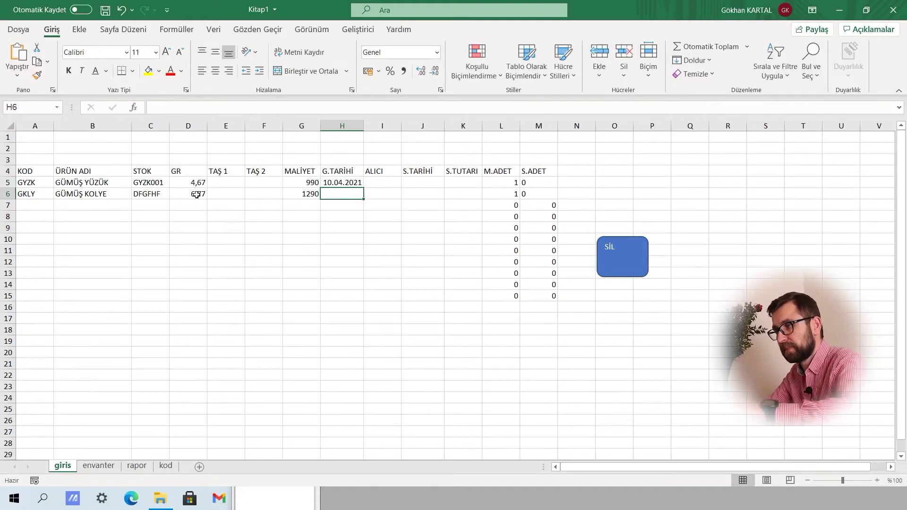
key(alt+f)
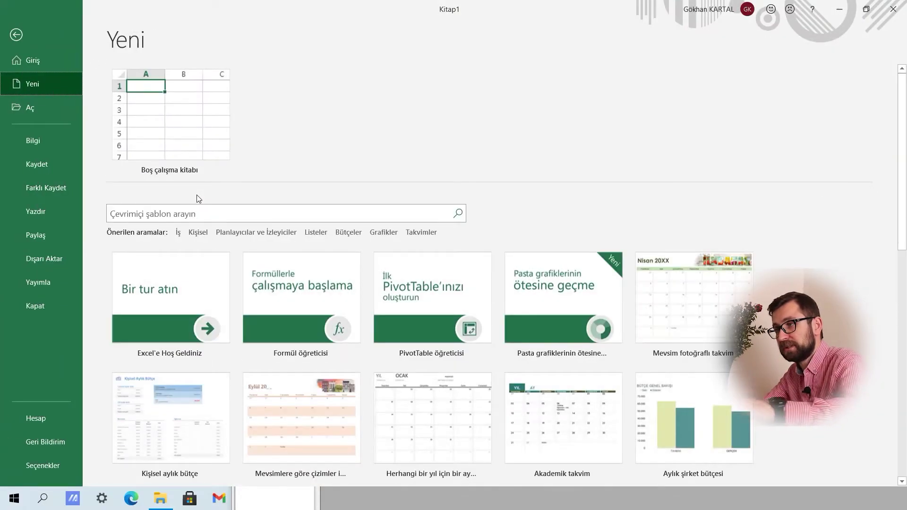
key(Escape)
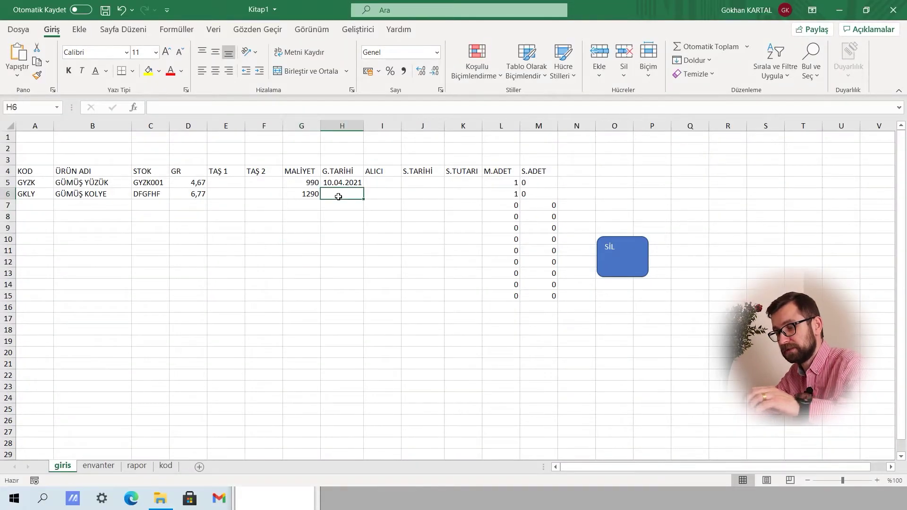
key(ctrl+d)
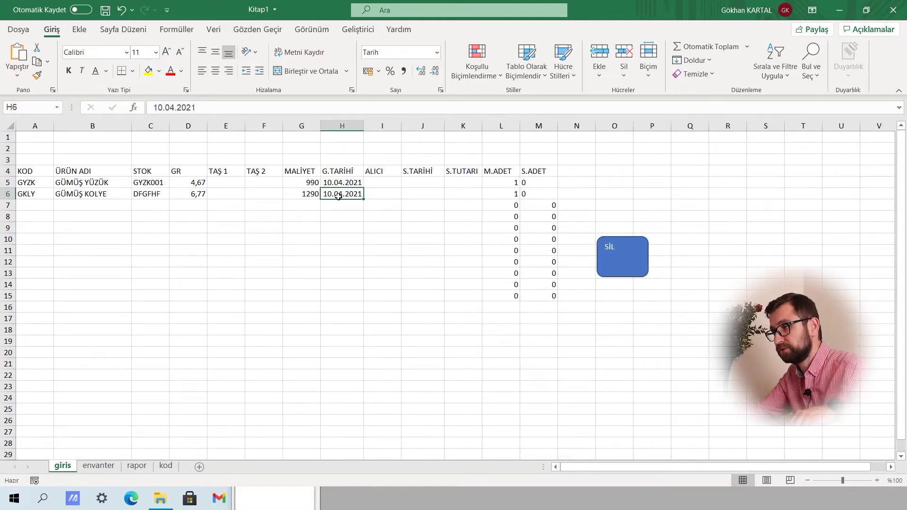
Set row 7 to code GBLK with stock code DFGDFGDF and weight 8,99.
click(337, 203)
click(41, 197)
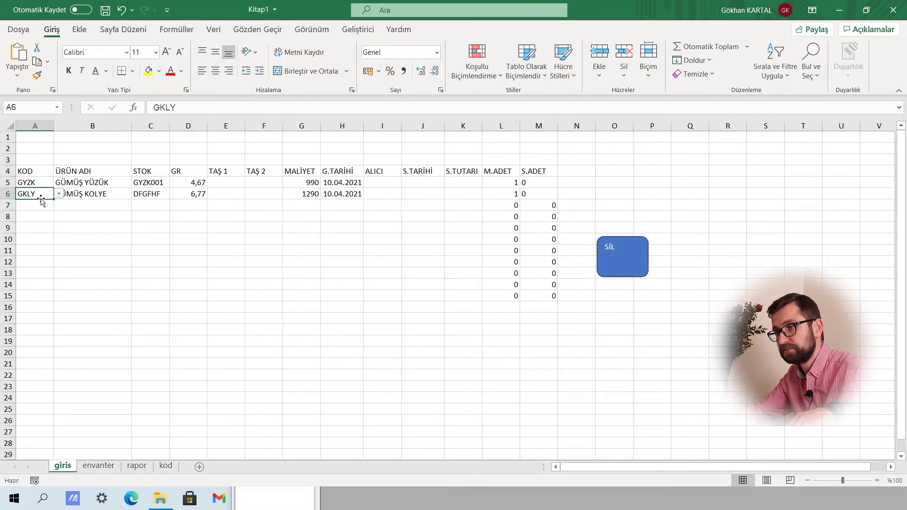
click(42, 205)
click(59, 205)
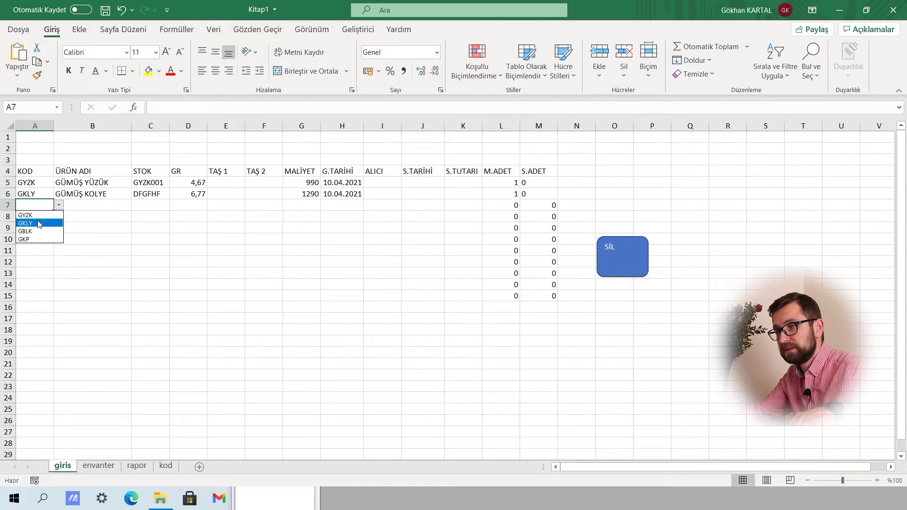
click(25, 231)
click(154, 204)
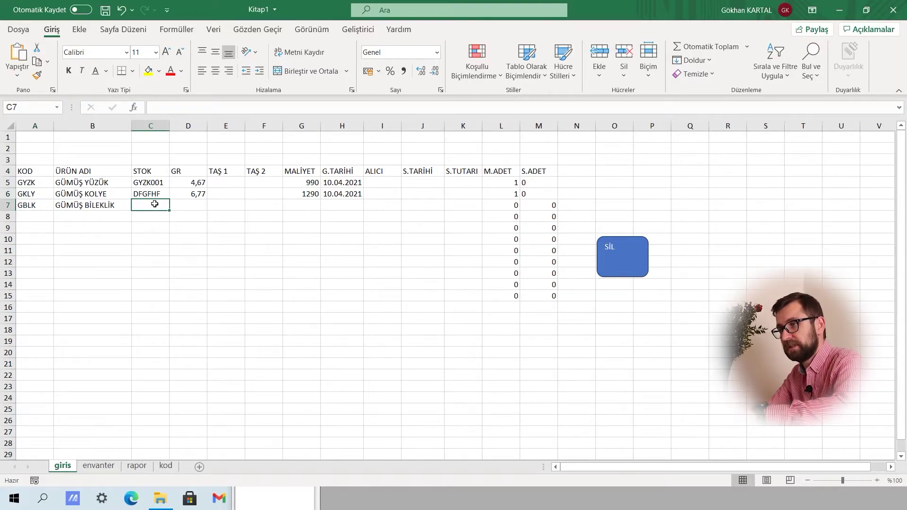
text(DFGDFGDF)
key(Tab)
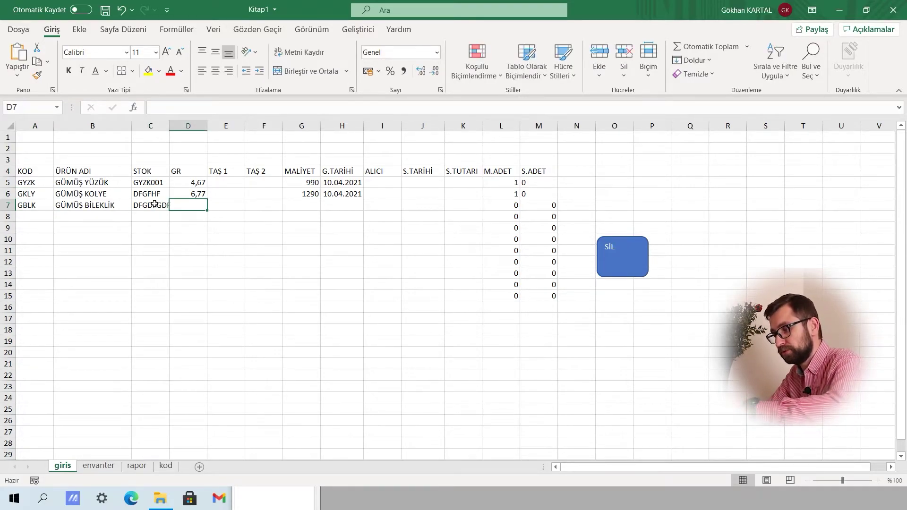
text(8,9)
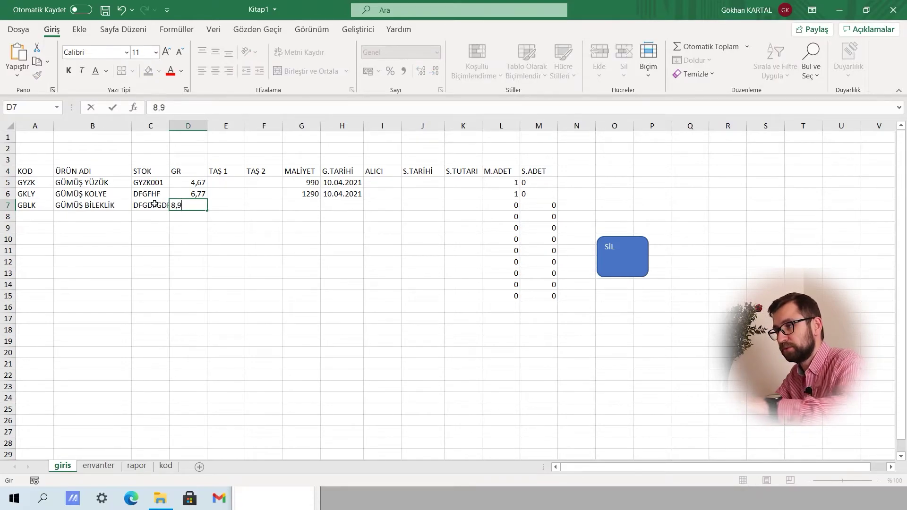
text(9)
key(Tab)
Enter the bracelet's 1300 cost and purchase date, then check the three M.ADET results.
key(Tab)
key(Tab)
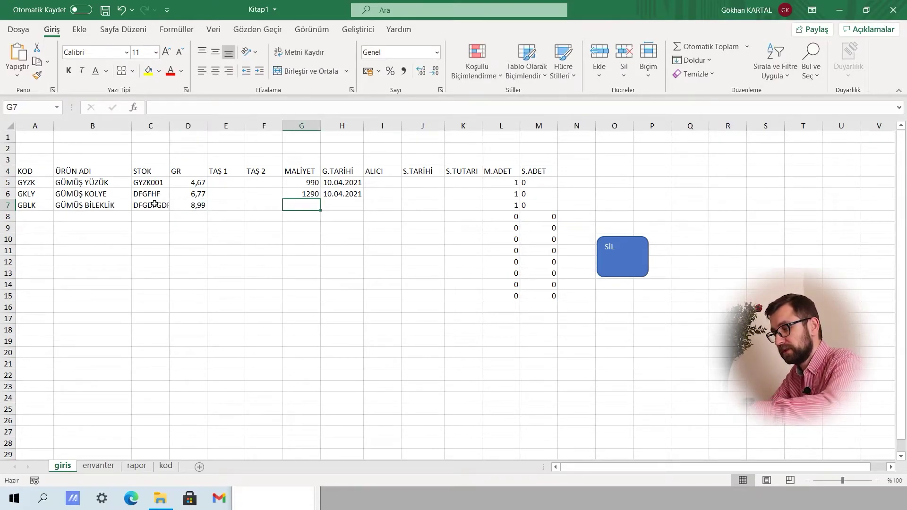
text(1300)
key(Tab)
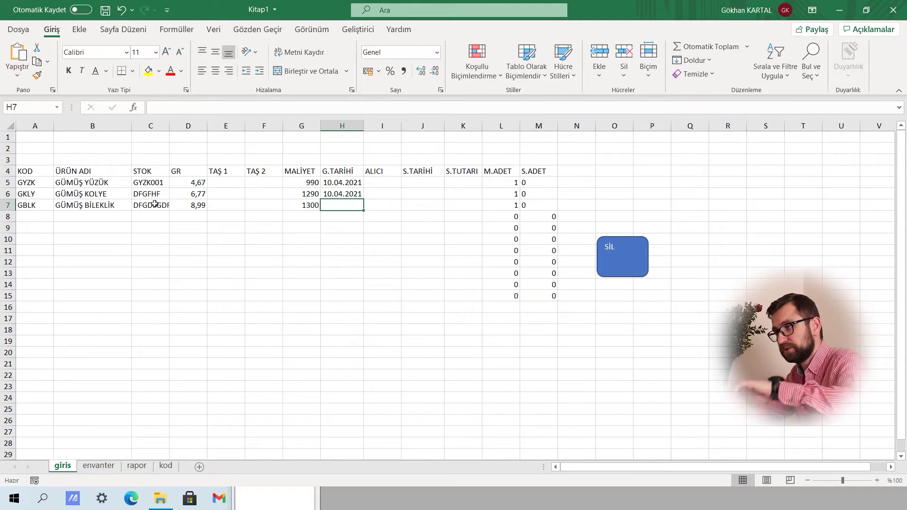
key(ctrl+semicolon)
key(Return)
key(Left)
key(Left)
key(Left)
key(Left)
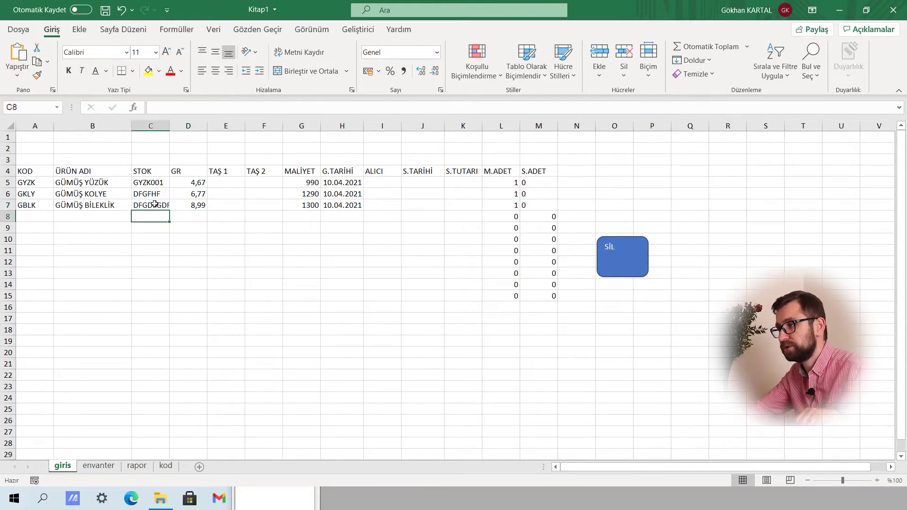
key(Left)
key(Left)
key(Left)
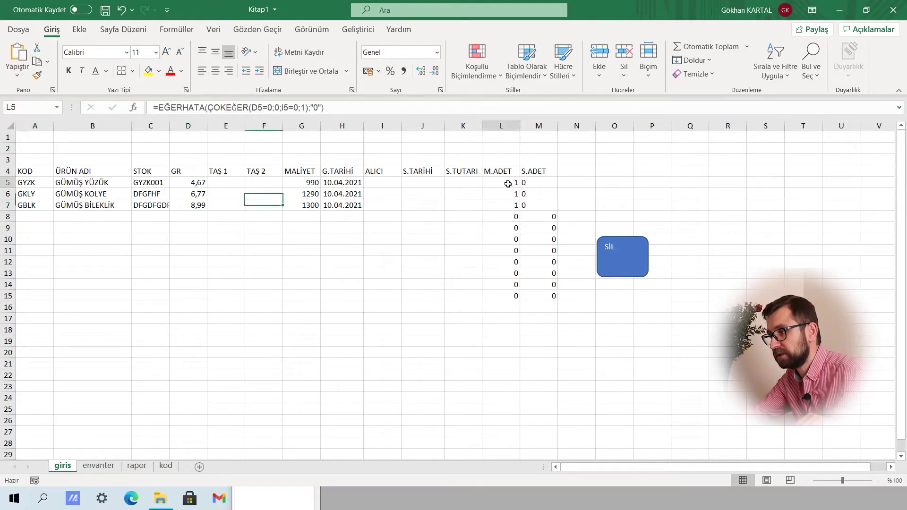
drag(506, 183, 504, 210)
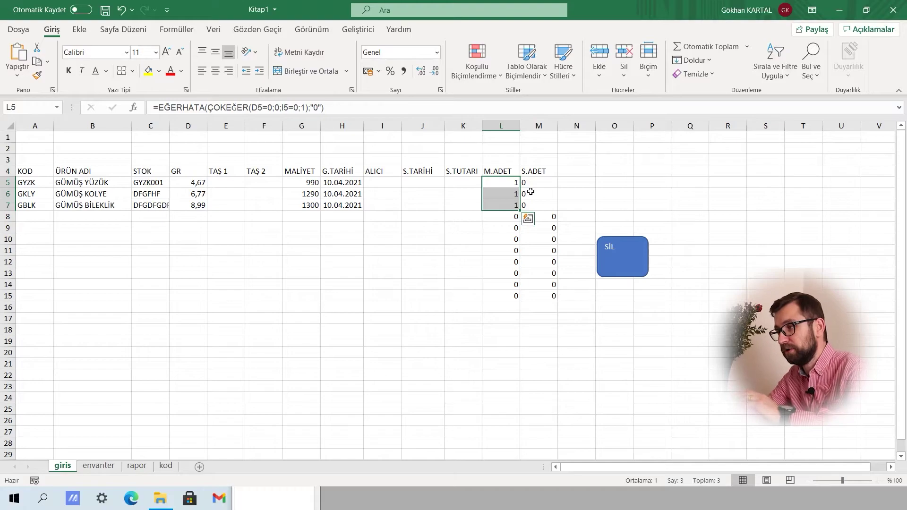
click(382, 237)
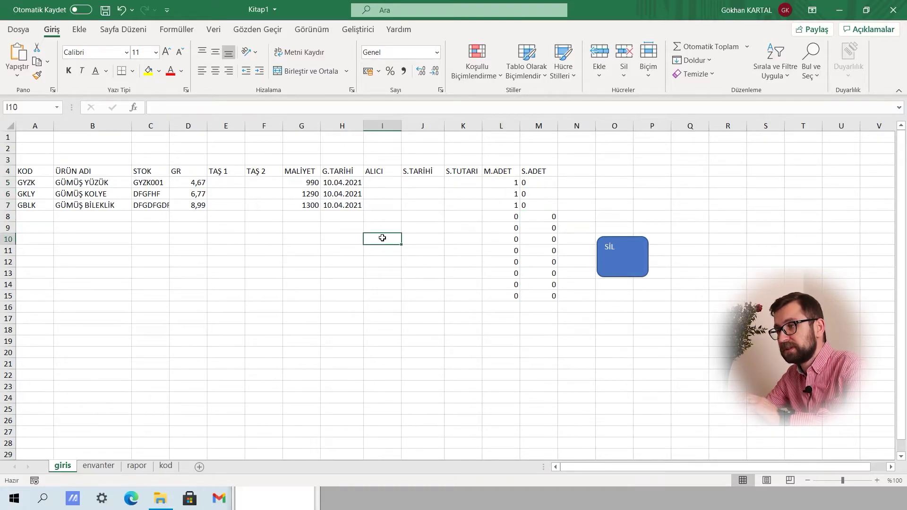
click(252, 200)
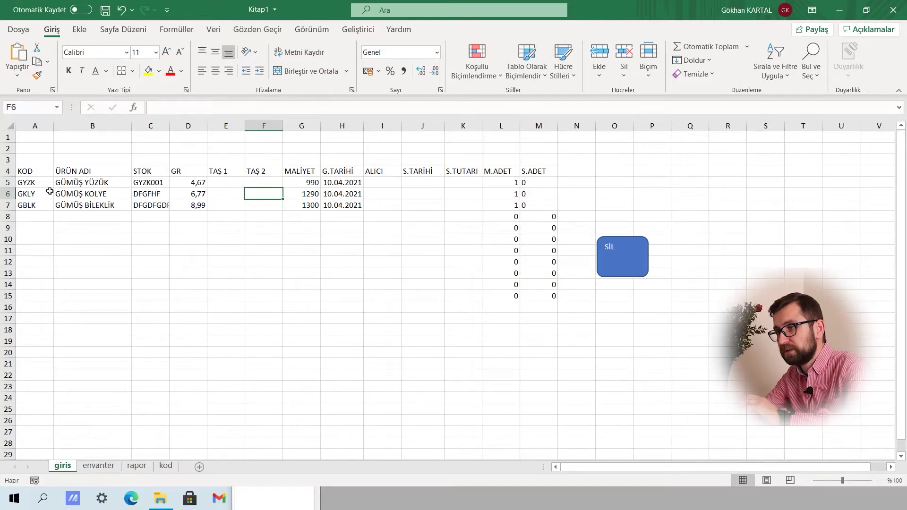
Paste the giris headers A4:M4 into A4 of the envanter sheet and verify them.
drag(38, 171, 534, 165)
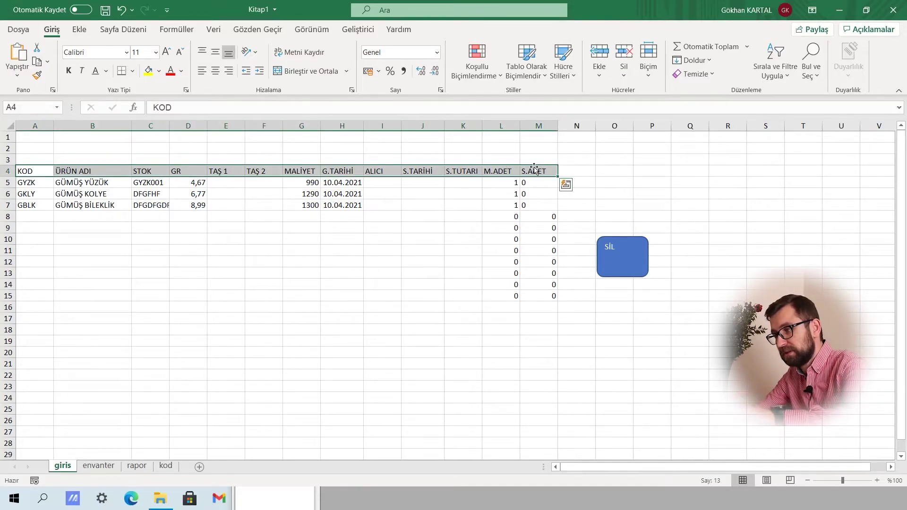
key(ctrl+c)
click(98, 466)
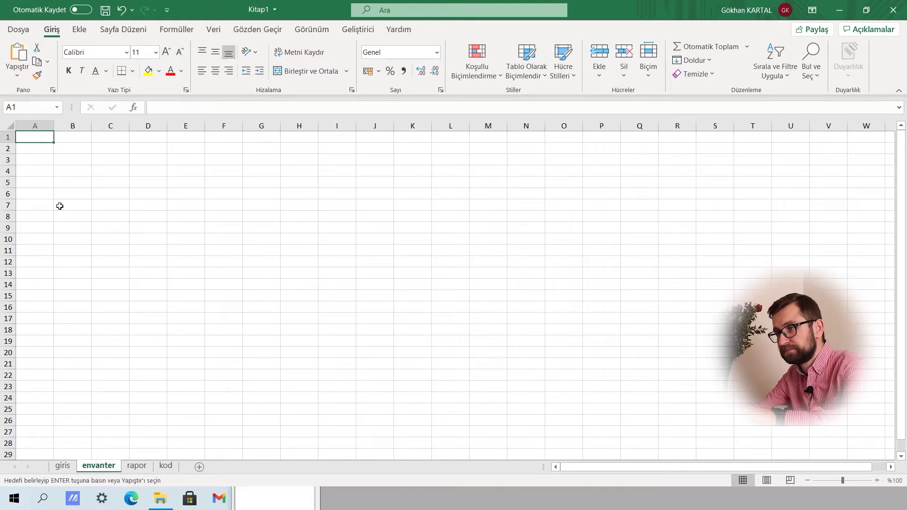
click(35, 171)
key(ctrl+v)
click(105, 308)
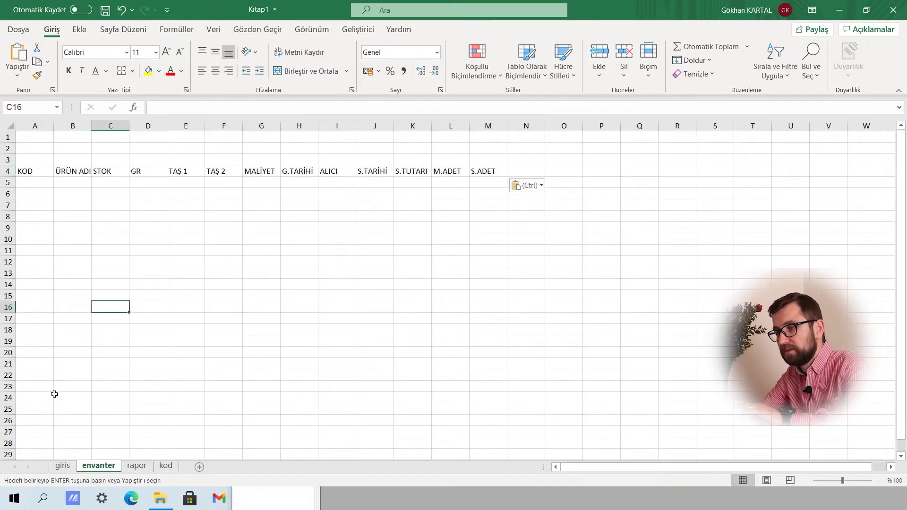
click(63, 466)
click(195, 238)
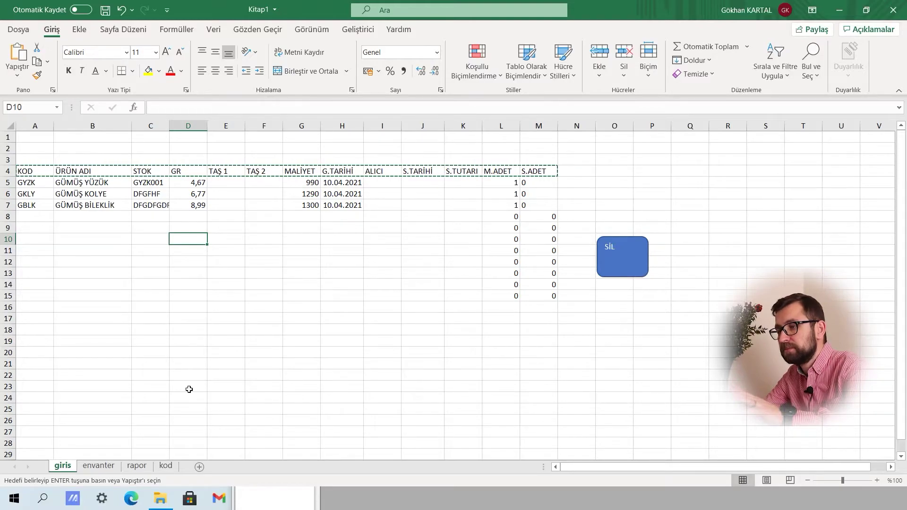
click(98, 466)
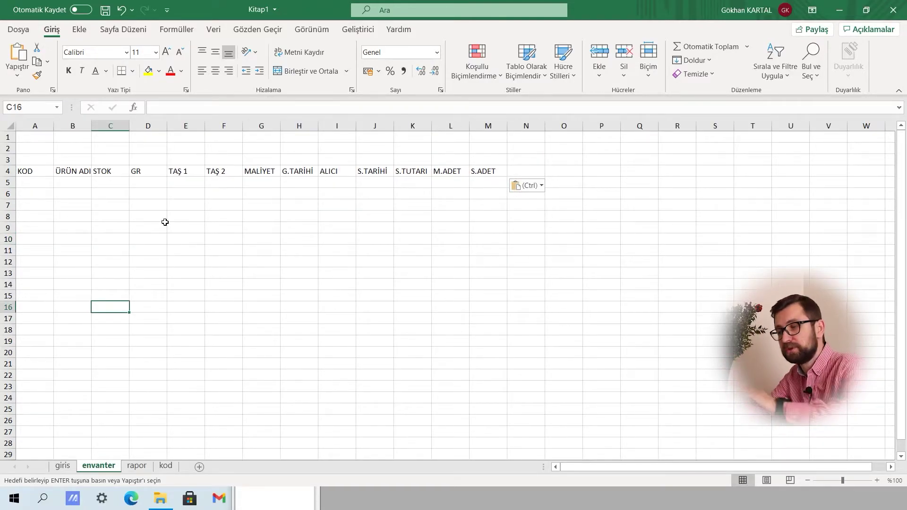
click(62, 466)
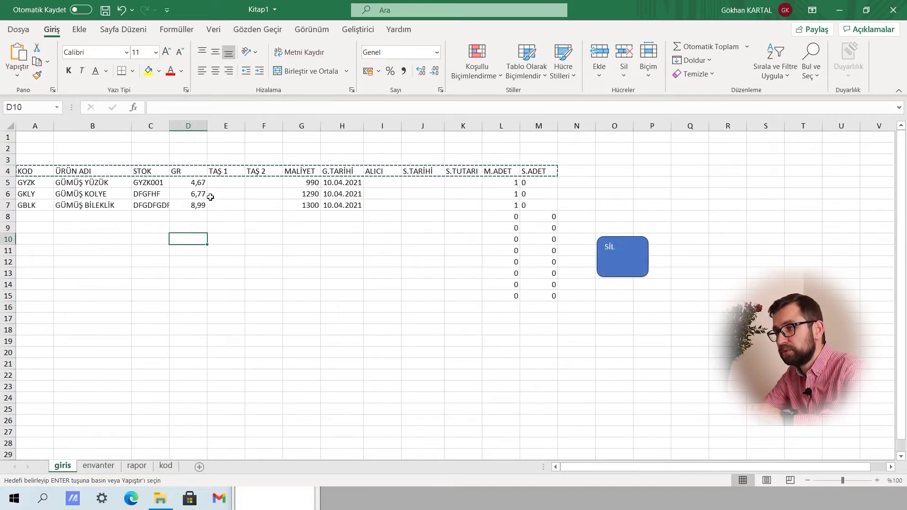
click(135, 236)
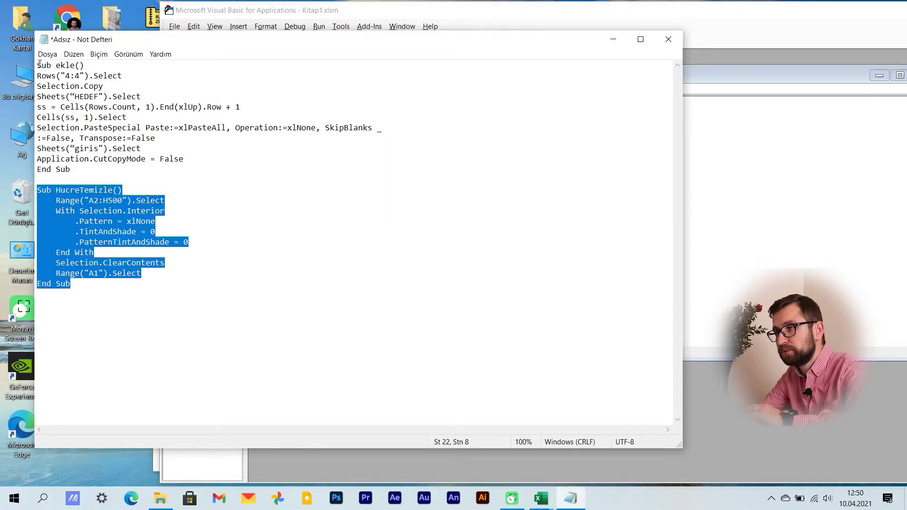
Copy the Sub ekle code from Notepad and switch back to the Kitap1 workbook.
drag(38, 65, 213, 170)
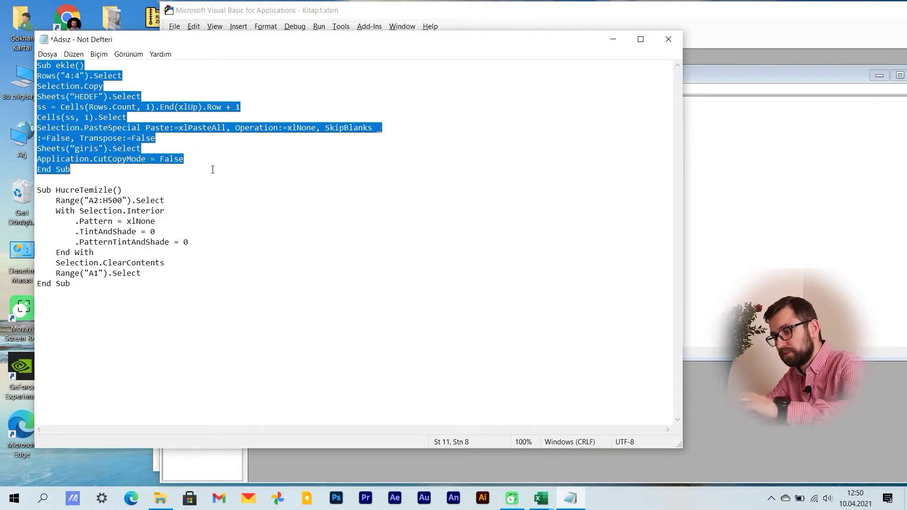
key(ctrl+c)
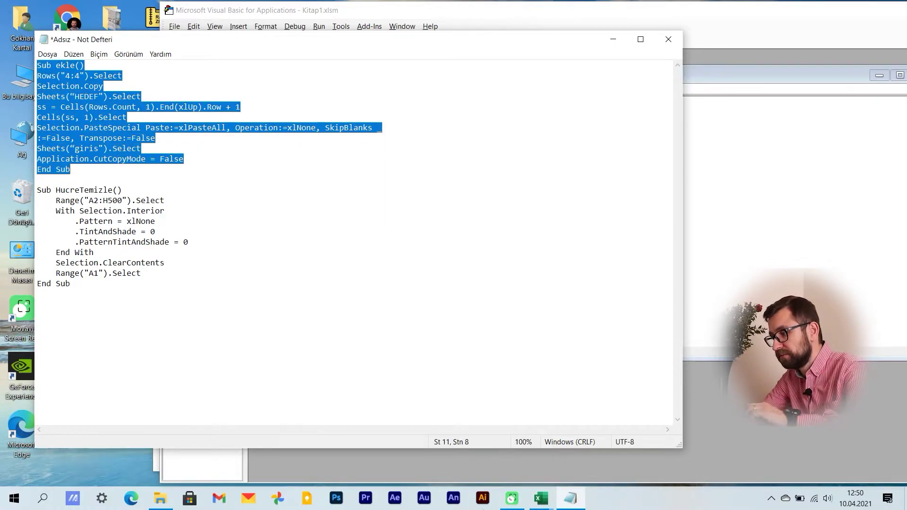
click(541, 499)
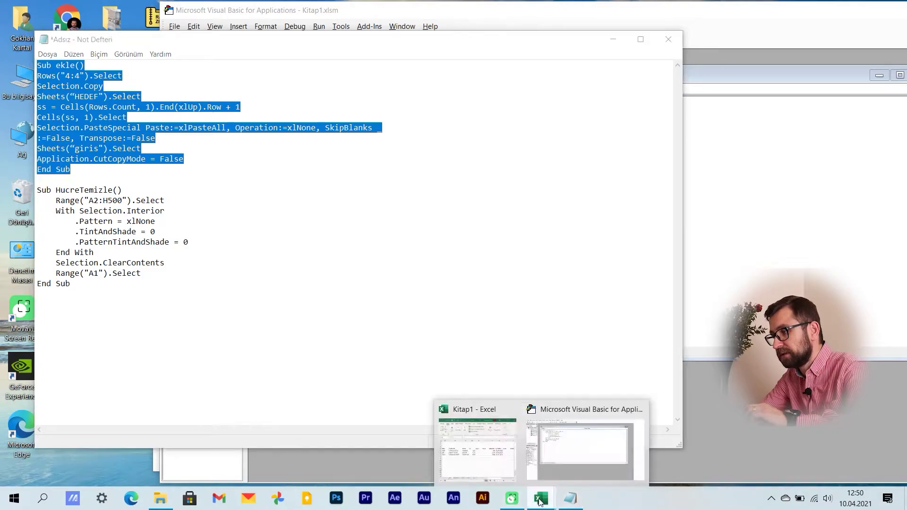
click(491, 461)
Paste the ekle macro code into the BuÇalışmaKitabı module in Visual Basic.
click(767, 56)
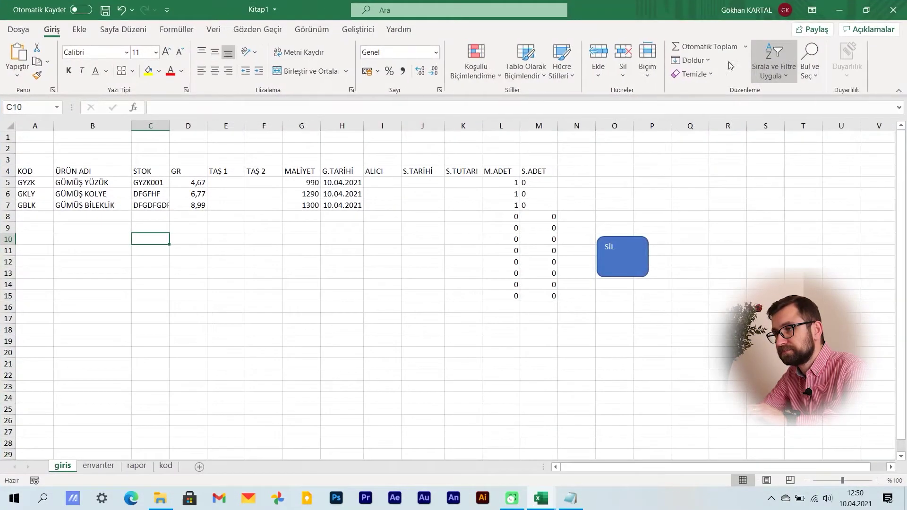
click(428, 229)
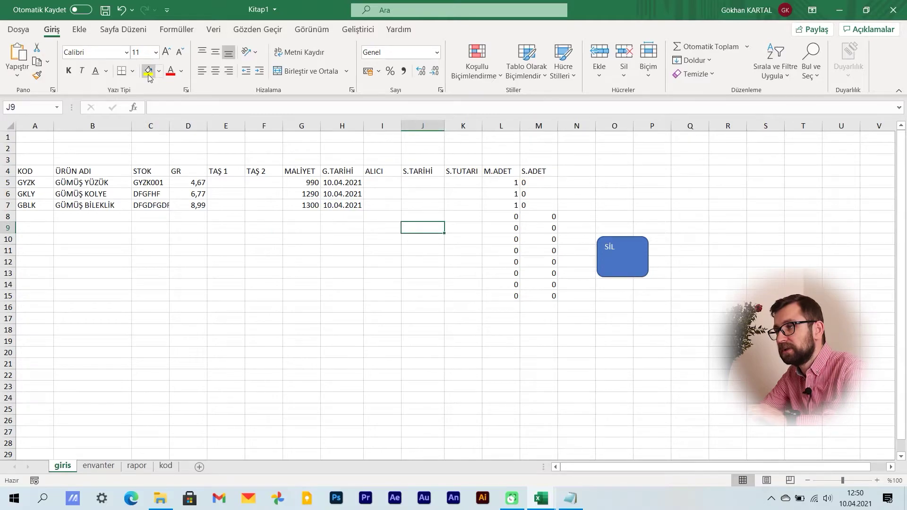
click(357, 31)
click(17, 59)
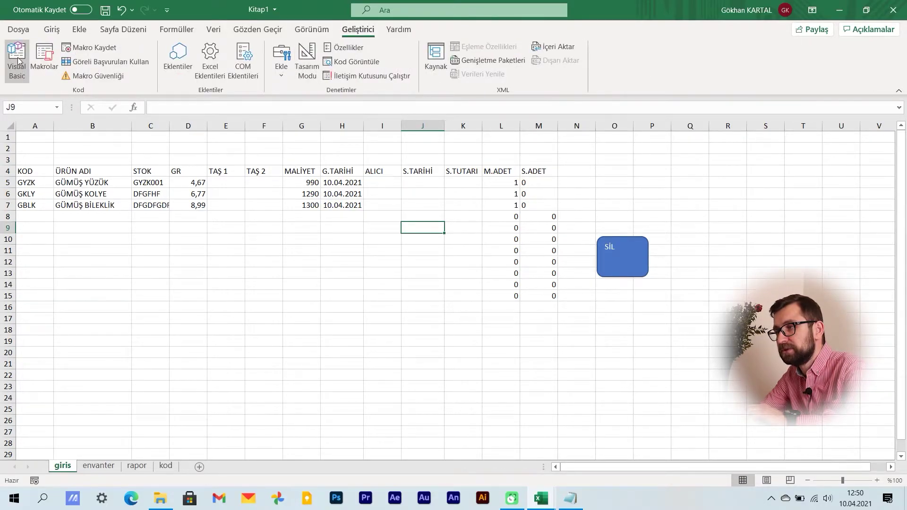
click(218, 103)
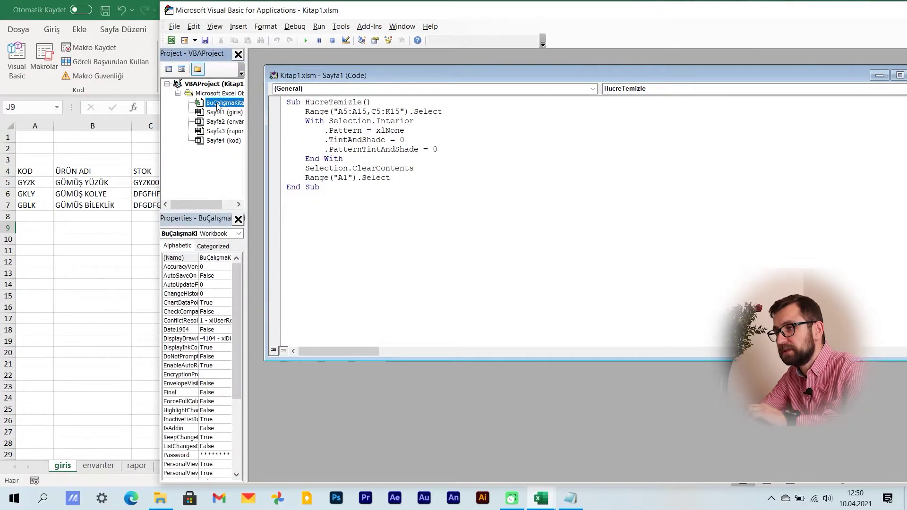
double_click(217, 103)
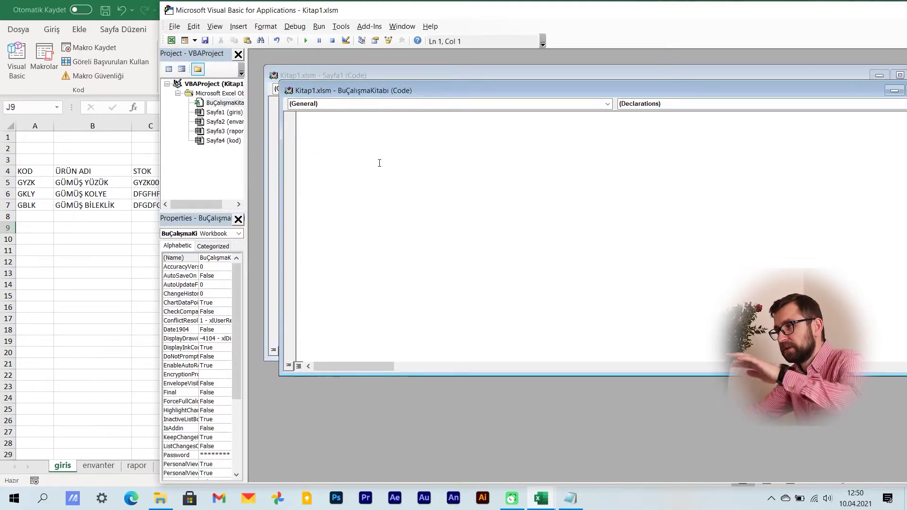
key(ctrl+v)
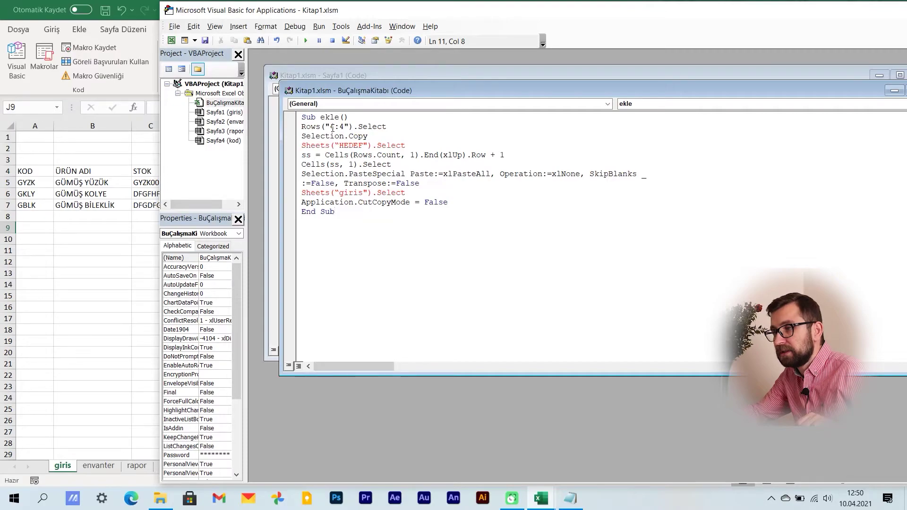
Change the copied rows to 5:15, set HEDEF to envanter, and fix the quotes.
key(Right)
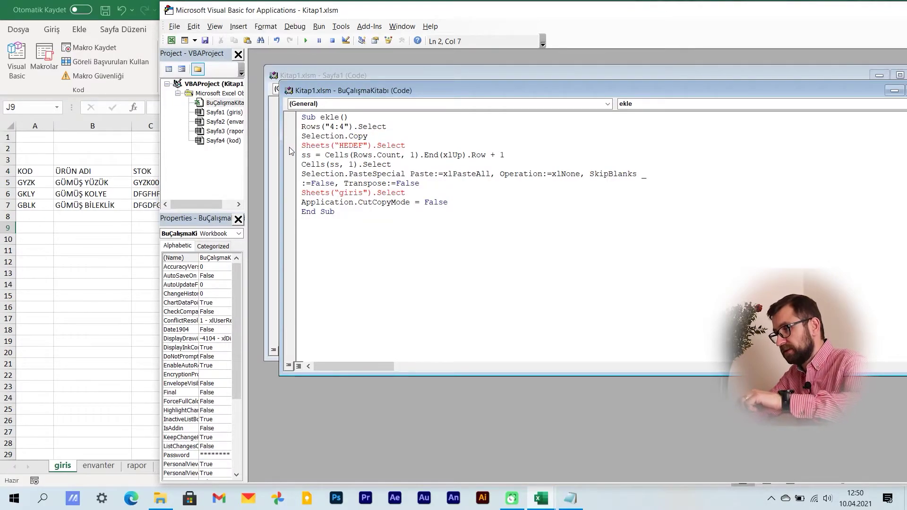
key(BackSpace)
text(5)
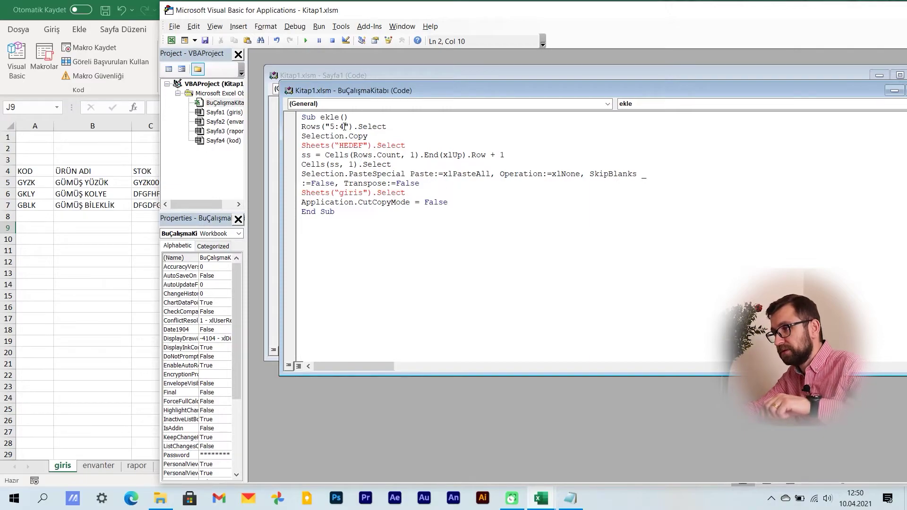
key(BackSpace)
text(15)
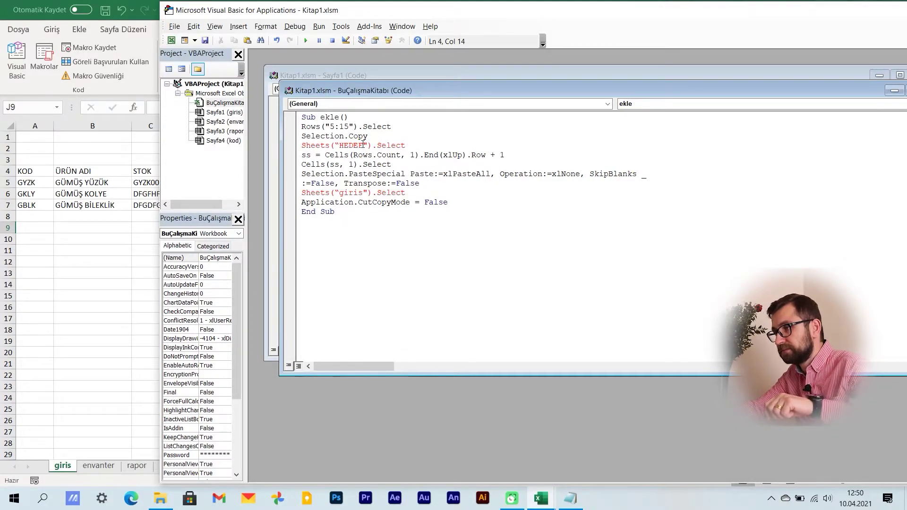
key(BackSpace)
key(BackSpace)
key(BackSpace)
key(BackSpace)
key(BackSpace)
key(BackSpace)
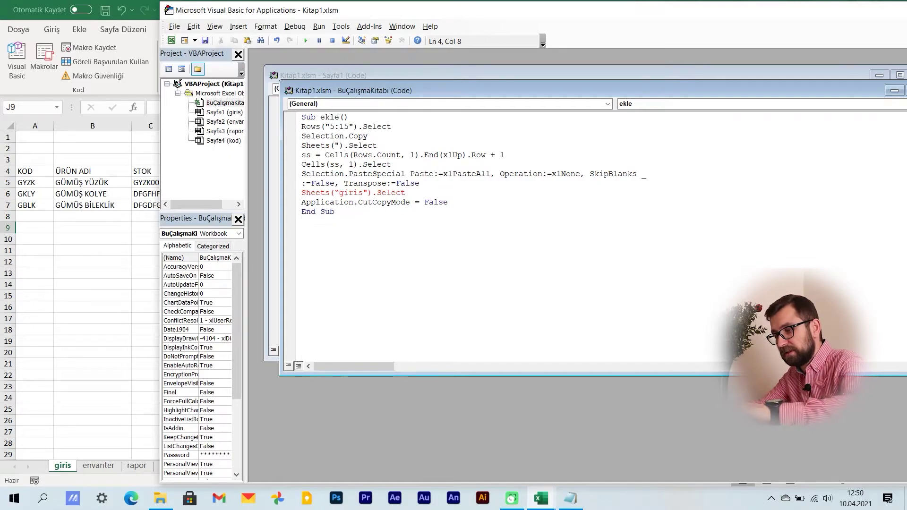
text(envan)
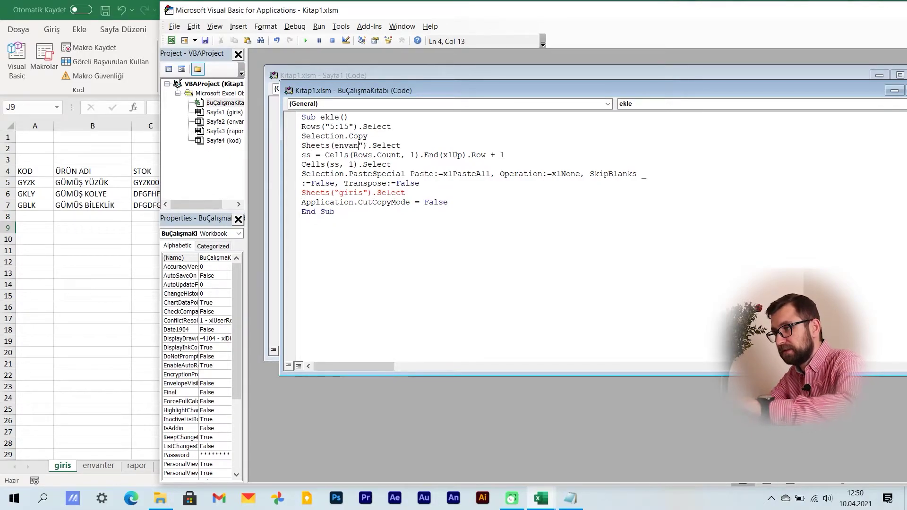
text(ter)
click(334, 146)
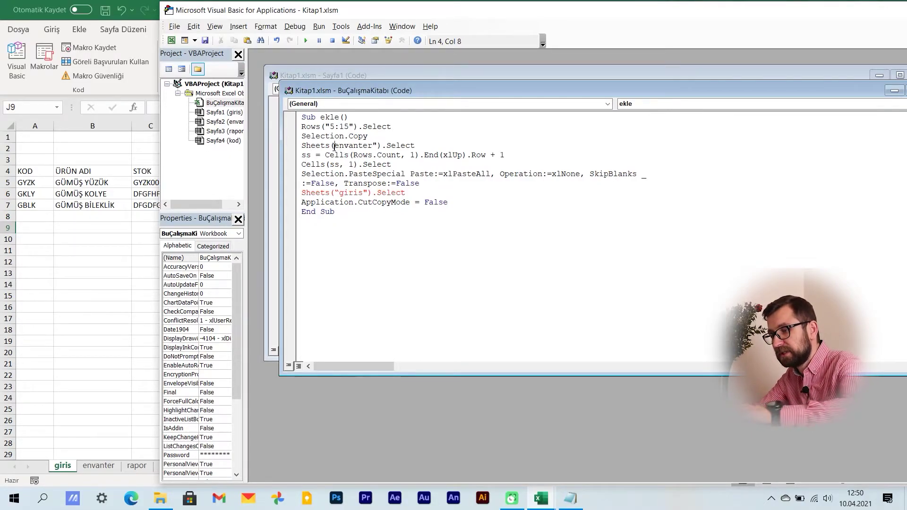
text(")
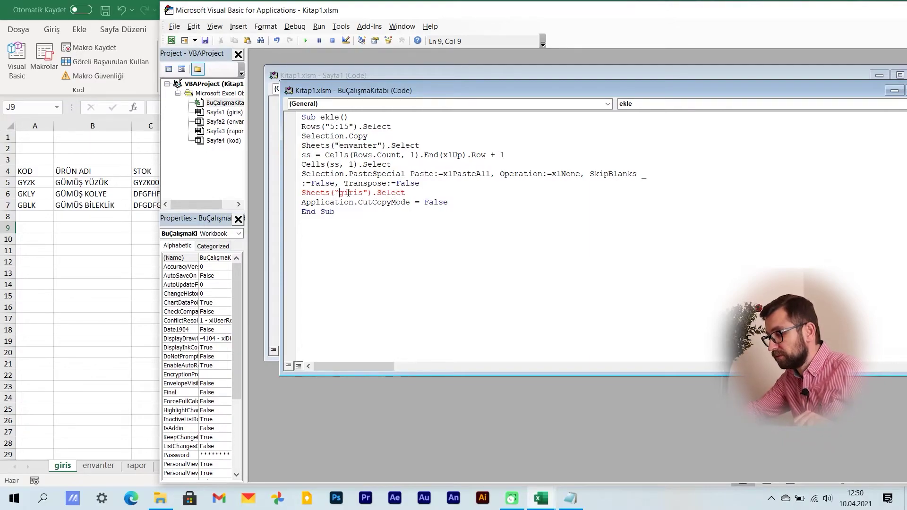
key(BackSpace)
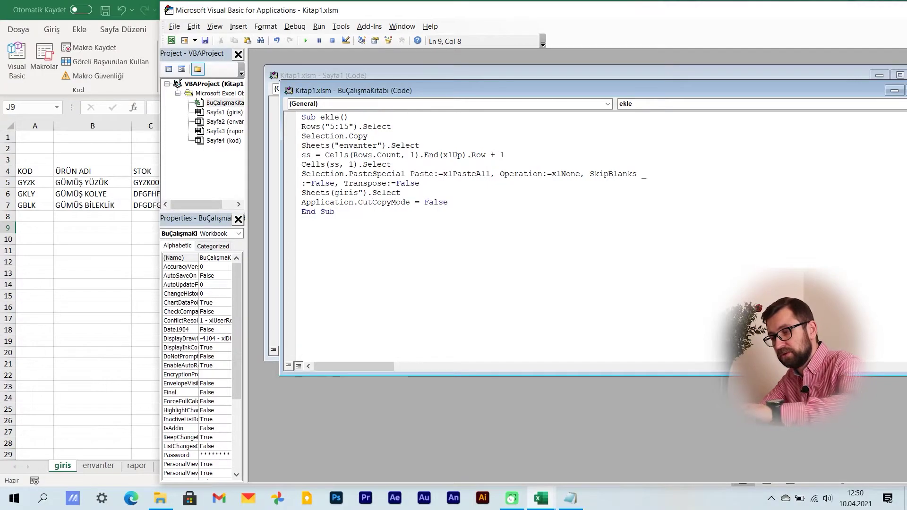
text(")
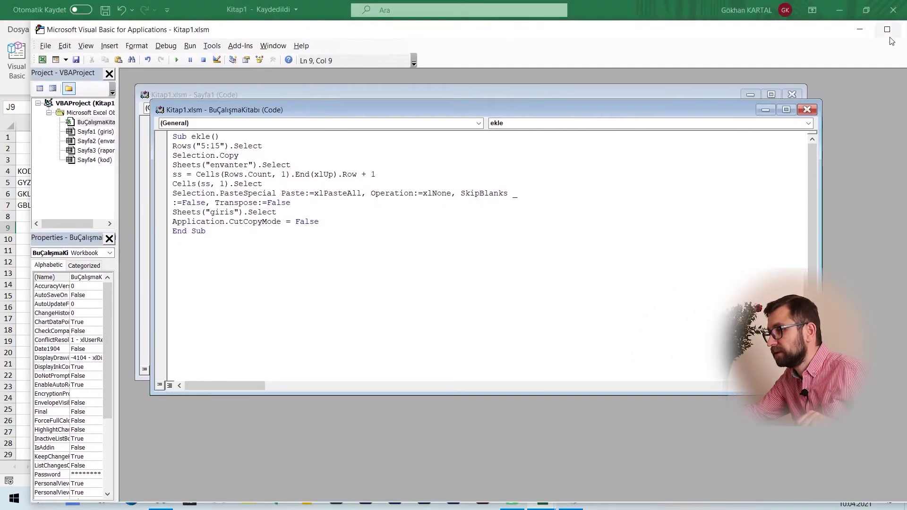
Draw a second rounded rectangle above the SİL button.
click(860, 28)
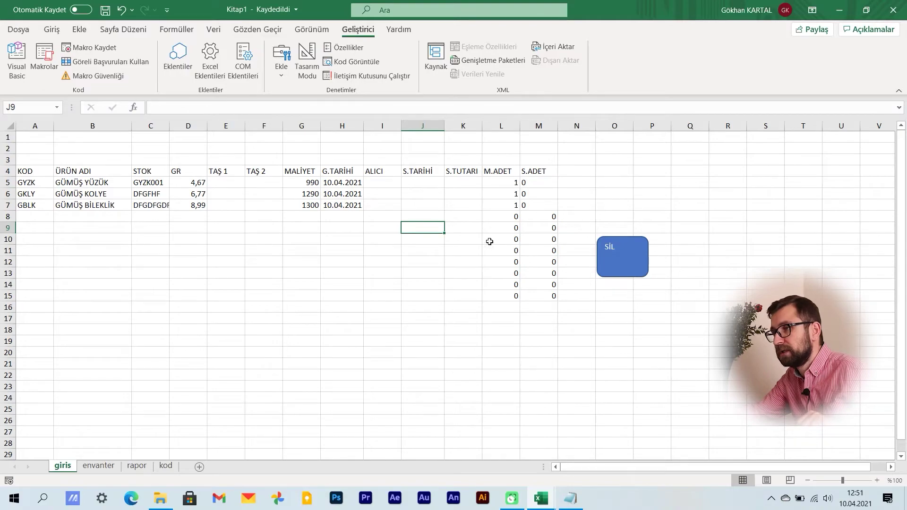
click(79, 29)
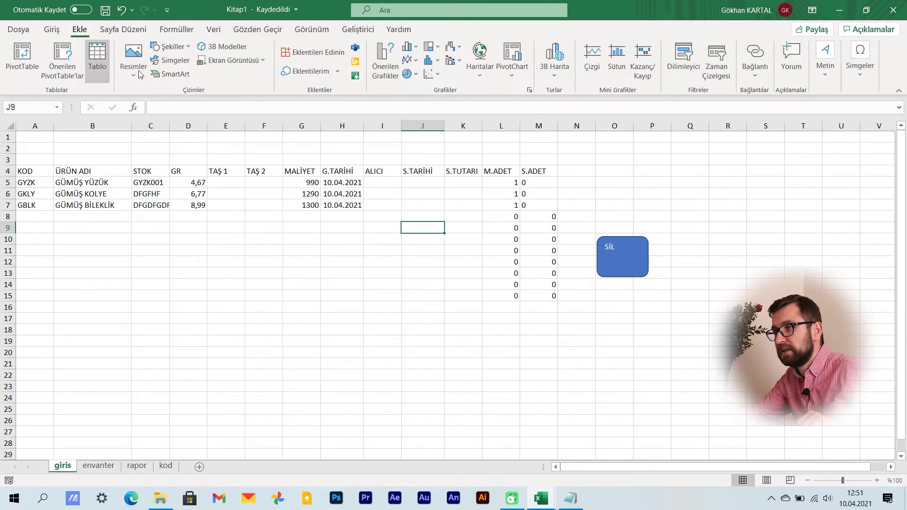
click(169, 47)
click(213, 89)
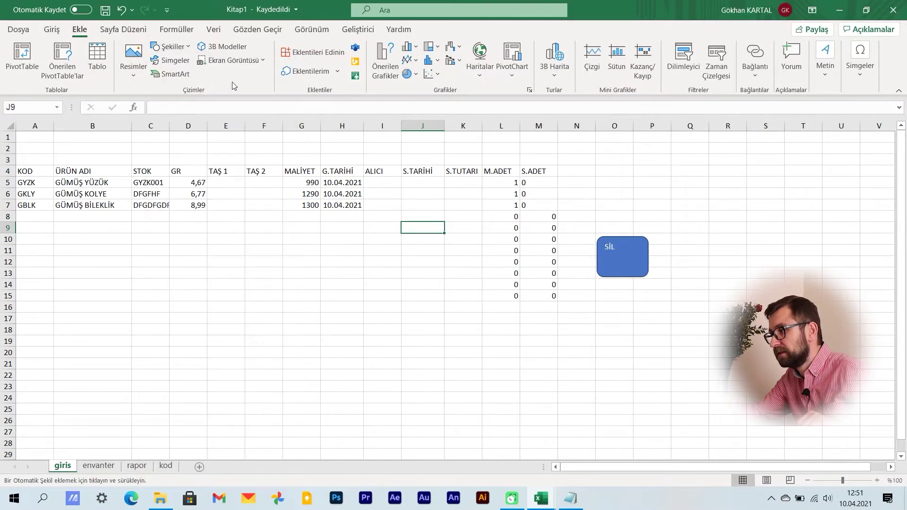
drag(599, 159, 667, 209)
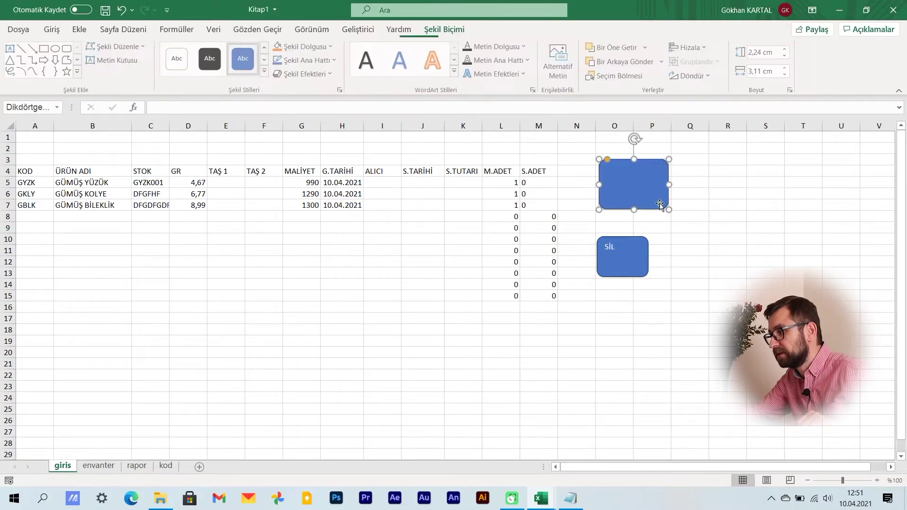
Assign the BuÇalışmaKitabı.ekle macro to the new rounded rectangle.
right_click(650, 179)
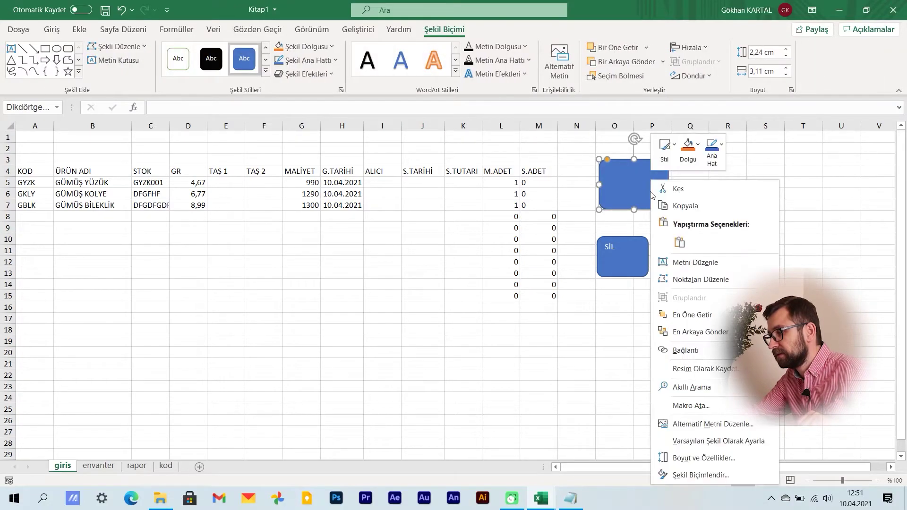
click(690, 405)
click(587, 311)
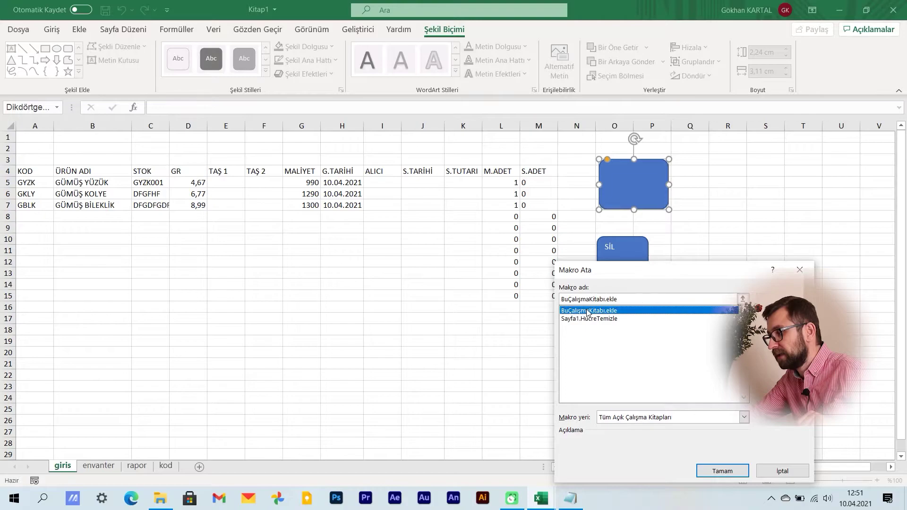
click(707, 474)
click(690, 389)
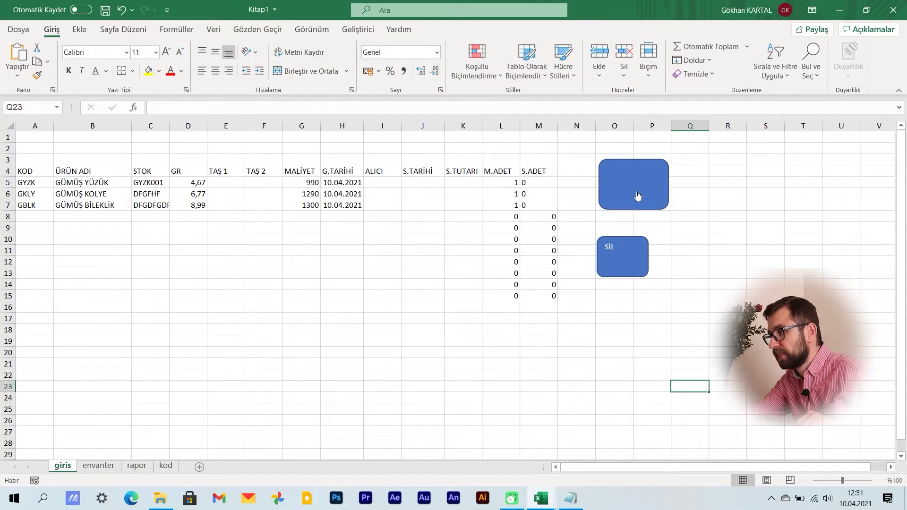
Add the item to envanter and autofit its date, product and stock columns (H, B, C).
click(637, 196)
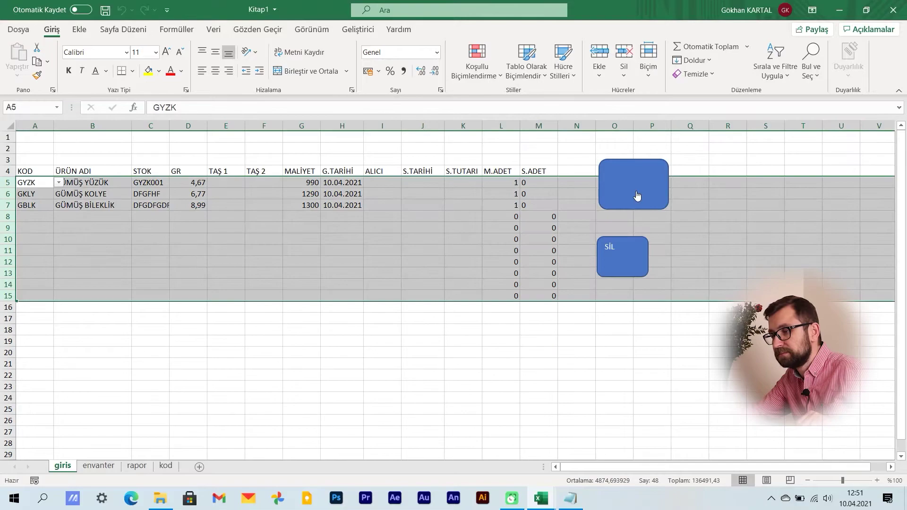
click(110, 467)
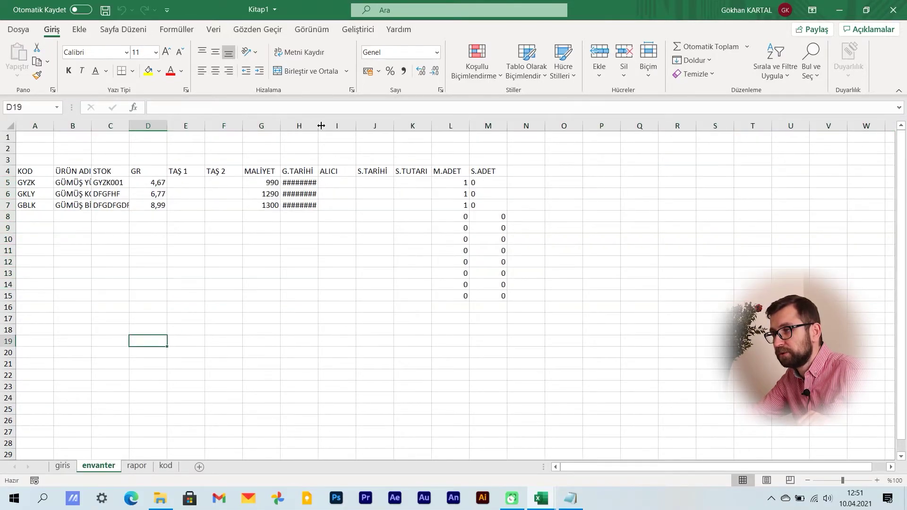
double_click(319, 125)
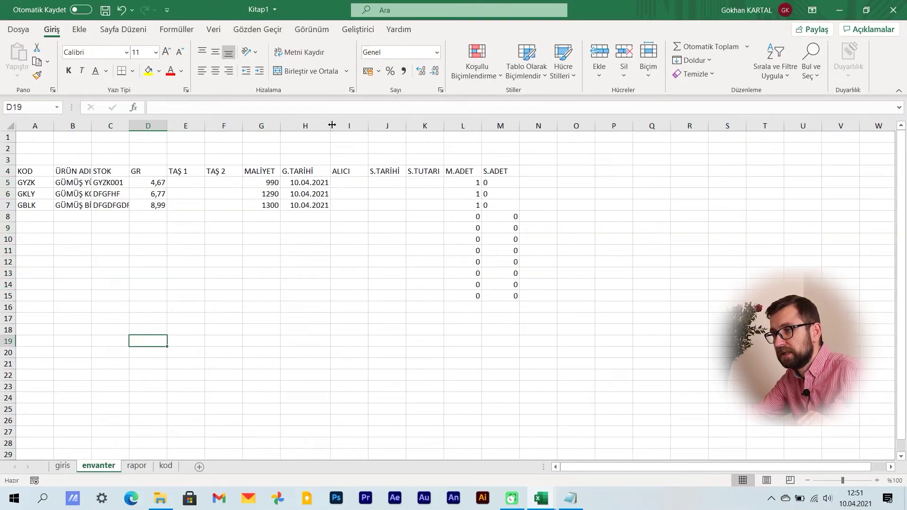
click(133, 258)
double_click(89, 125)
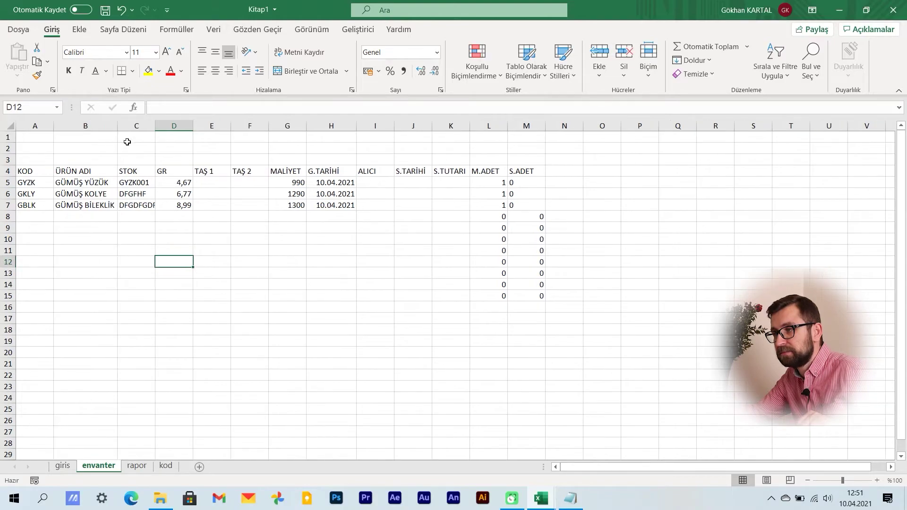
double_click(155, 126)
Clear the entered item rows on the giris sheet with SİL.
click(63, 466)
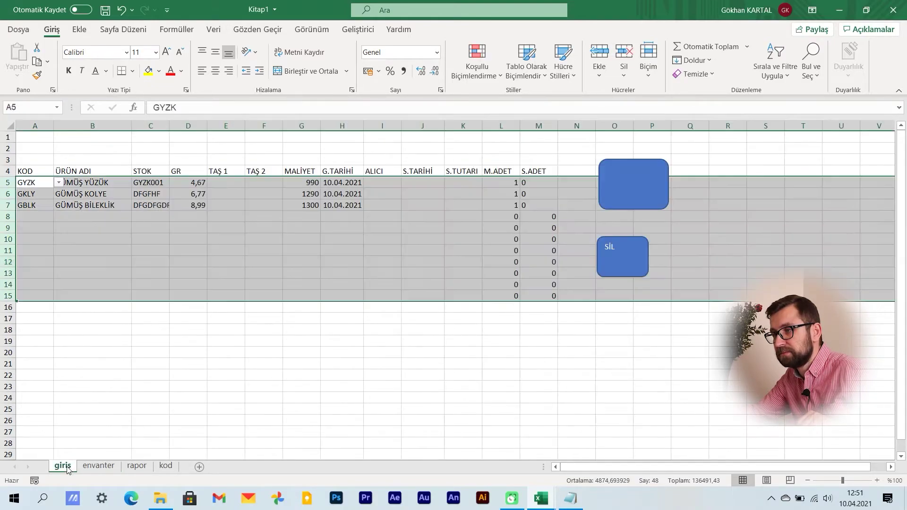
click(86, 269)
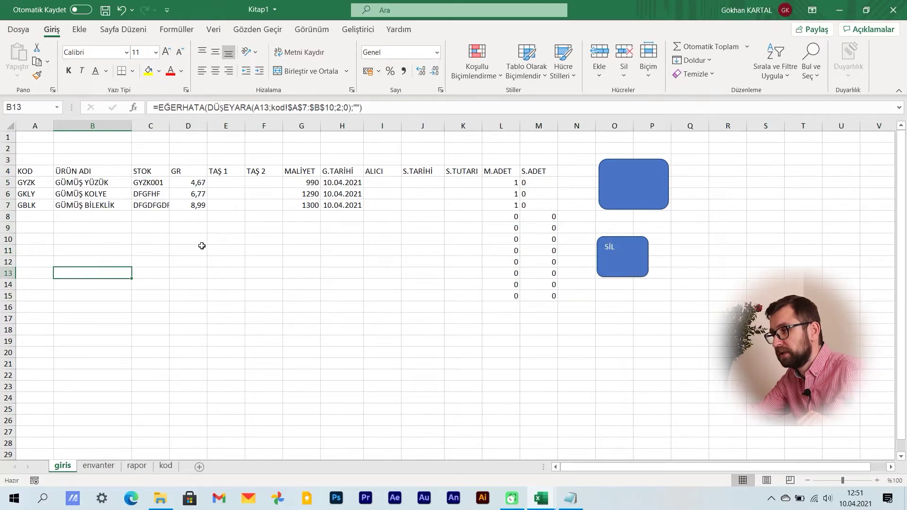
click(217, 250)
click(612, 260)
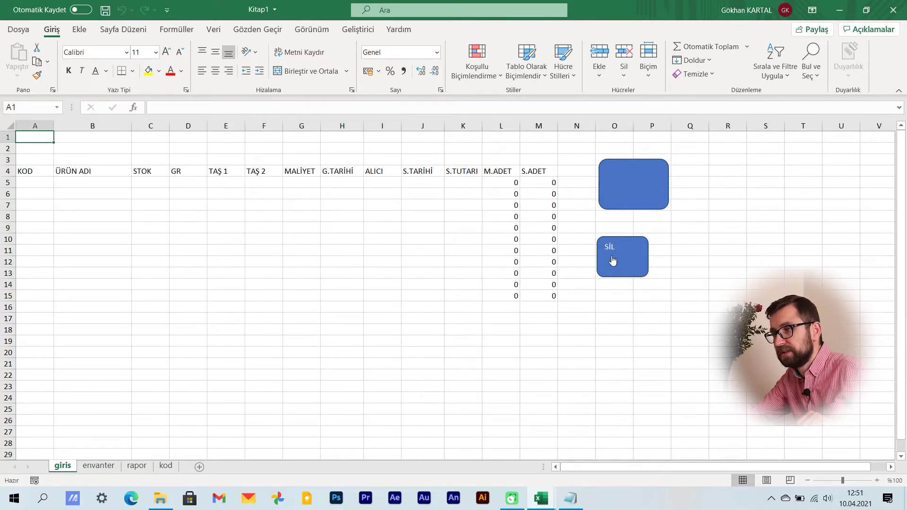
Enter a GKP item in giris row 5: stock dgedg, 2,45 g, cost 600, dated 10.04.2021.
click(27, 181)
click(58, 182)
click(33, 215)
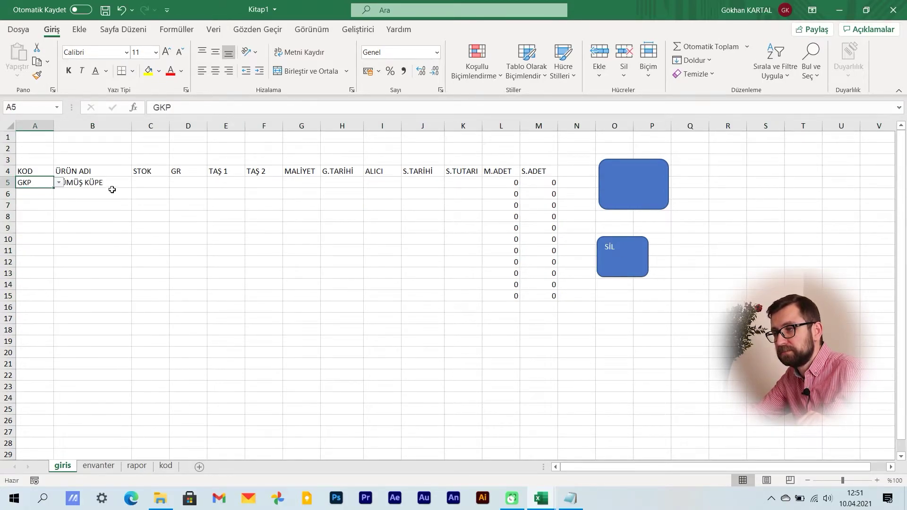
double_click(151, 185)
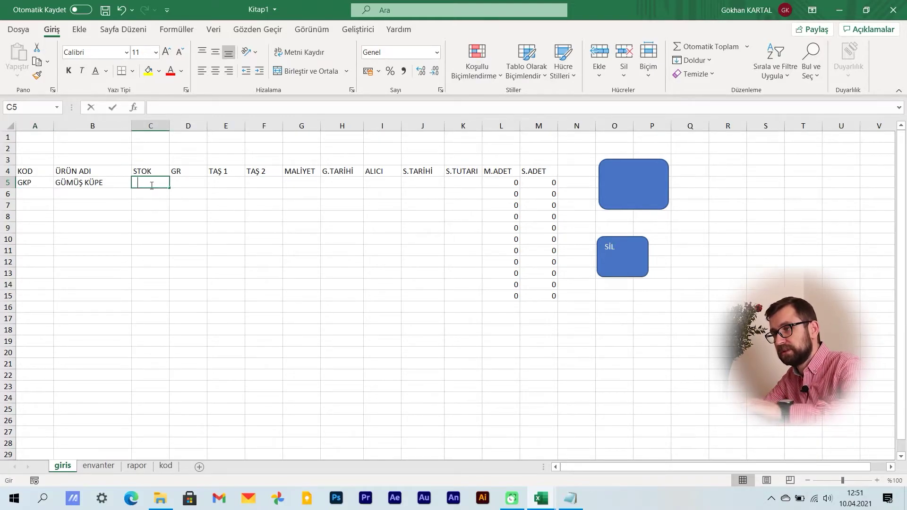
text(dgedg)
click(193, 184)
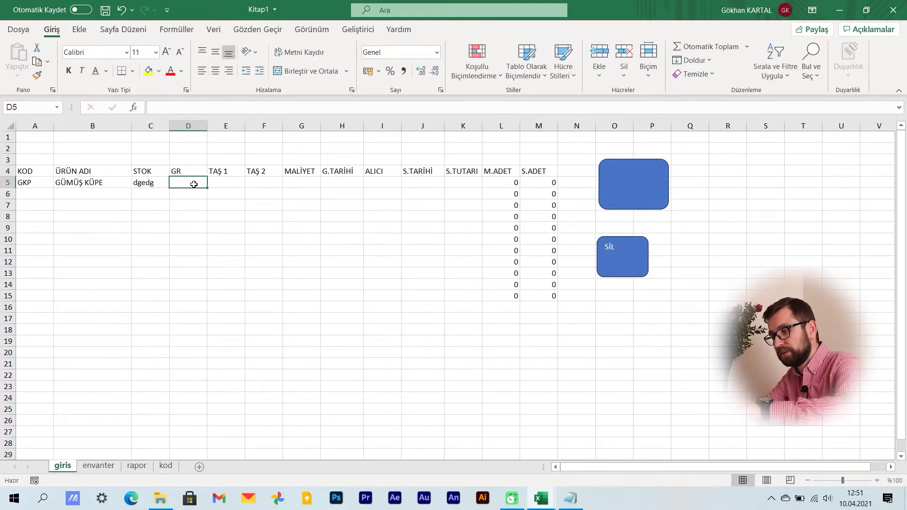
text(2,4)
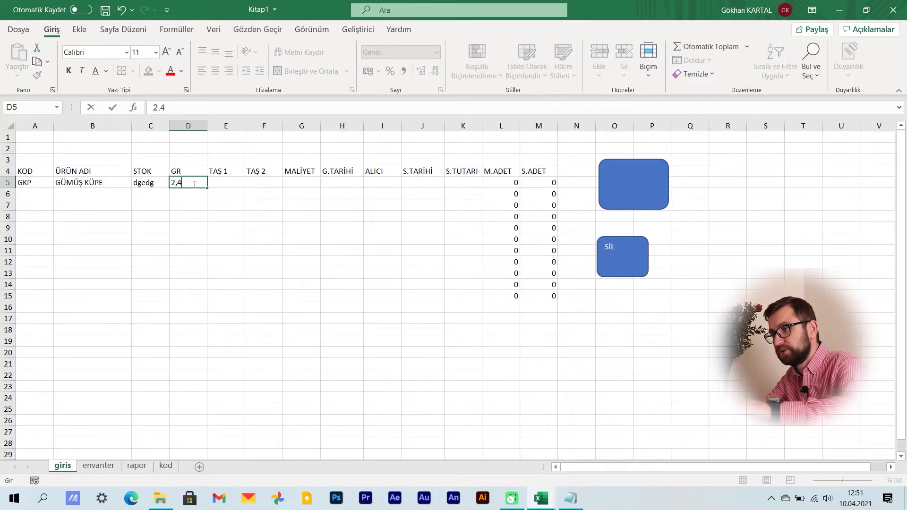
key(Tab)
key(Tab)
key(Tab)
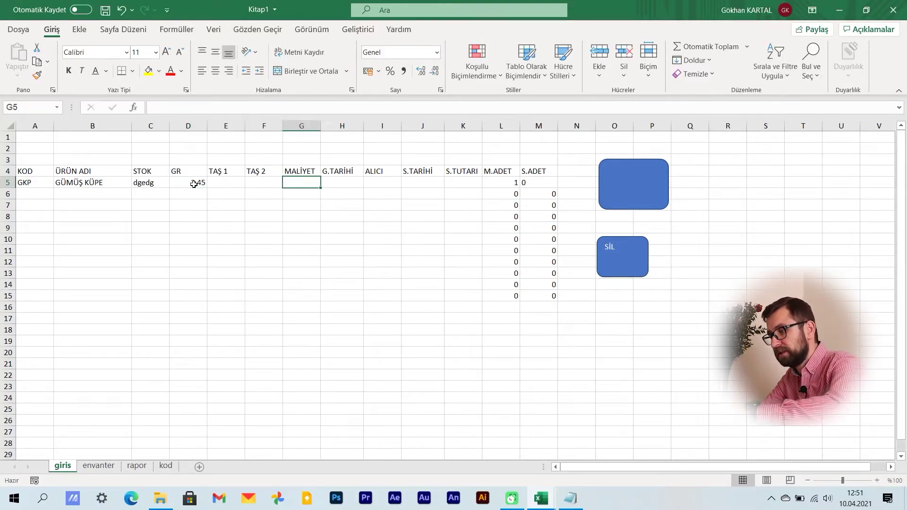
text(600)
key(Tab)
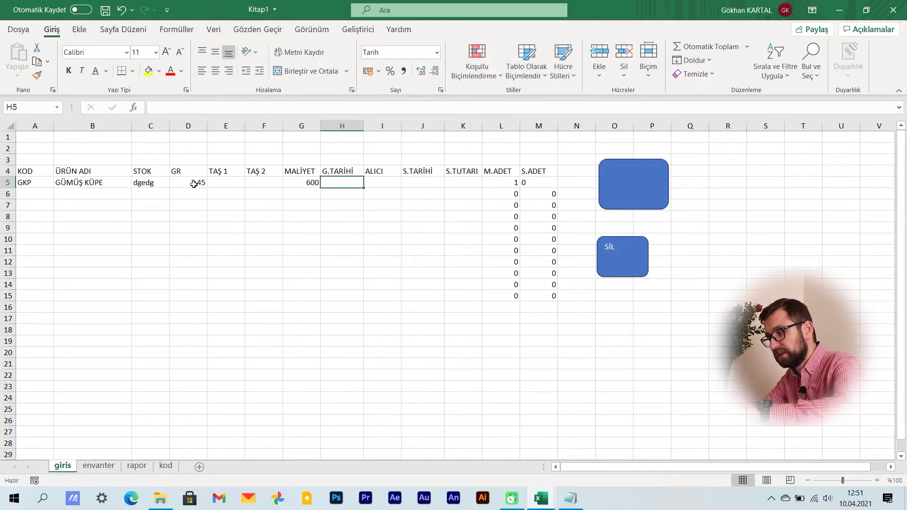
text(10.4.)
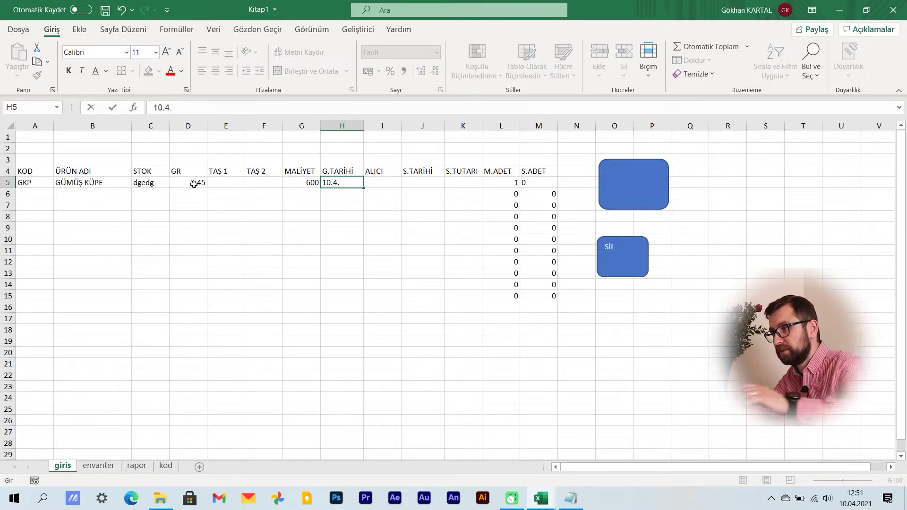
key(Tab)
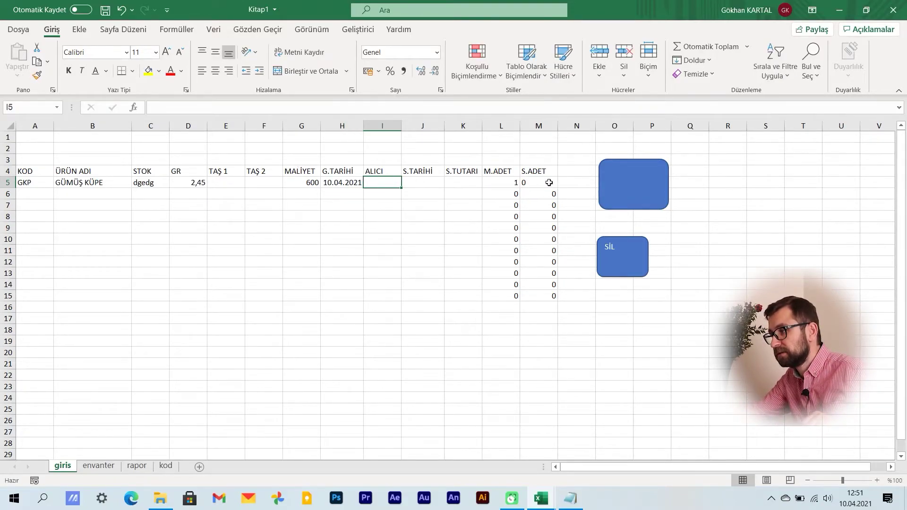
Add the GKP row to envanter and check it appears as row 8.
click(633, 190)
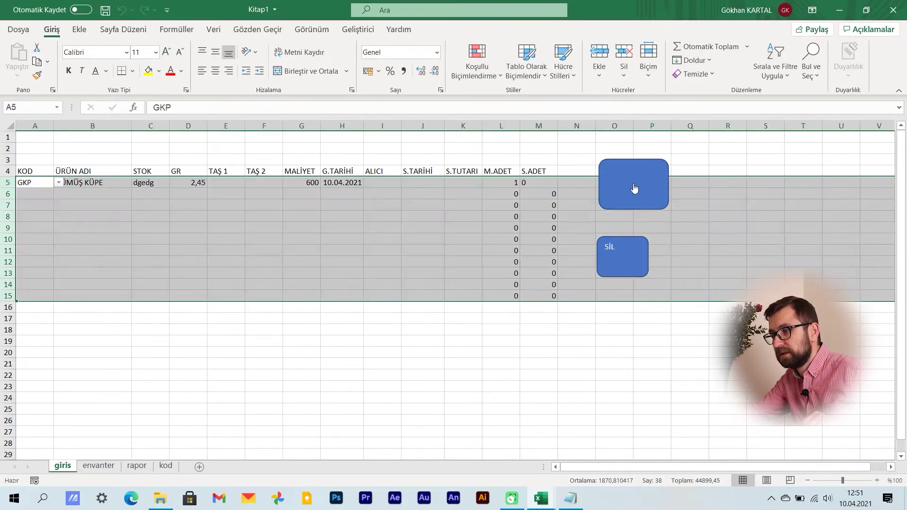
click(98, 466)
click(125, 248)
Record the GKLY necklace as sold to a buyer on 10.04.2021 for 2000.
click(135, 215)
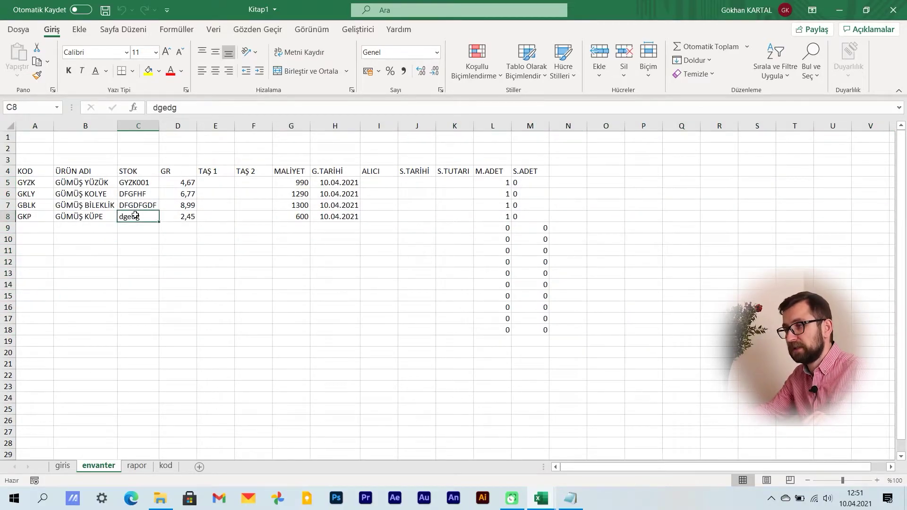
key(Right)
key(Right)
key(Right)
key(Right)
key(Right)
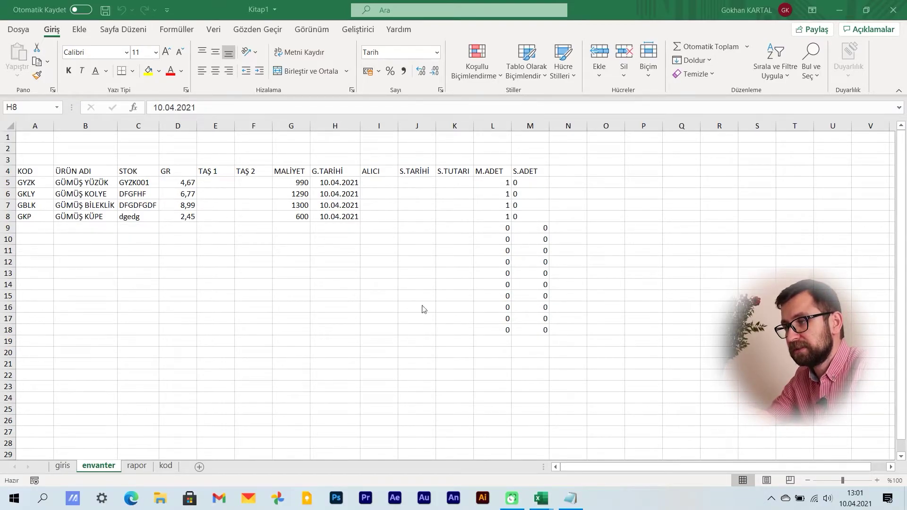
click(381, 195)
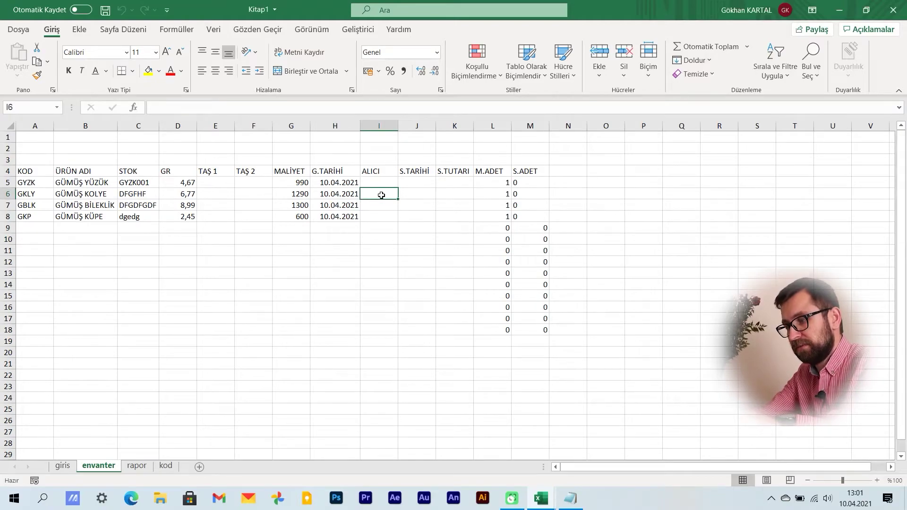
text(FALAN FİLAN)
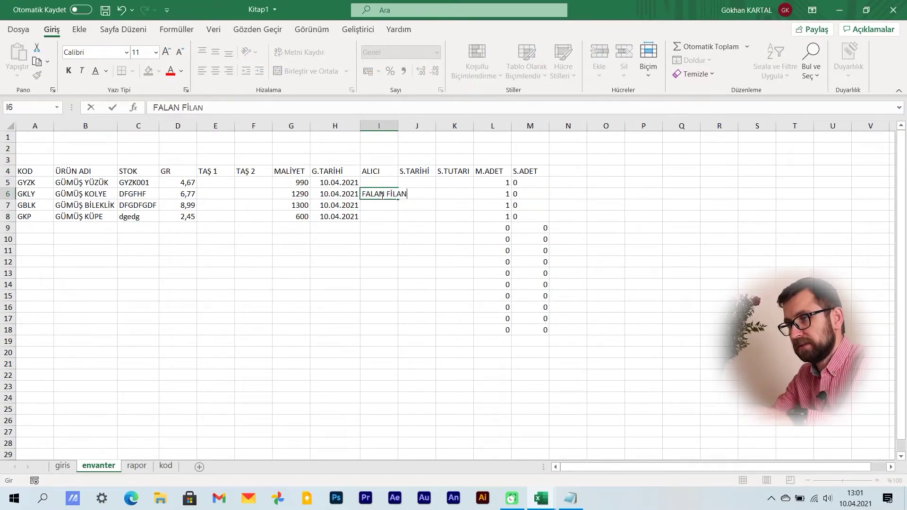
key(Tab)
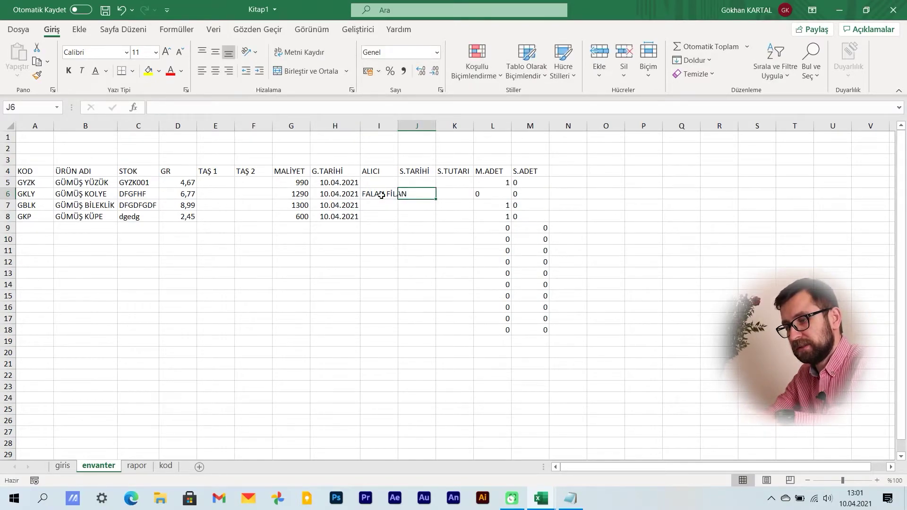
text(10.04)
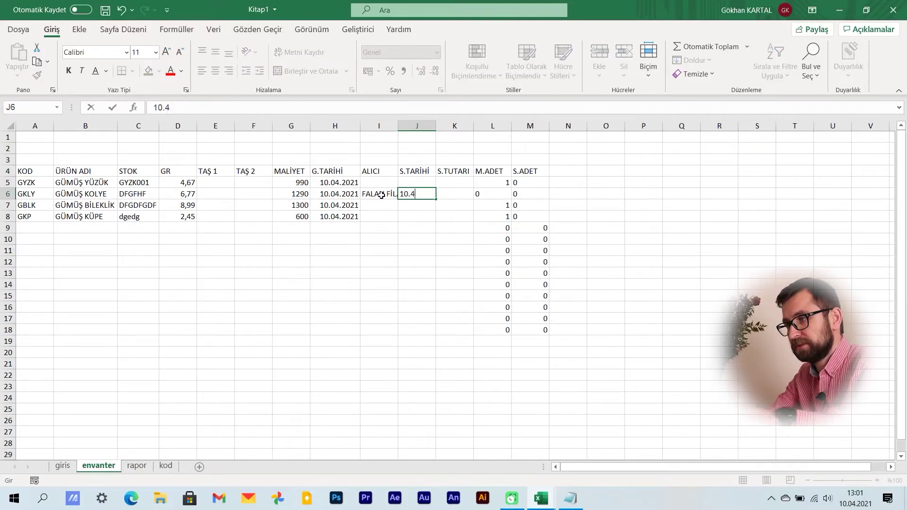
text(.2021)
key(Tab)
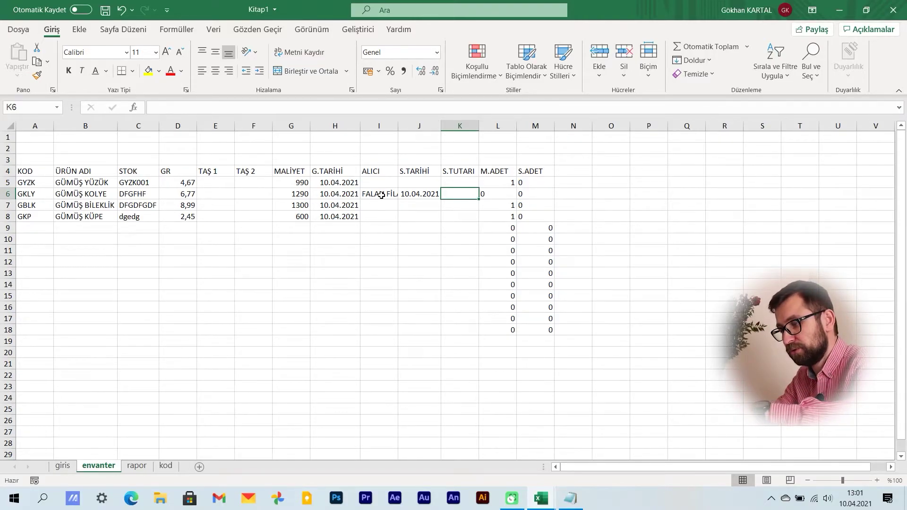
text(2000)
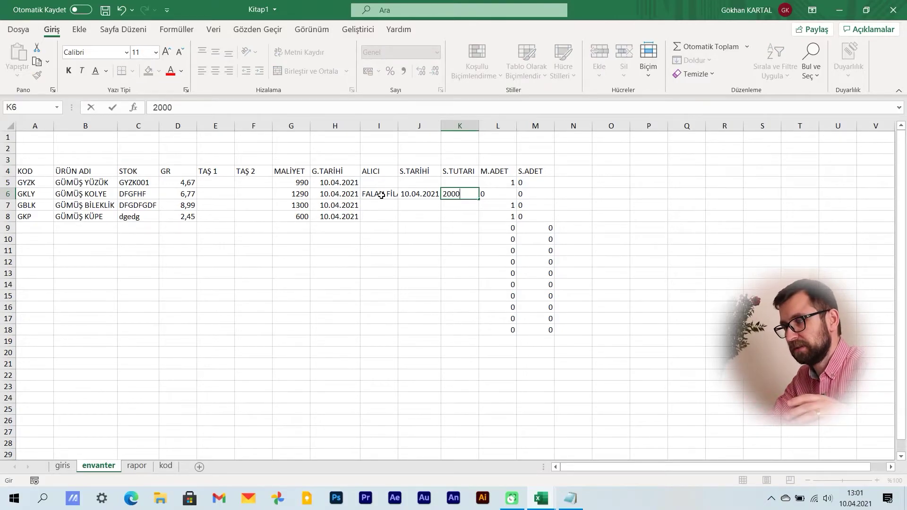
key(Tab)
key(Right)
key(Left)
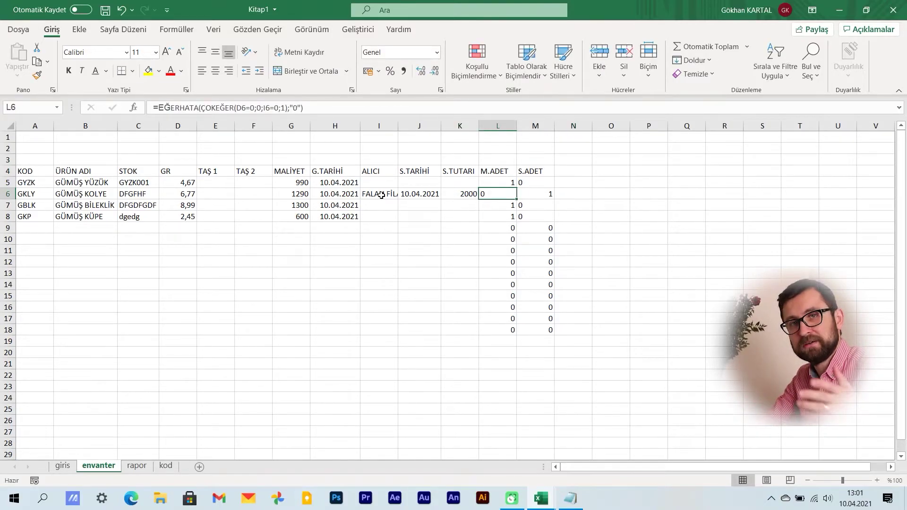
key(Left)
key(Left)
key(Left)
key(Left)
key(Left)
key(Left)
key(Left)
key(Left)
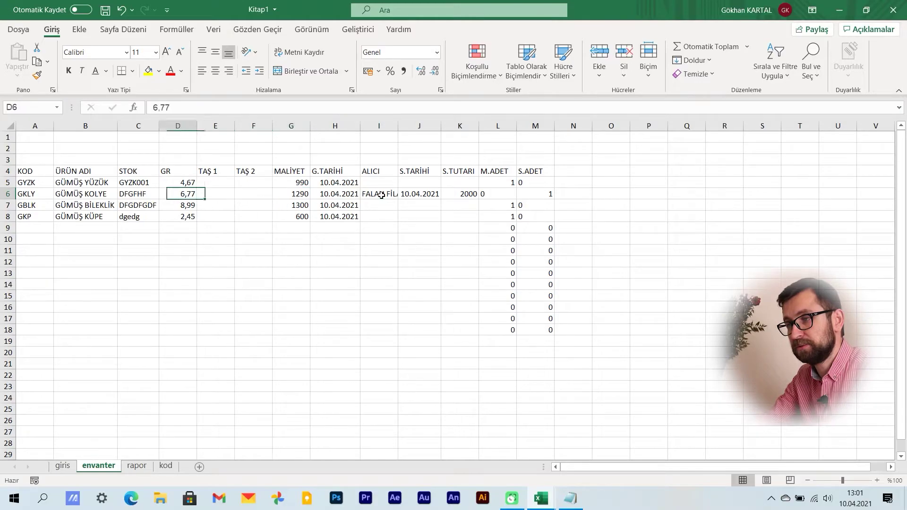
key(Left)
key(Left)
key(Left)
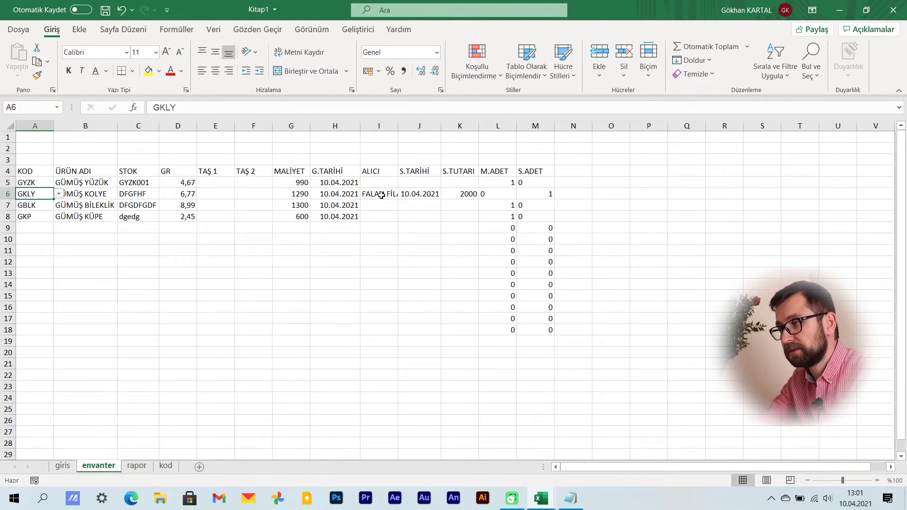
Right-align the M.ADET and S.ADET values in rows 5–18.
drag(380, 194, 448, 195)
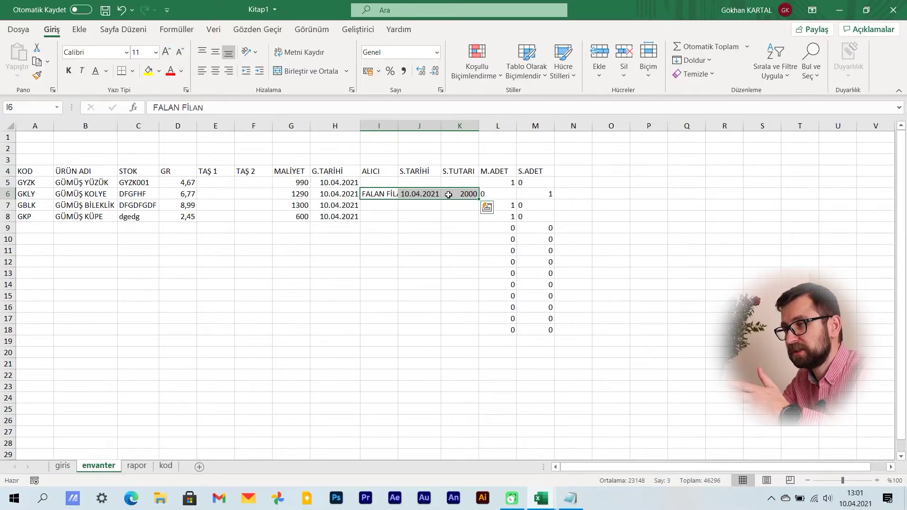
click(494, 192)
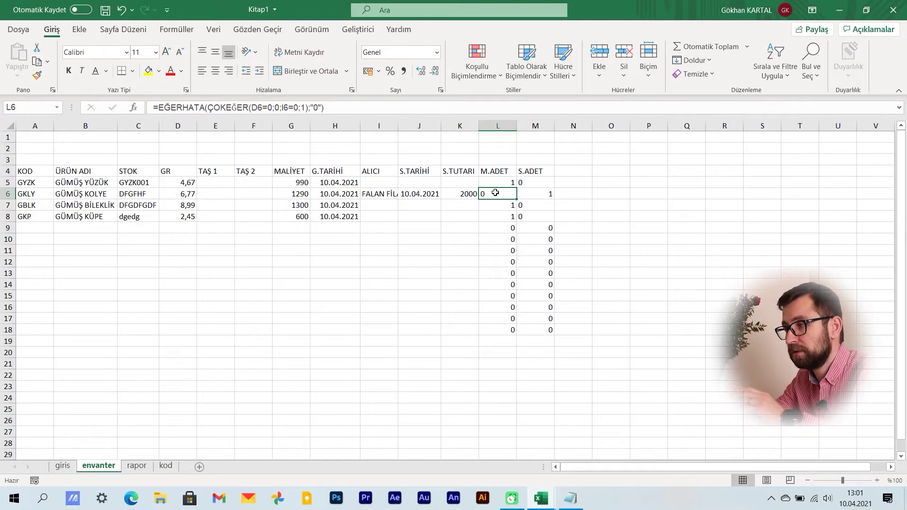
click(535, 193)
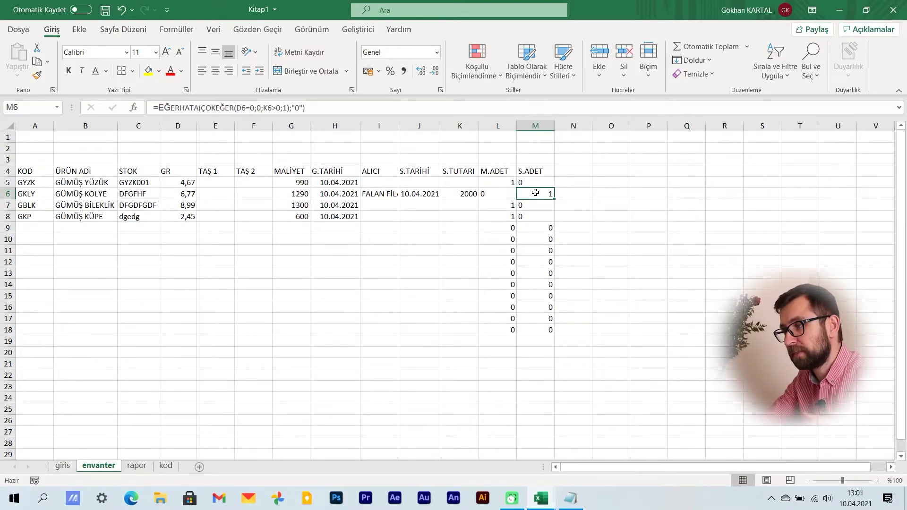
drag(501, 181, 535, 330)
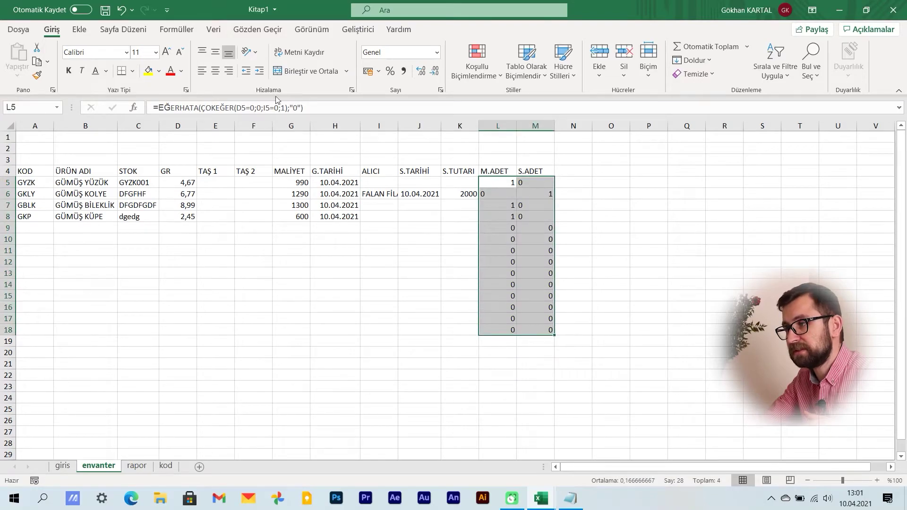
click(228, 71)
click(601, 276)
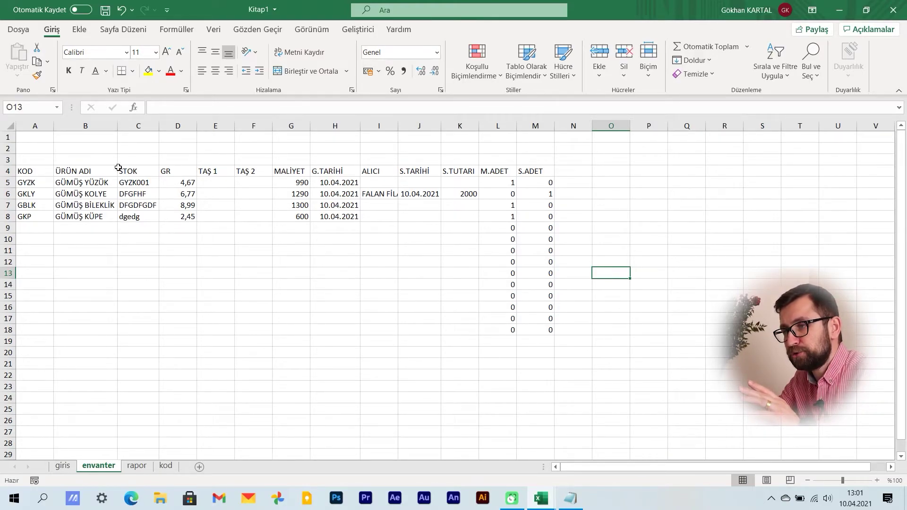
Add a conditional formatting rule =$M5=1 with red fill to the table A5:M18.
drag(38, 183, 529, 334)
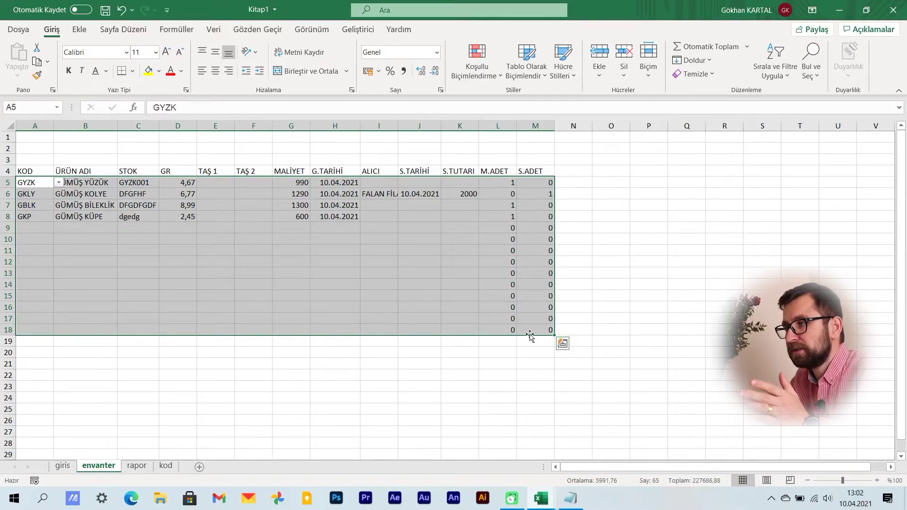
click(496, 75)
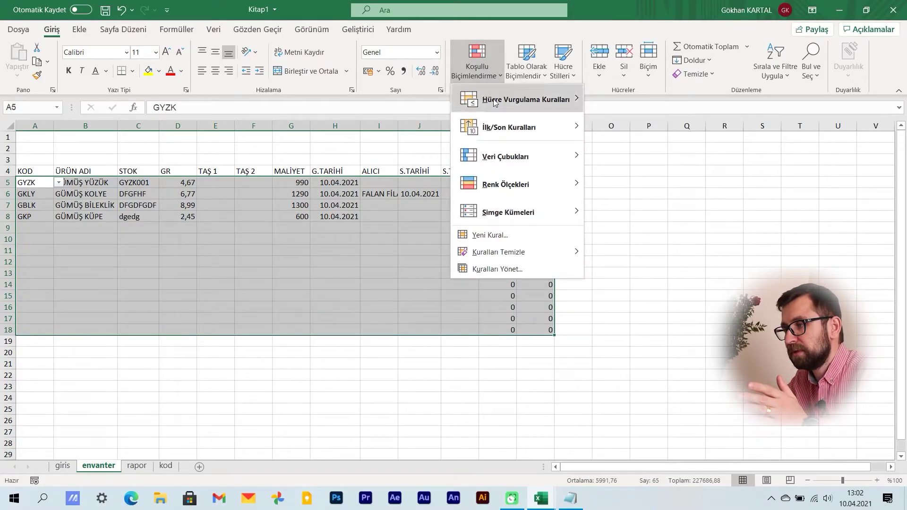
click(489, 235)
click(633, 297)
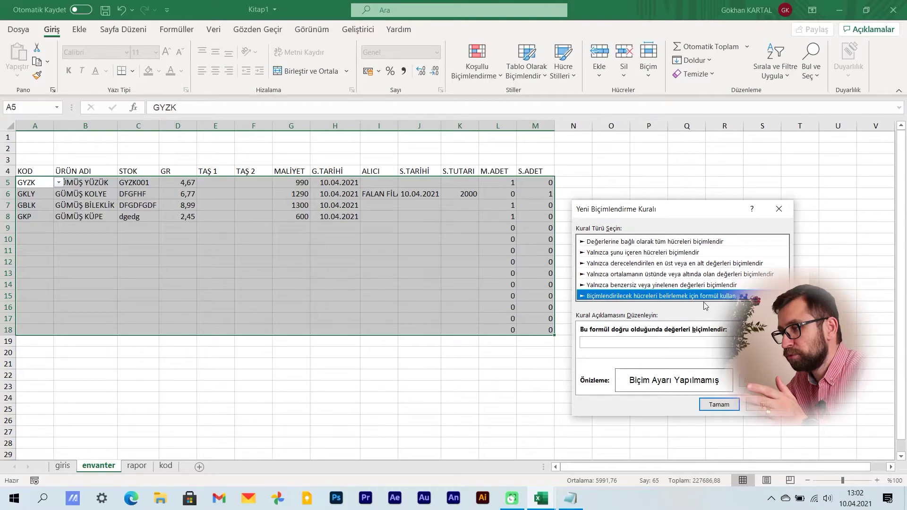
click(637, 342)
text(=$A)
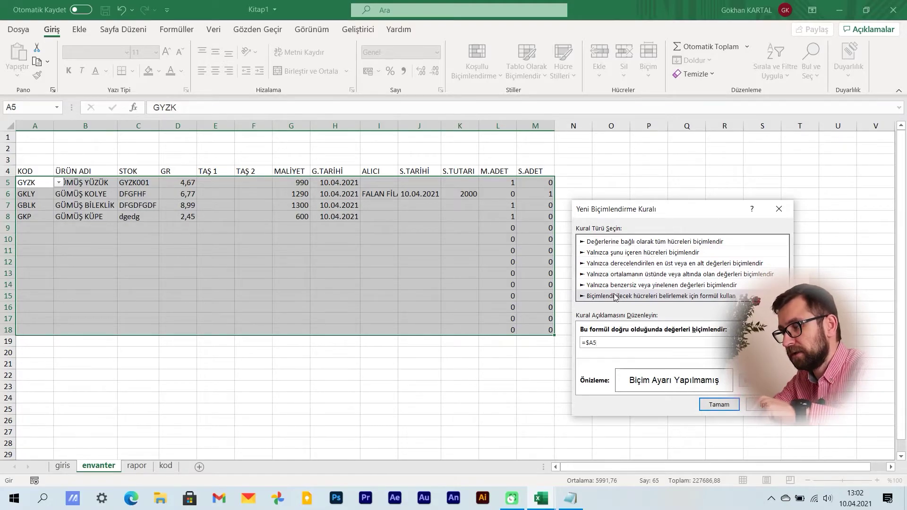
key(BackSpace)
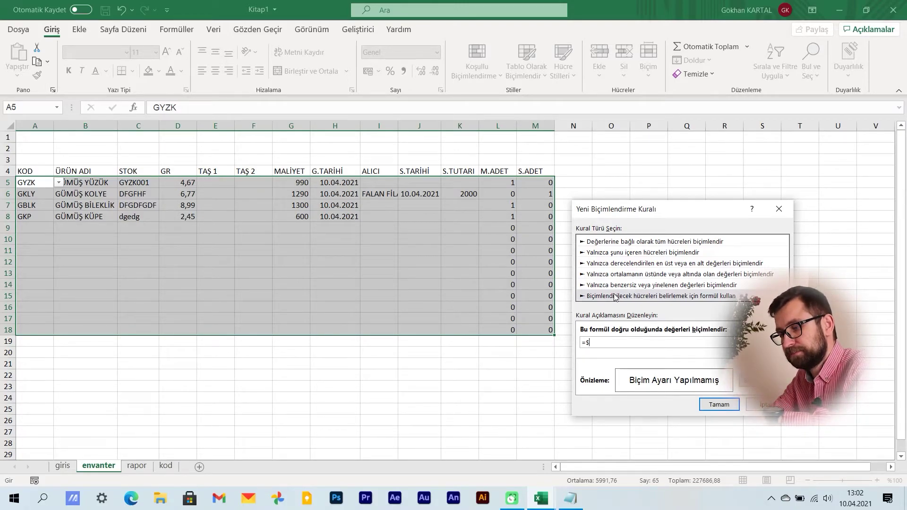
text(M5)
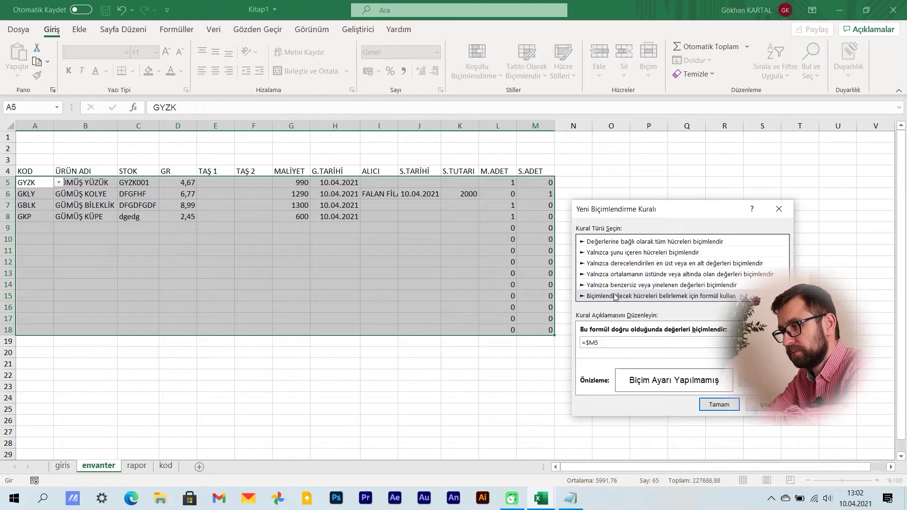
text(=1)
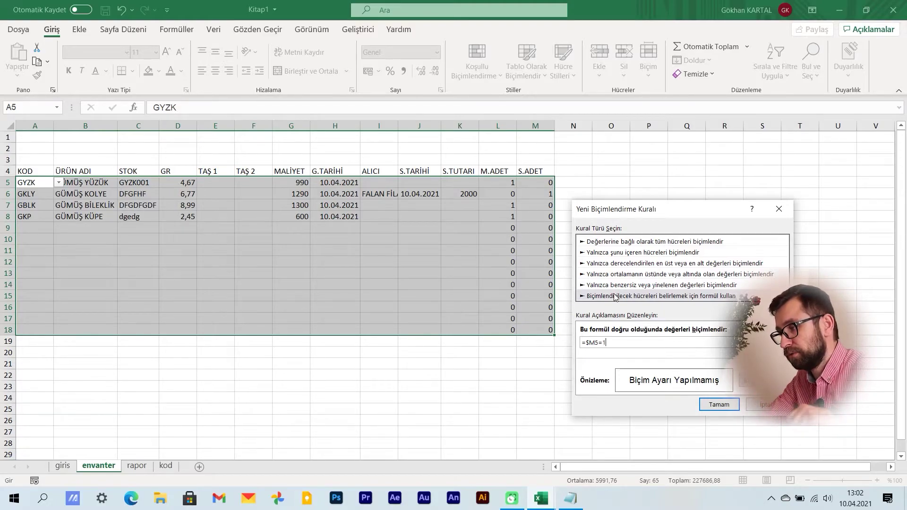
click(751, 380)
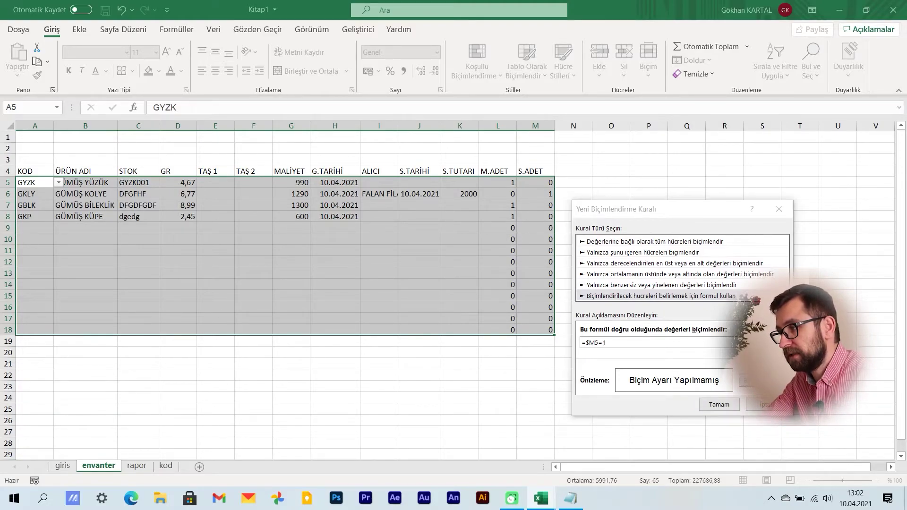
click(695, 168)
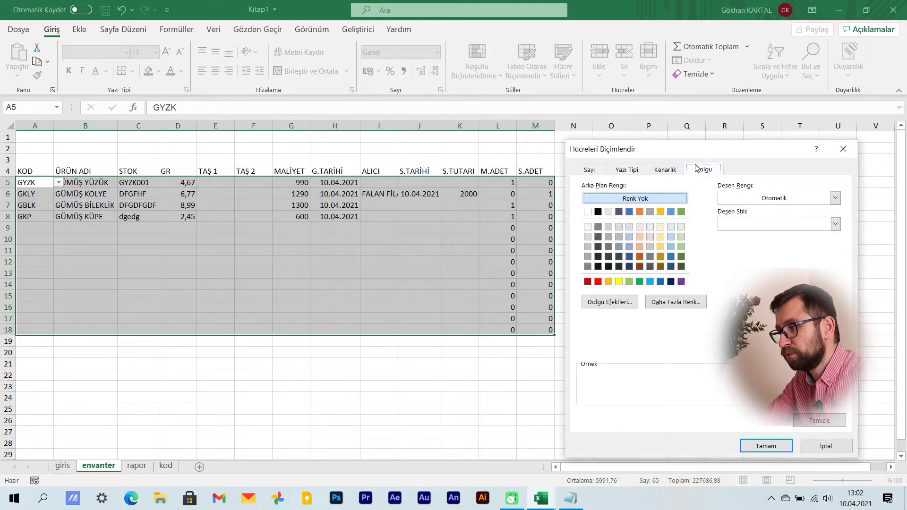
click(598, 282)
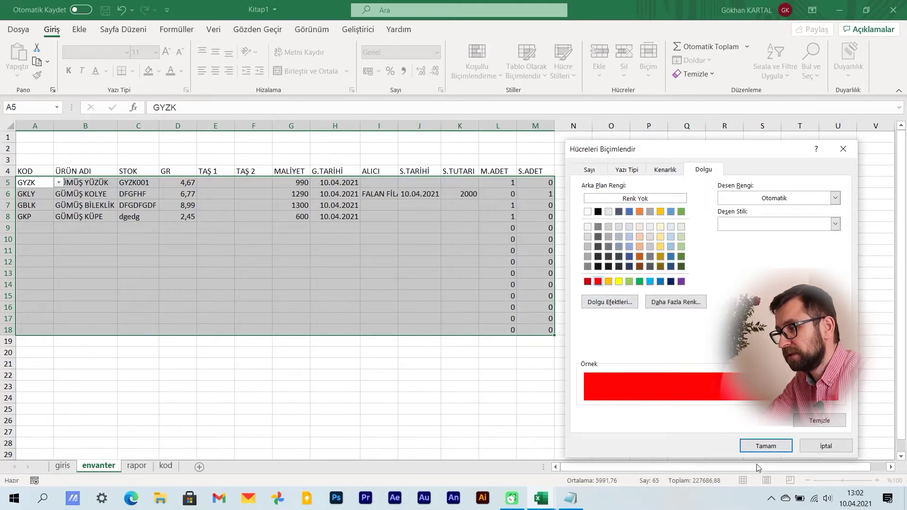
click(765, 446)
click(719, 405)
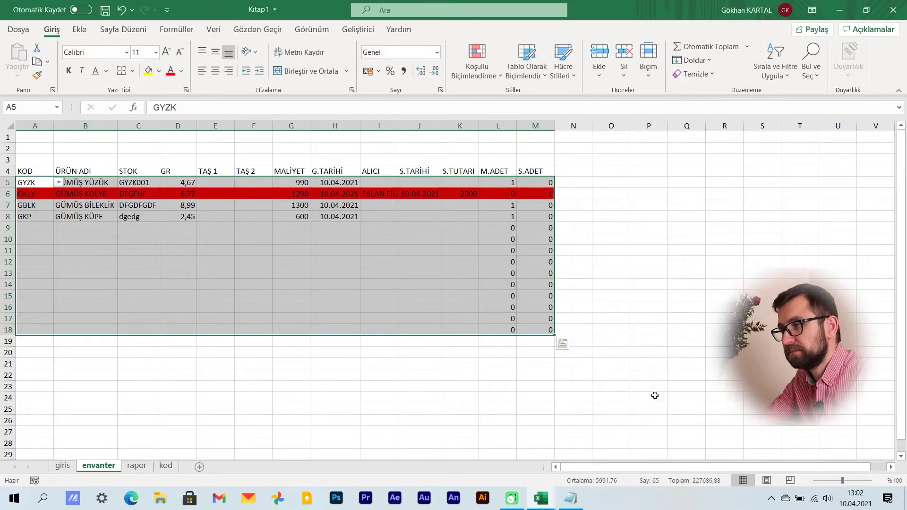
Check the S.ADET formula on the sold GKLY row 6.
click(648, 385)
click(531, 191)
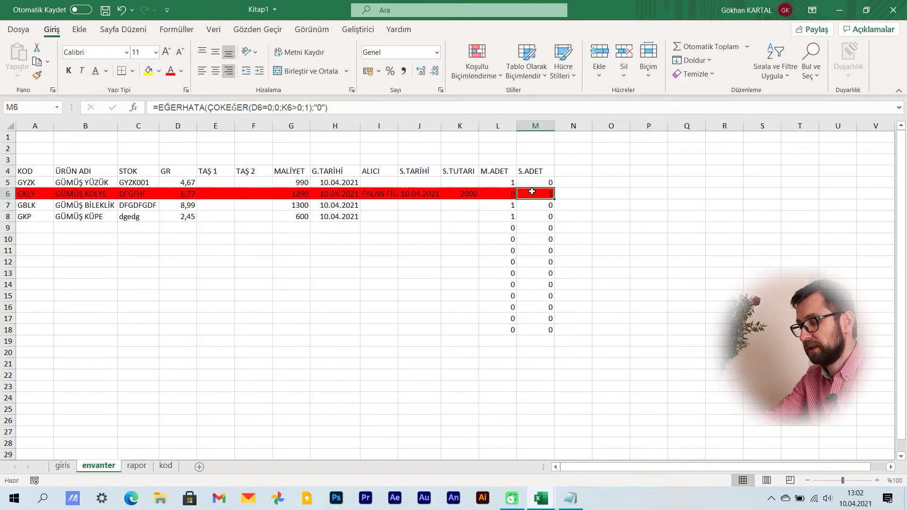
key(Down)
key(Up)
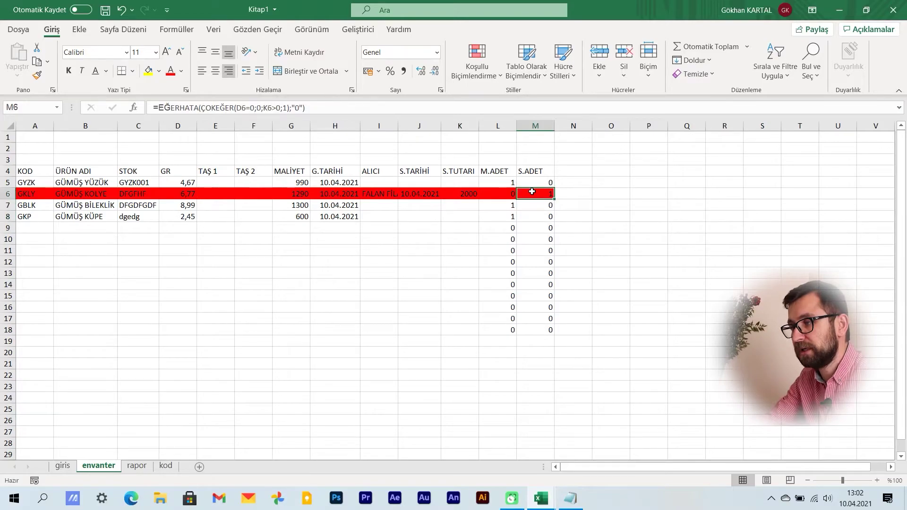
key(Left)
key(Left)
key(Left)
key(Left)
key(Left)
key(Left)
key(Left)
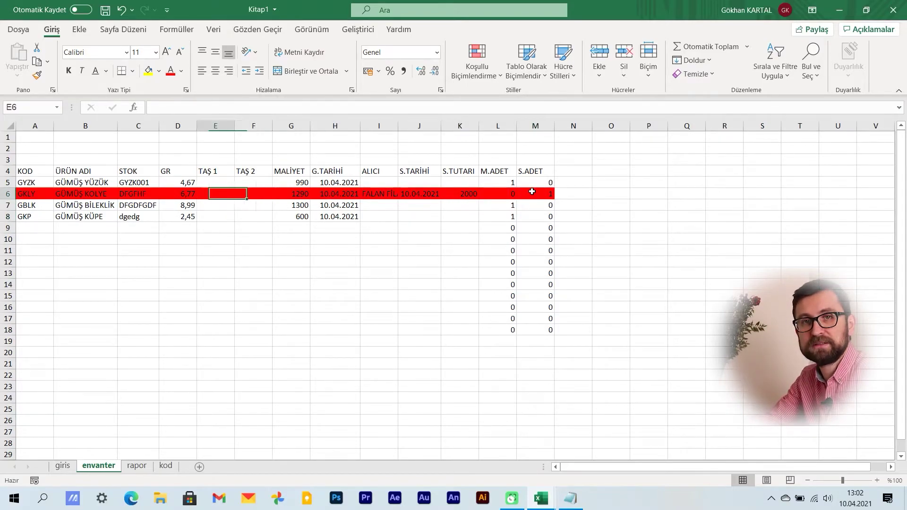
key(Left)
key(Left)
key(Left)
Record the GKP earring as sold to a buyer on 10.04.2021 for 1000.
key(Left)
key(Right)
key(Right)
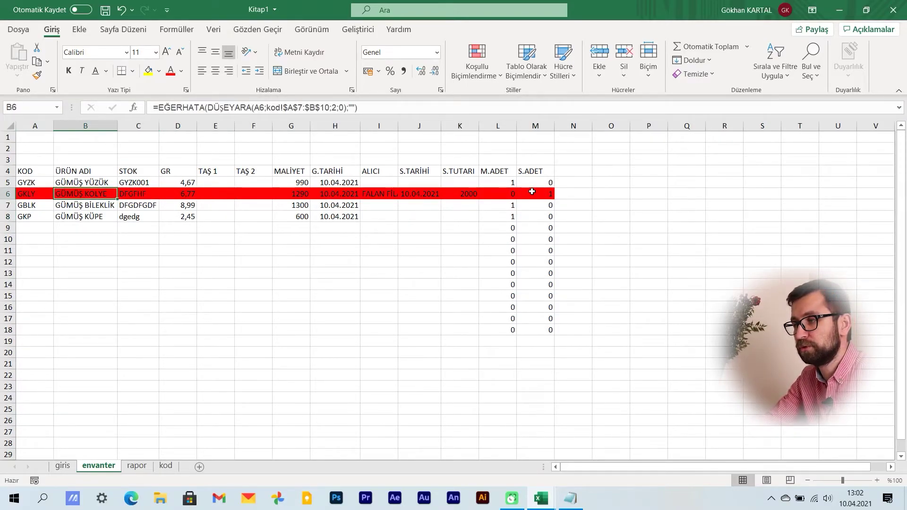
key(Right)
key(Right)
key(Right)
key(Right)
key(Right)
key(Right)
key(Down)
key(Down)
key(Left)
key(Left)
key(Left)
key(Left)
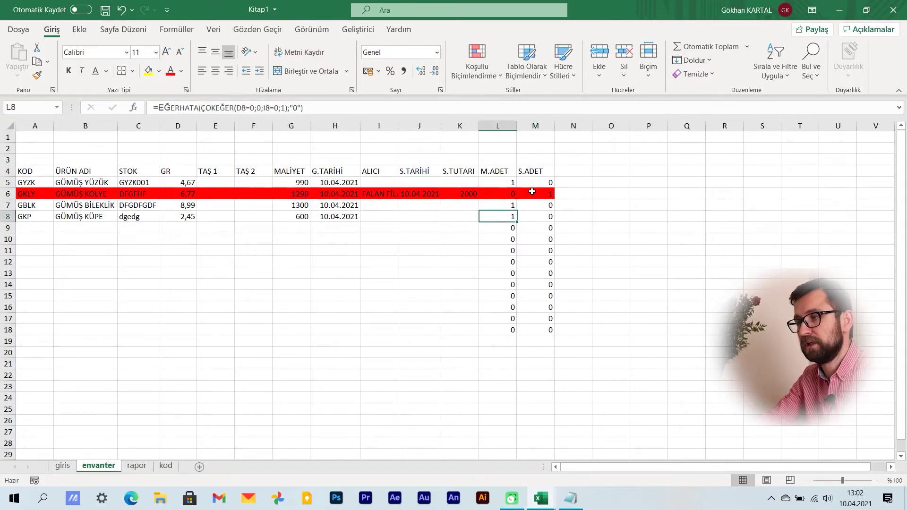
key(Left)
key(Left)
key(Left)
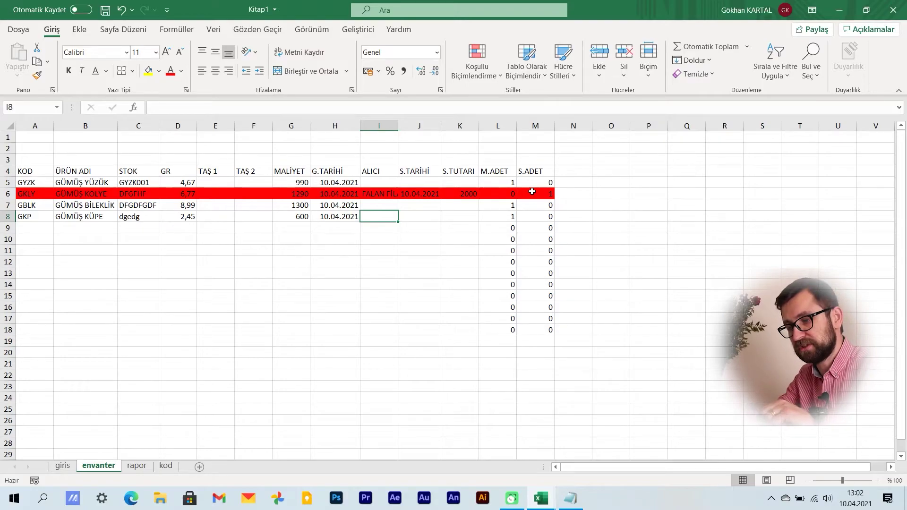
text(FALAN FİLAN)
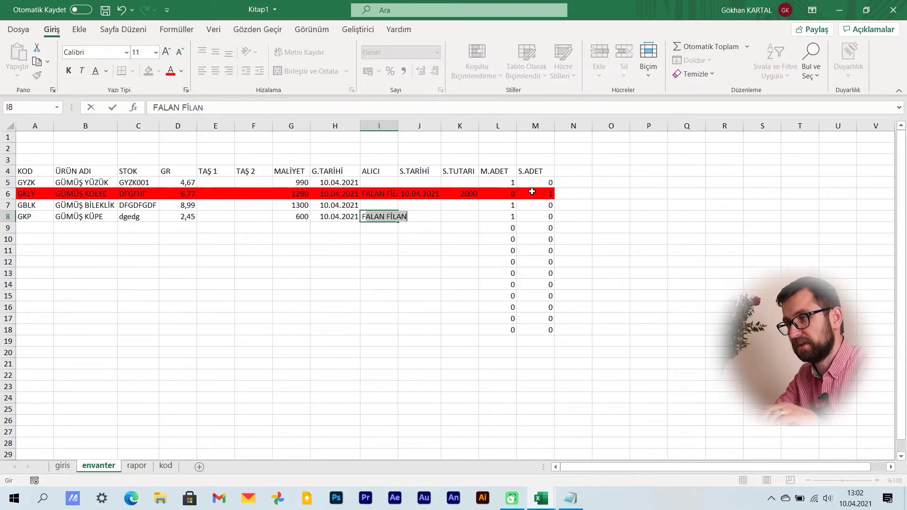
key(Tab)
text(1)
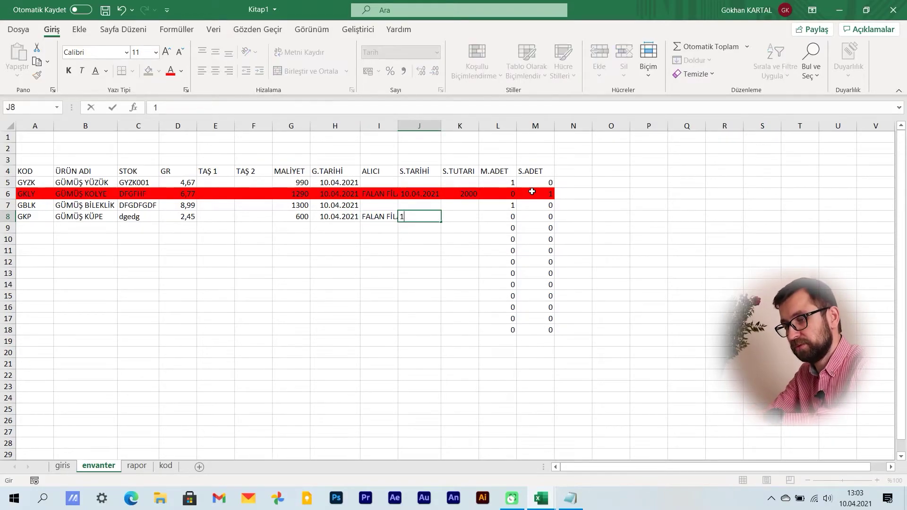
text(0.04.2)
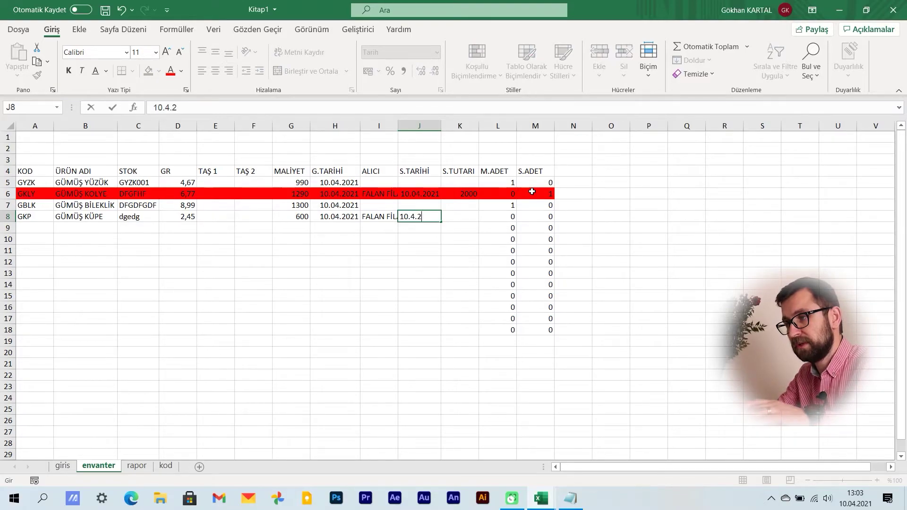
text(021)
key(Tab)
text(1)
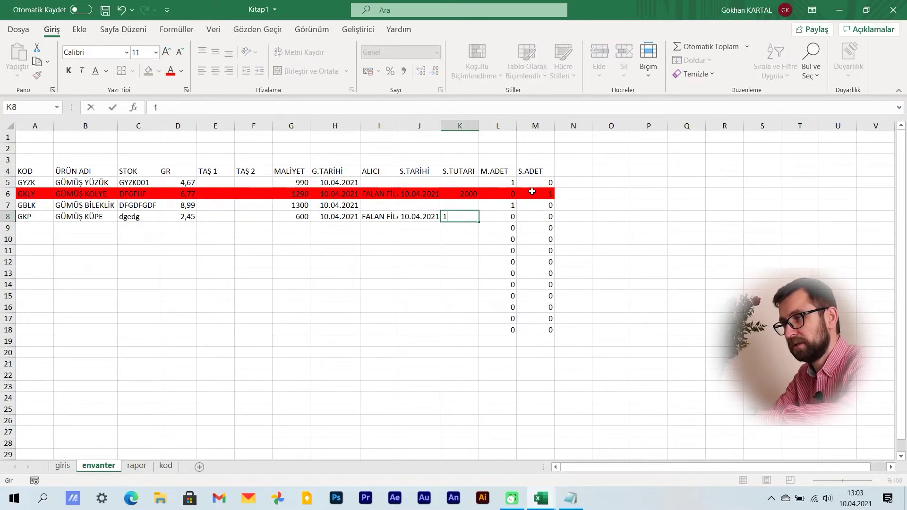
text(000)
key(Tab)
key(Tab)
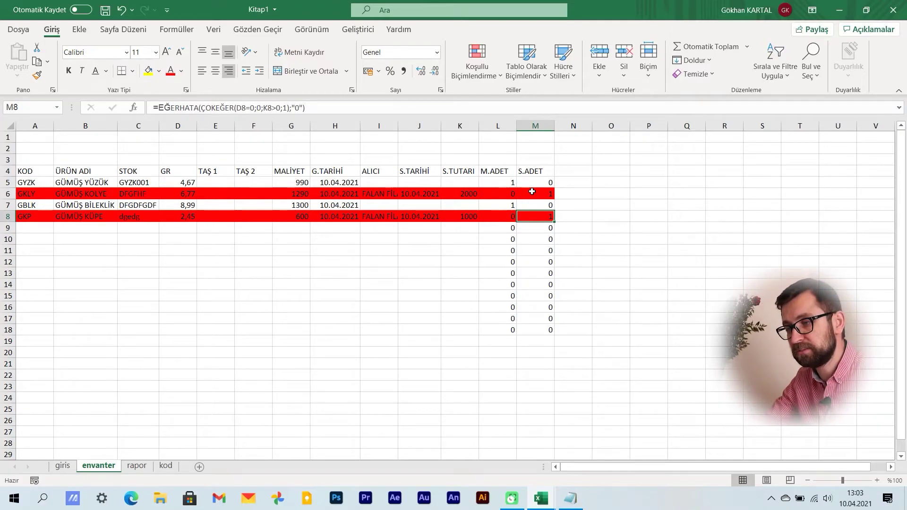
Clear the previous entry from the giris input row.
click(62, 466)
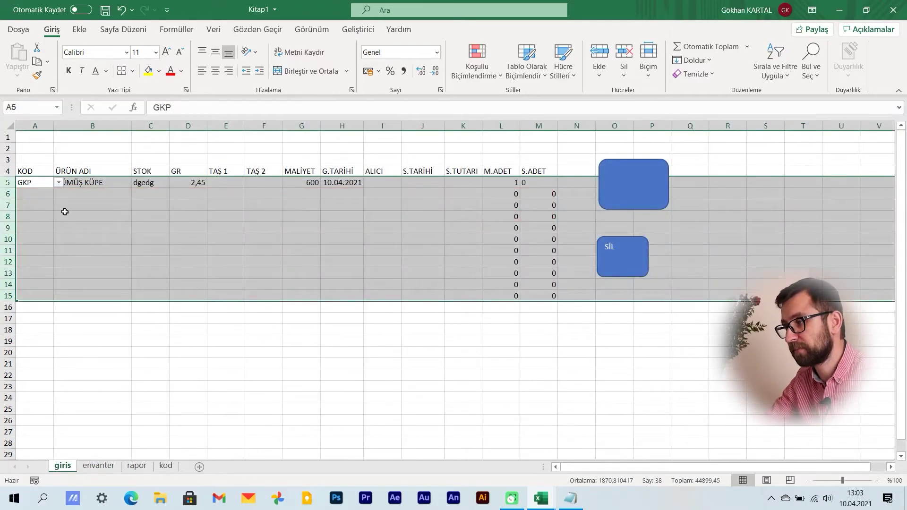
click(427, 349)
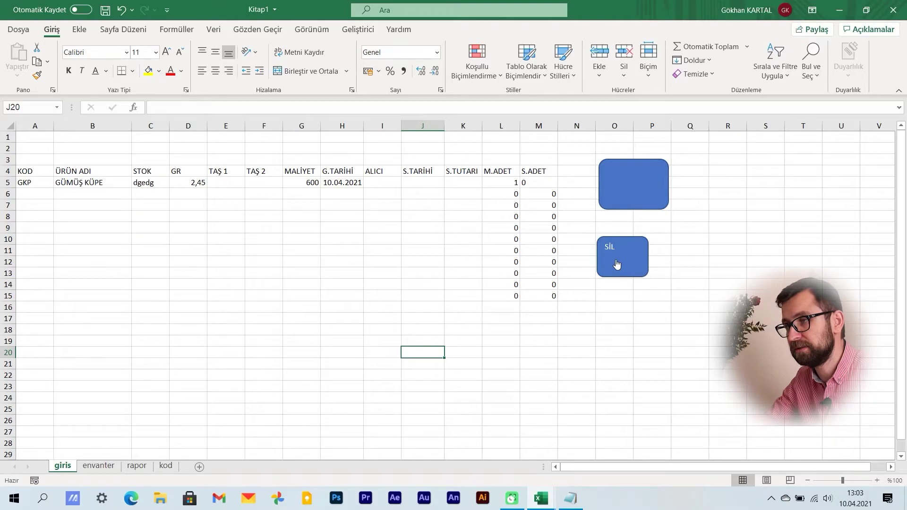
click(616, 264)
Enter GBLK in giris row 5 with stock FHDFG, 24 gr, cost 6000, dated 10.04.2021.
click(46, 183)
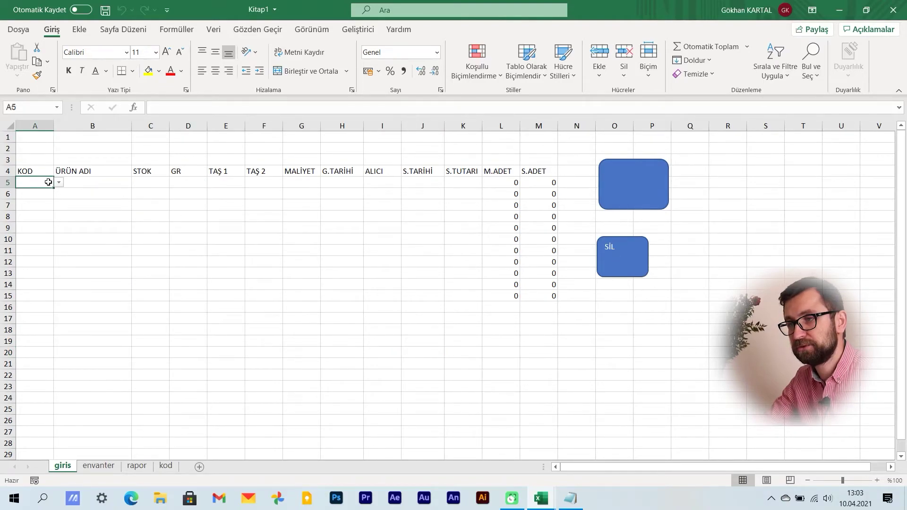
click(58, 182)
click(42, 211)
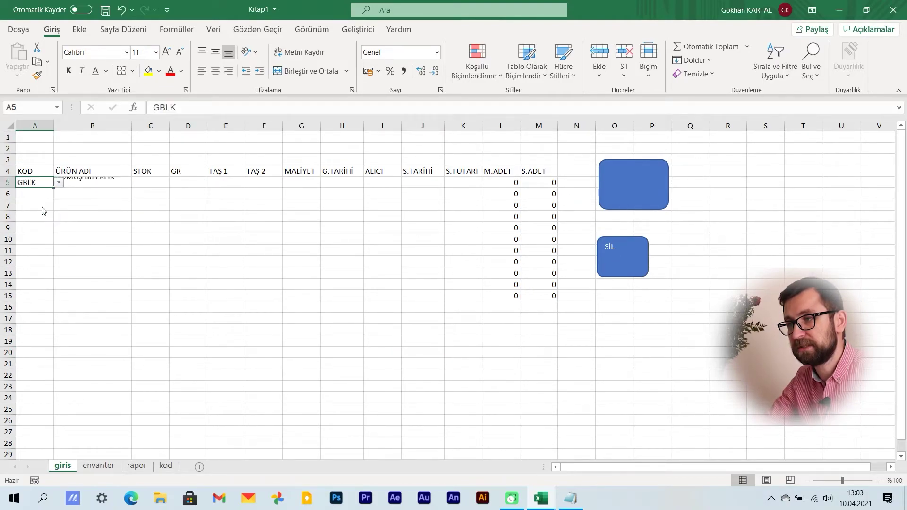
click(152, 183)
text(FHDFG)
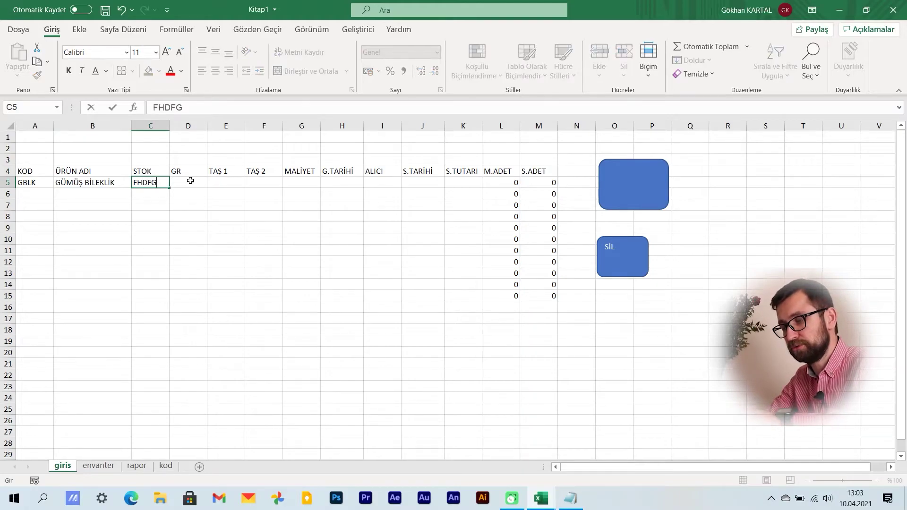
click(189, 182)
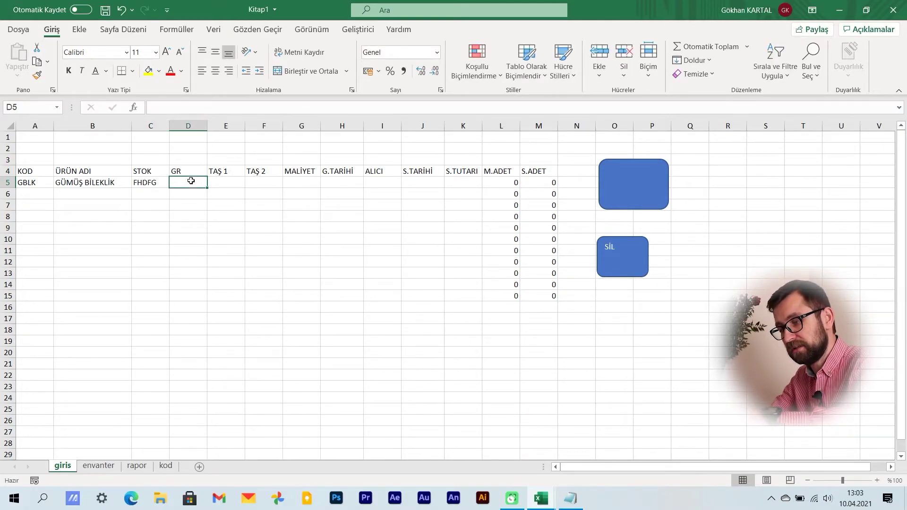
text(24)
key(Tab)
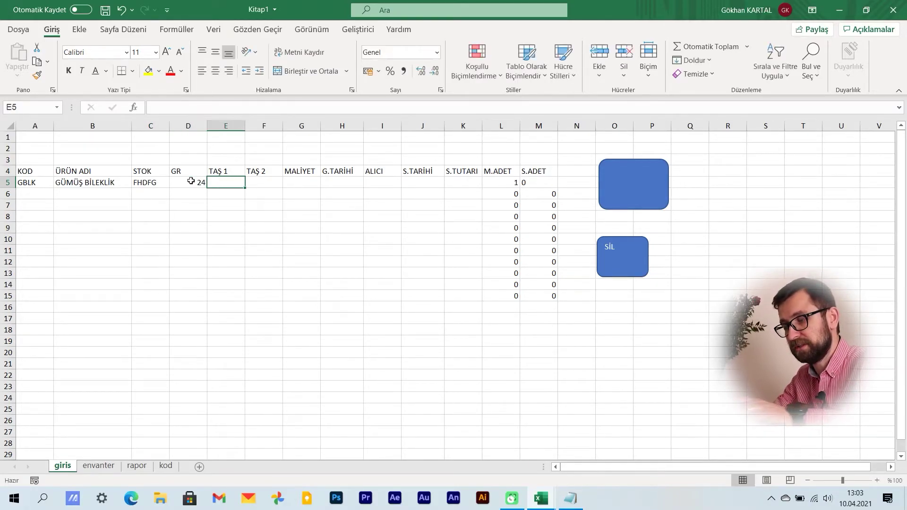
key(Tab)
key(Tab)
text(600)
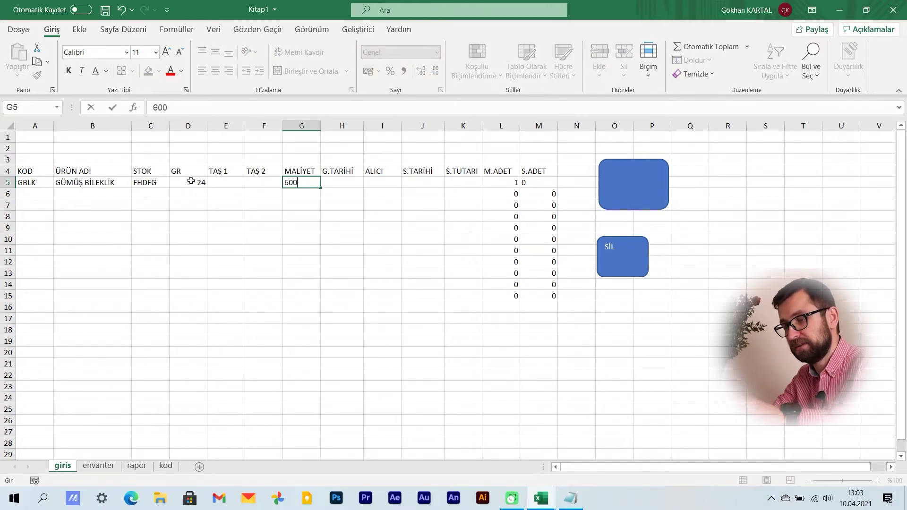
text(0)
key(Tab)
text(1)
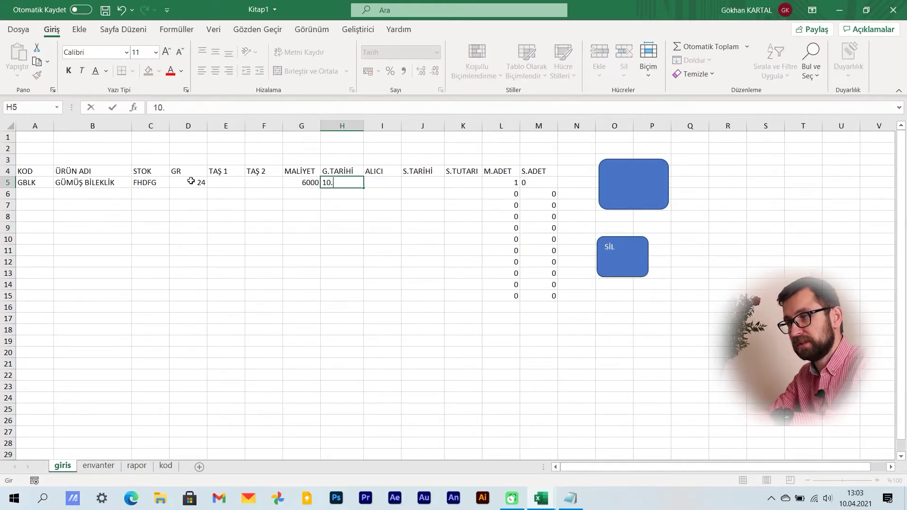
key(Tab)
key(Tab)
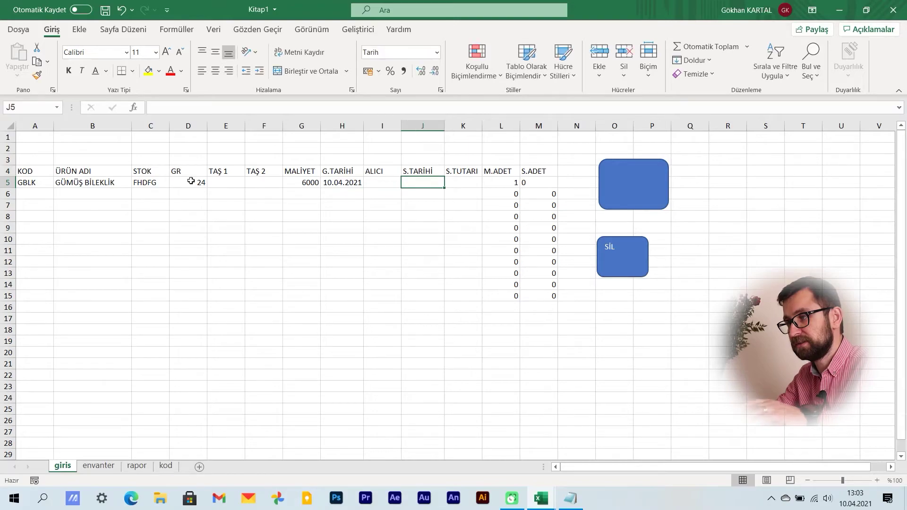
key(Tab)
key(Tab)
key(shift+Tab)
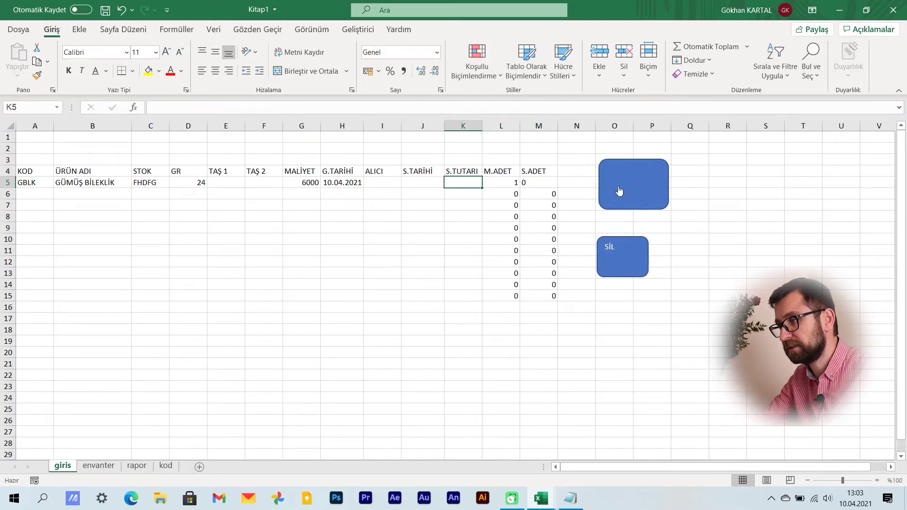
Transfer the GBLK entry to envanter, where it lands in row 9.
click(634, 193)
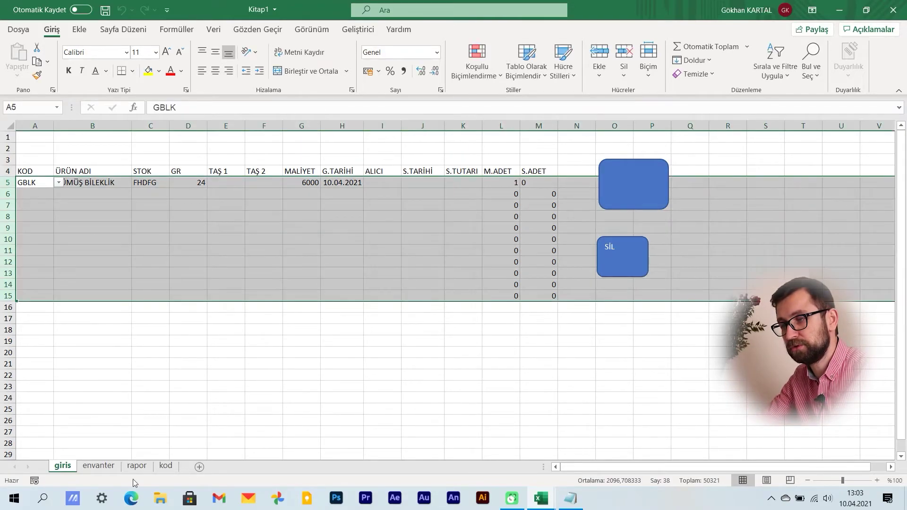
click(98, 466)
click(218, 282)
click(93, 245)
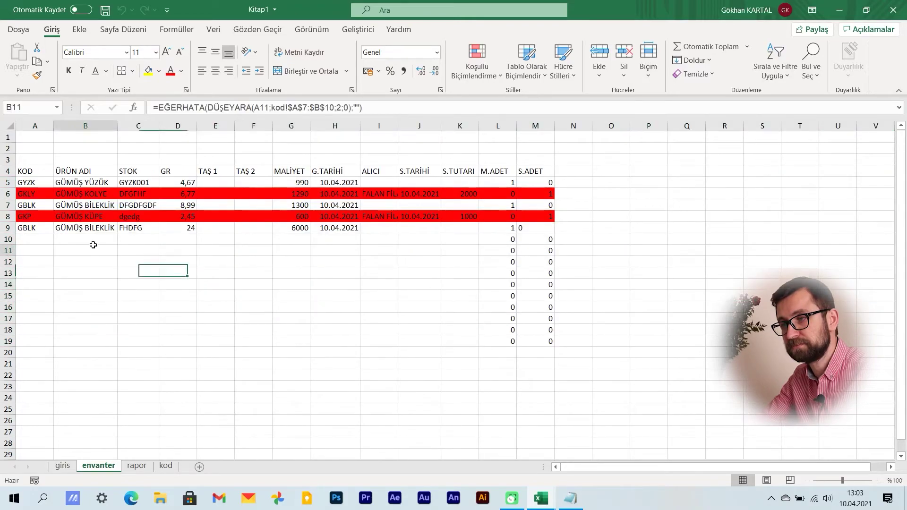
click(97, 228)
key(Left)
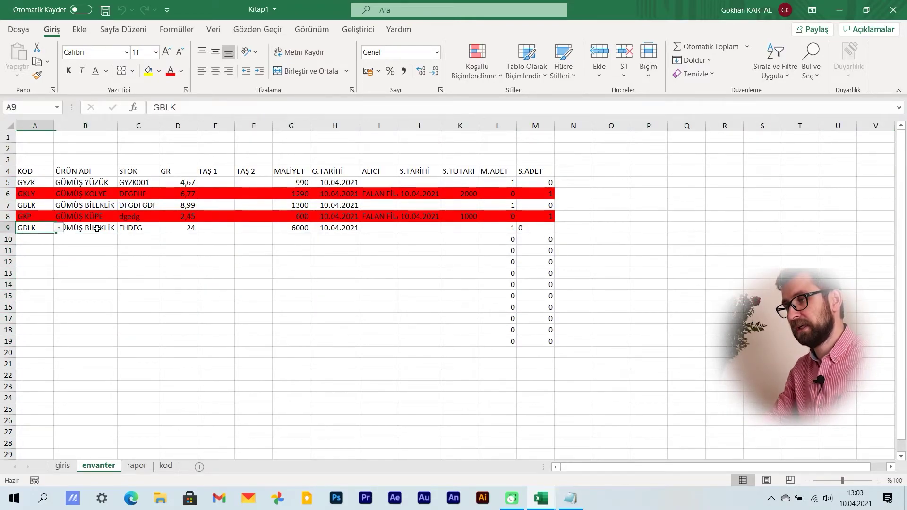
key(Right)
key(Right)
key(Right)
key(Right)
key(Right)
key(Right)
key(Right)
key(Right)
key(Right)
key(Right)
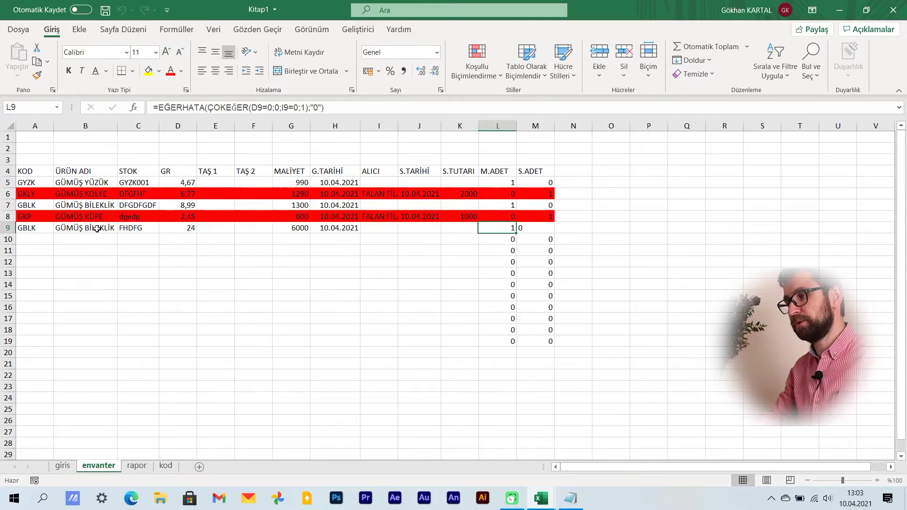
key(Right)
key(Down)
key(Left)
key(Left)
key(Left)
key(Left)
key(Left)
key(Left)
key(Left)
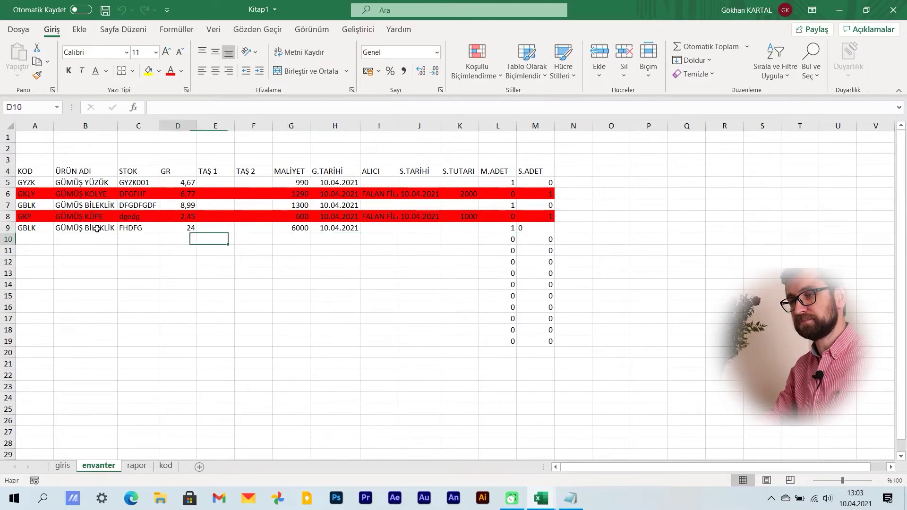
key(Left)
key(Left)
key(Left)
key(Down)
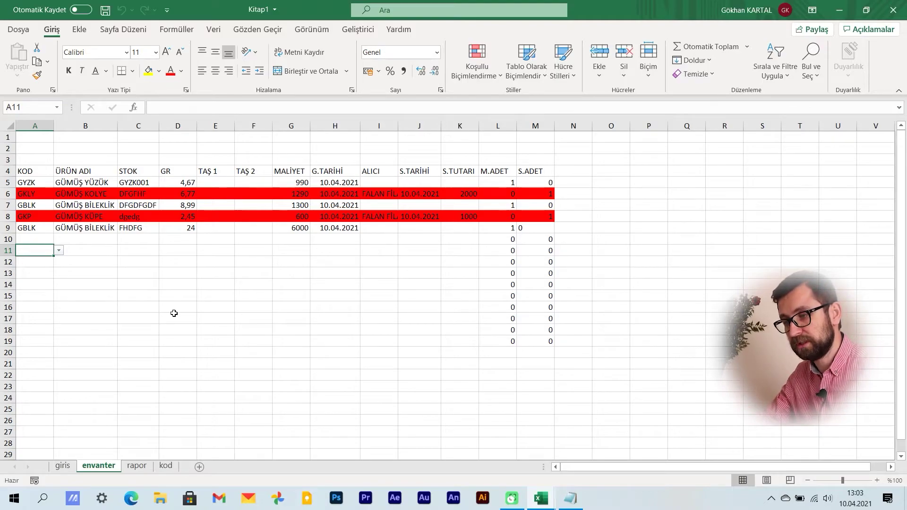
Delete the rapor title from cell A1 of the rapor sheet.
click(137, 466)
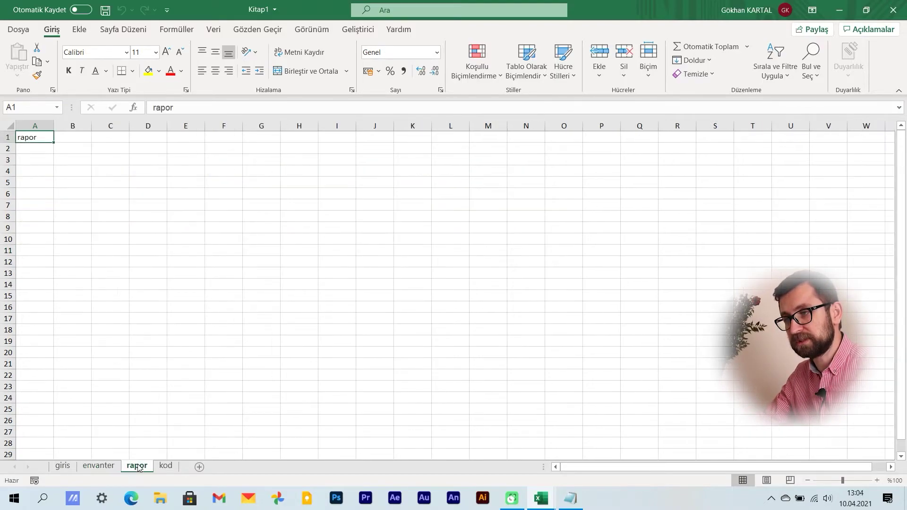
click(45, 175)
click(47, 147)
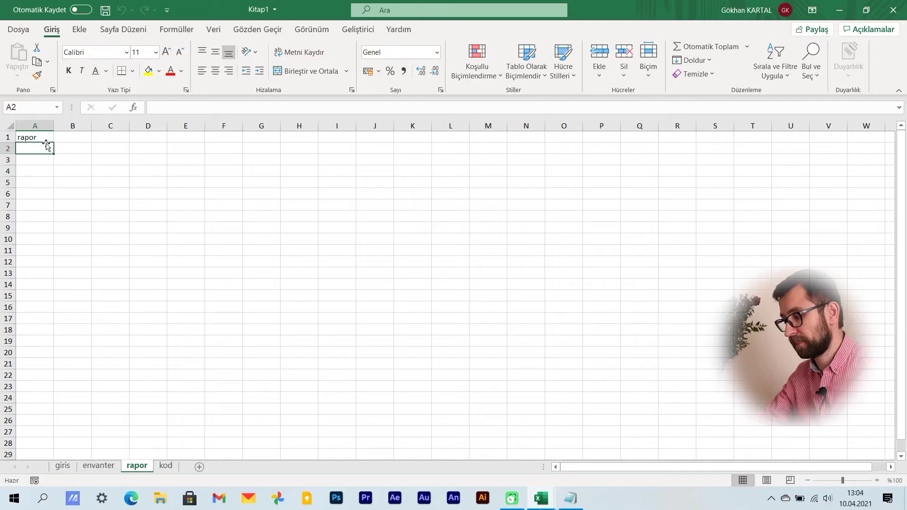
click(44, 139)
key(Delete)
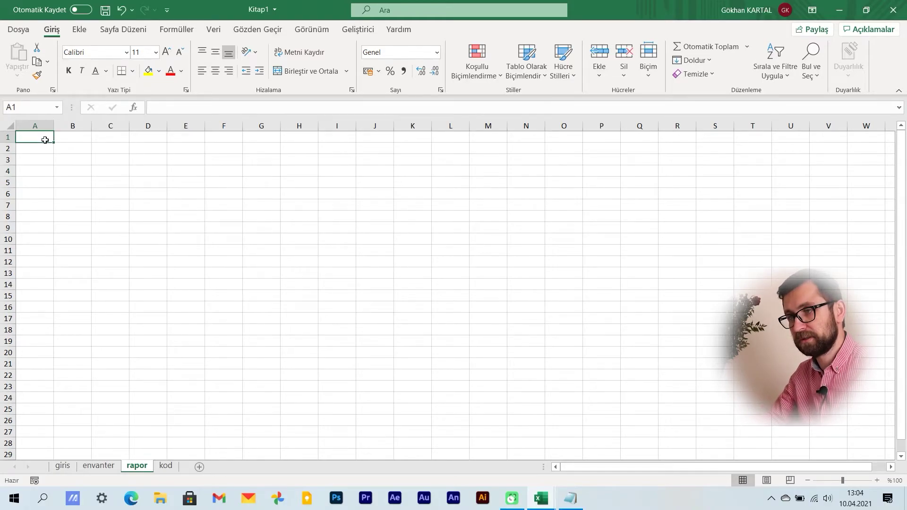
key(Down)
key(Down)
key(Down)
key(Down)
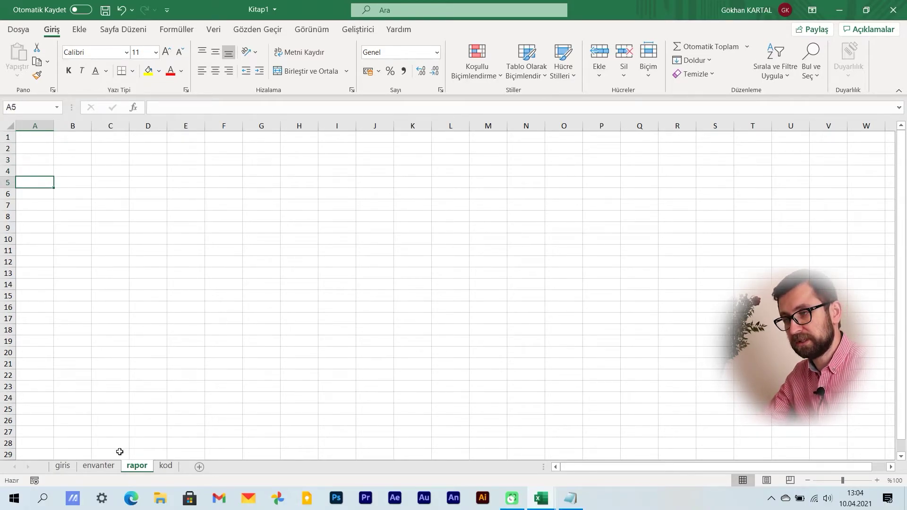
Type the heading KOD into rapor cell A5, using envanter as reference.
click(105, 466)
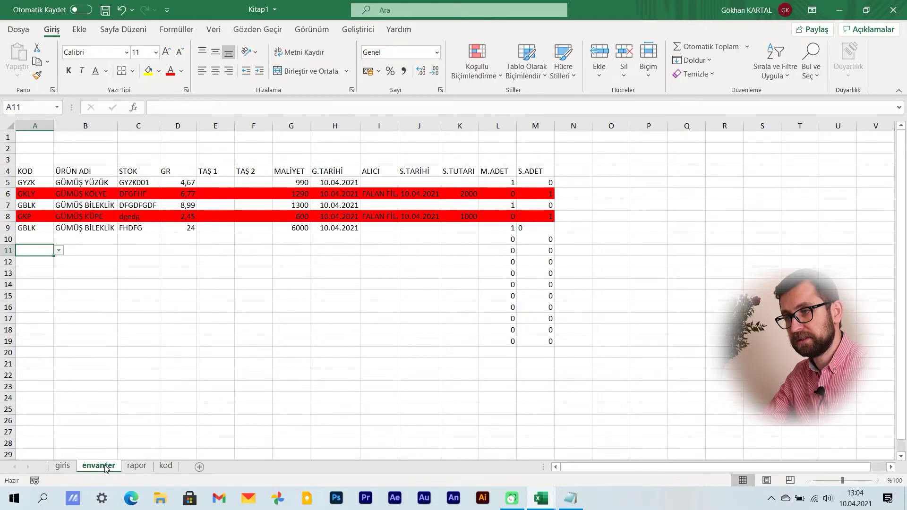
click(135, 466)
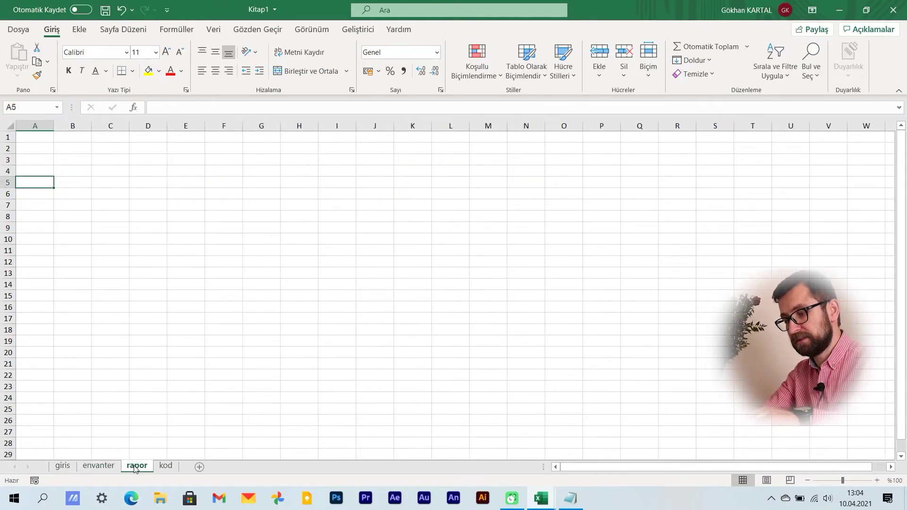
text(KOD)
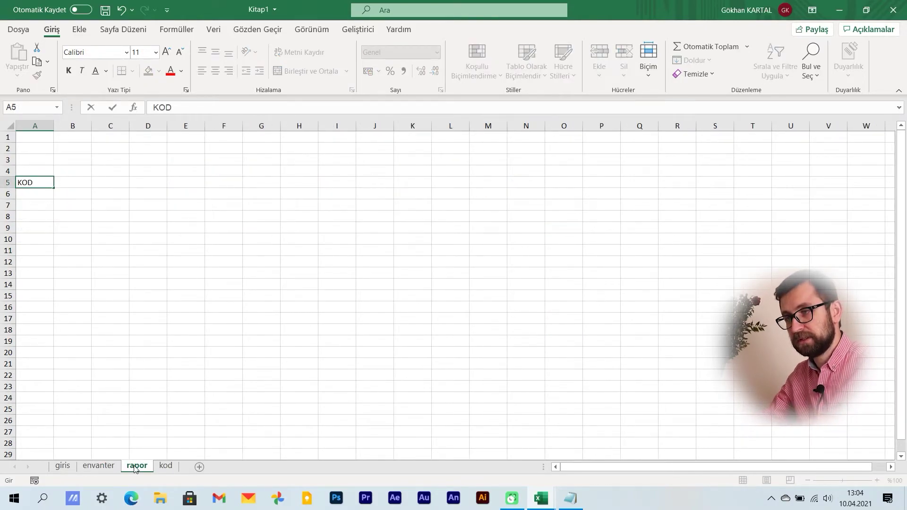
key(Tab)
click(106, 468)
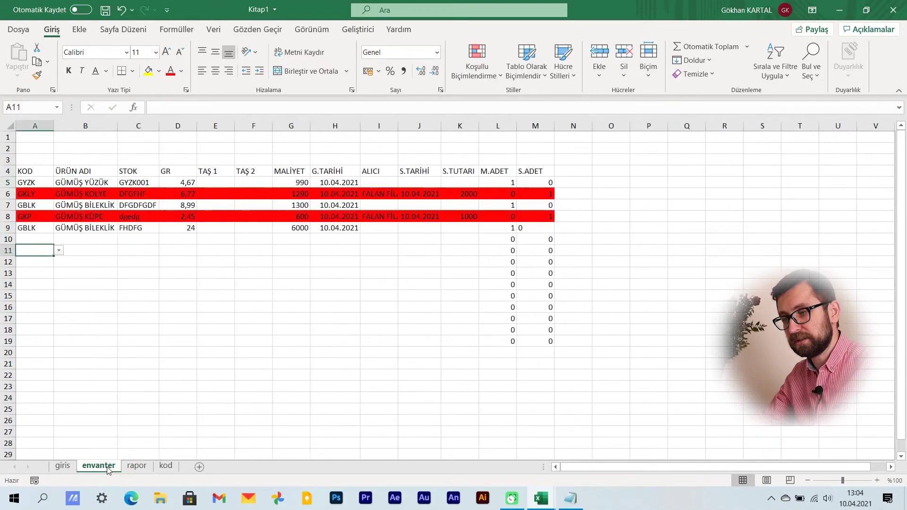
Copy the codes GYZK, GKLY, GBLK and GKP from the kod sheet into rapor A6:A9.
click(137, 467)
click(177, 468)
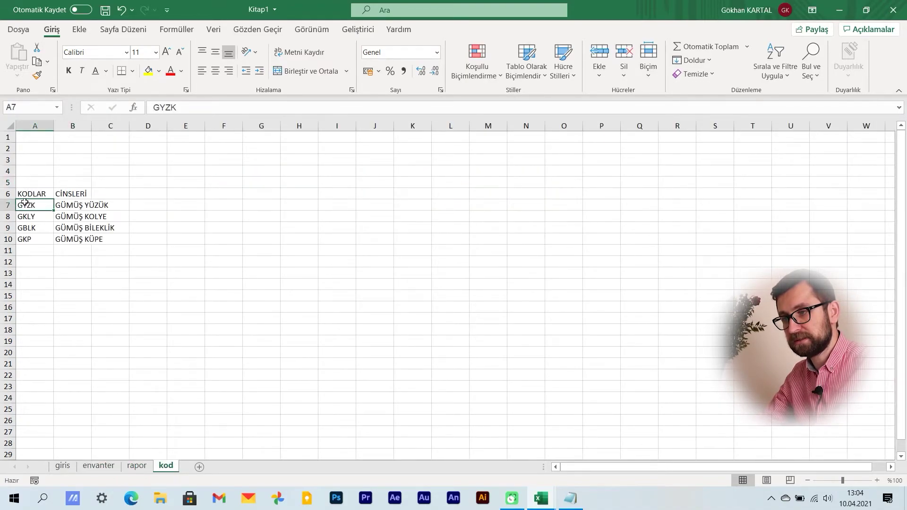
drag(25, 203, 32, 241)
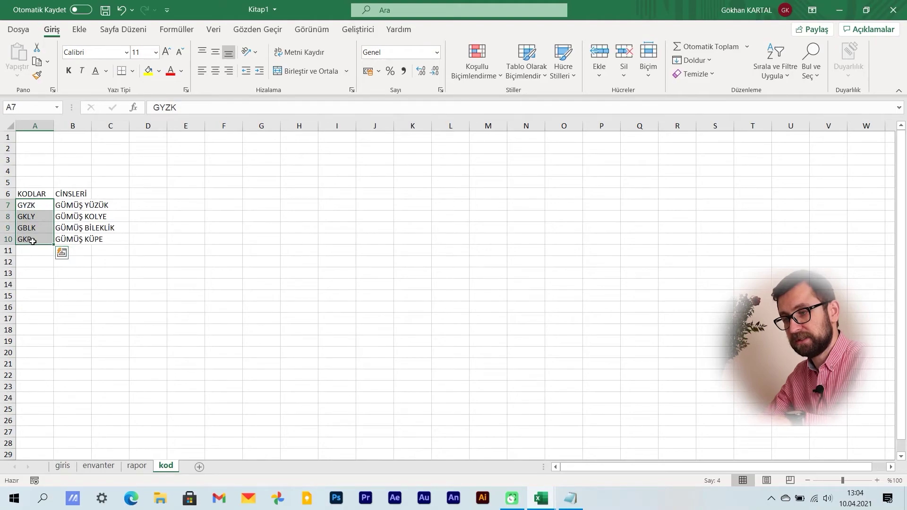
key(ctrl+c)
click(132, 469)
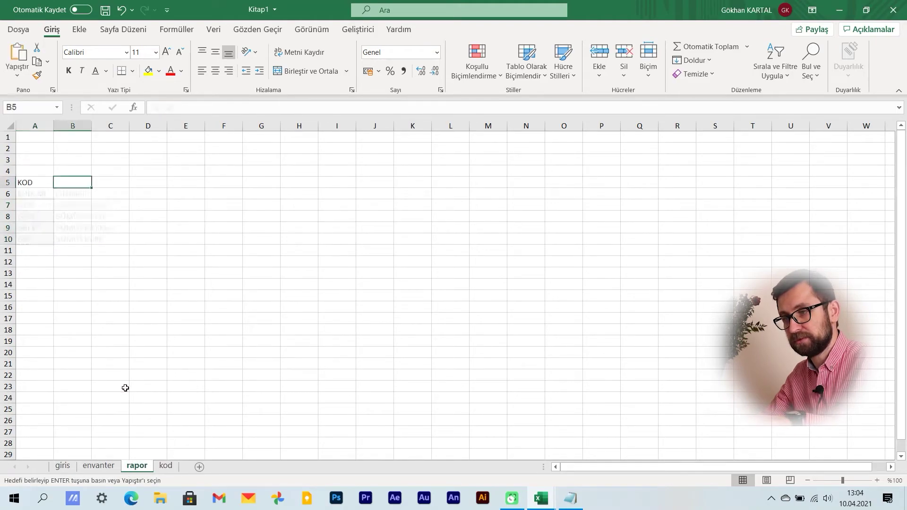
click(42, 192)
key(ctrl+v)
Enter the headings ADET, GR and MALİYETİ in B5, C5 and D5.
click(64, 200)
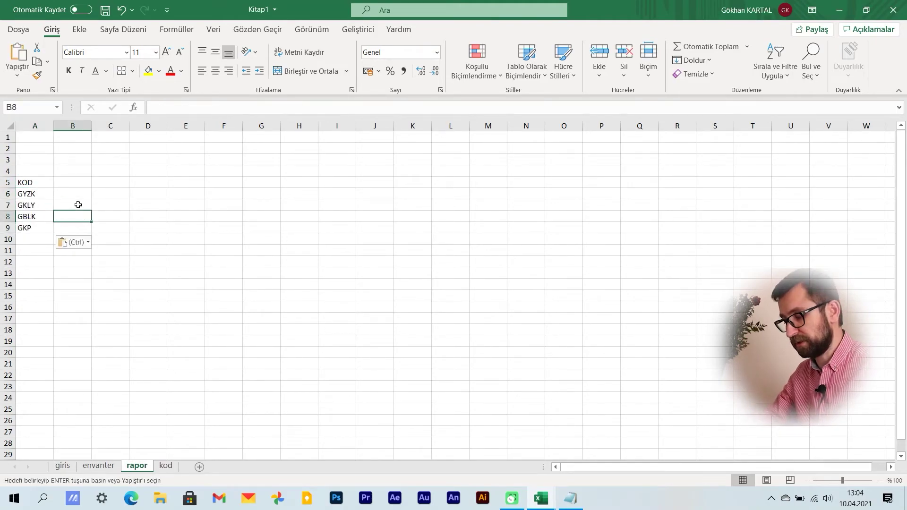
click(78, 195)
key(Up)
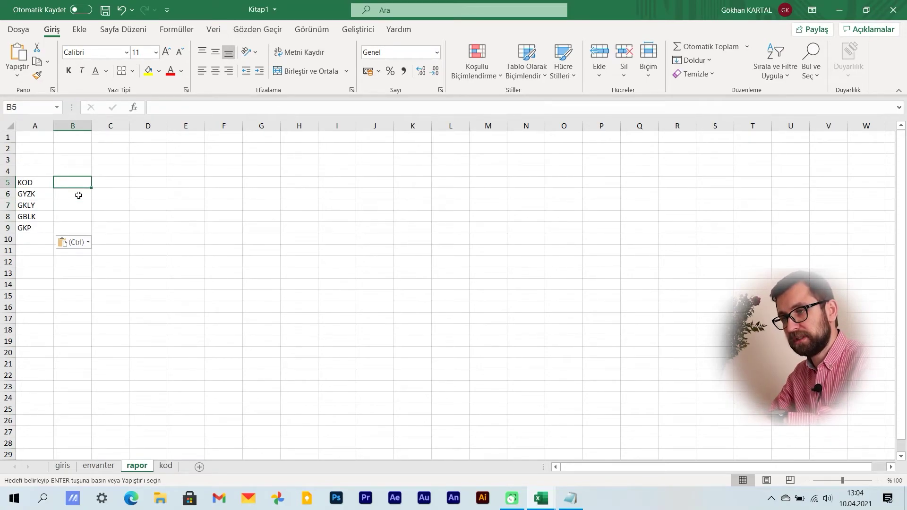
text(A)
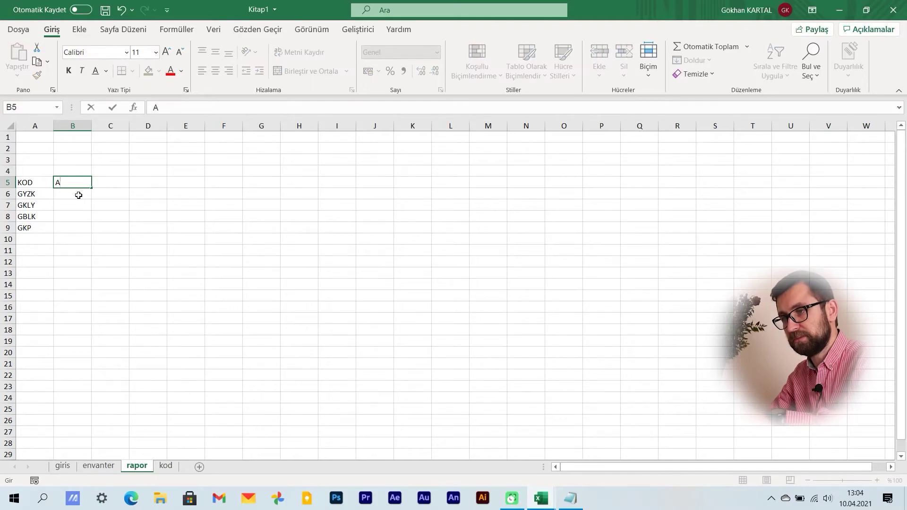
text(DET)
key(Tab)
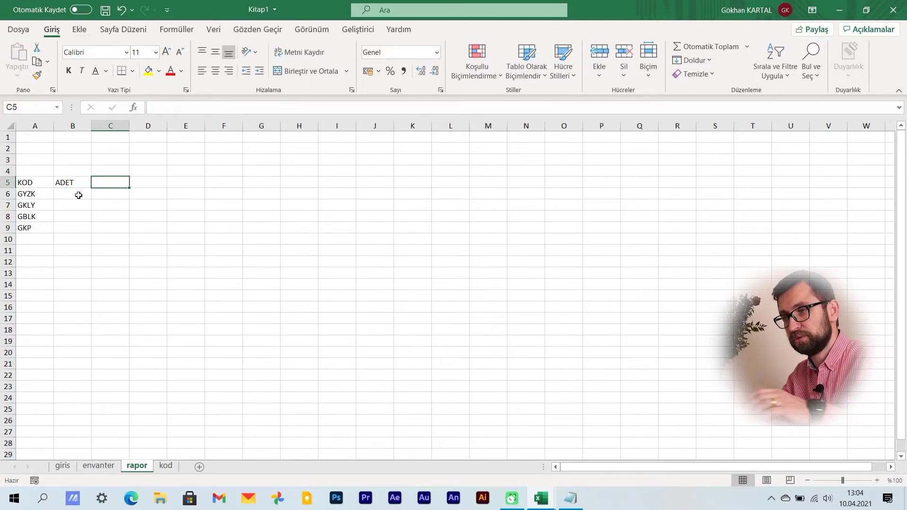
text(GR)
key(Tab)
text(M)
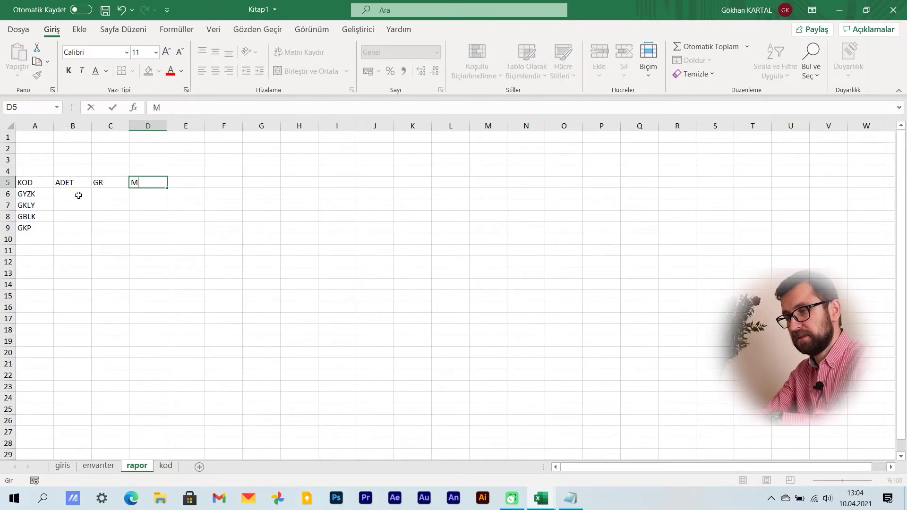
text(ALİYETİ)
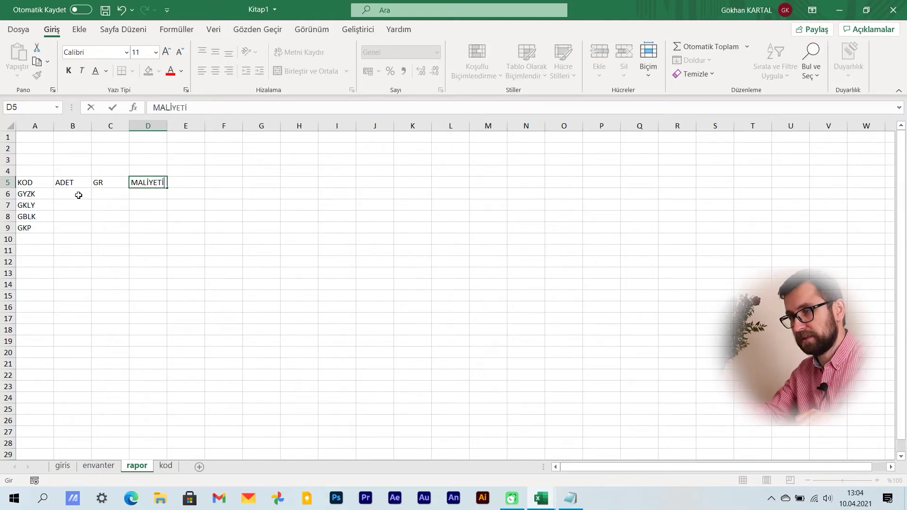
key(Return)
key(Left)
key(Left)
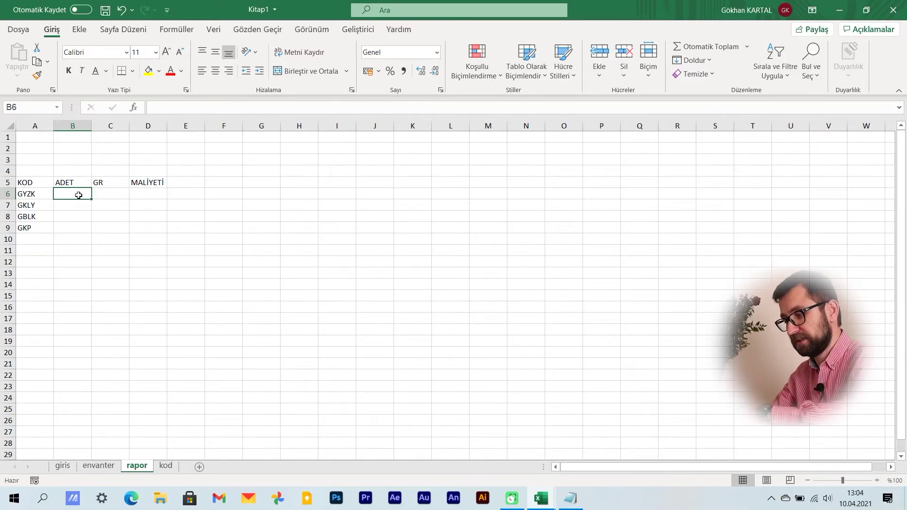
Start a ÇOKETOPLA formula in B6 with sum range envanter!L5:L19.
text(=Ç)
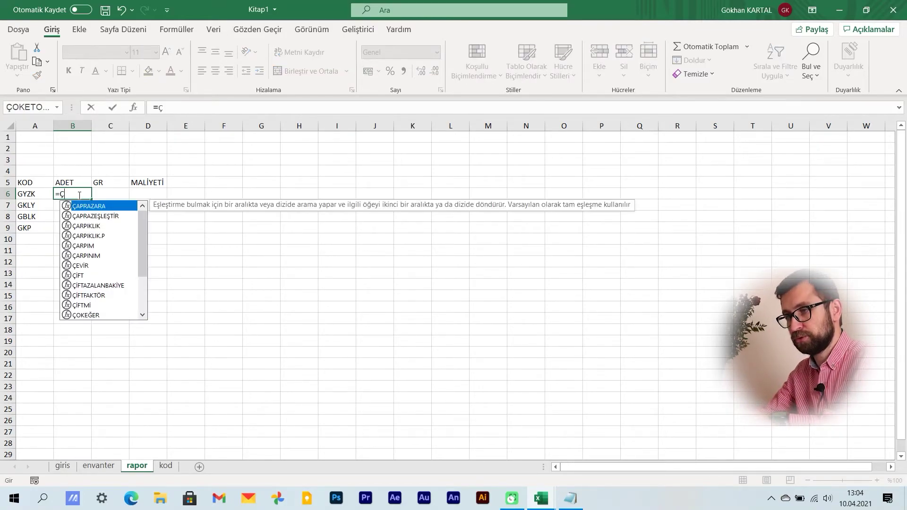
text(OKE)
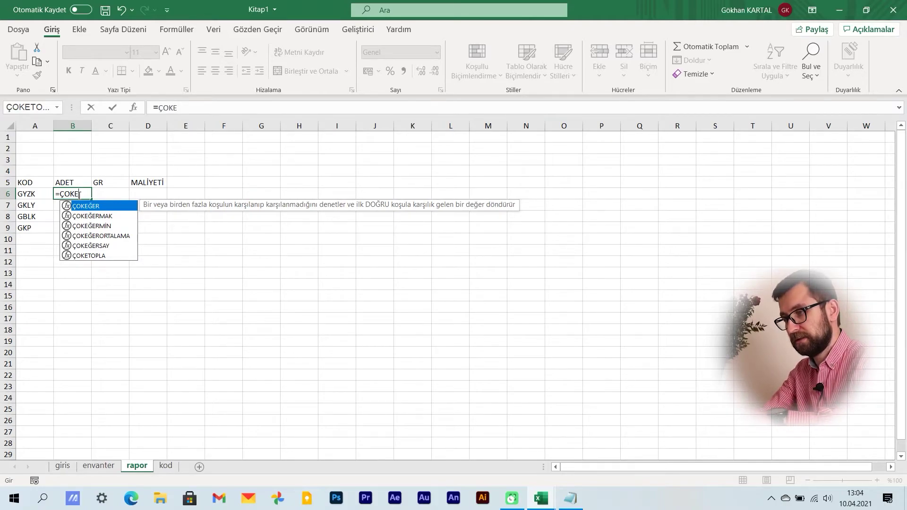
text(TOPLA)
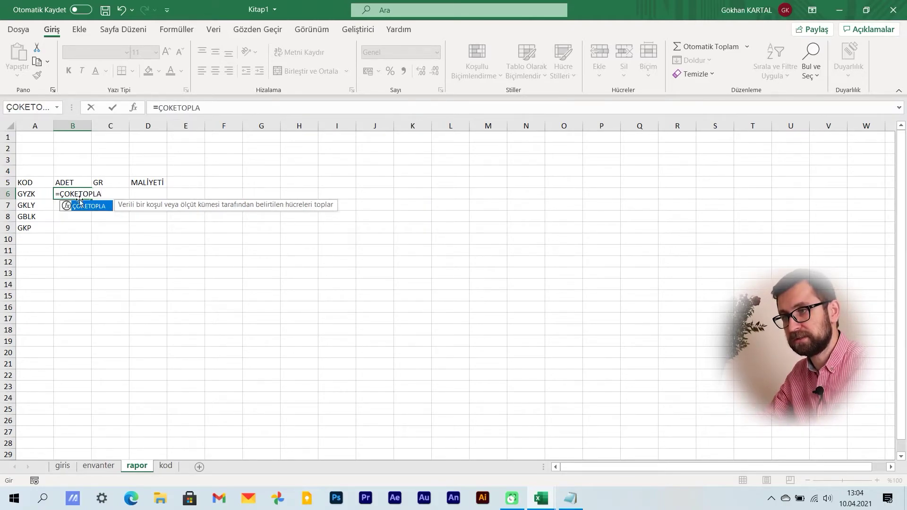
double_click(90, 210)
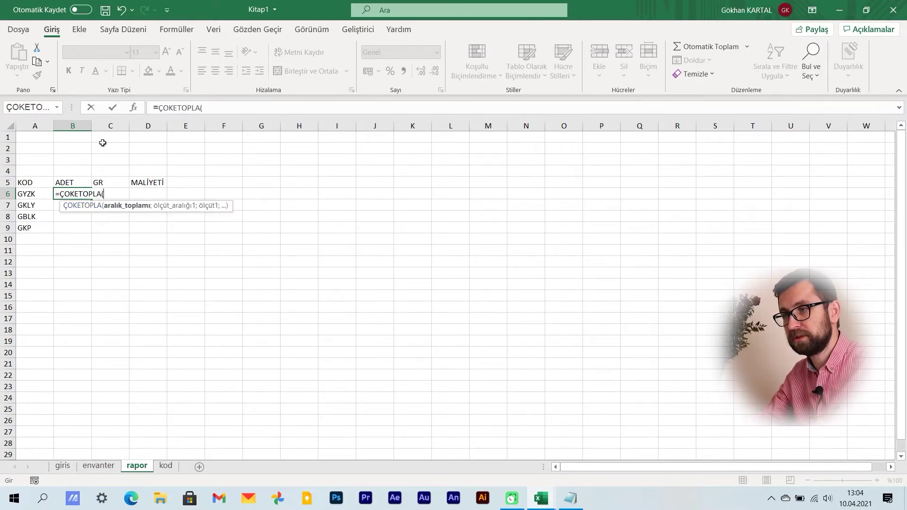
click(170, 31)
click(17, 59)
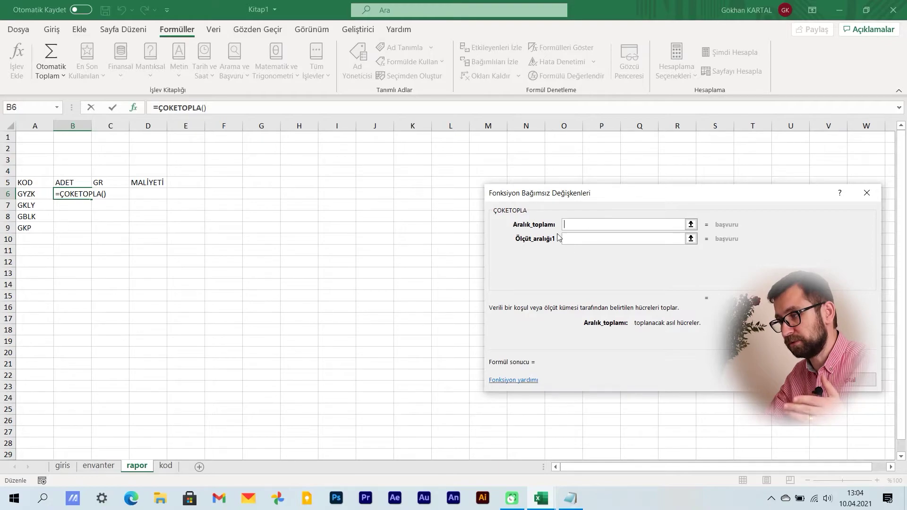
click(111, 464)
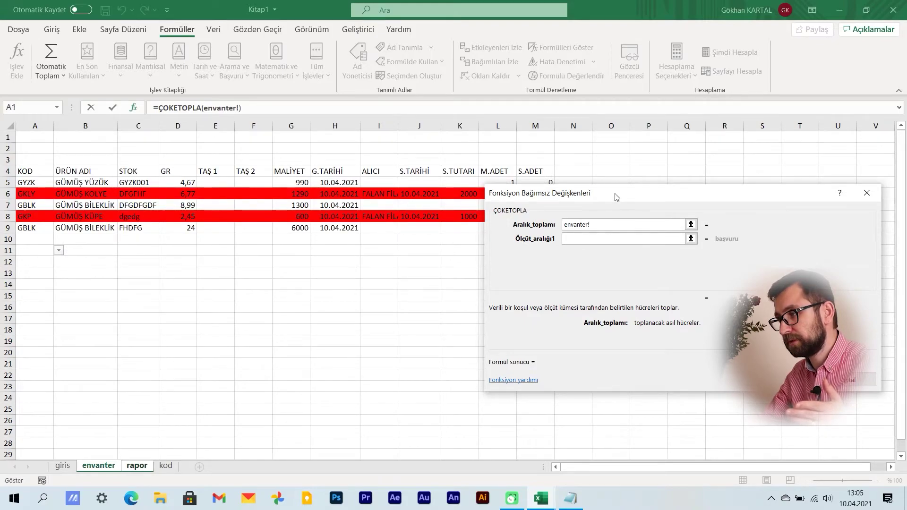
drag(615, 195, 713, 149)
drag(498, 183, 495, 347)
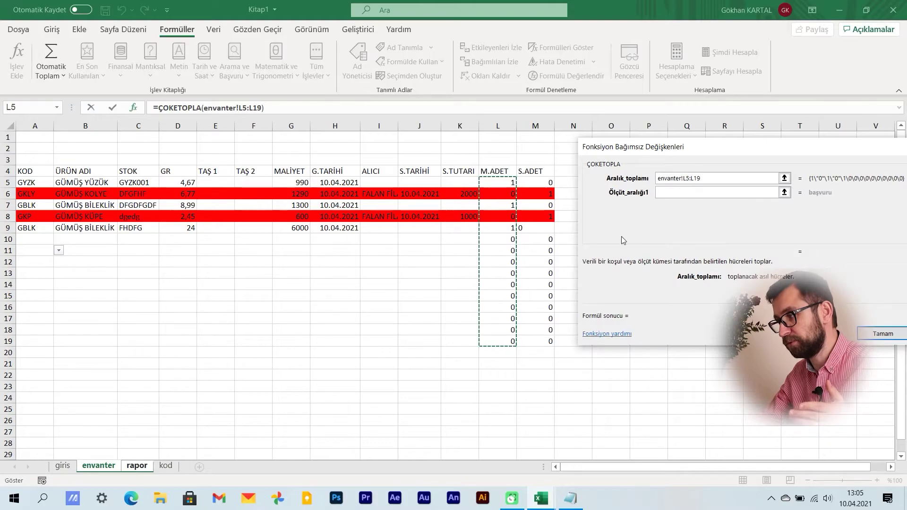
Set criteria range envanter!L5:L19 with criterion 1 and confirm, giving 3.
click(665, 191)
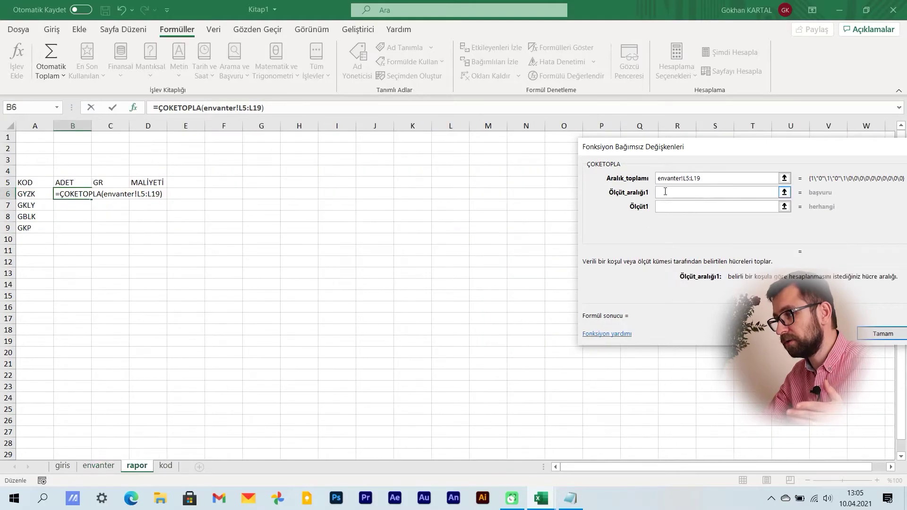
drag(679, 155, 606, 148)
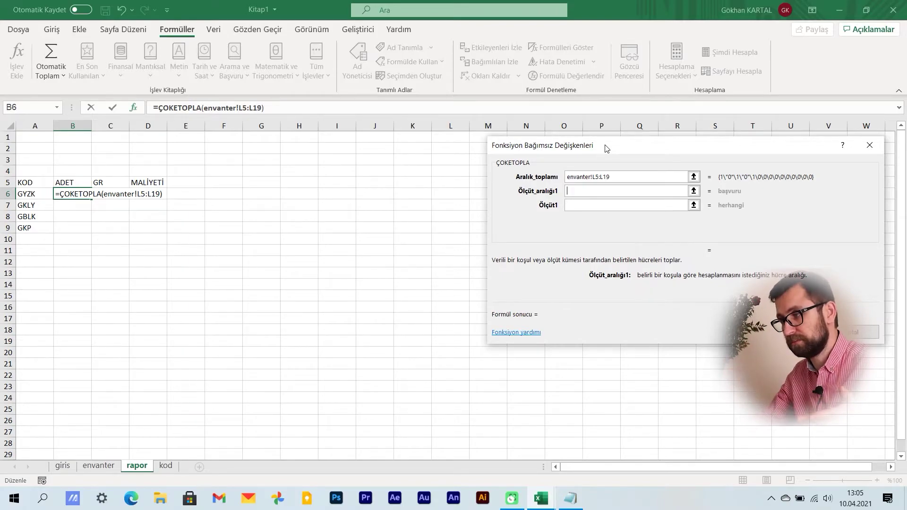
click(98, 465)
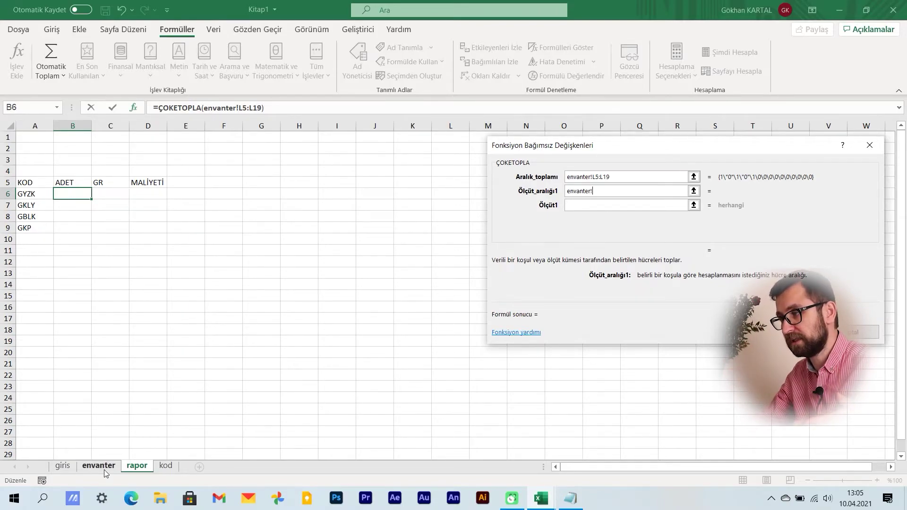
drag(617, 161, 760, 176)
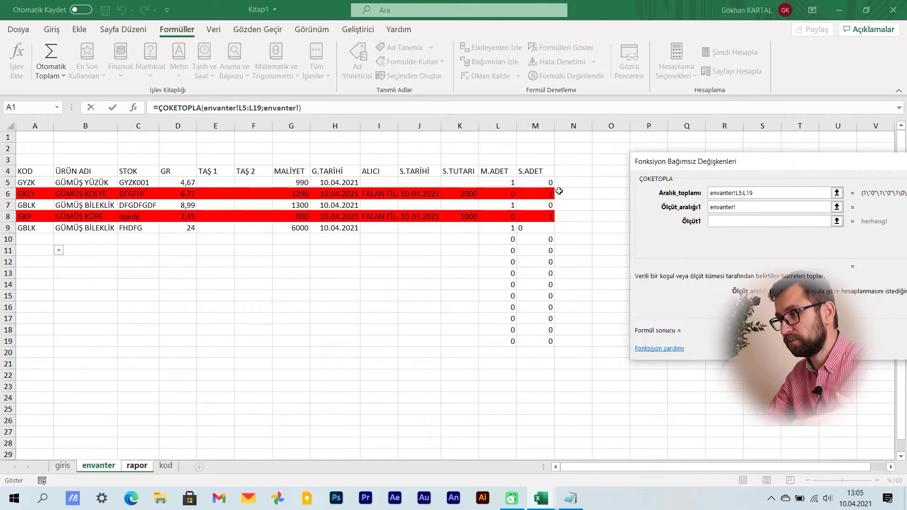
drag(504, 182, 498, 341)
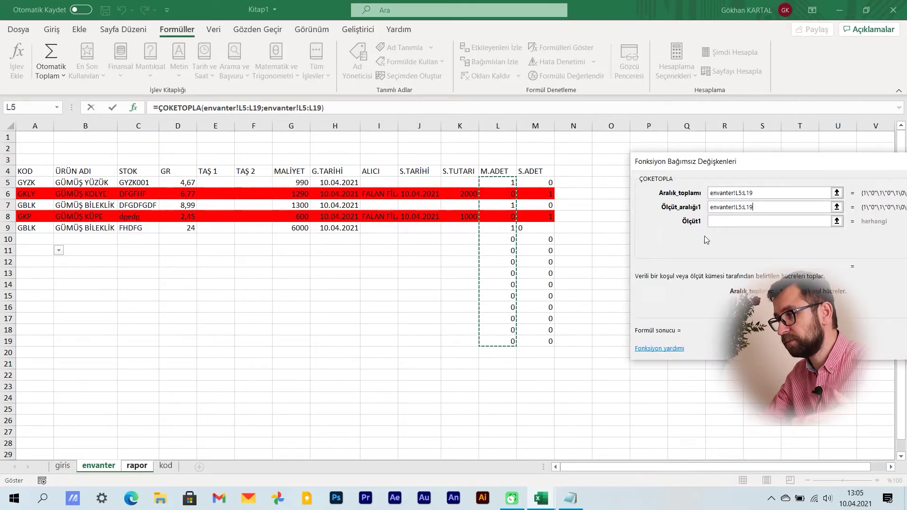
click(724, 220)
text(1)
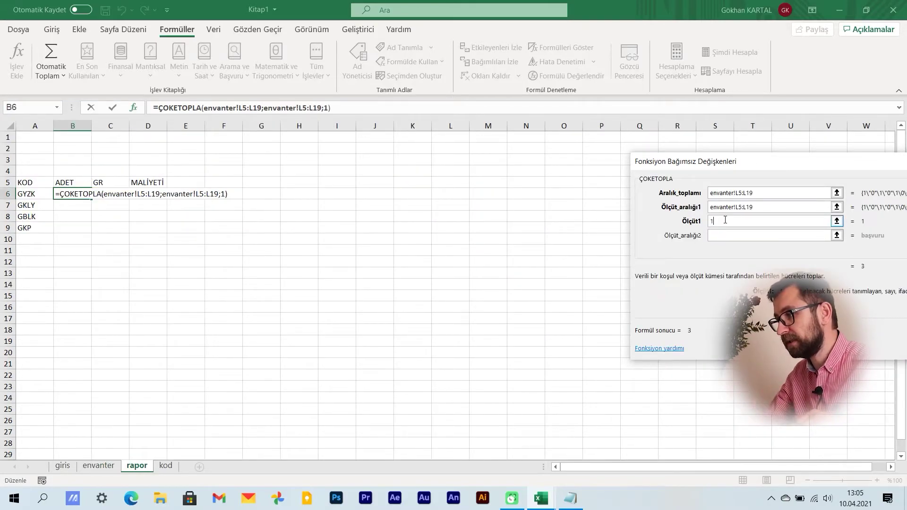
drag(757, 163, 555, 157)
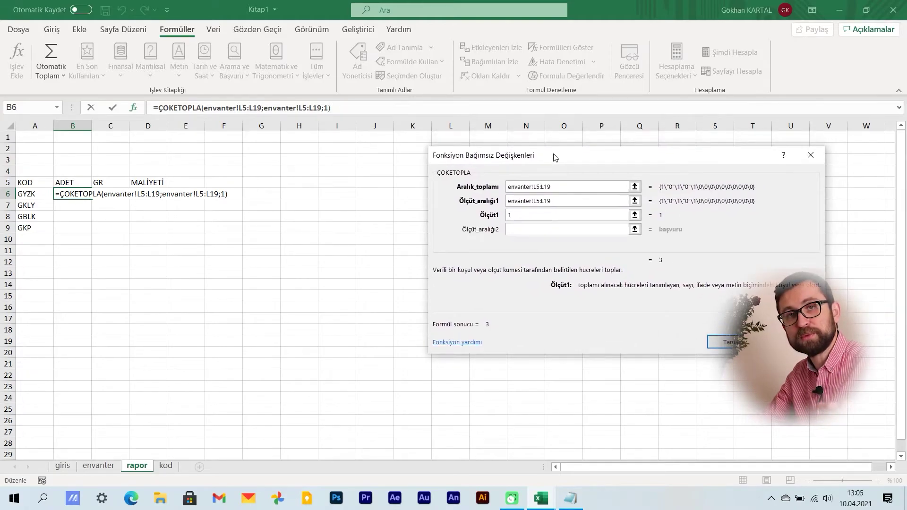
click(732, 341)
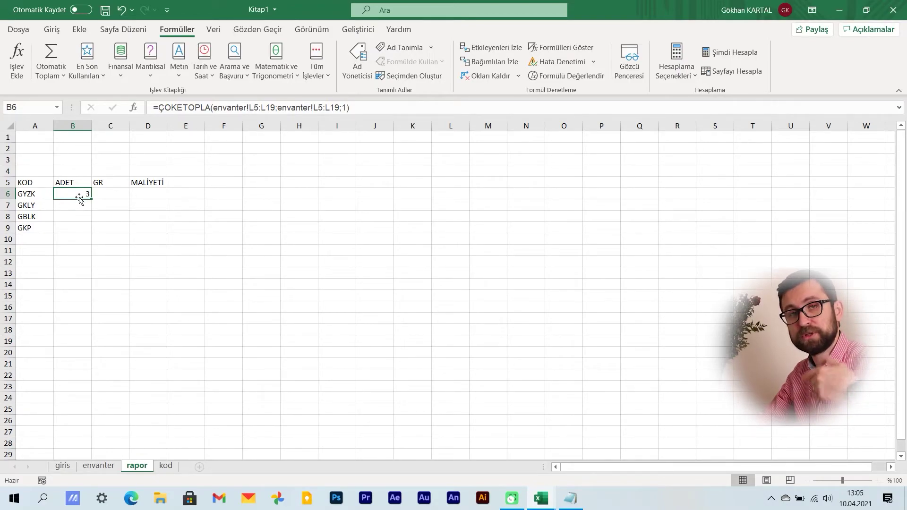
Add a second ÇOKETOPLA criterion to B6, envanter!A5:A19 matching the code in A6, so B6 shows 1.
click(17, 59)
click(550, 215)
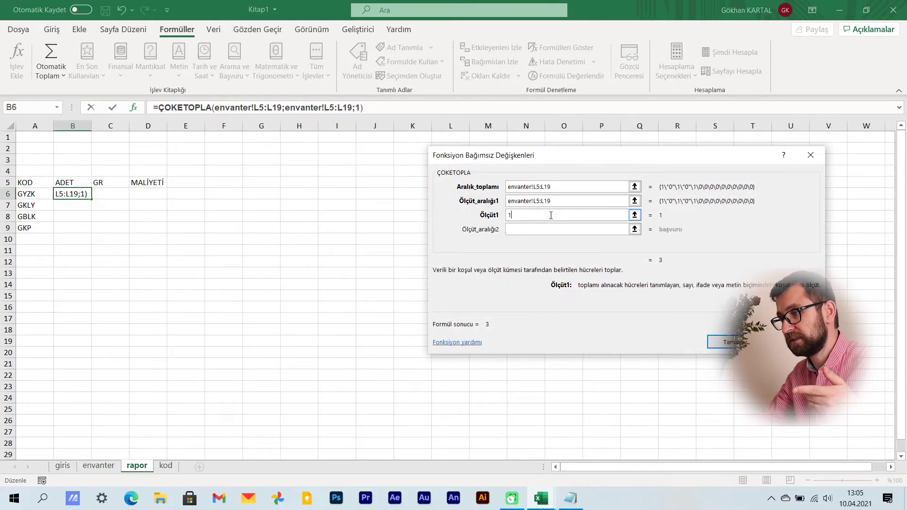
click(541, 229)
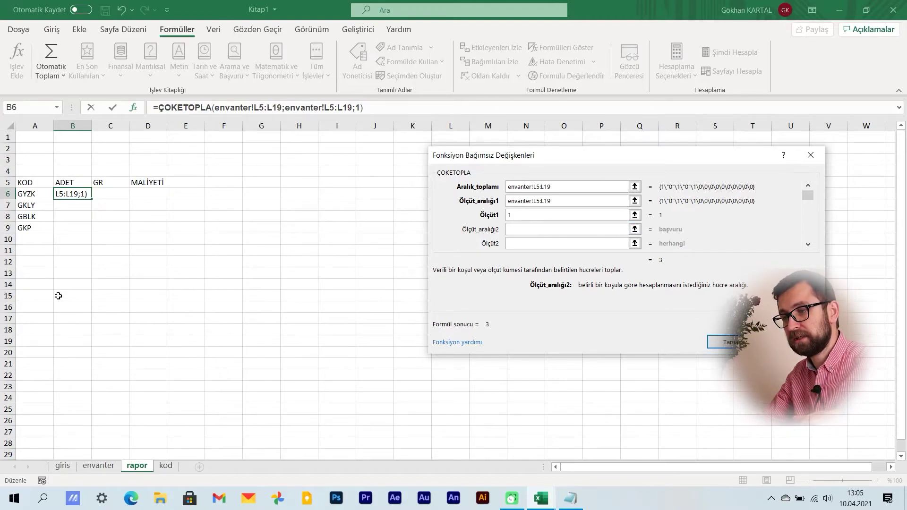
click(98, 466)
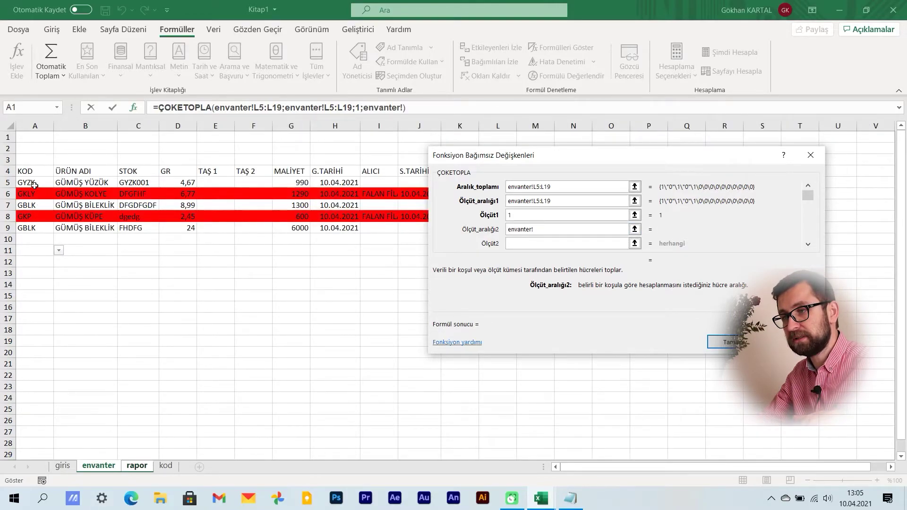
drag(35, 183, 34, 339)
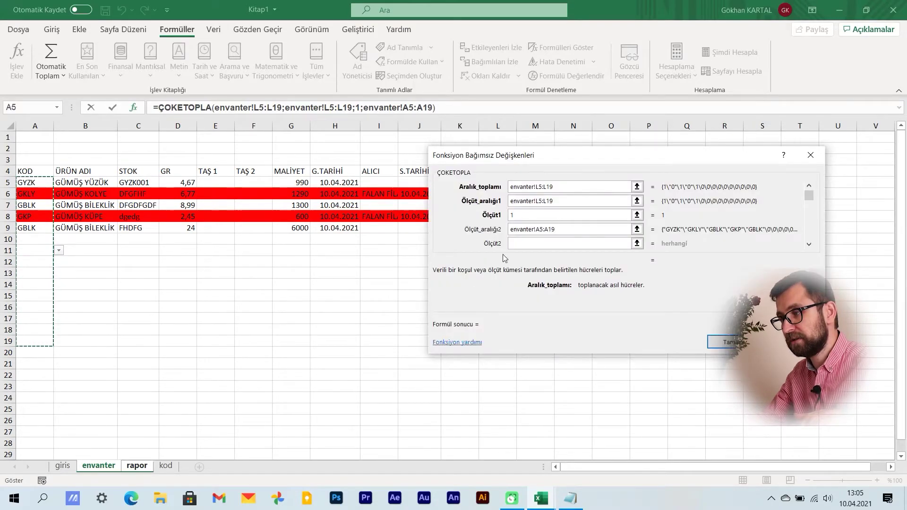
click(516, 242)
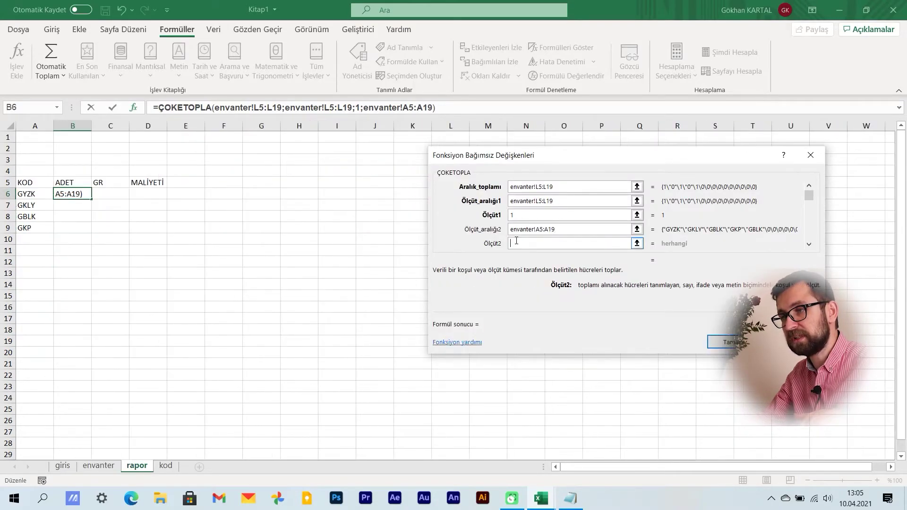
click(30, 194)
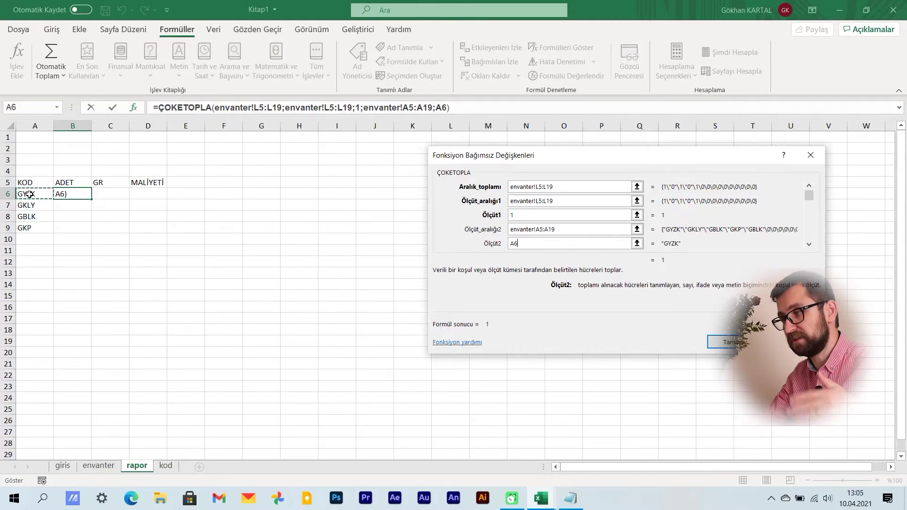
click(723, 341)
click(299, 296)
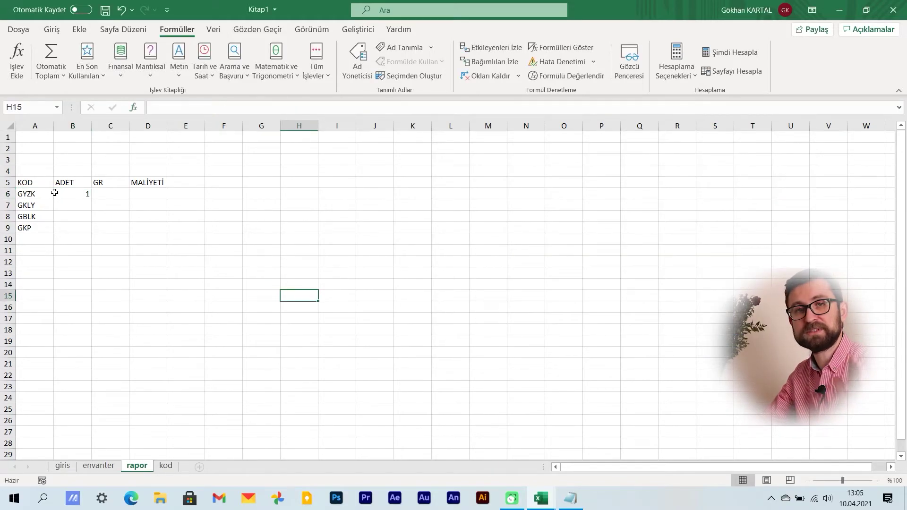
Make every range reference in B6's ÇOKETOPLA formula absolute, including L5:L19 and A5:A19, and commit it.
click(69, 193)
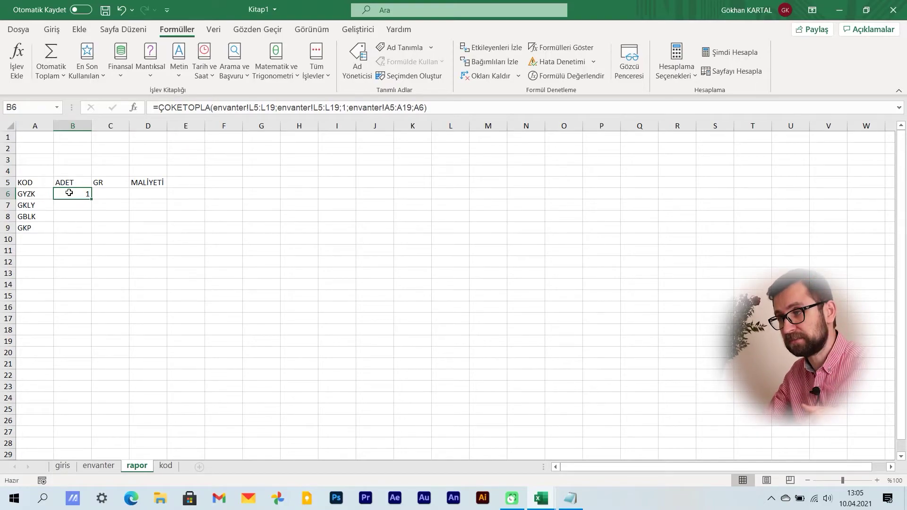
click(262, 108)
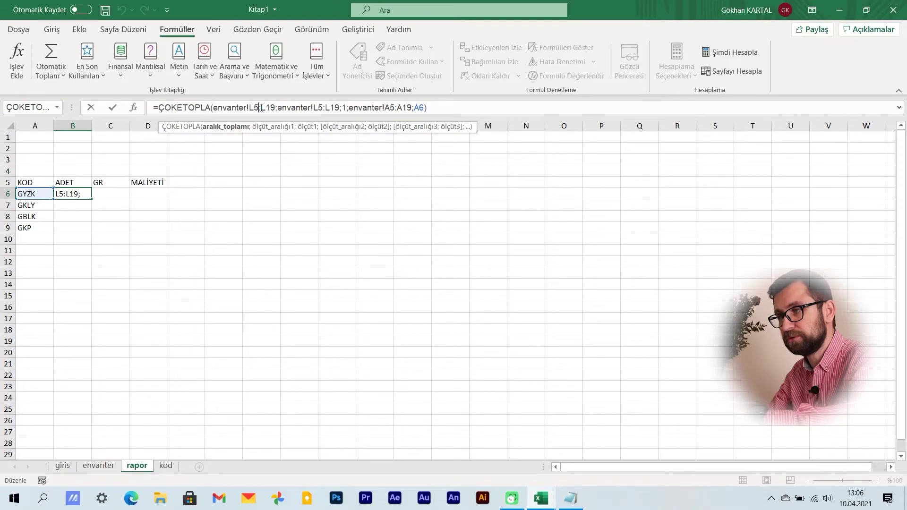
key(F4)
click(284, 108)
key(F4)
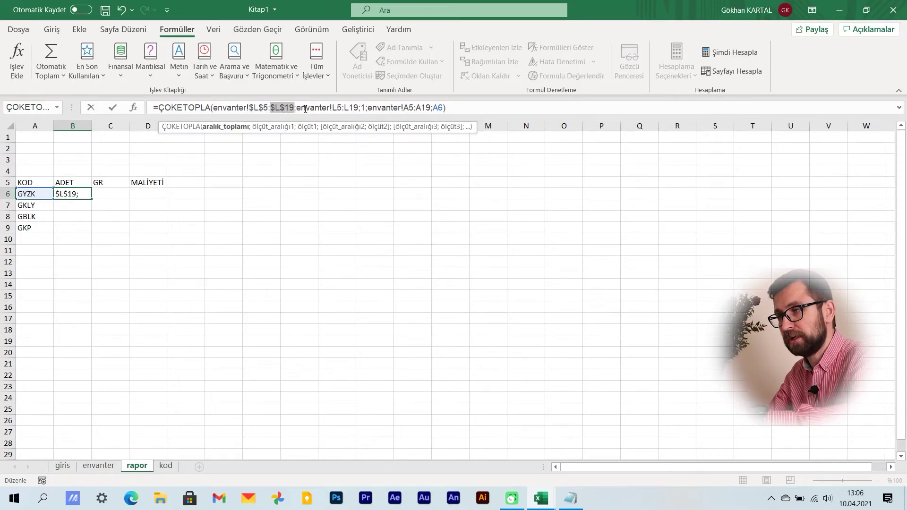
click(342, 108)
key(F4)
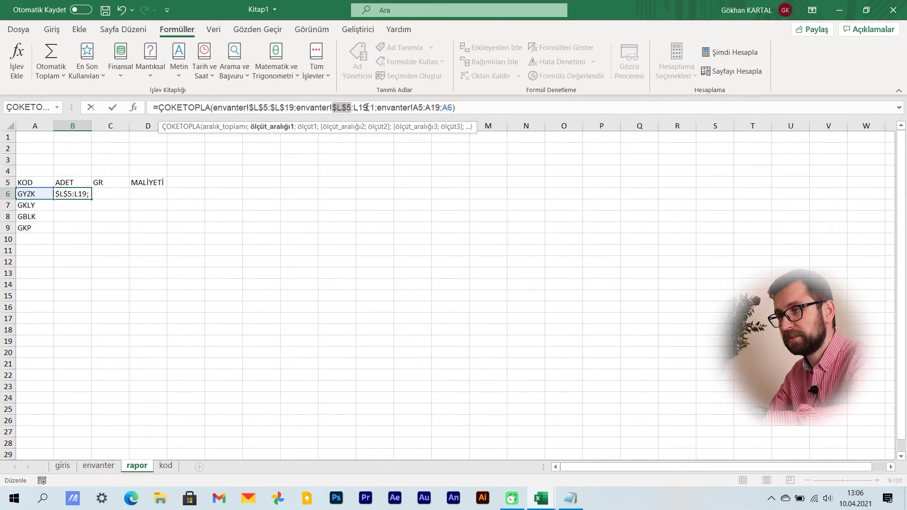
click(367, 108)
key(F4)
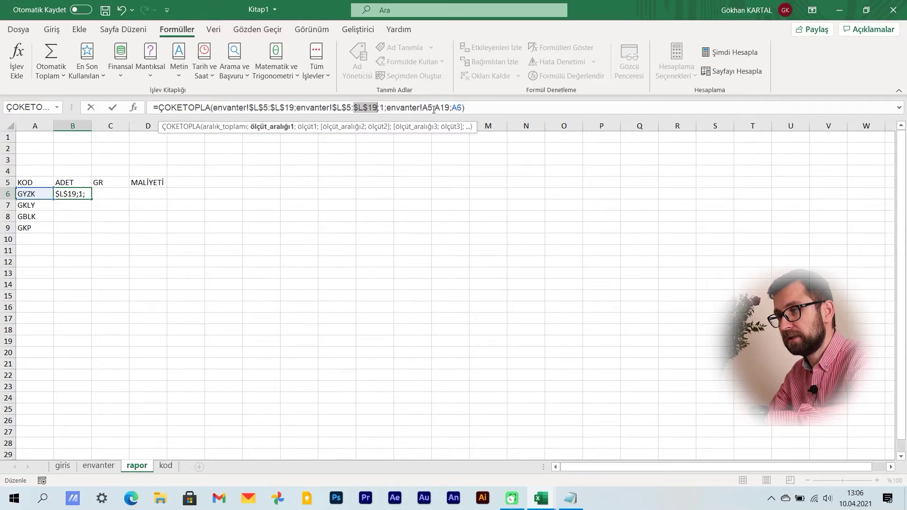
click(432, 108)
key(F4)
click(455, 108)
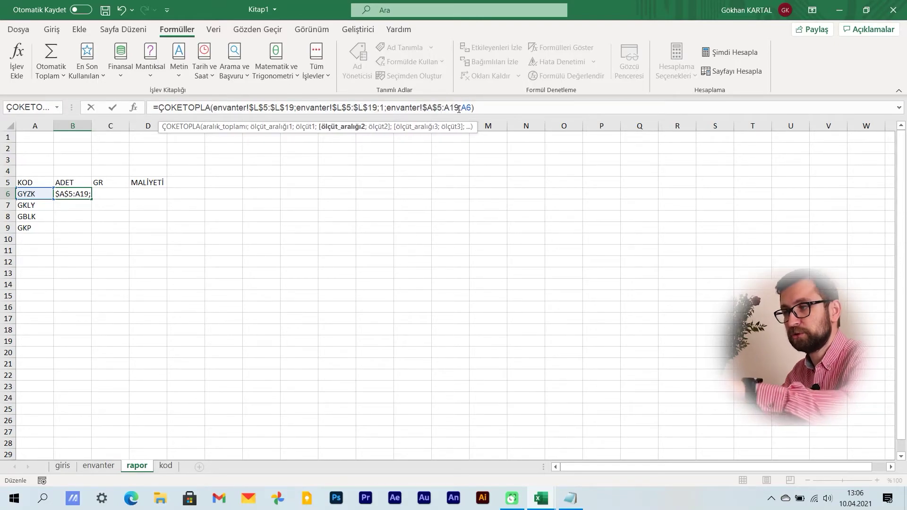
key(F4)
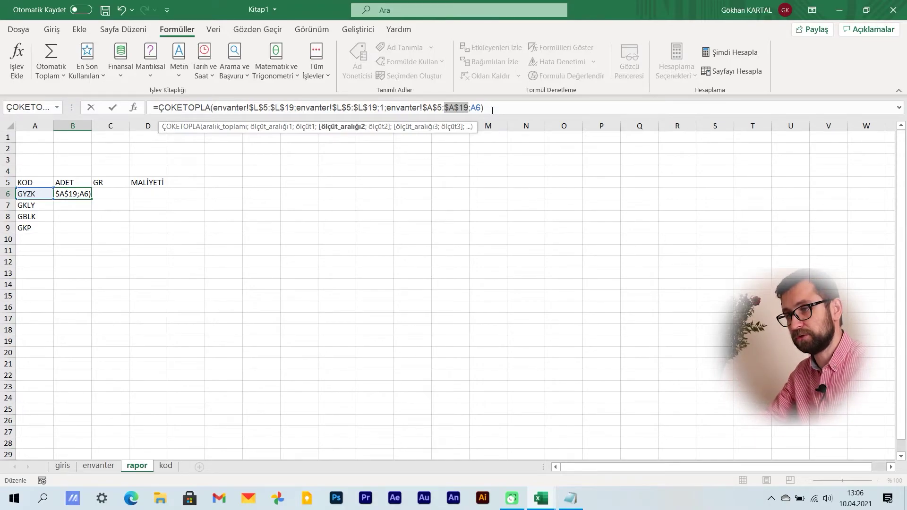
key(Return)
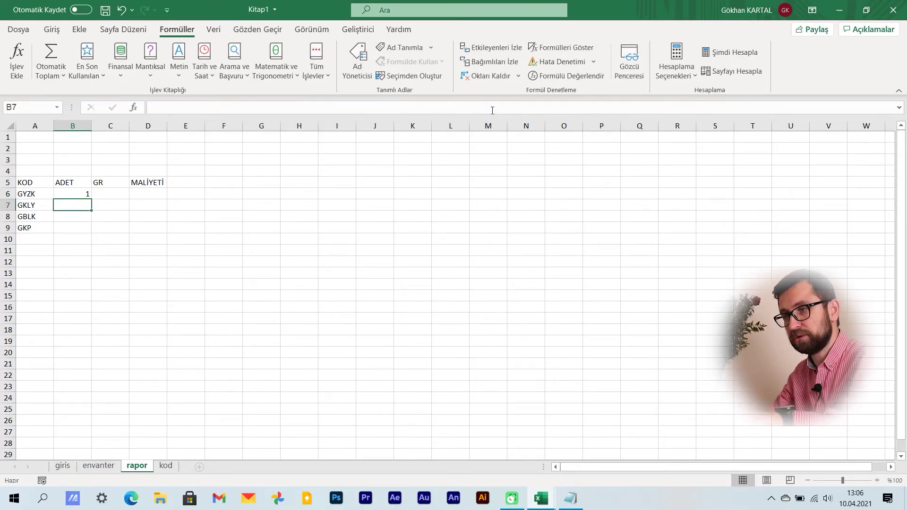
Fill the ADET formula down B6:B9, giving counts 1, 0, 2 and 0.
key(ctrl+d)
key(Down)
key(ctrl+d)
key(Down)
key(ctrl+d)
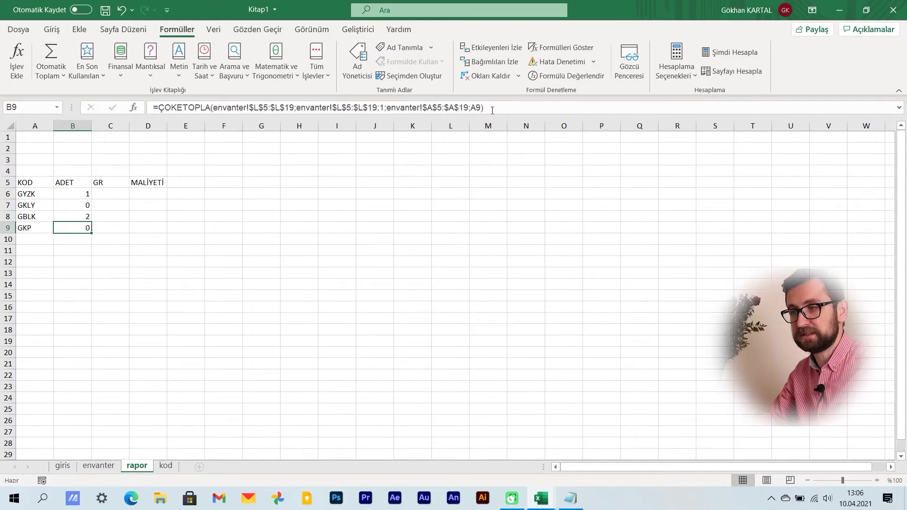
key(Up)
key(Up)
key(Up)
key(Right)
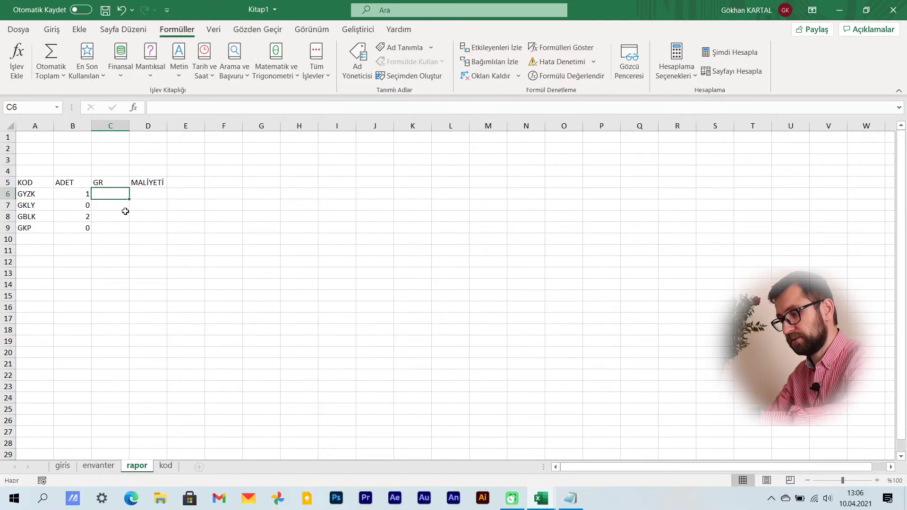
Start a ÇOKETOPLA in C6 summing envanter!D5:D19 where envanter!L5:L19 equals 1.
text(=ÇOK)
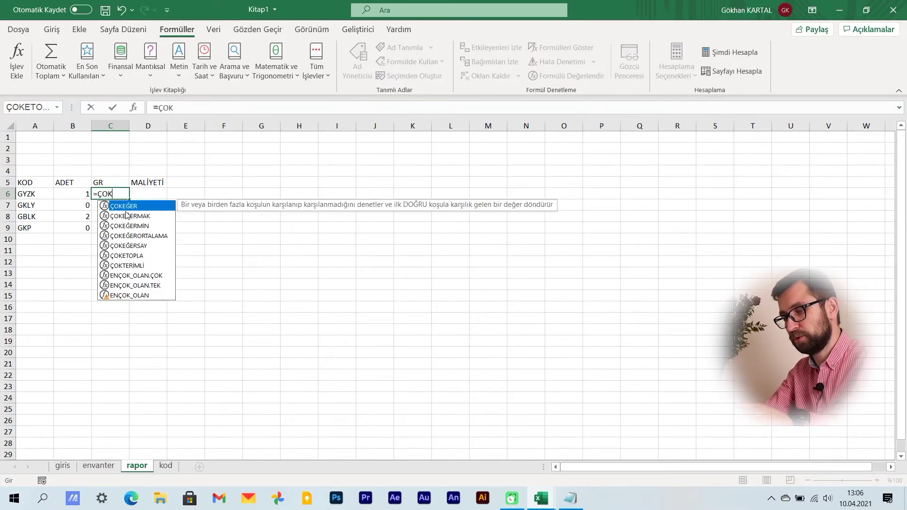
text(ETOPLA)
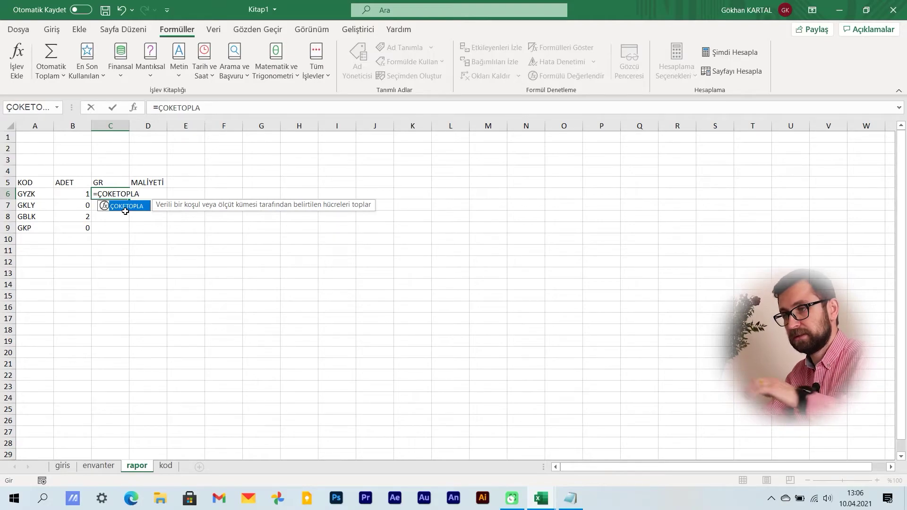
text(()
click(17, 54)
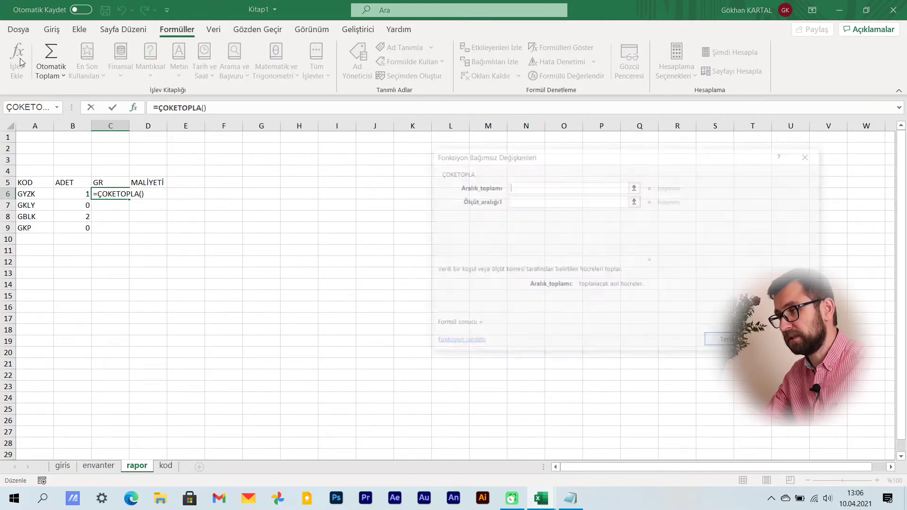
click(99, 466)
drag(568, 164, 665, 164)
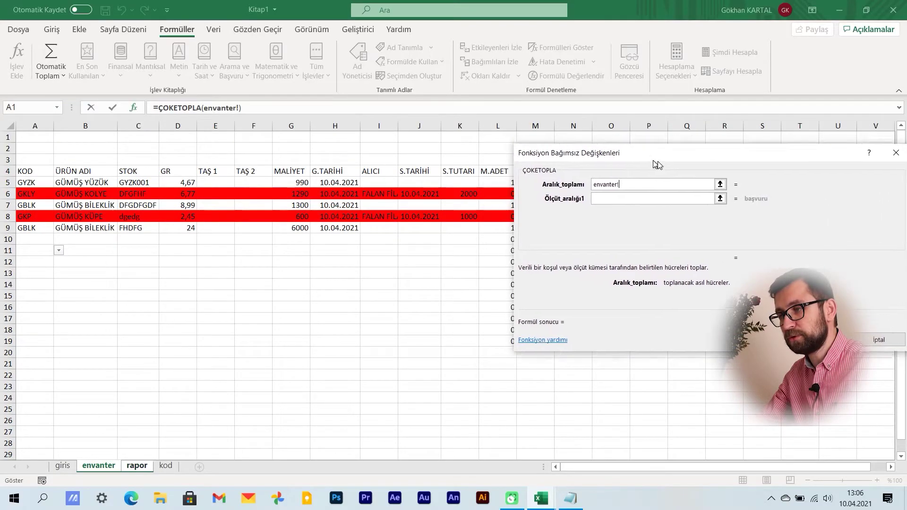
drag(189, 182, 173, 345)
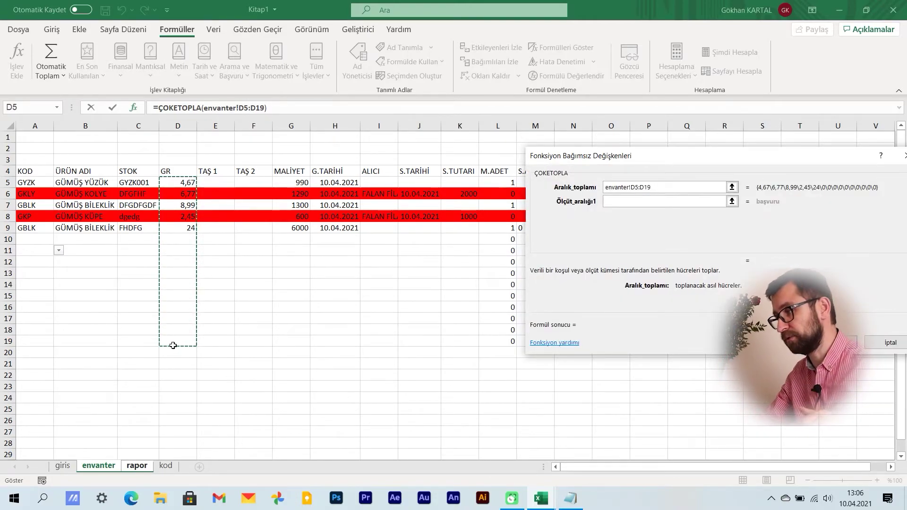
click(617, 199)
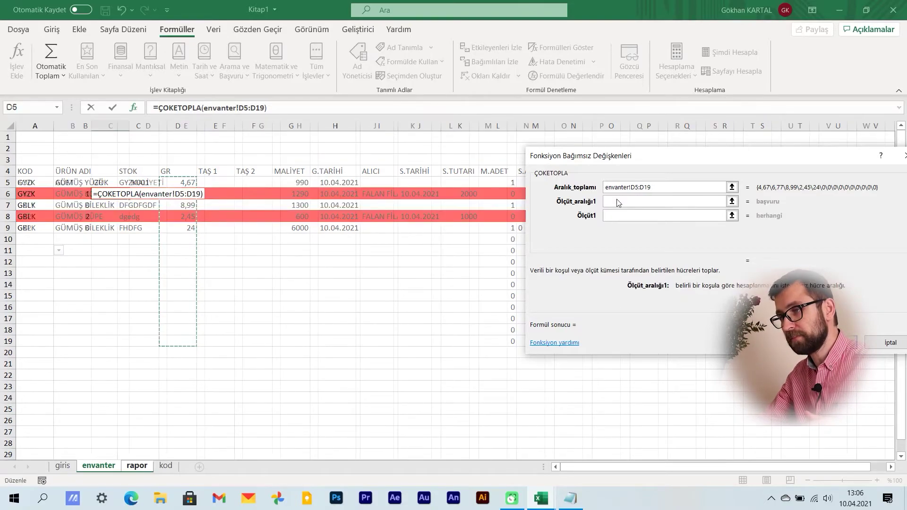
click(98, 465)
drag(680, 159, 736, 155)
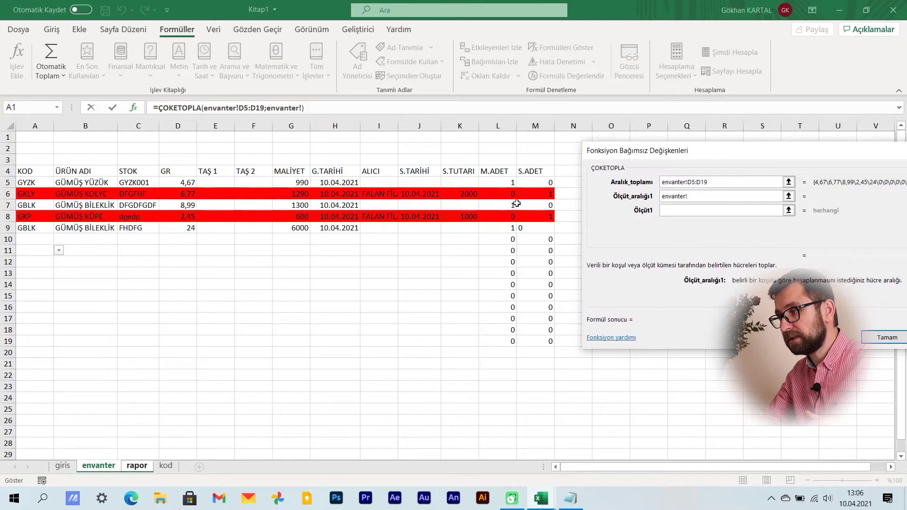
drag(504, 184, 498, 340)
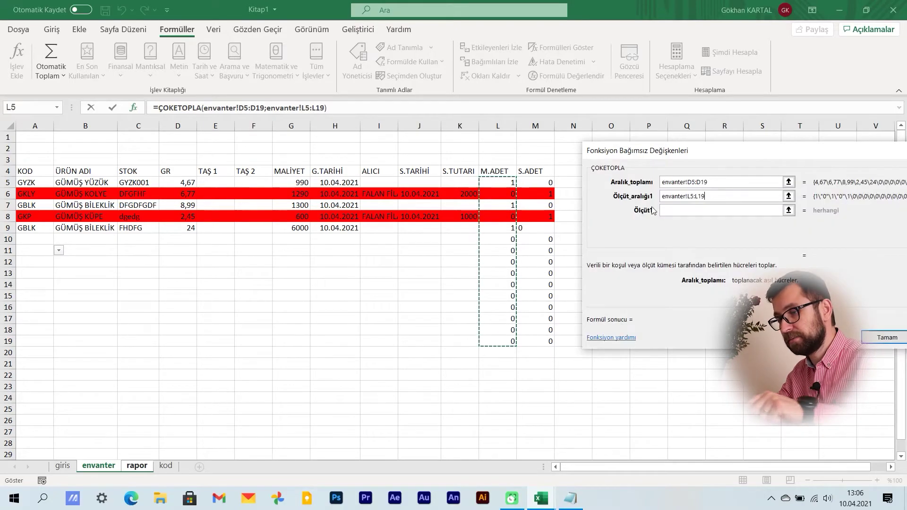
click(664, 215)
text(1)
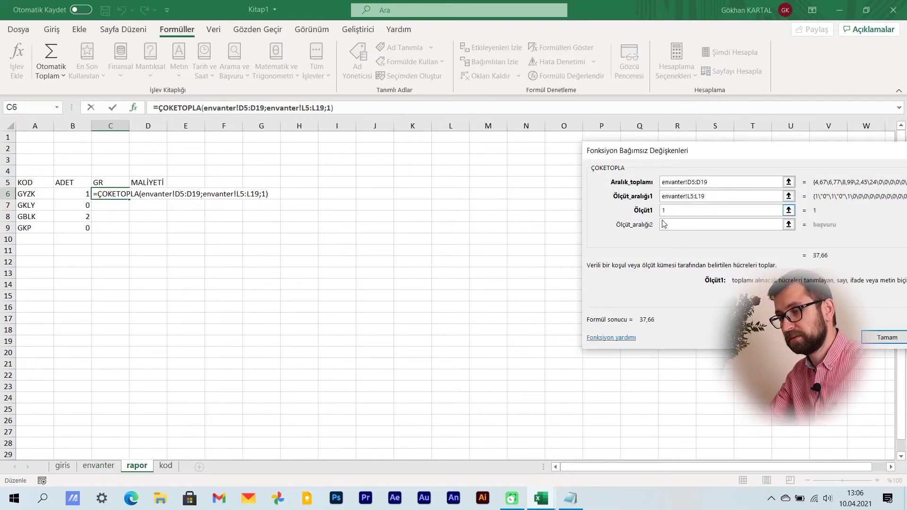
Add the code criterion envanter!A5:A20 matching A6 and confirm, so C6 shows 4,67.
click(663, 225)
click(98, 465)
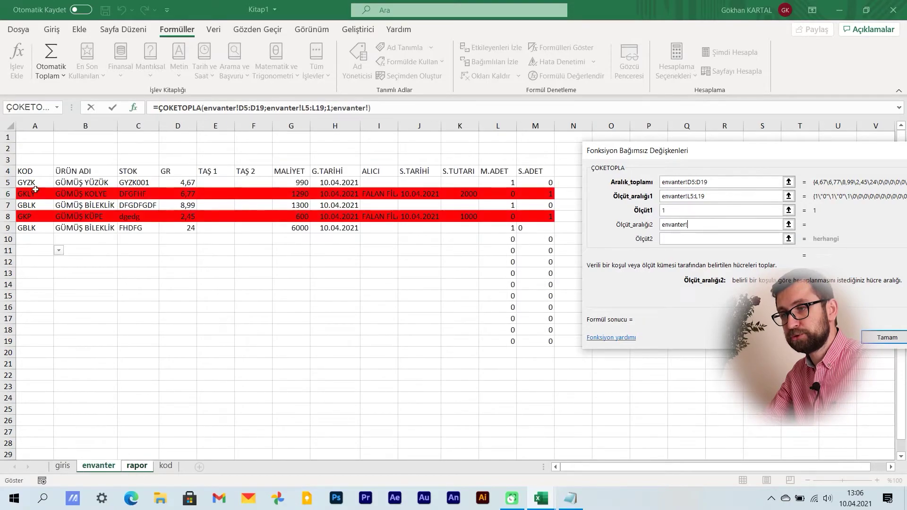
drag(35, 181, 29, 252)
drag(28, 339, 27, 350)
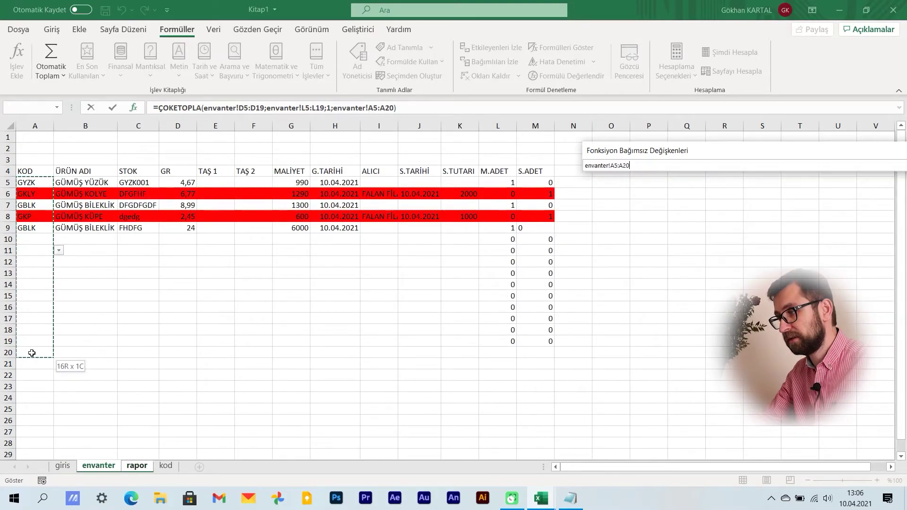
click(667, 240)
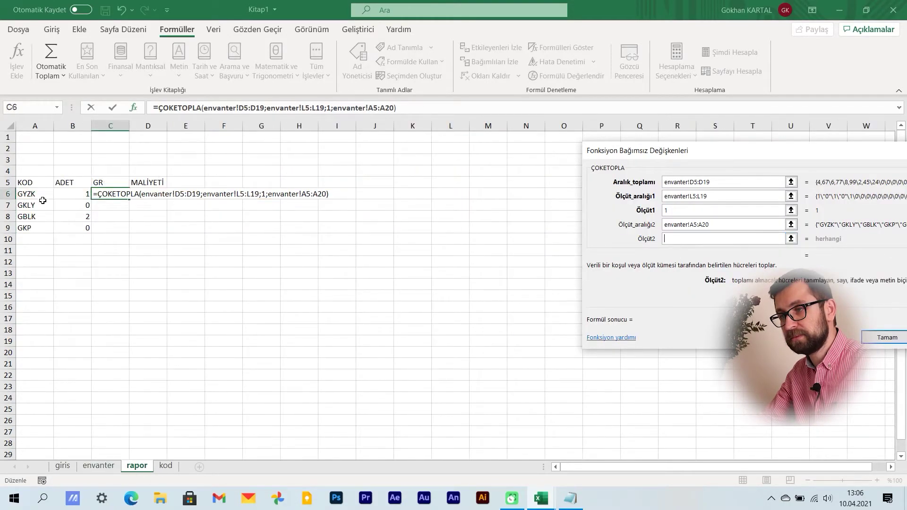
click(30, 194)
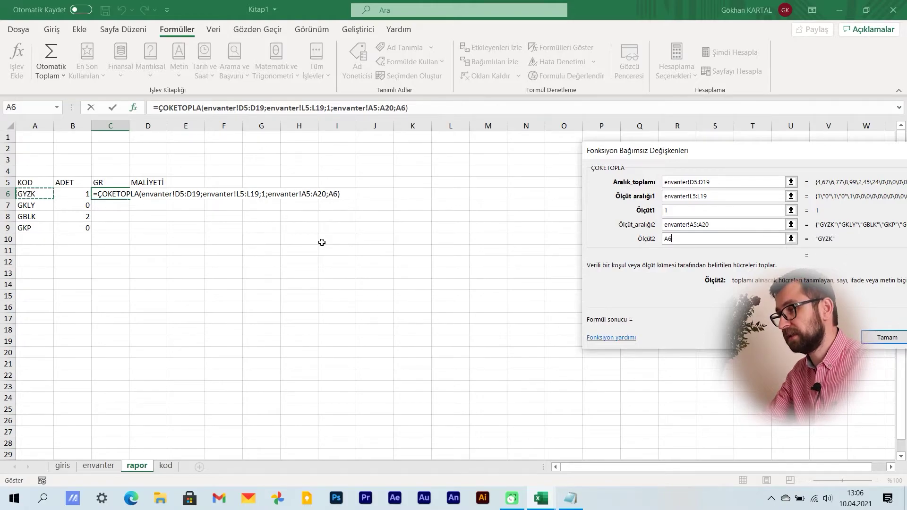
drag(763, 152, 549, 151)
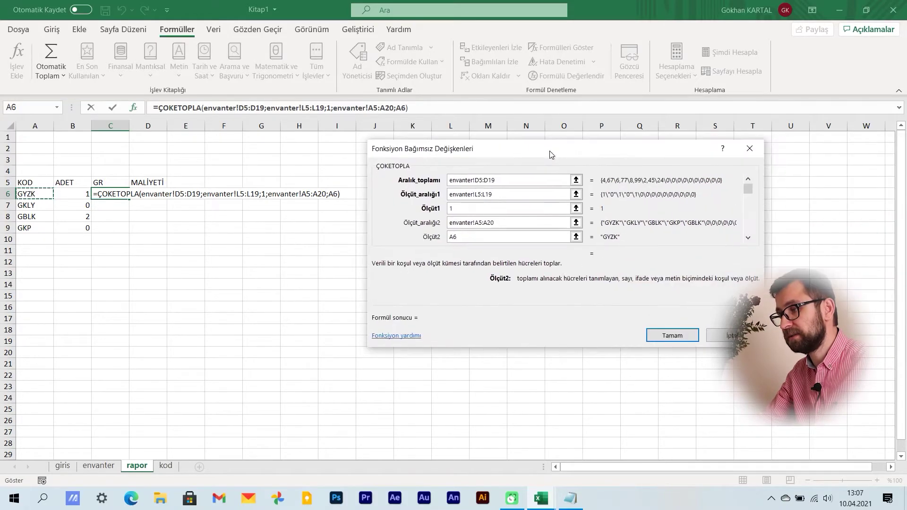
click(670, 336)
click(249, 276)
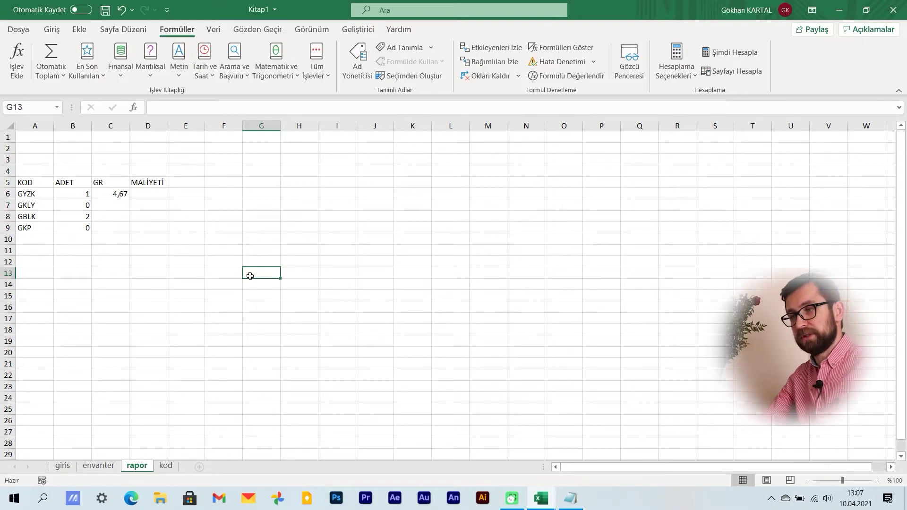
Make C6's D5:D20, L5:L20 and A5:A20 references absolute and commit the GR formula.
click(118, 194)
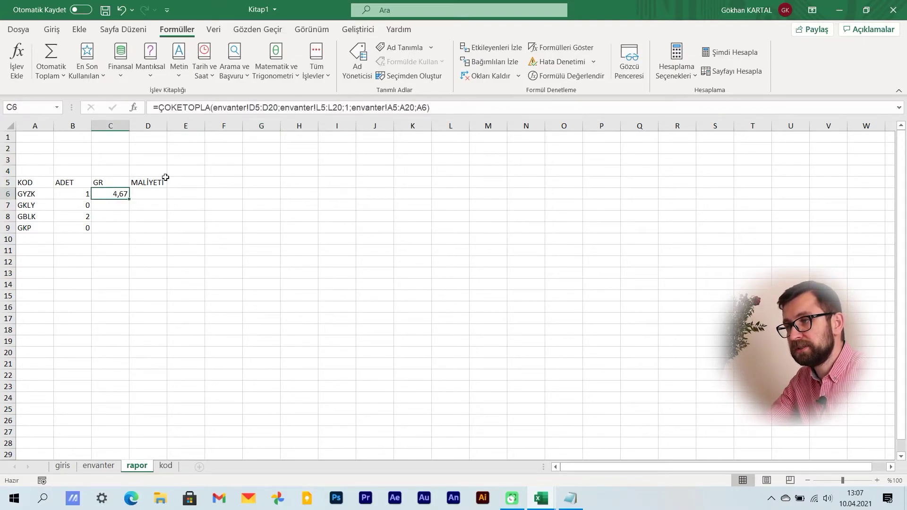
click(259, 109)
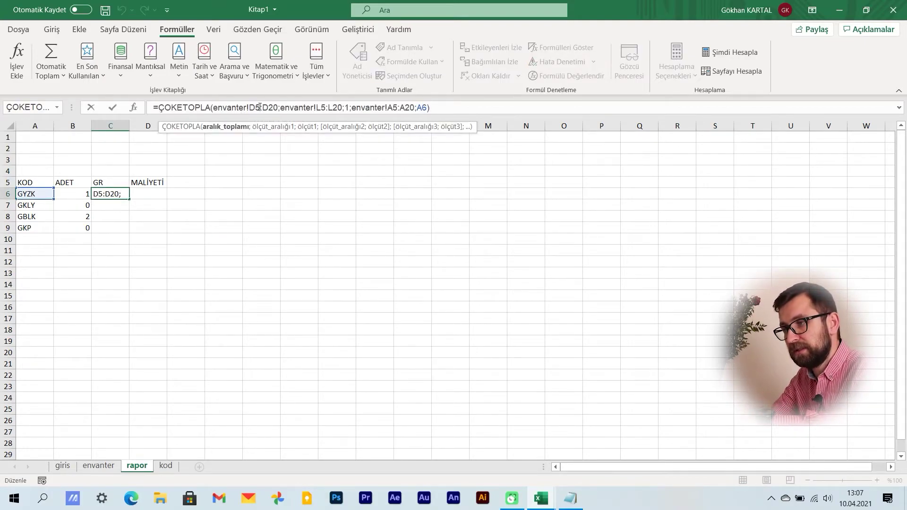
key(F4)
click(287, 109)
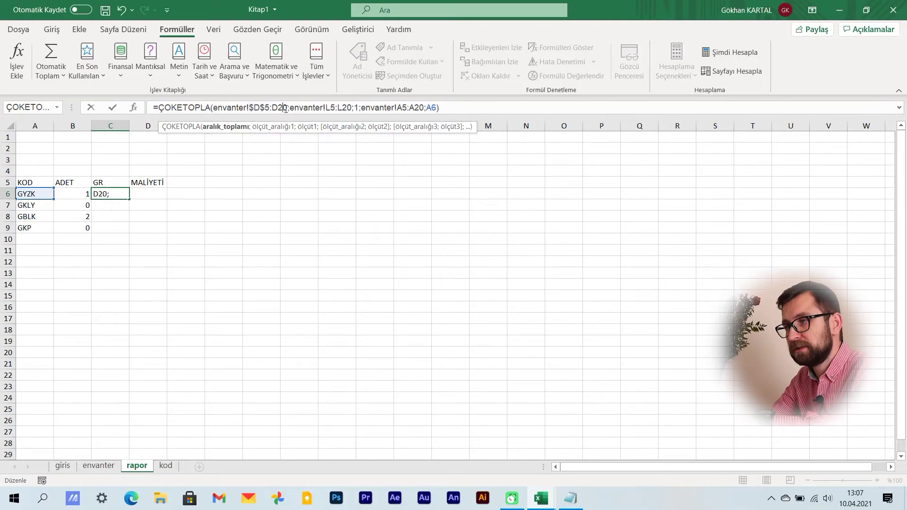
key(F4)
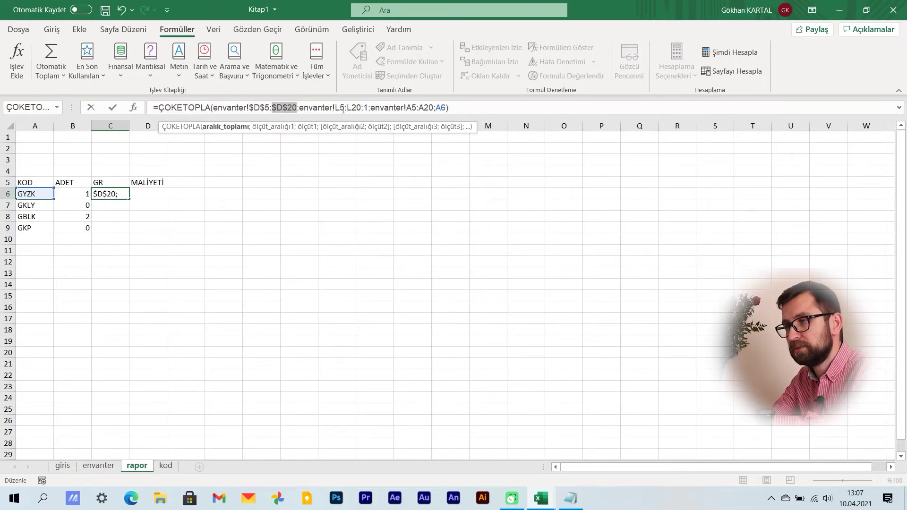
click(345, 109)
key(F4)
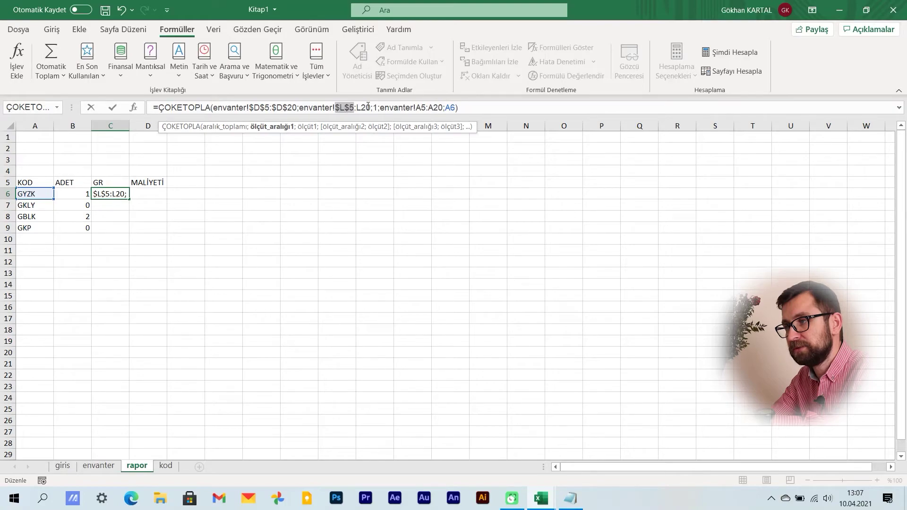
click(371, 107)
key(F4)
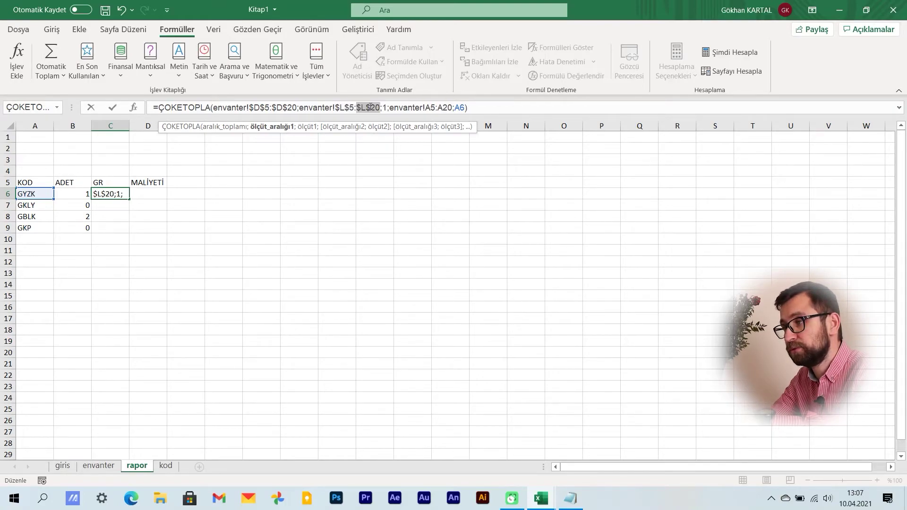
click(437, 108)
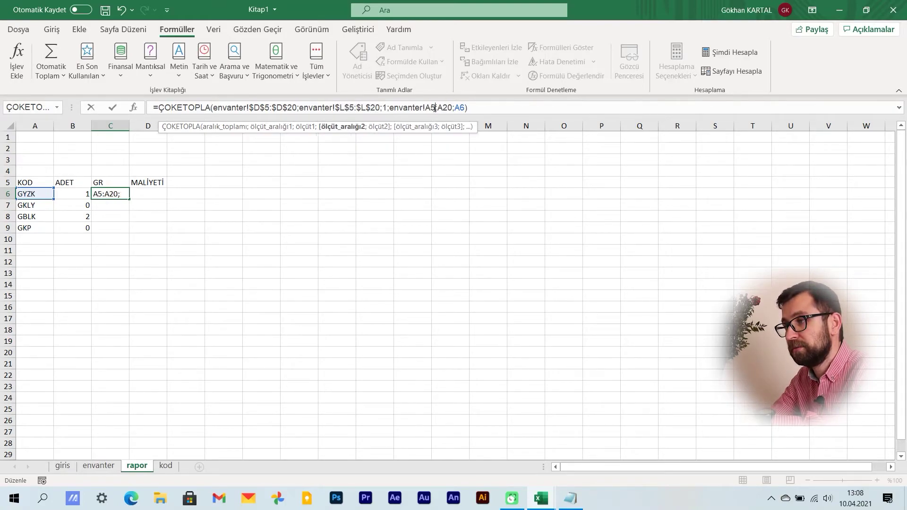
key(F4)
click(462, 108)
key(F4)
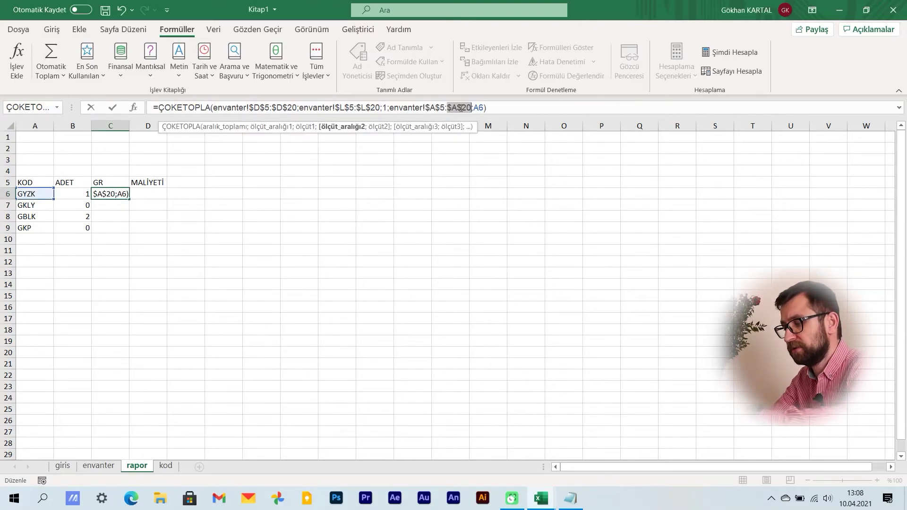
key(Return)
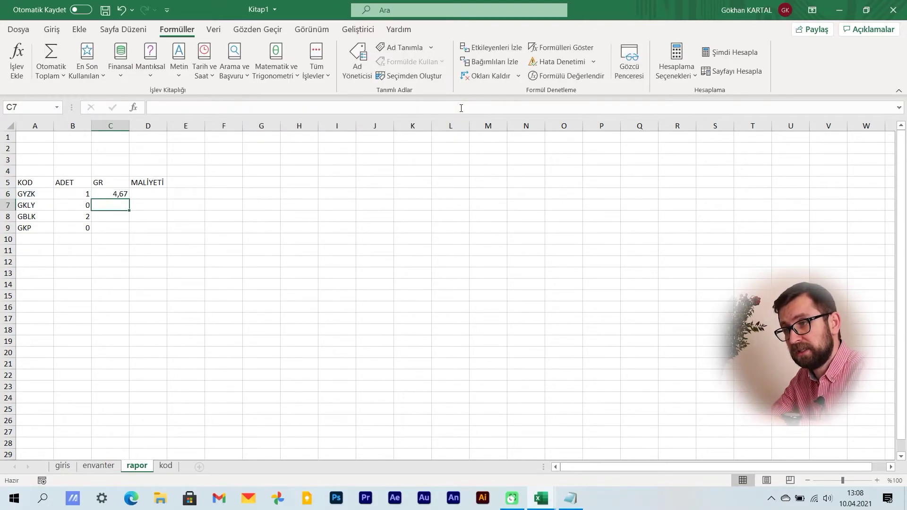
Fill the GR formula down C6:C9, giving 4,67, 0, 32,99 and 0.
key(ctrl+d)
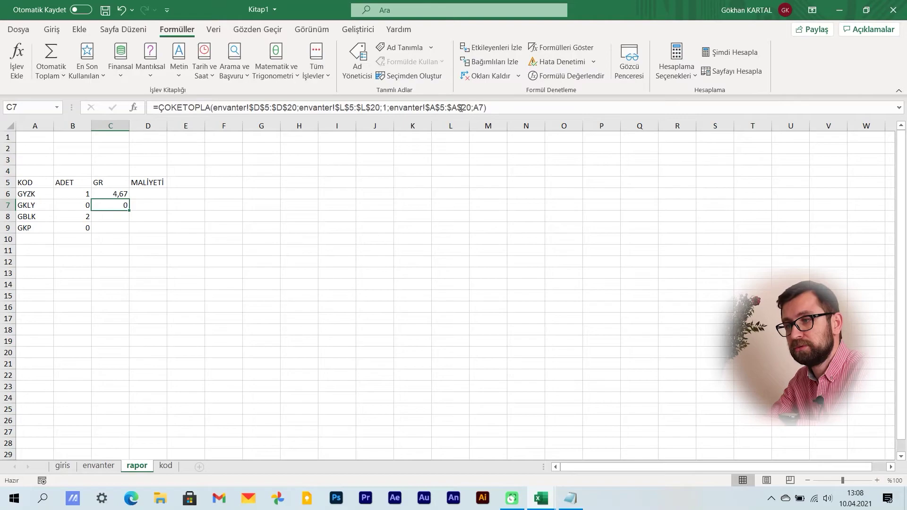
key(Down)
key(ctrl+d)
key(Down)
key(ctrl+d)
key(Down)
key(Up)
key(Up)
key(Up)
key(Up)
key(Right)
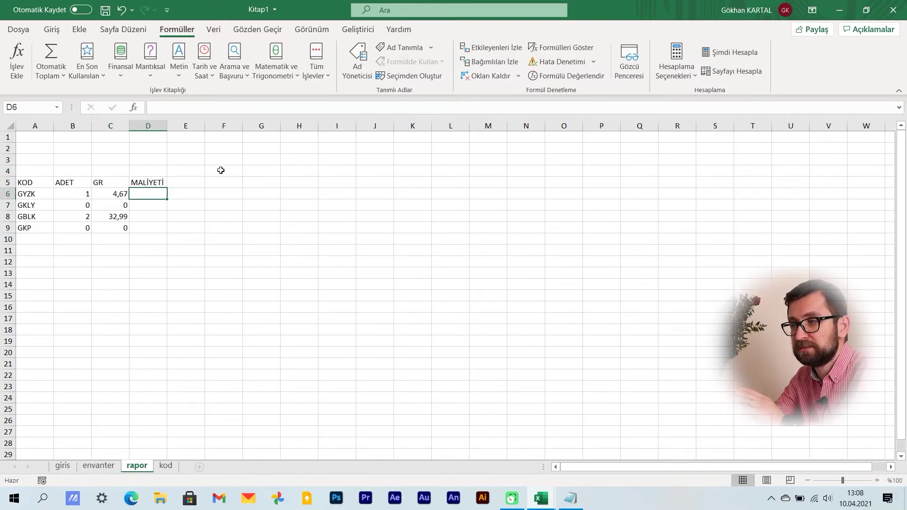
Start a ÇOKETOPLA in D6 summing envanter!G5:G20 where envanter!L5:L20 equals 1.
click(115, 193)
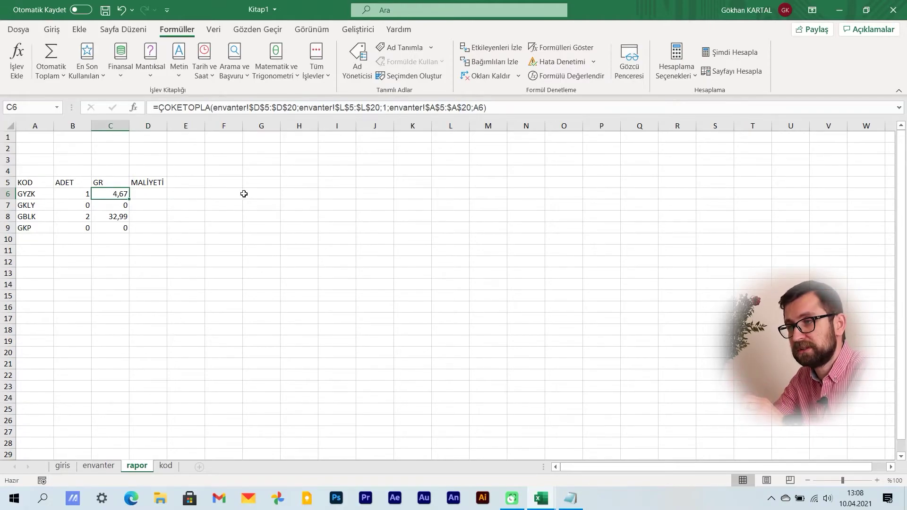
click(143, 194)
text(=)
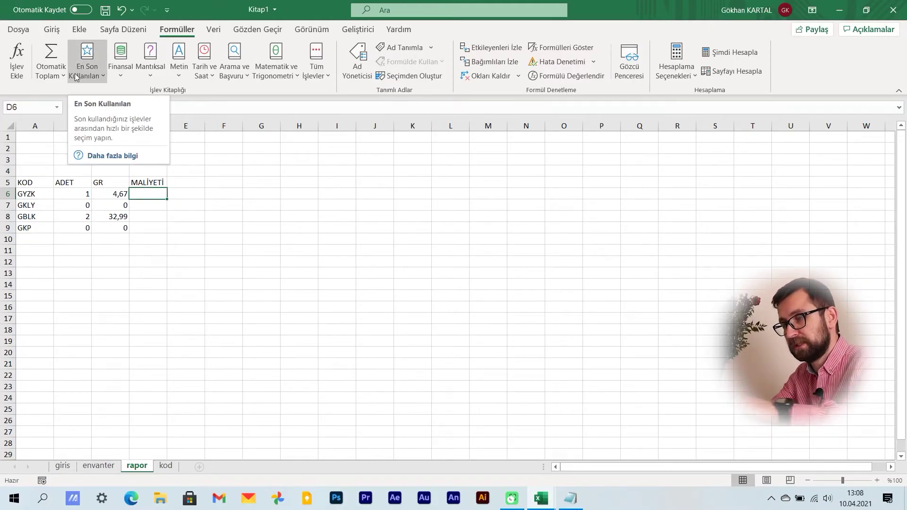
text(ÇO)
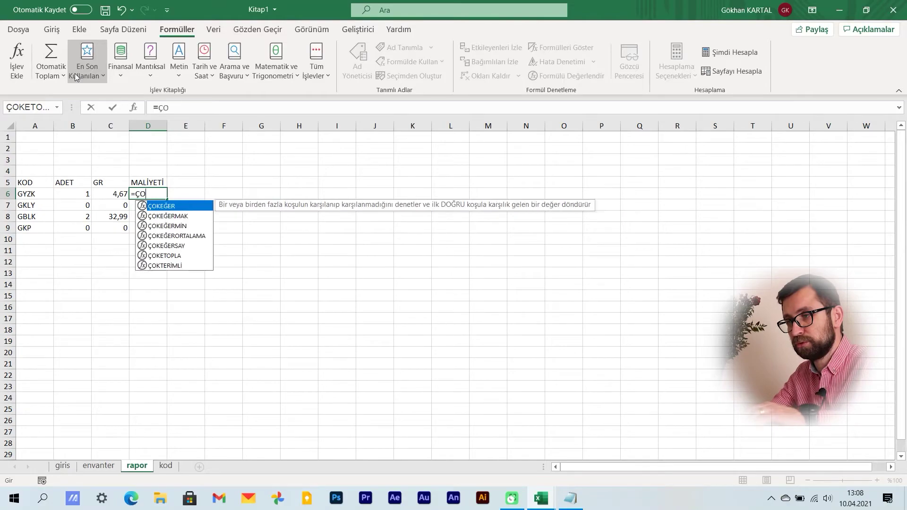
text(K)
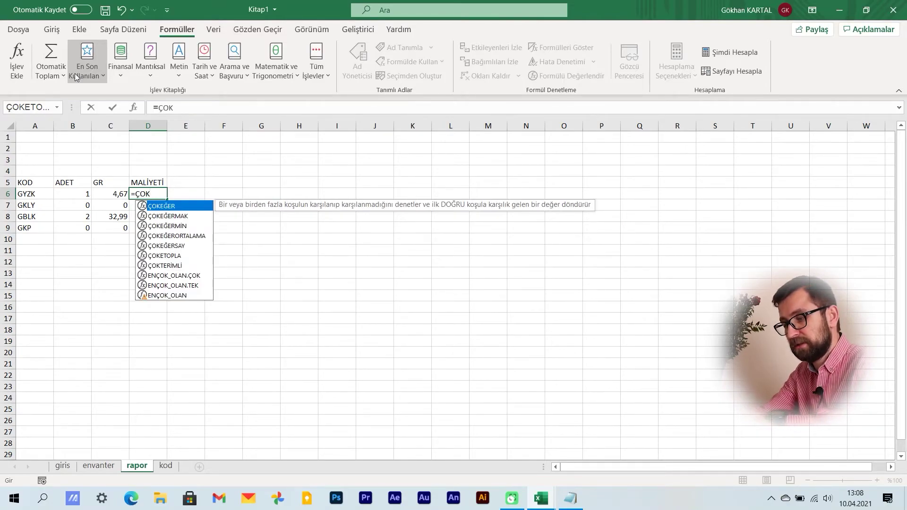
text(ETOPLA)
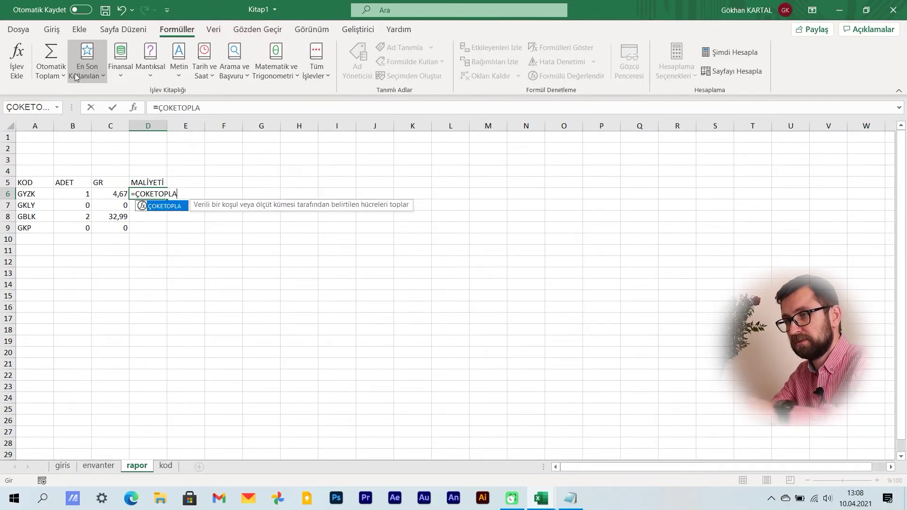
text(()
click(14, 56)
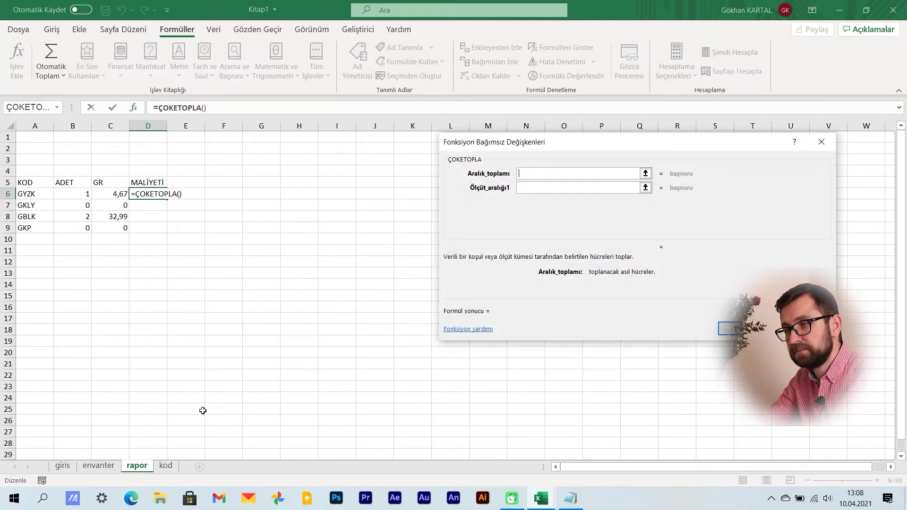
click(98, 466)
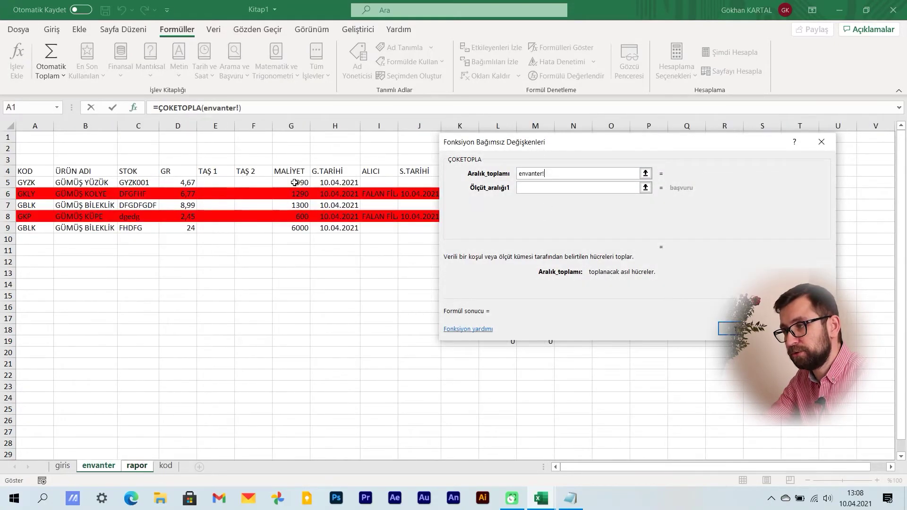
drag(291, 183, 295, 353)
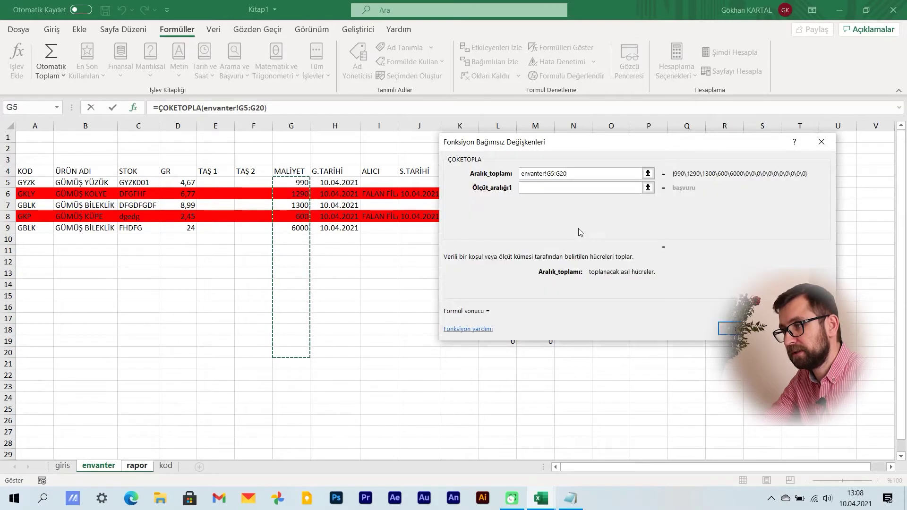
click(543, 189)
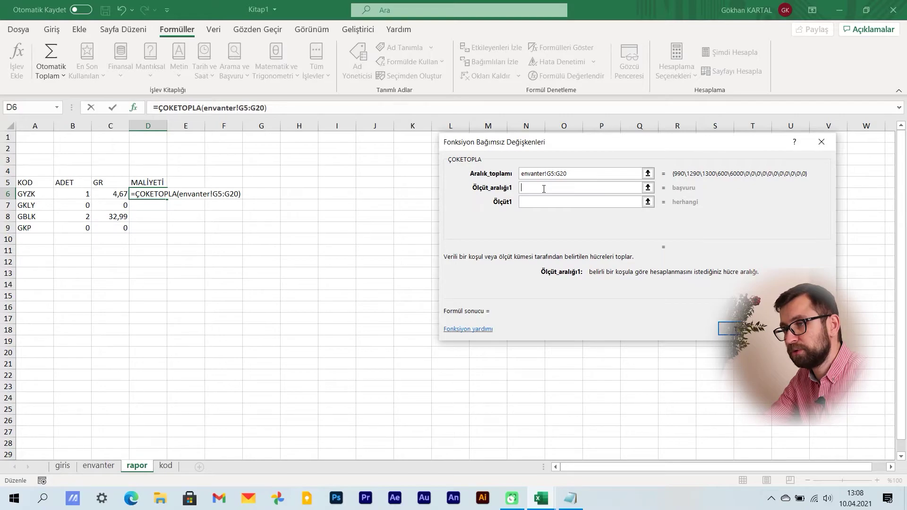
click(99, 465)
drag(571, 142, 671, 142)
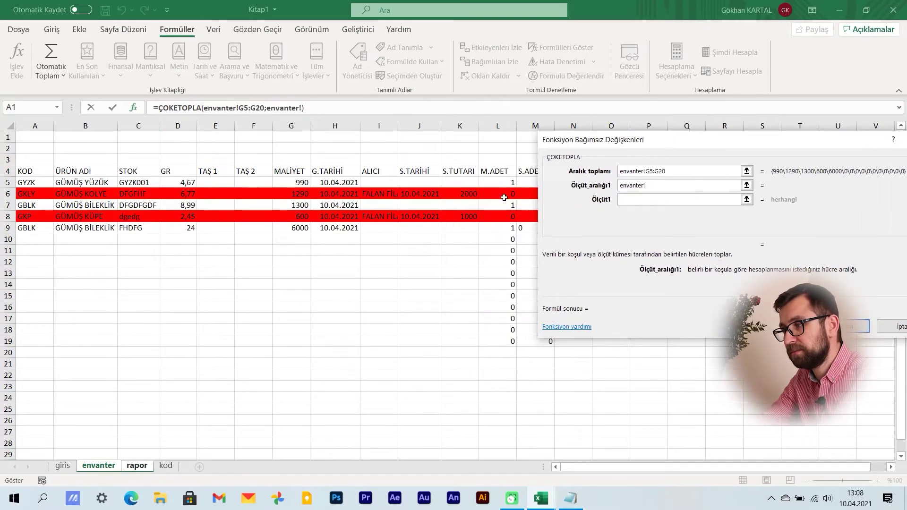
drag(500, 182, 488, 352)
click(631, 199)
text(1)
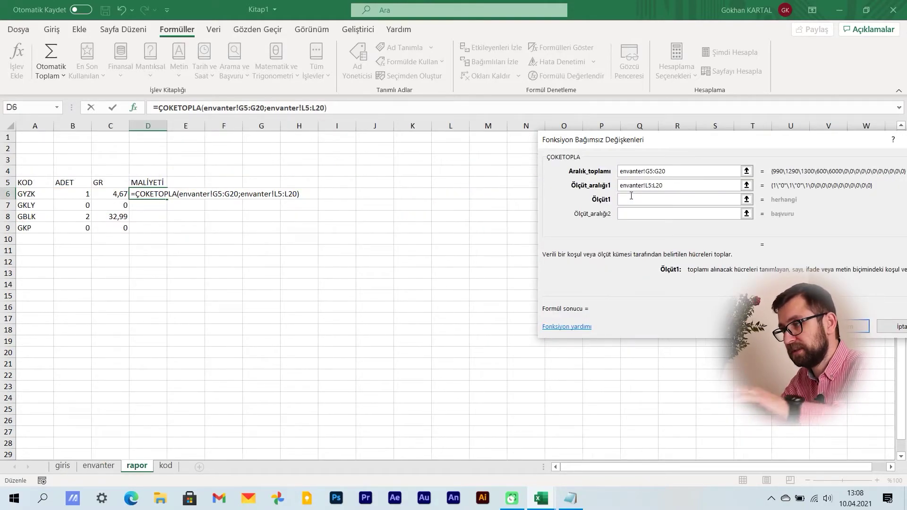
Add the code criterion envanter!A5:A20 matching A6 and confirm, so D6 shows 990.
click(631, 213)
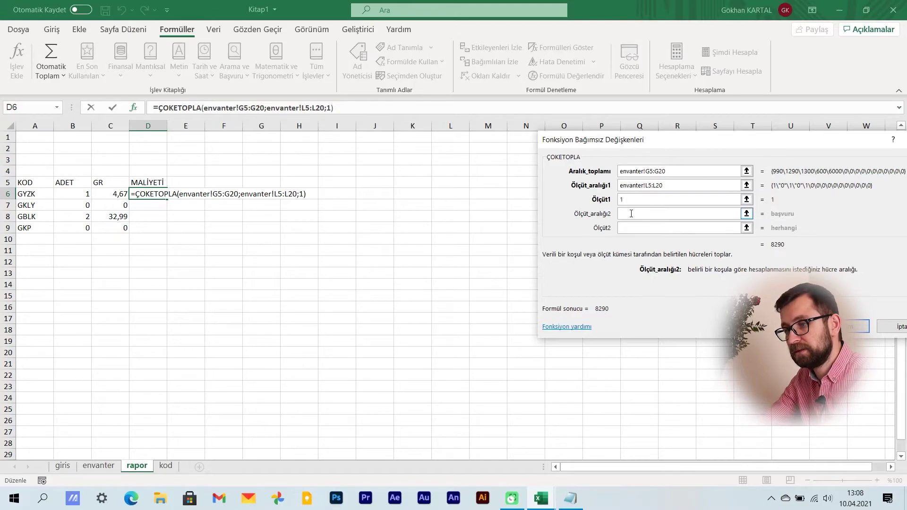
click(102, 469)
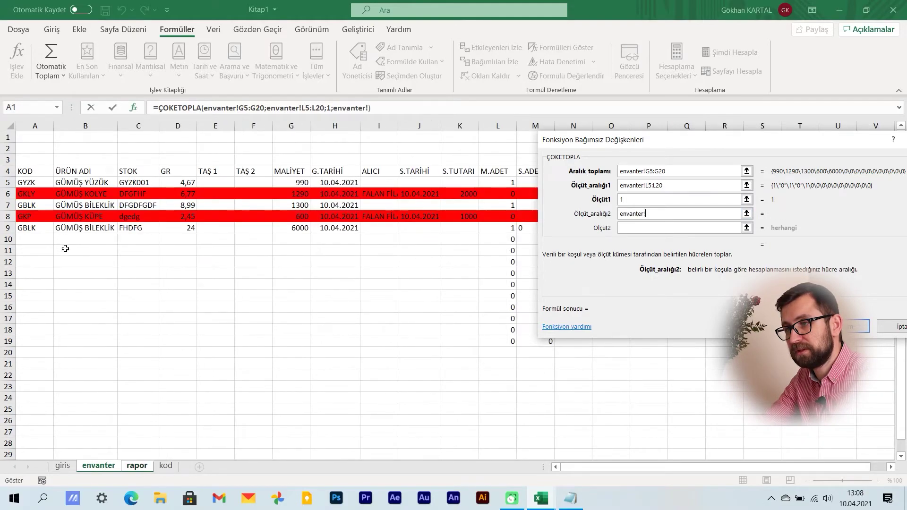
click(42, 183)
drag(42, 184, 35, 352)
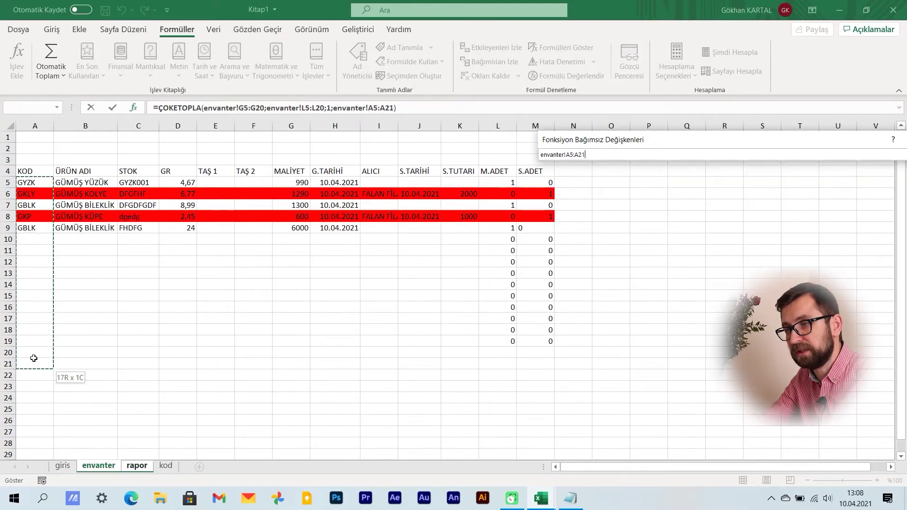
click(632, 228)
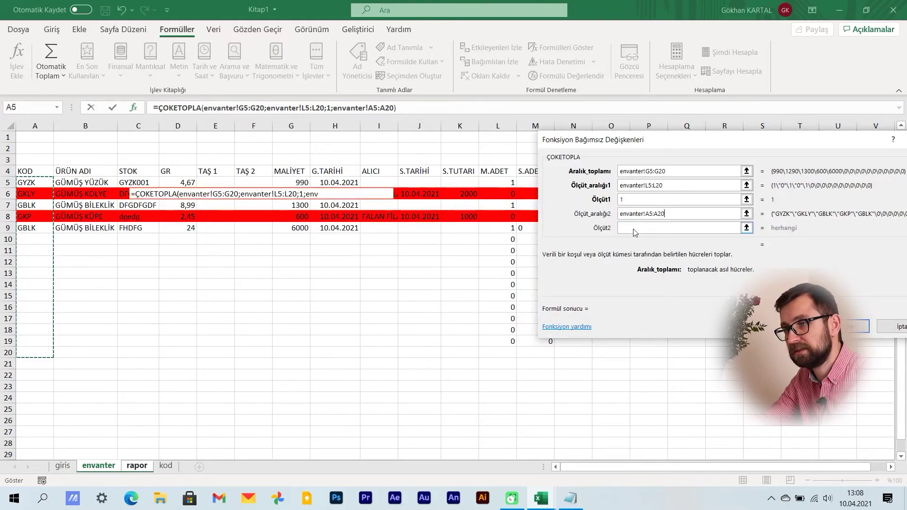
click(20, 193)
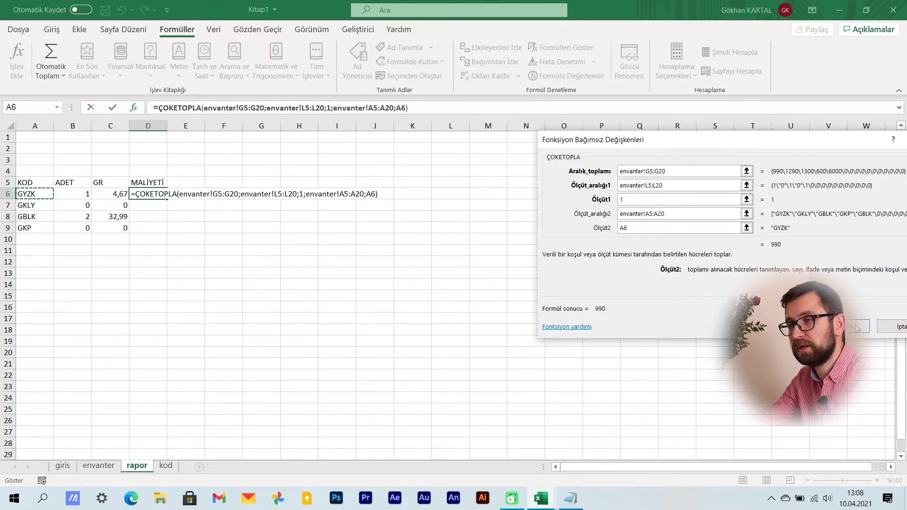
key(Return)
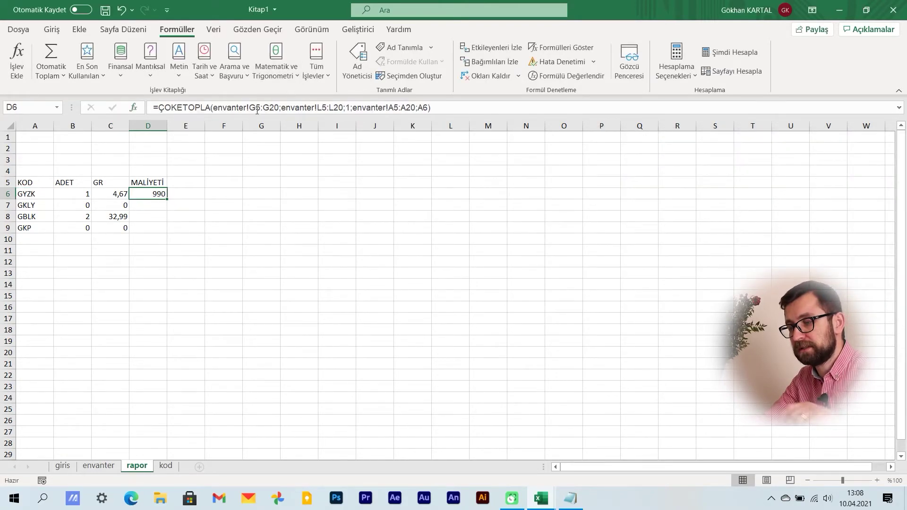
Make D6's G5:G20, L5:L20 and A5:A20 references absolute and commit the MALİYETİ formula.
click(259, 107)
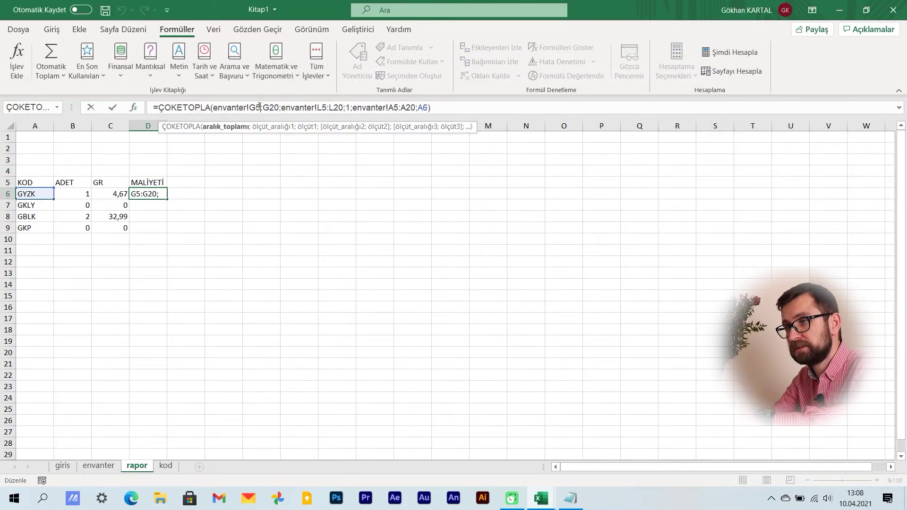
key(F4)
click(287, 107)
key(F4)
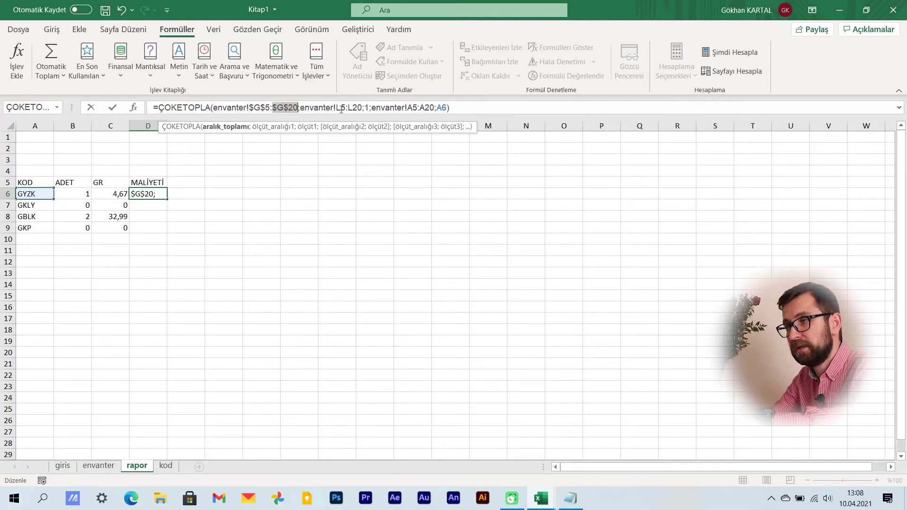
click(347, 107)
key(F4)
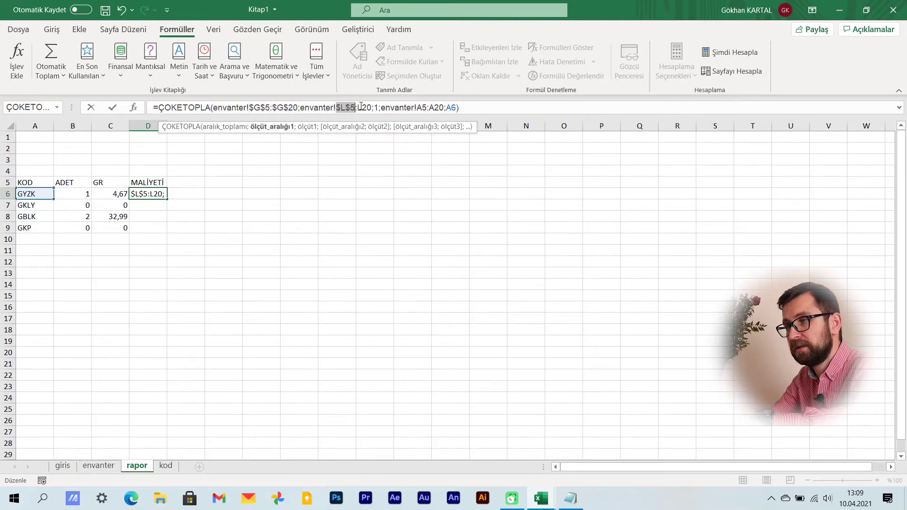
click(369, 107)
key(F4)
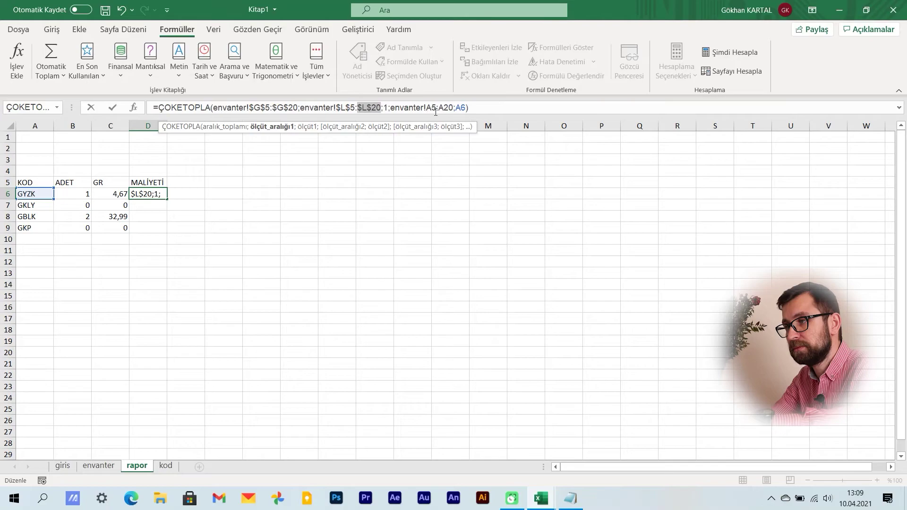
click(434, 107)
key(F4)
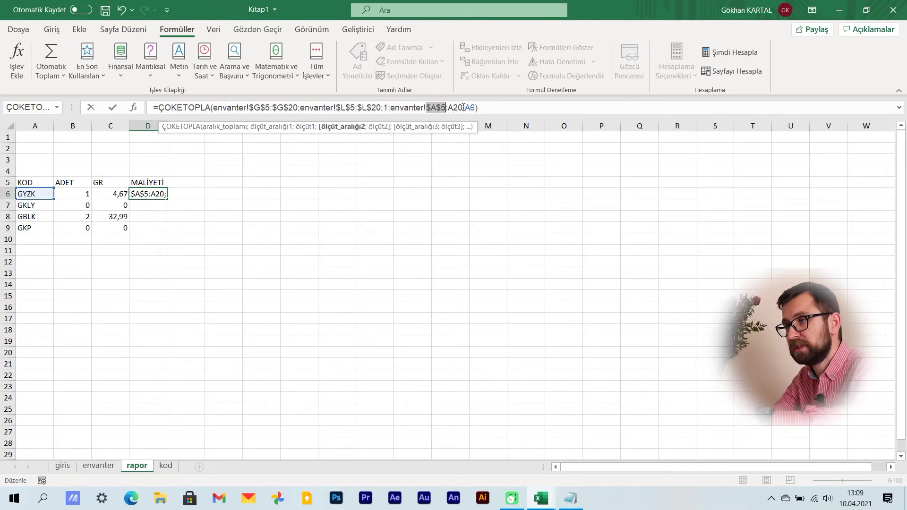
click(463, 107)
key(F4)
key(Return)
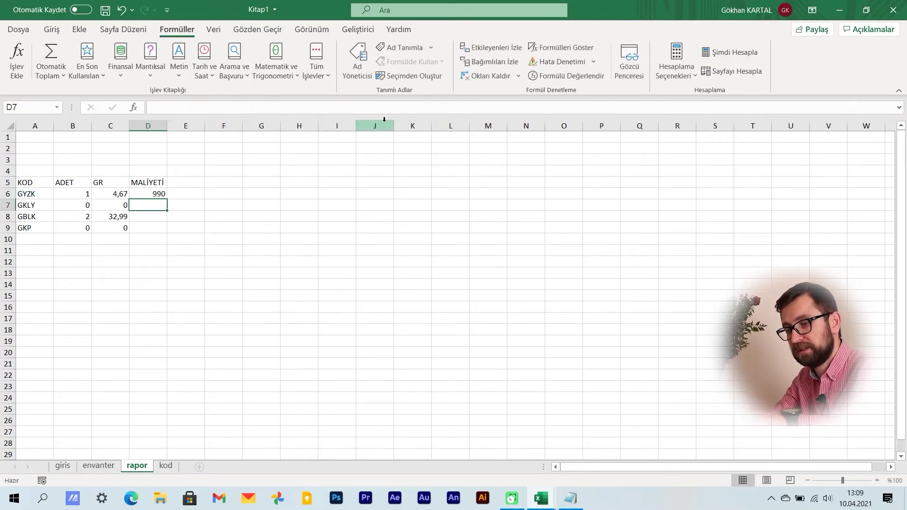
Fill the MALİYETİ formula down D6:D9, giving 990, 0, 7300 and 0.
key(ctrl+d)
key(Down)
key(ctrl+d)
key(Down)
key(ctrl+d)
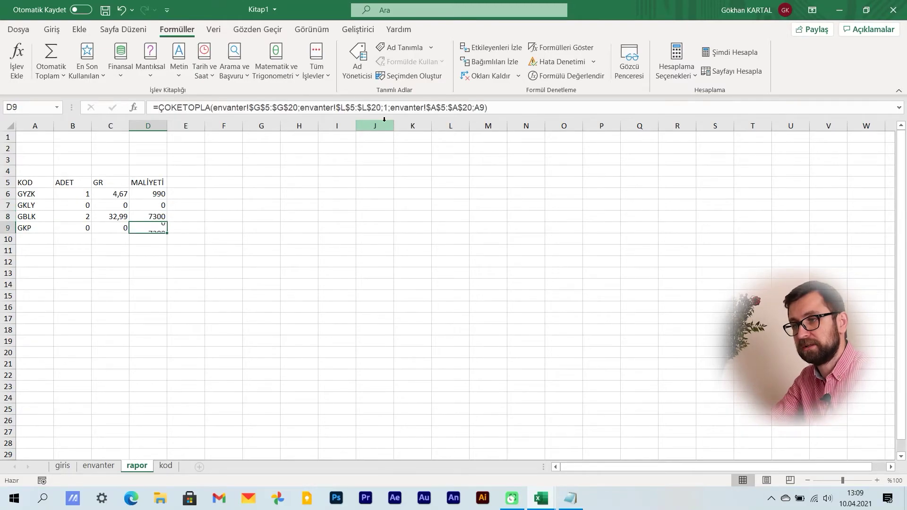
key(Down)
key(Up)
key(Up)
key(Up)
key(Down)
key(Down)
key(Down)
key(Down)
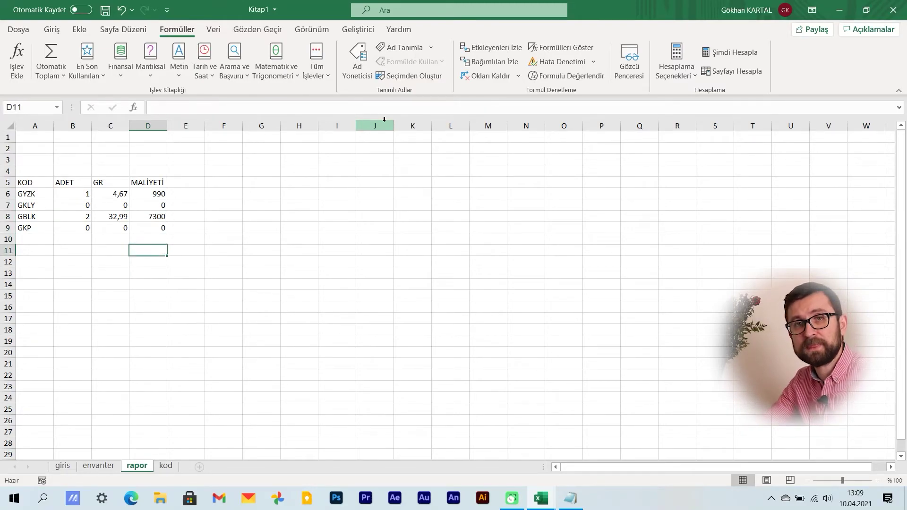
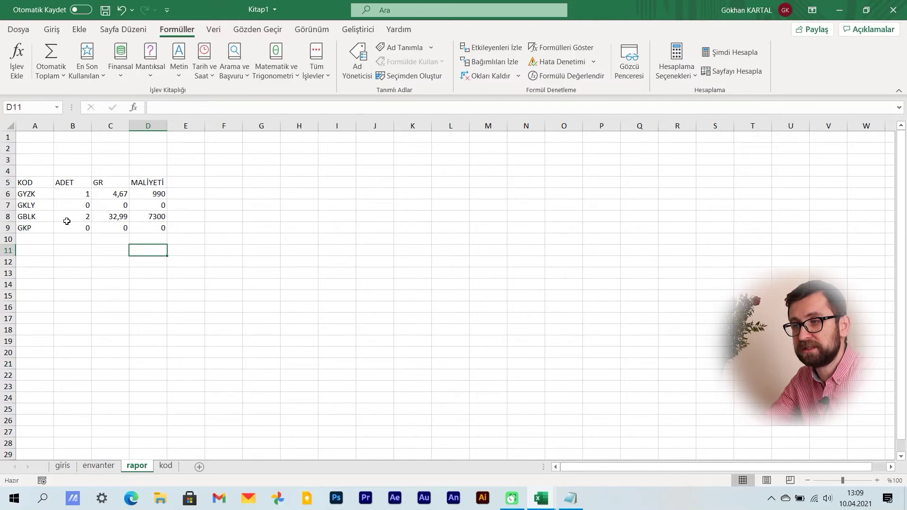
On the giris sheet, clear the entry row with SİL and choose product code GYZK in A5.
click(64, 467)
click(106, 228)
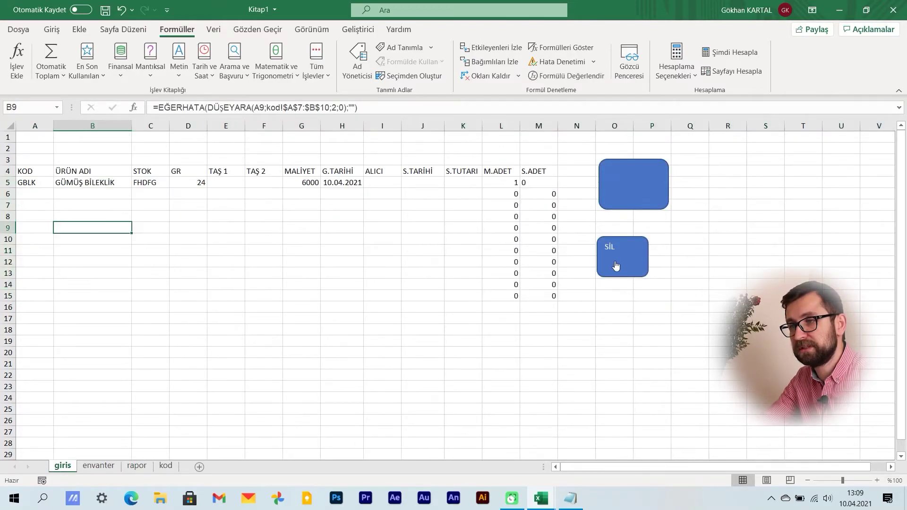
click(616, 265)
click(40, 184)
click(58, 184)
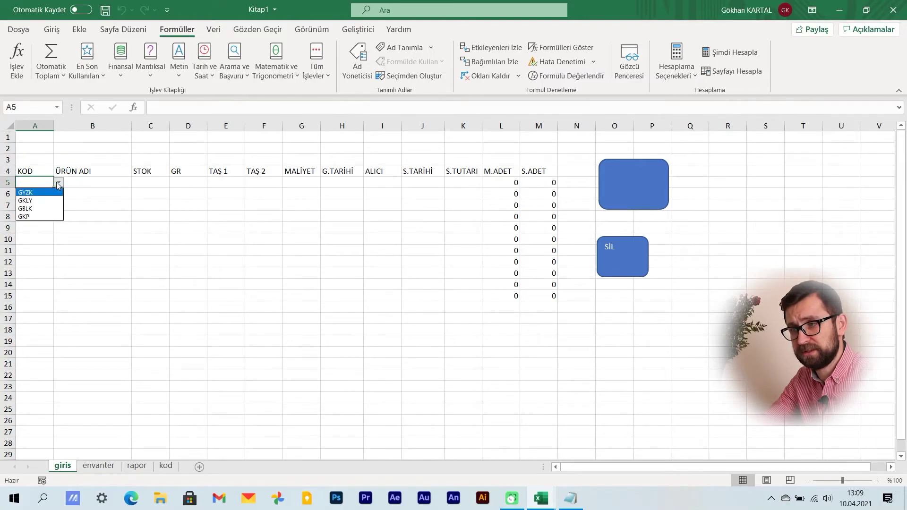
click(43, 192)
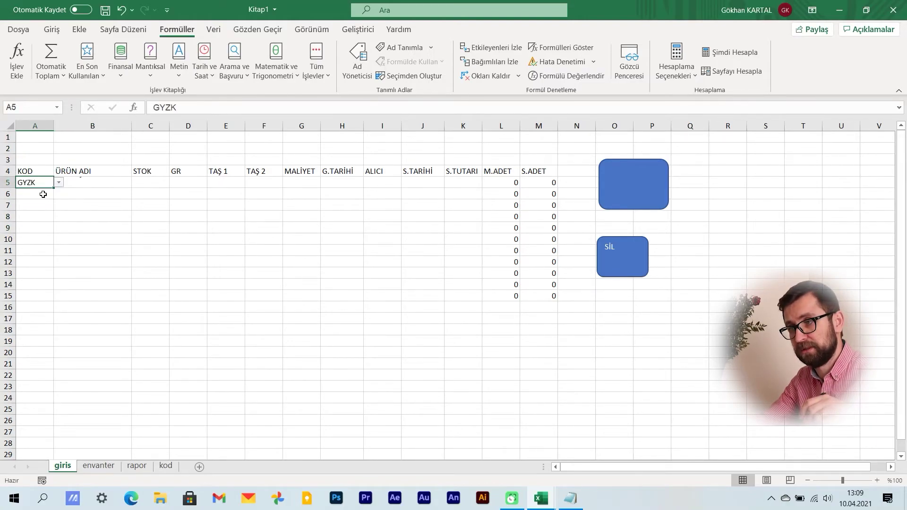
Enter stock FGHGFH, weight 6, cost 990 and date 10.4. in C5, D5, G5, H5, then select L5:M21.
click(142, 180)
text(FGHGFH)
click(181, 185)
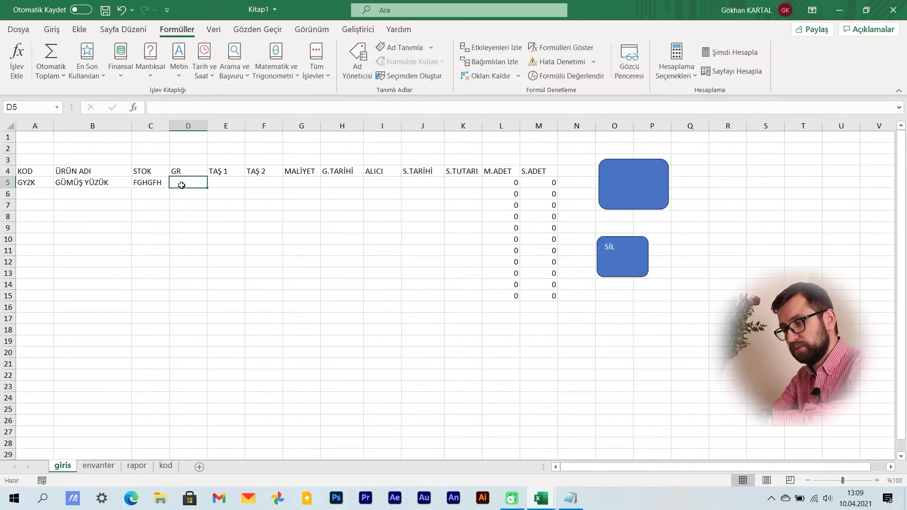
text(6)
click(295, 183)
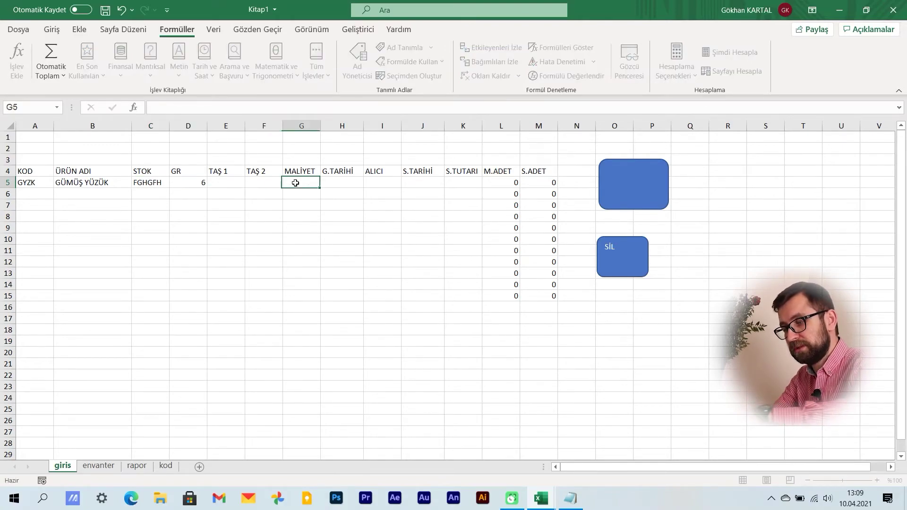
text(990)
click(350, 183)
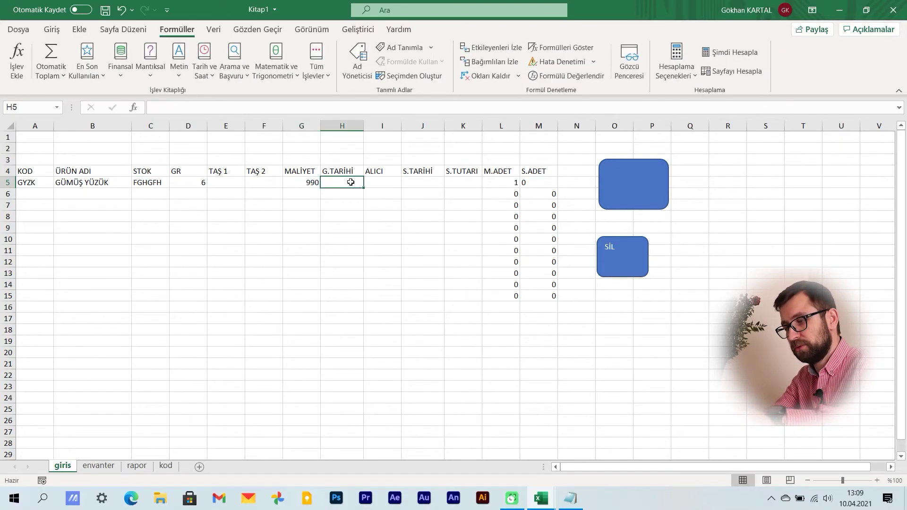
text(10.)
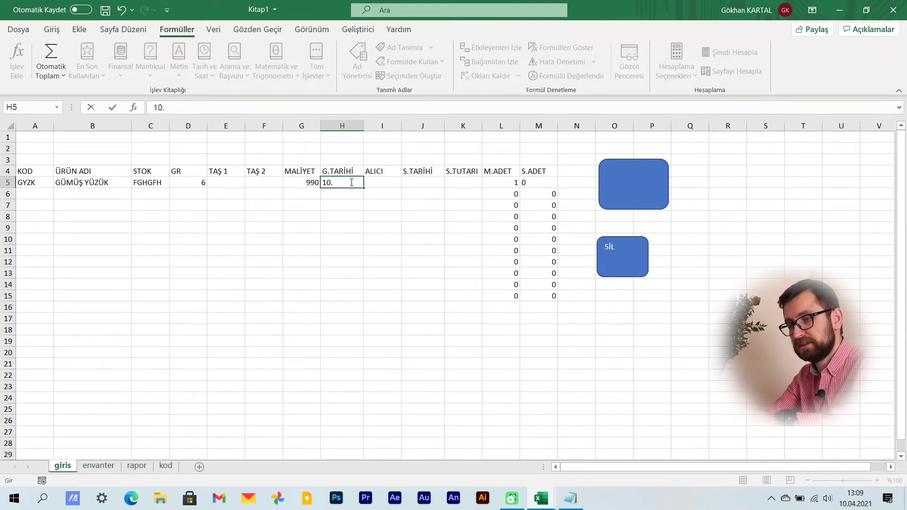
text(4.)
key(Tab)
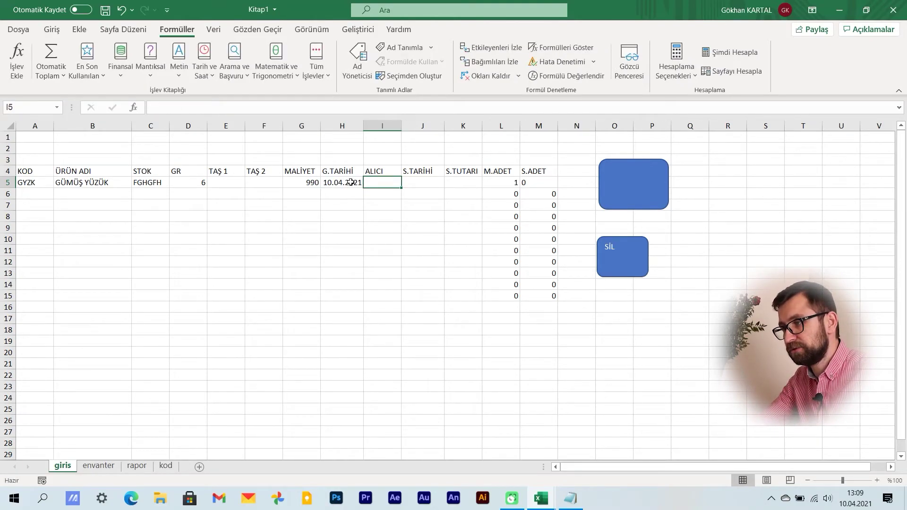
drag(489, 180, 539, 362)
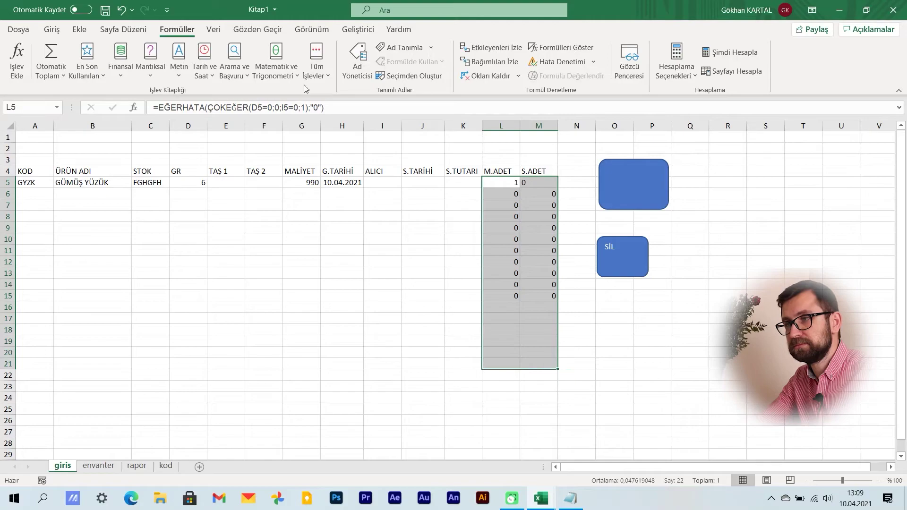
click(52, 29)
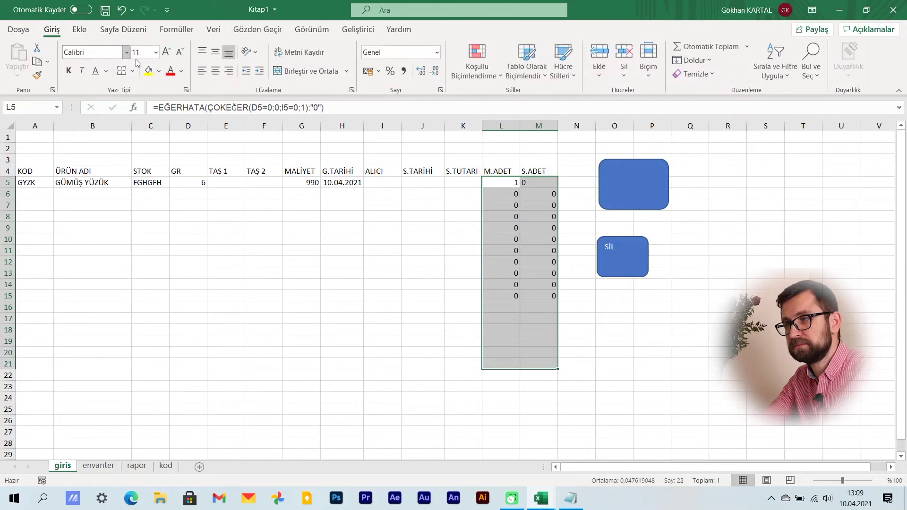
Right-align the count cells and save the new ring entry into the inventory.
click(229, 72)
click(425, 306)
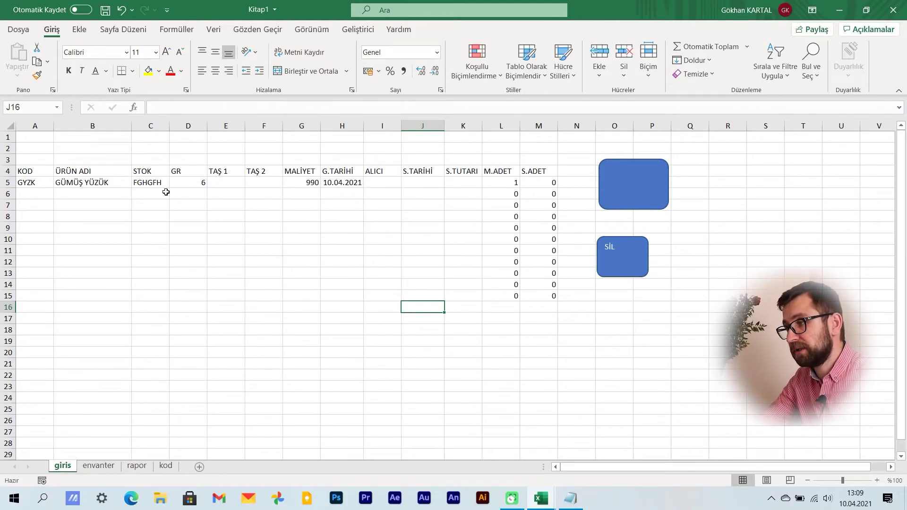
click(632, 193)
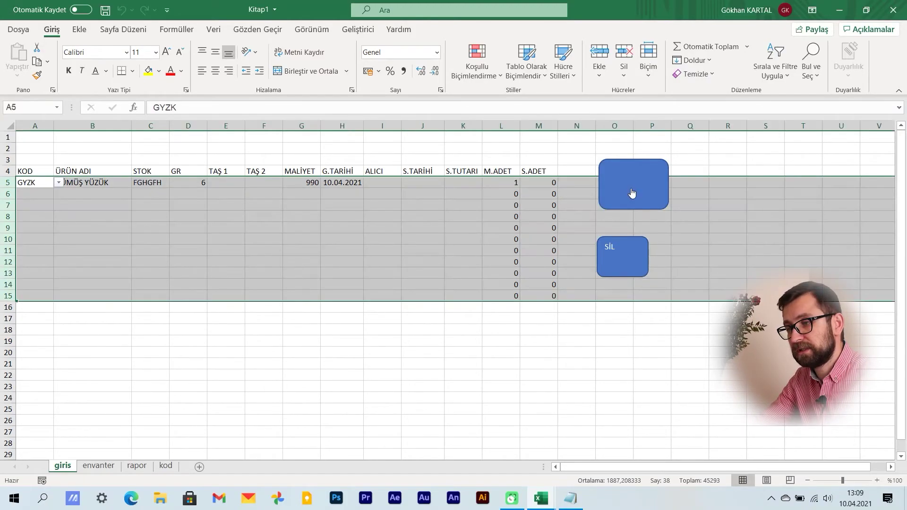
Check envanter row 10 and the rapor GYZK totals of 2 pieces and 1980 cost.
click(98, 465)
click(125, 330)
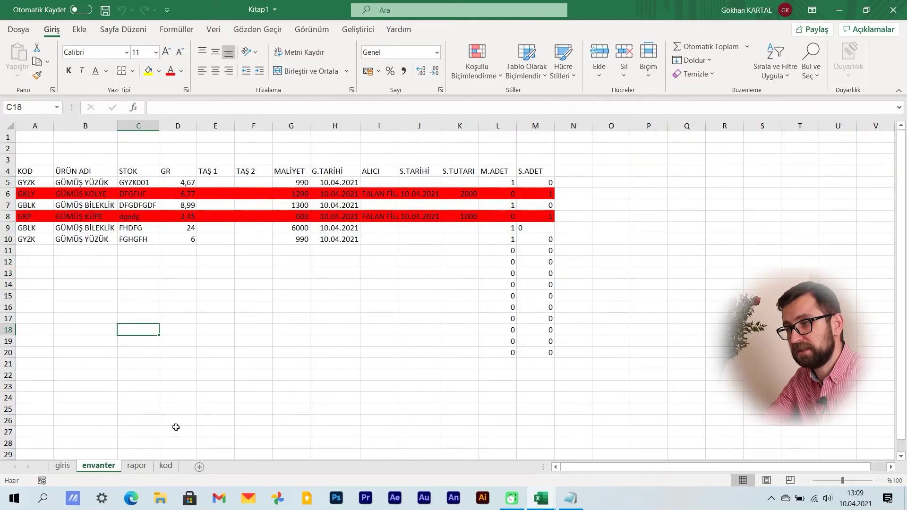
click(143, 467)
click(158, 319)
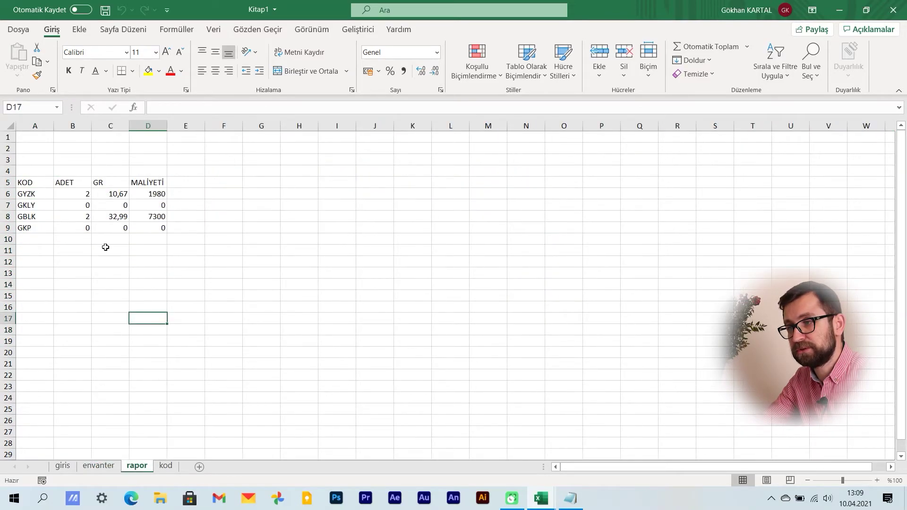
click(75, 189)
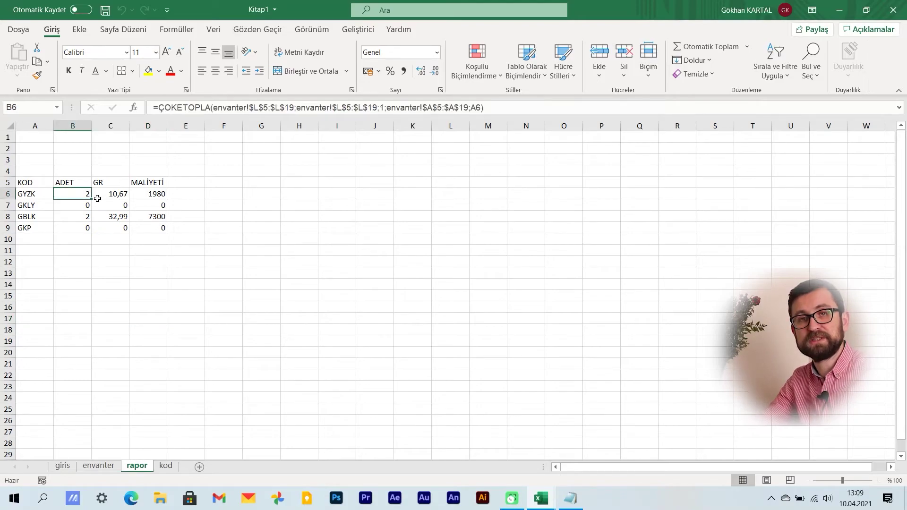
click(235, 183)
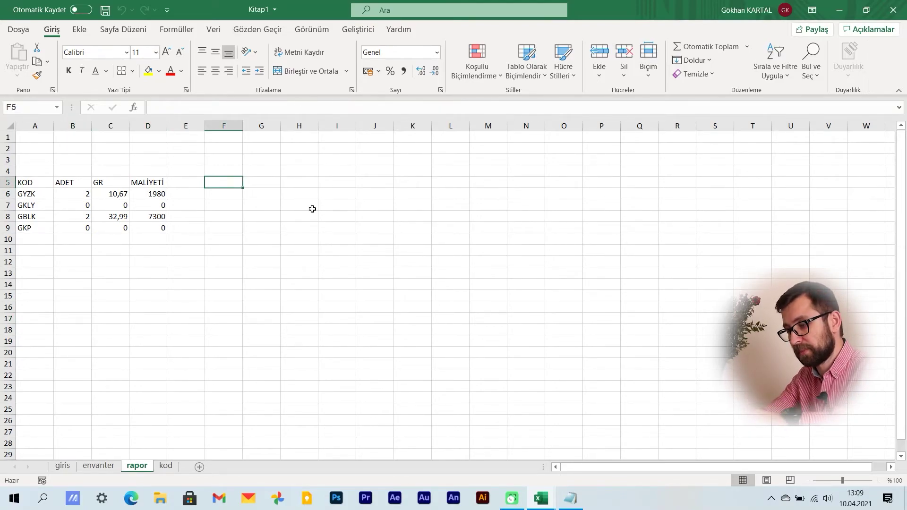
Type the headings S.ADET, S.GR, S.MALİYET and S.TUTARI into rapor cells F5 through I5.
text(S.)
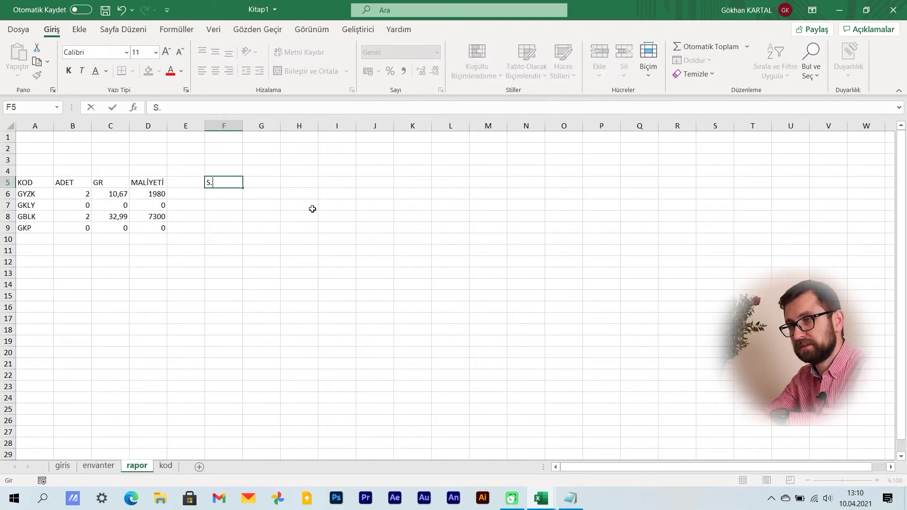
text(ADET)
key(Tab)
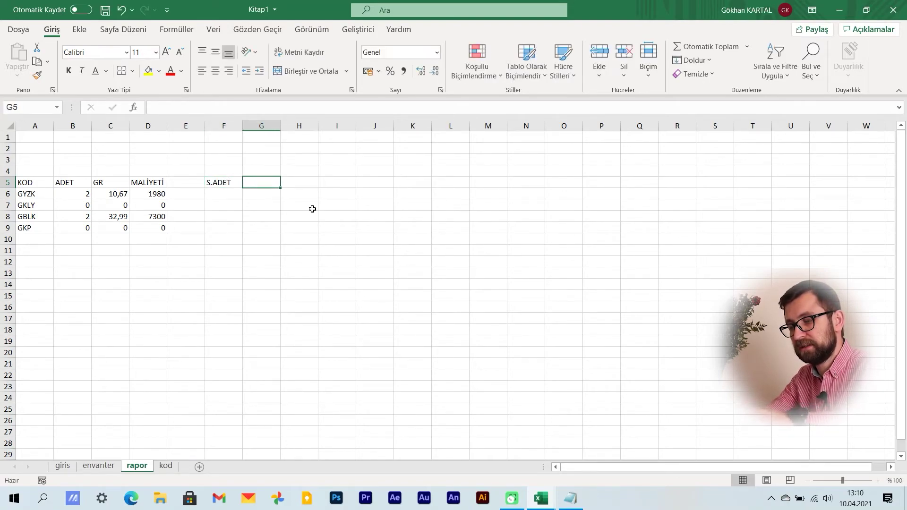
text(S.)
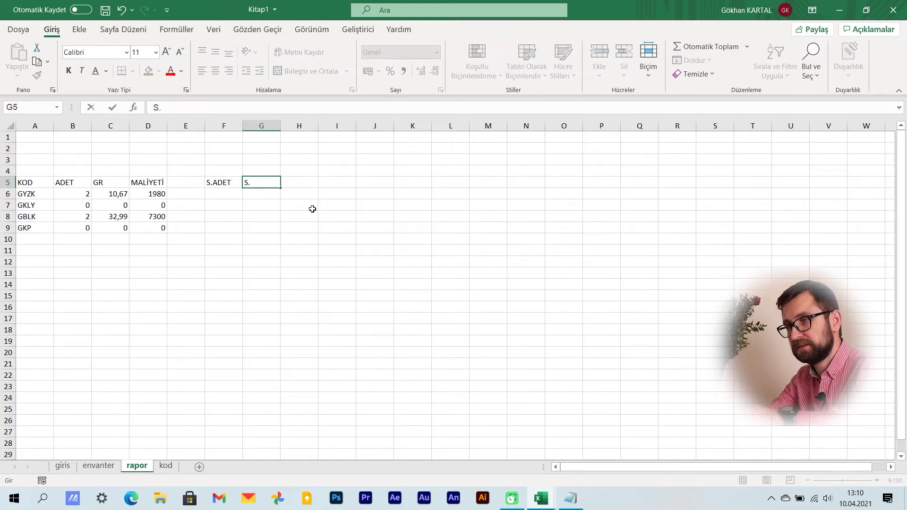
text(GR)
key(Tab)
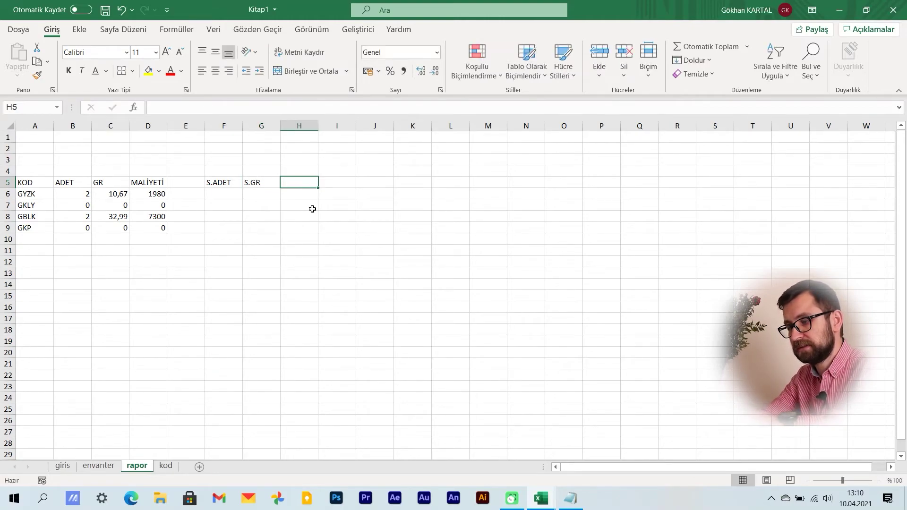
text(S.MALİYET)
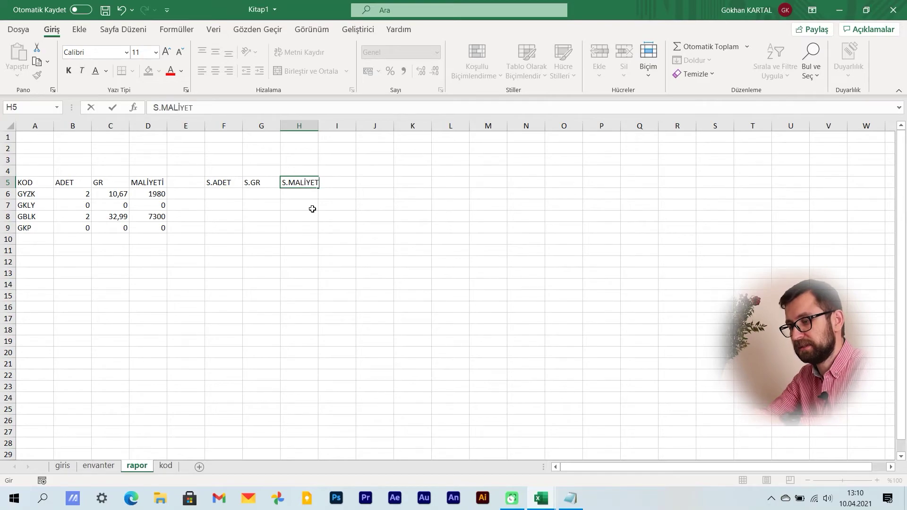
key(Tab)
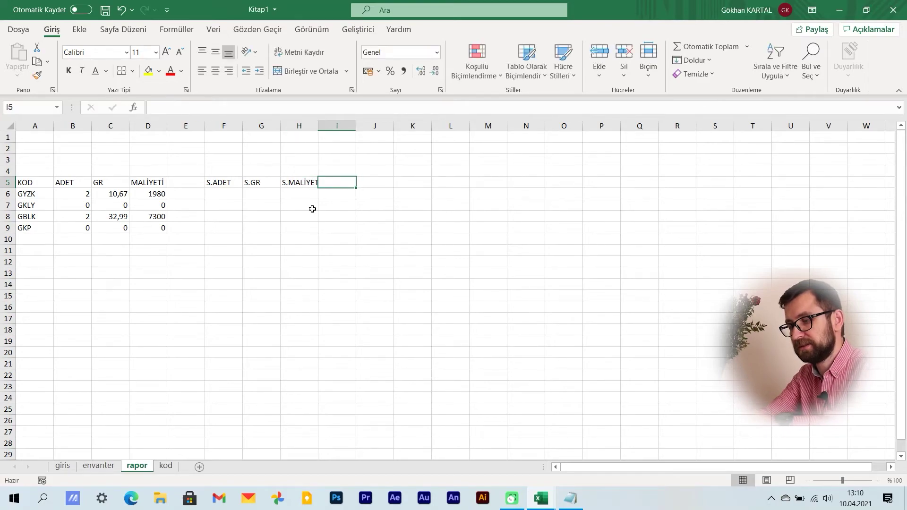
text(S.TUTARI)
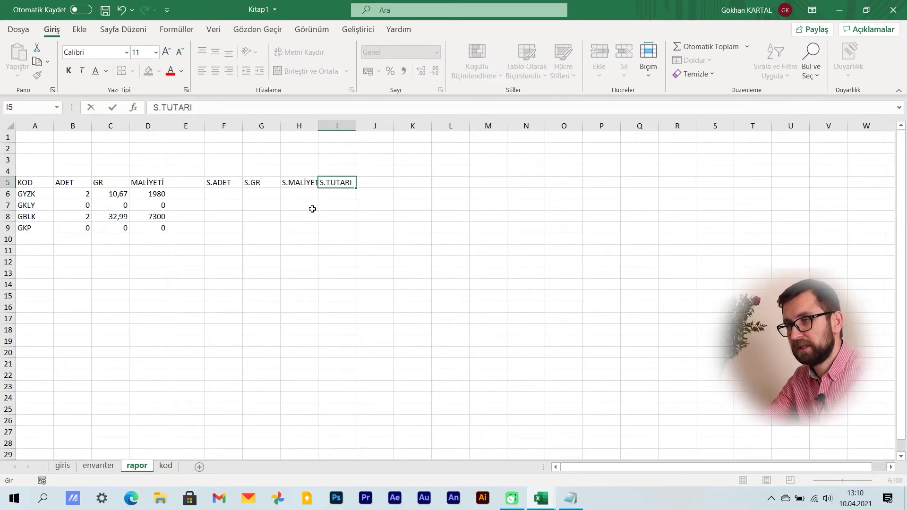
key(Return)
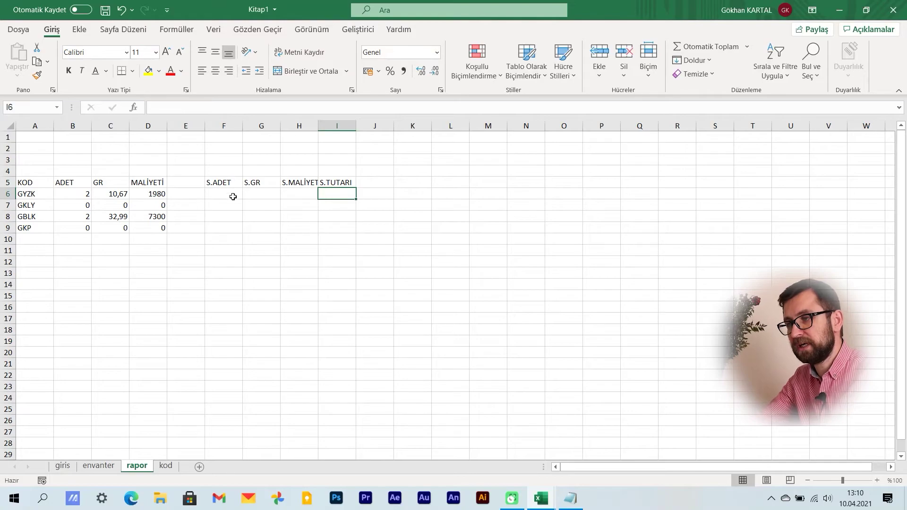
click(229, 194)
Start =ÇOKETOPLA in F6 and set the sum range to envanter!M5:M20.
text(=)
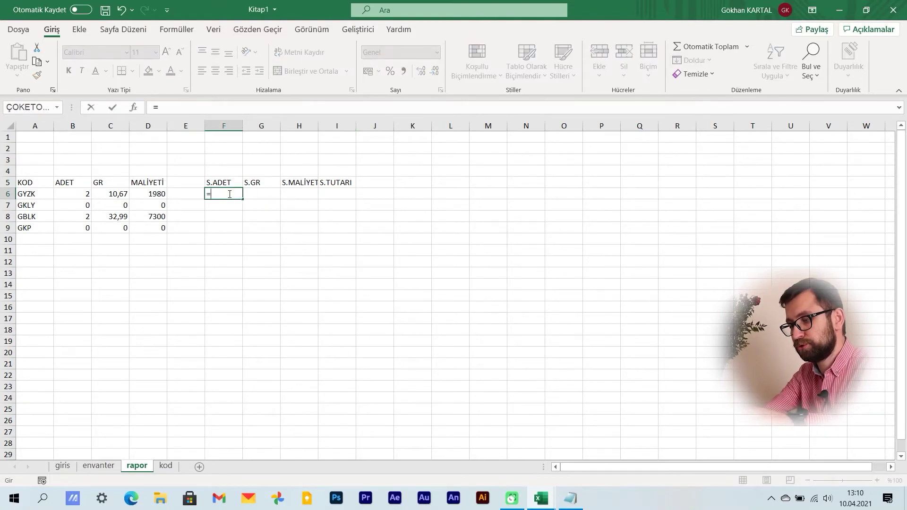
text(ÇOK)
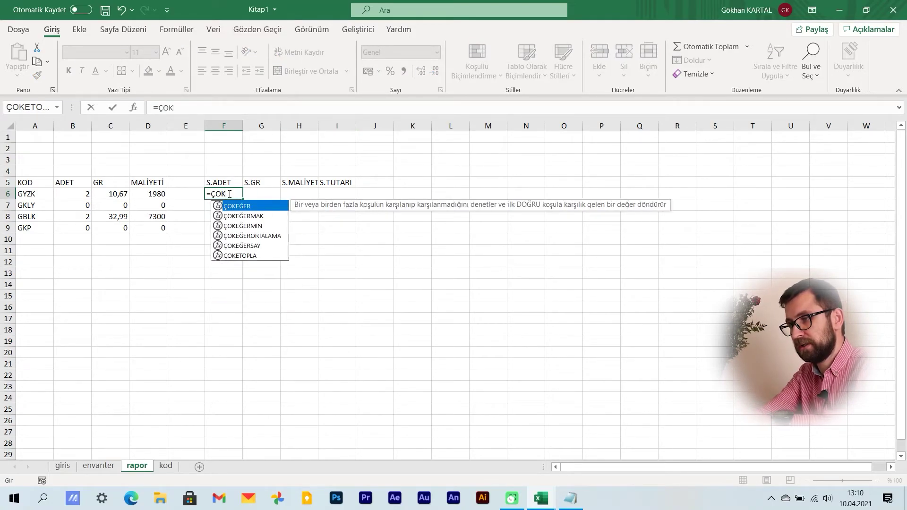
text(ETOPLA)
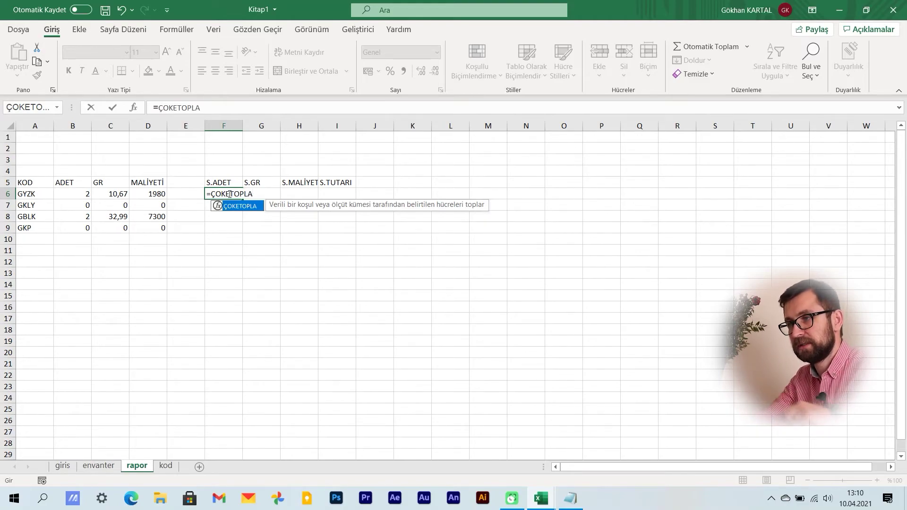
text(()
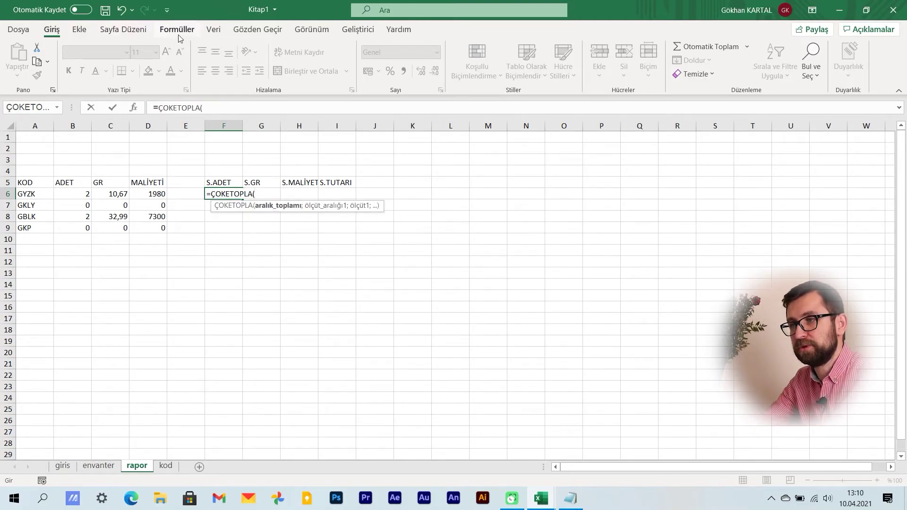
click(176, 29)
click(17, 59)
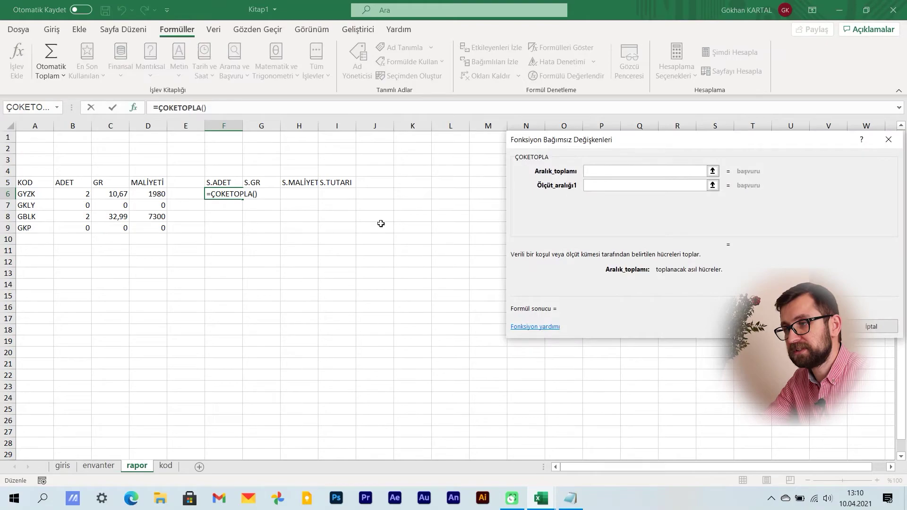
click(99, 466)
mouse_move(646, 147)
mouse_down()
mouse_move(734, 148)
mouse_move(702, 149)
mouse_up()
drag(543, 181, 529, 365)
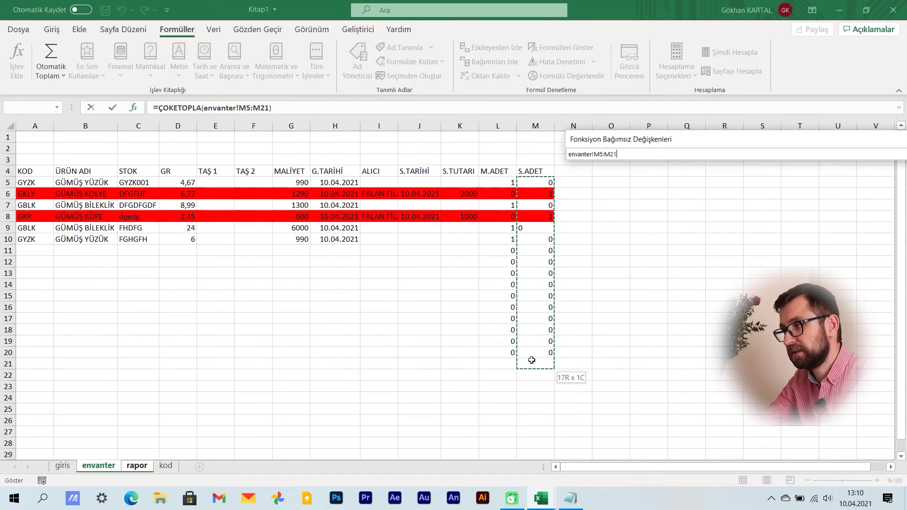
drag(530, 364, 531, 355)
click(667, 184)
text(envanter!)
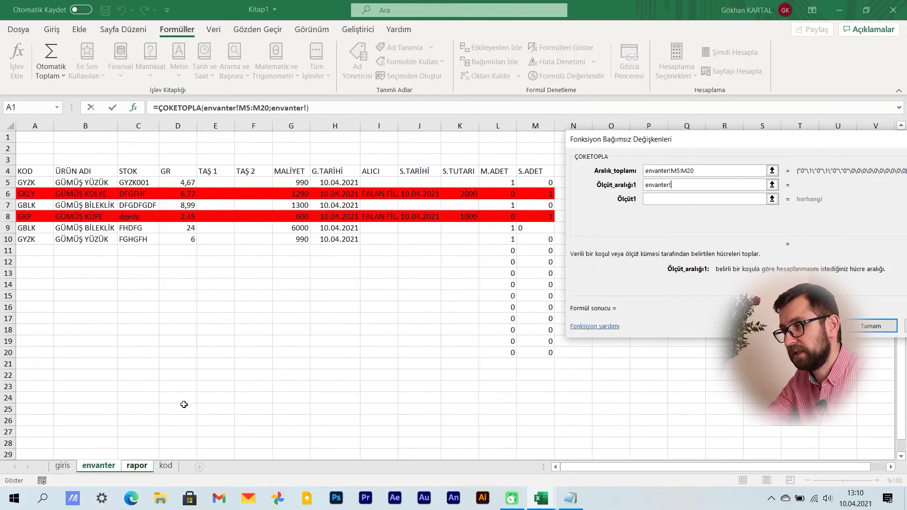
Add criteria envanter!M5:M20 equal to 1 and envanter!A5:A20 equal to A6, then confirm.
click(98, 465)
click(536, 183)
drag(536, 182, 531, 354)
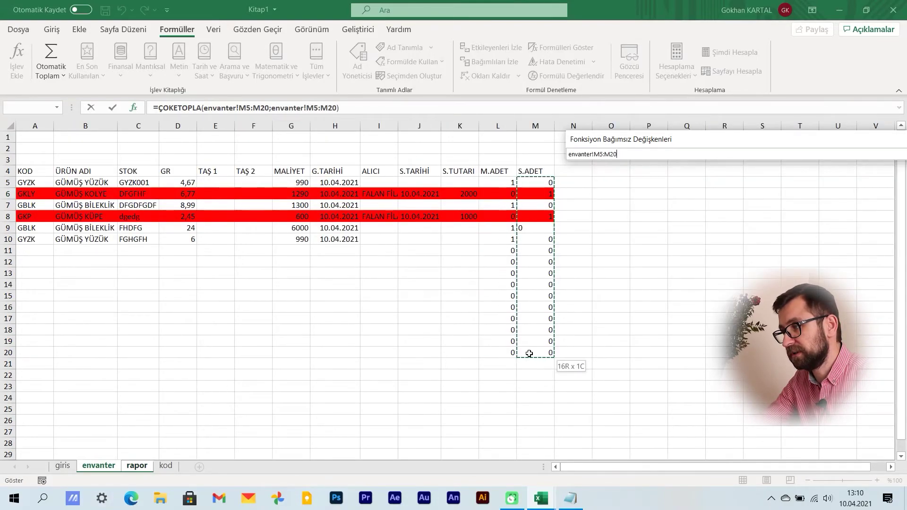
click(674, 201)
text(1)
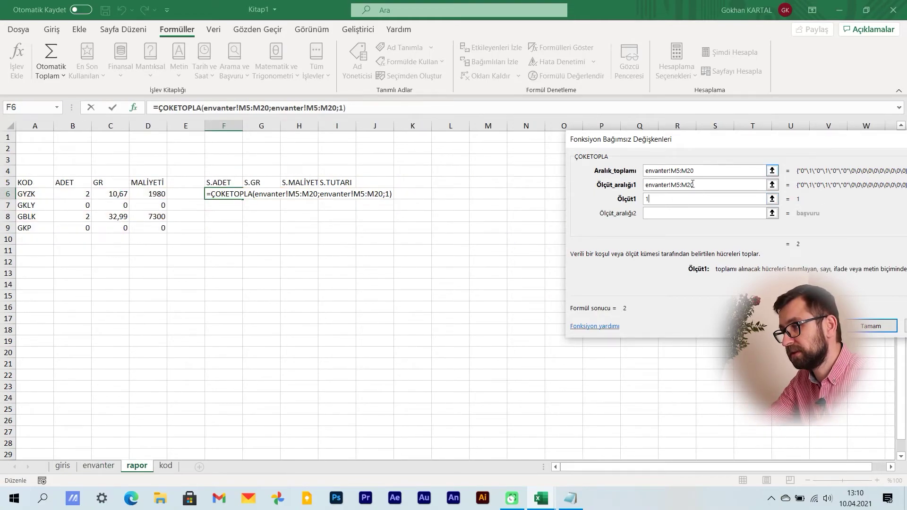
click(663, 213)
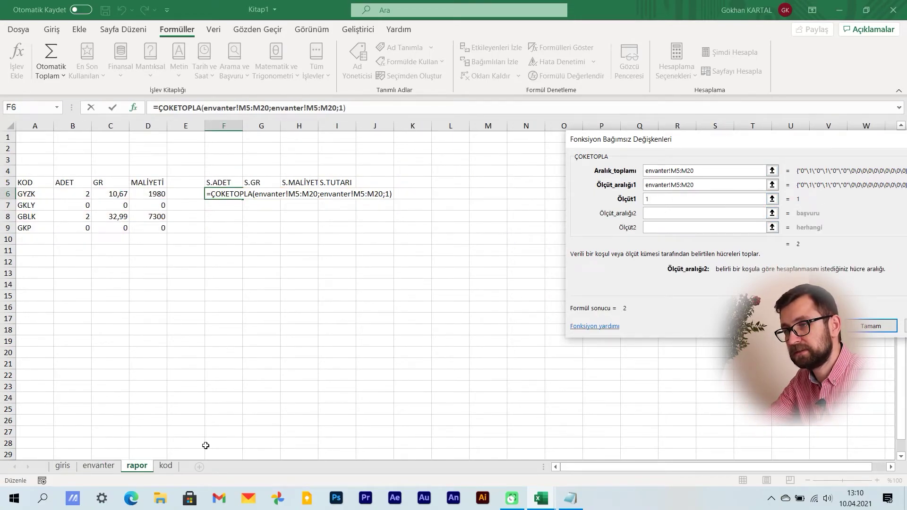
click(98, 465)
drag(44, 186, 36, 353)
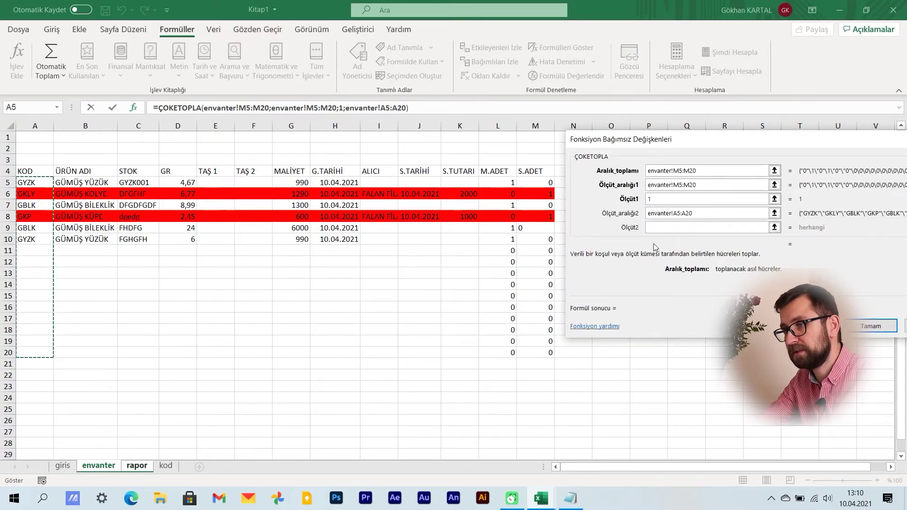
click(137, 466)
click(31, 194)
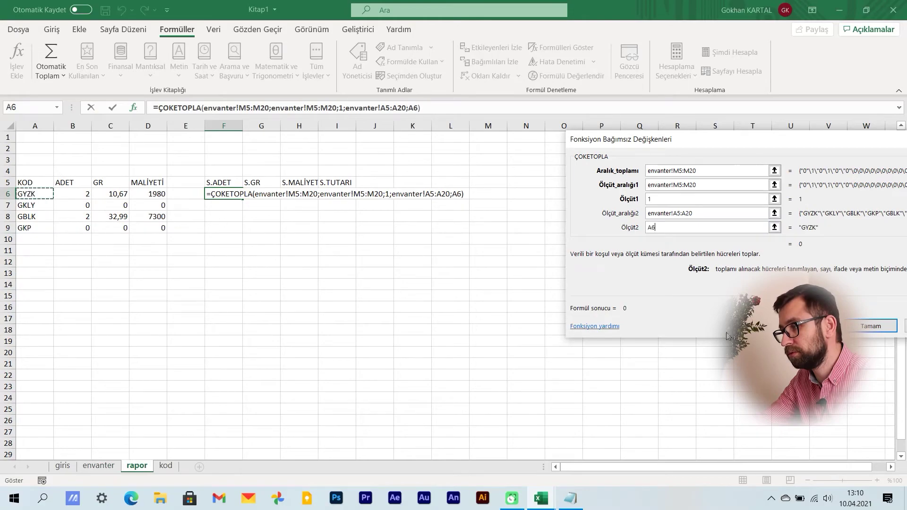
click(863, 329)
Compare F6's result of 0 against the envanter data, then begin a ÇOKETOPLA formula in G6.
click(324, 294)
click(220, 194)
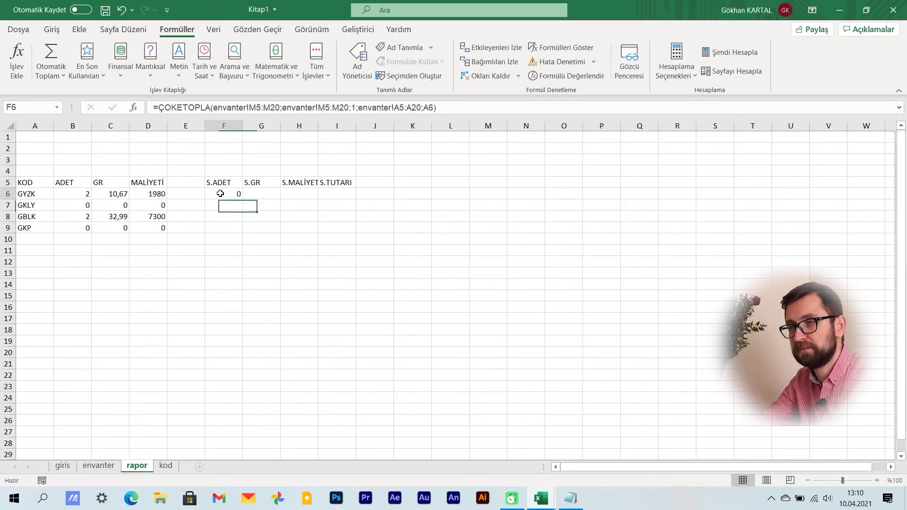
click(103, 465)
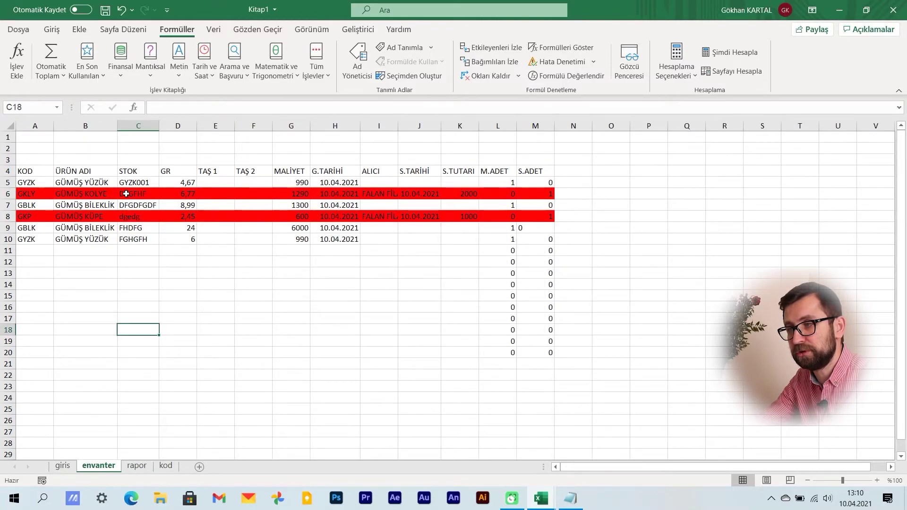
click(136, 466)
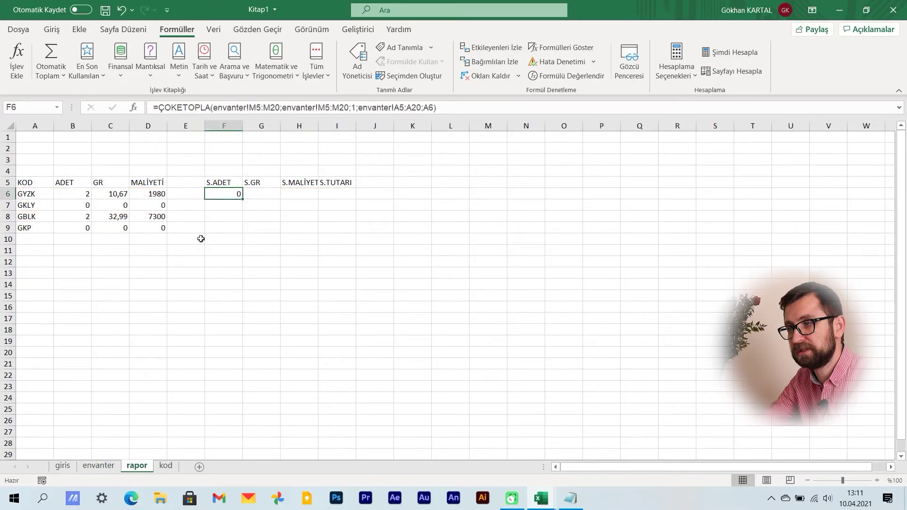
click(256, 193)
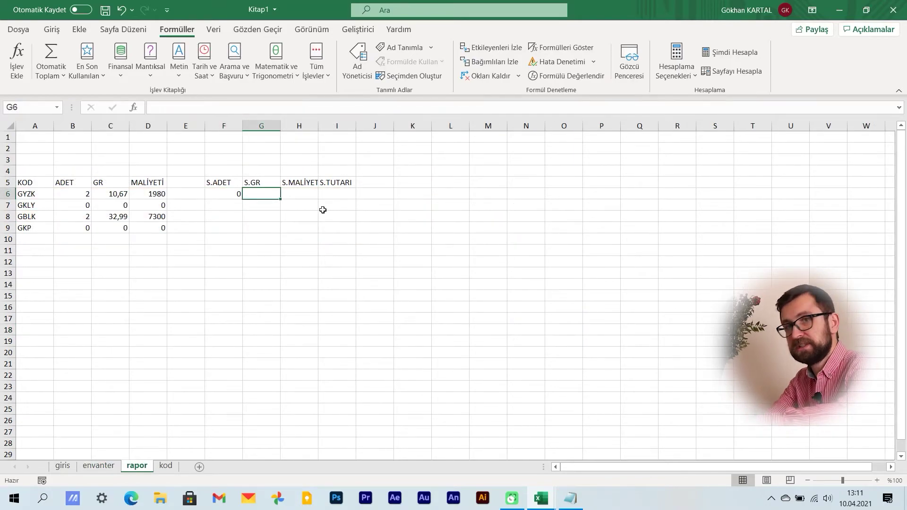
text(=)
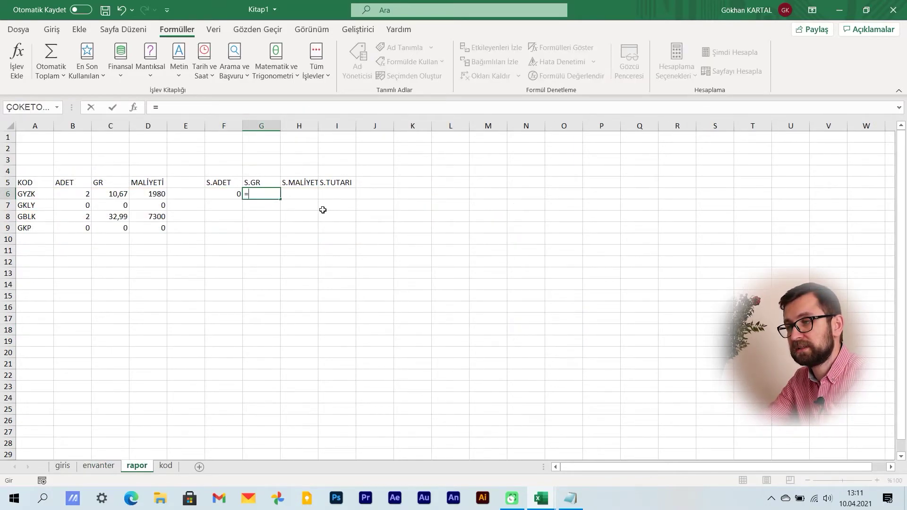
text(Ç)
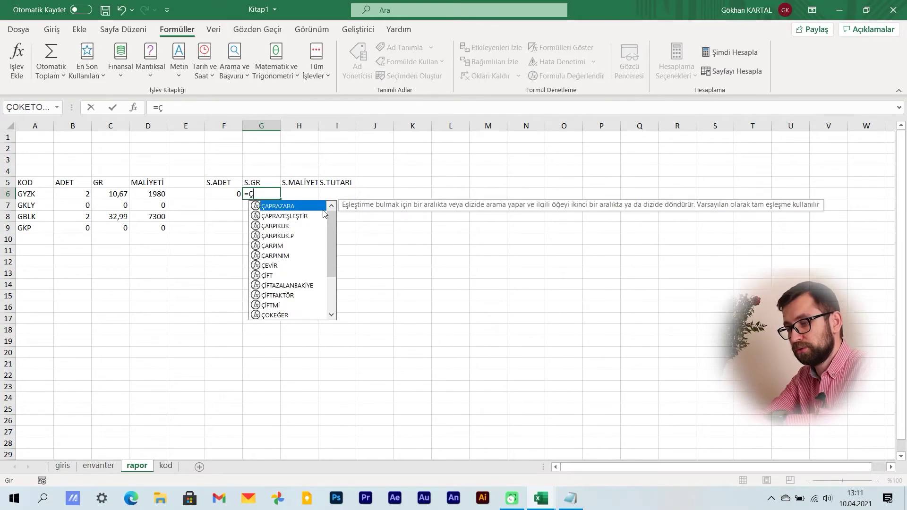
text(OKETOPLA)
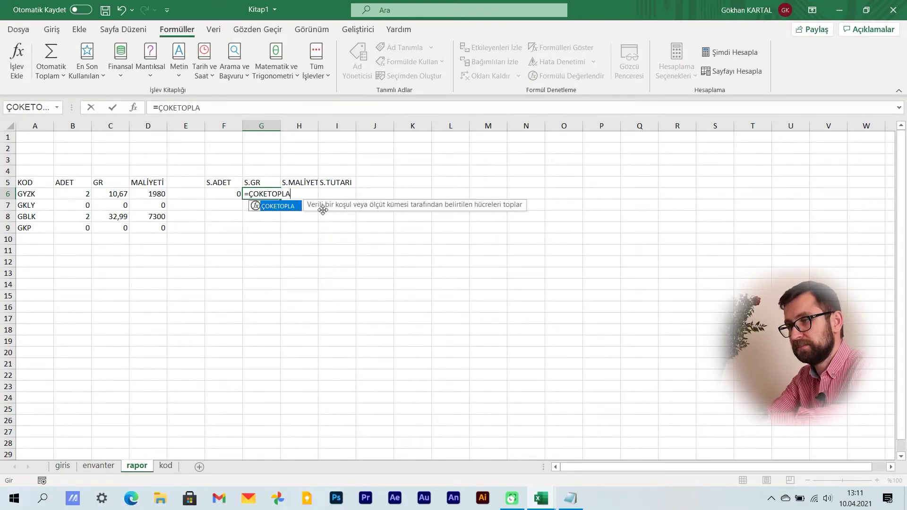
text(()
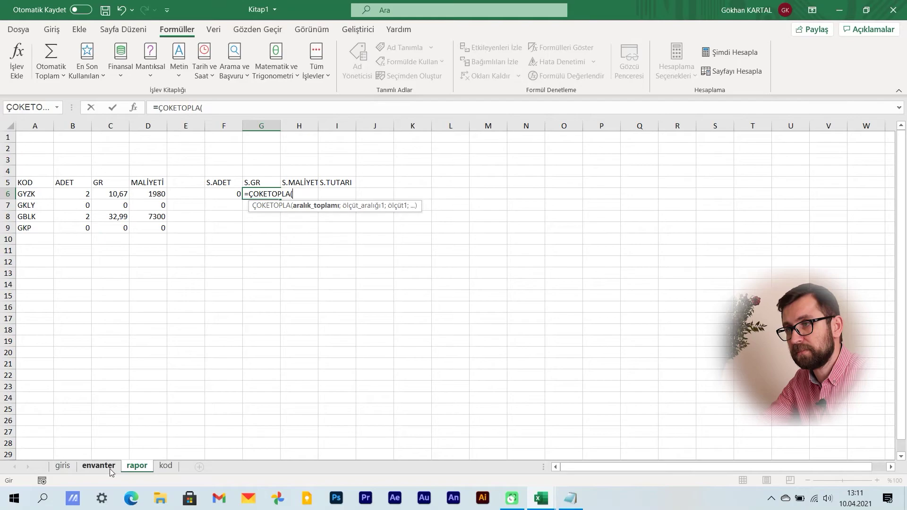
Set G6's ÇOKETOPLA sum range to the MALİYET cells envanter!G5:G20.
click(17, 59)
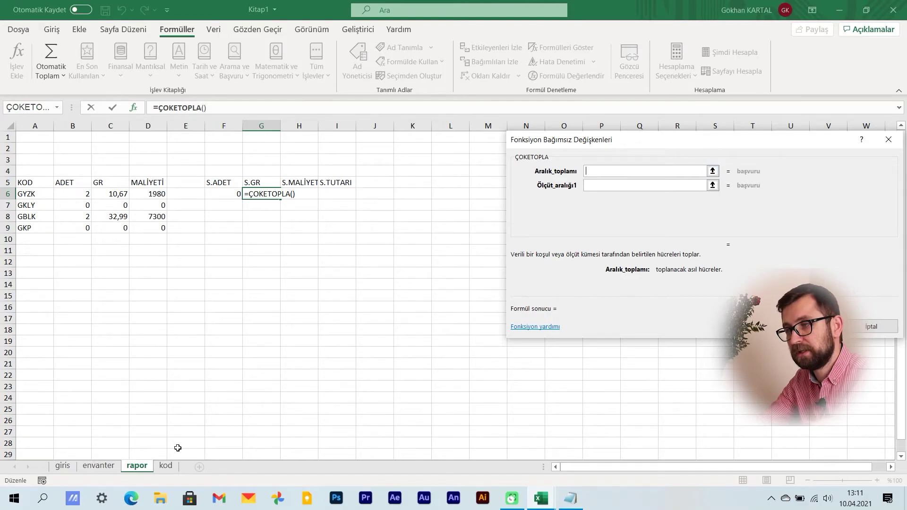
click(107, 467)
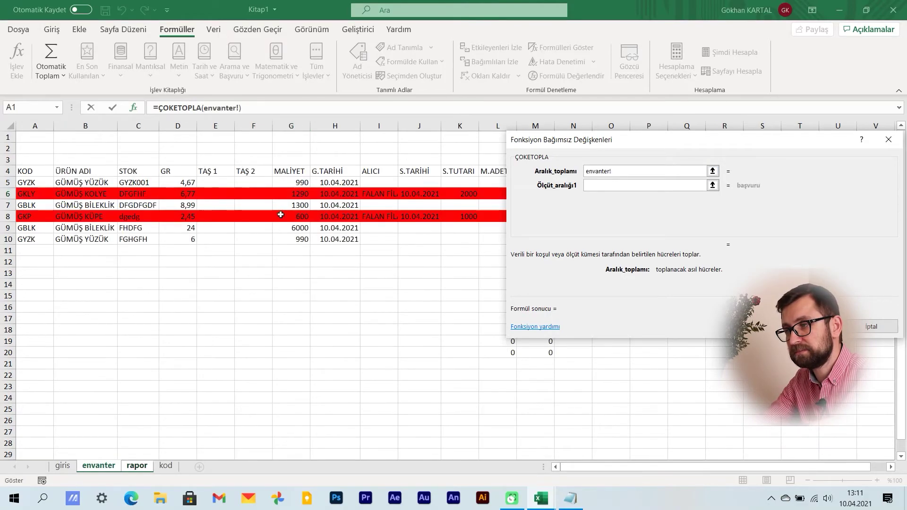
drag(293, 184, 292, 351)
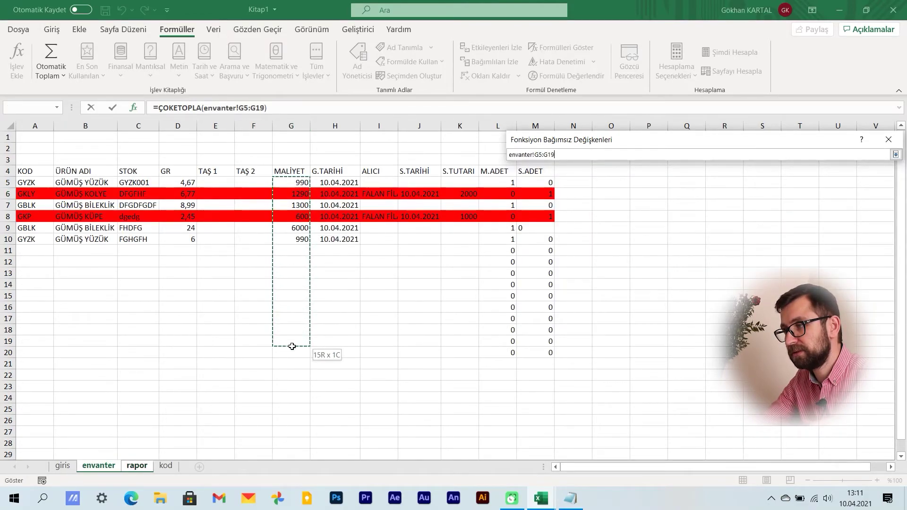
click(634, 185)
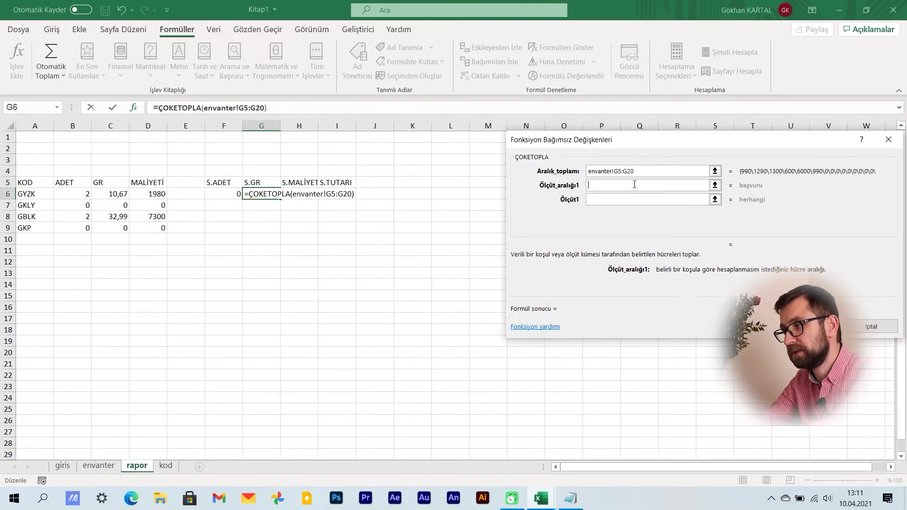
Add criteria envanter!M5:M20 equal to 1 and envanter!A5:A20 equal to A6, and confirm G6.
click(99, 468)
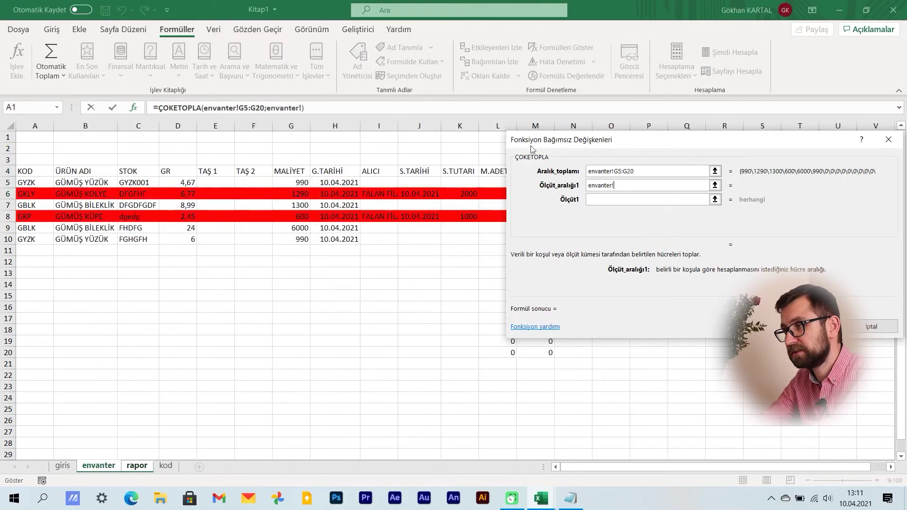
drag(595, 156, 675, 159)
drag(541, 185, 547, 353)
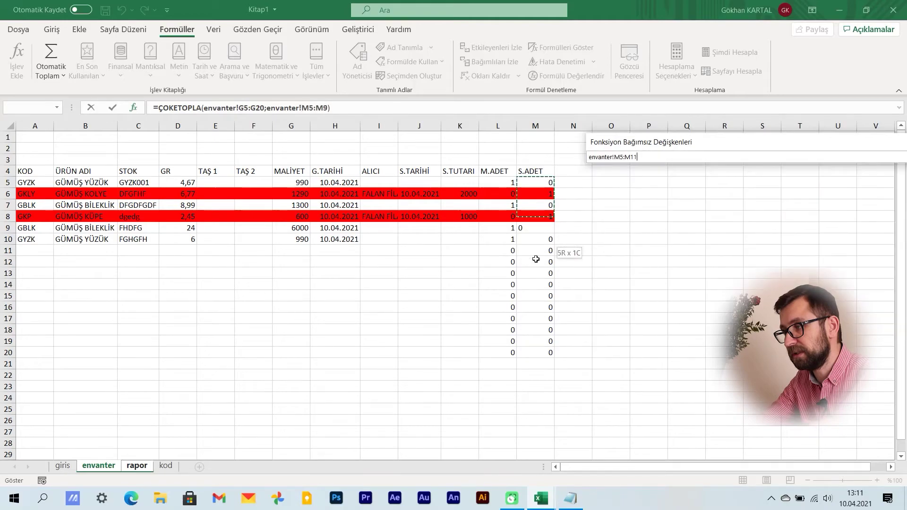
click(676, 201)
text(1)
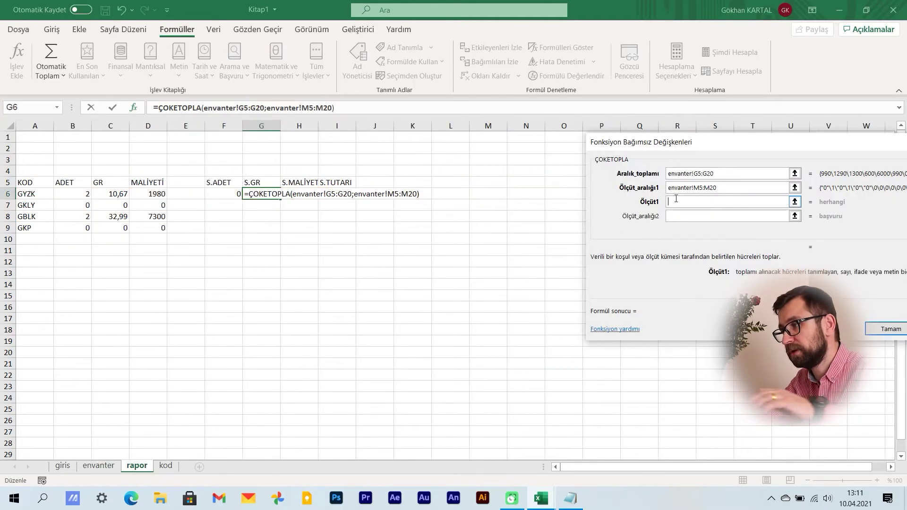
click(681, 216)
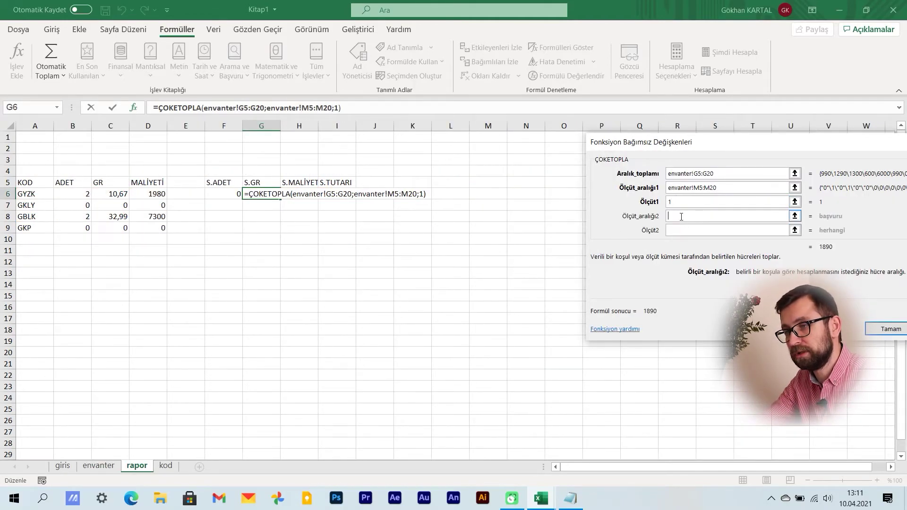
click(98, 465)
drag(34, 182, 41, 352)
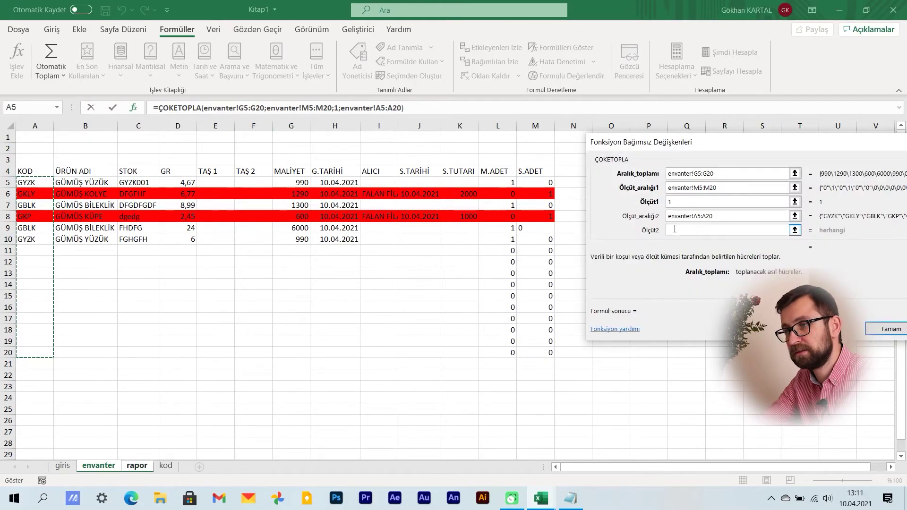
click(25, 191)
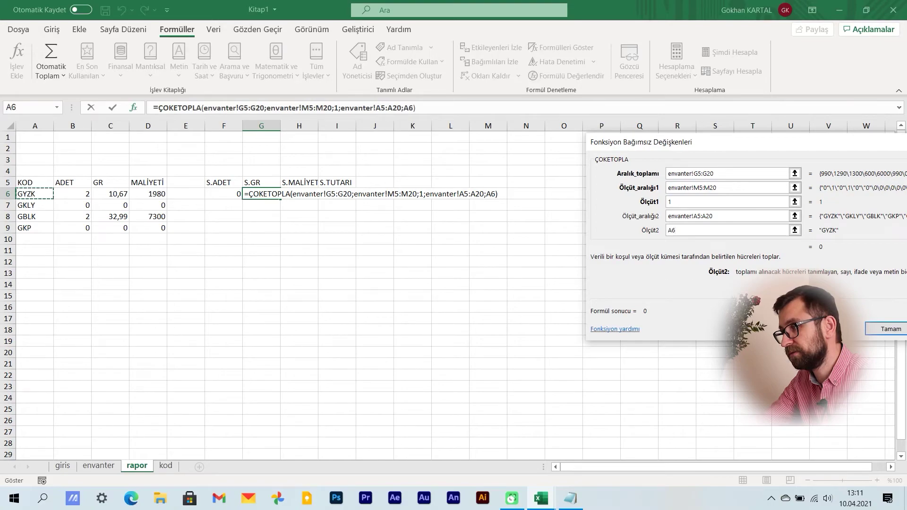
drag(816, 153, 645, 137)
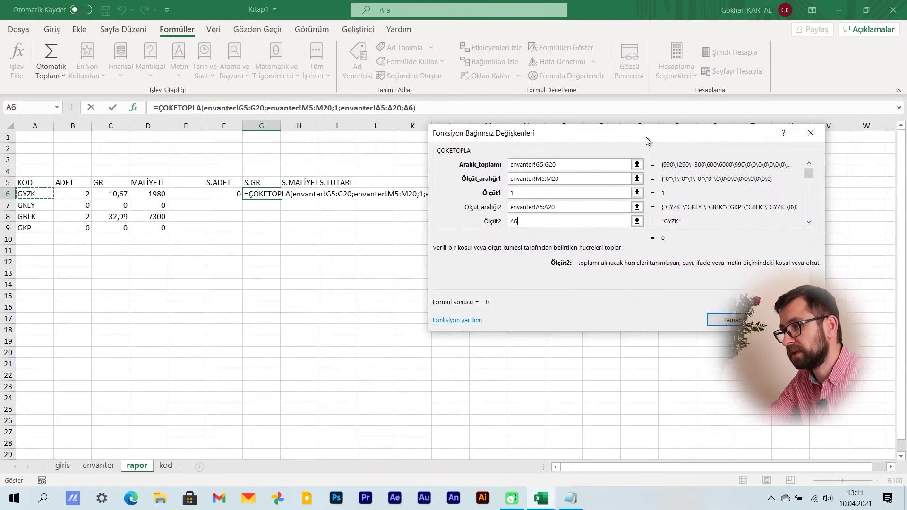
click(722, 316)
click(302, 197)
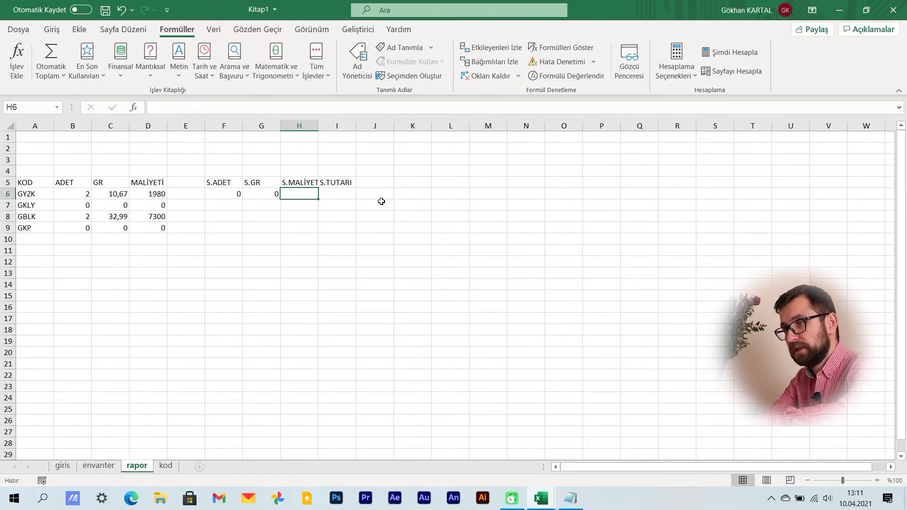
Start =ÇOKETOPLA in H6 with sum range envanter!G5:G20.
text(=Ç)
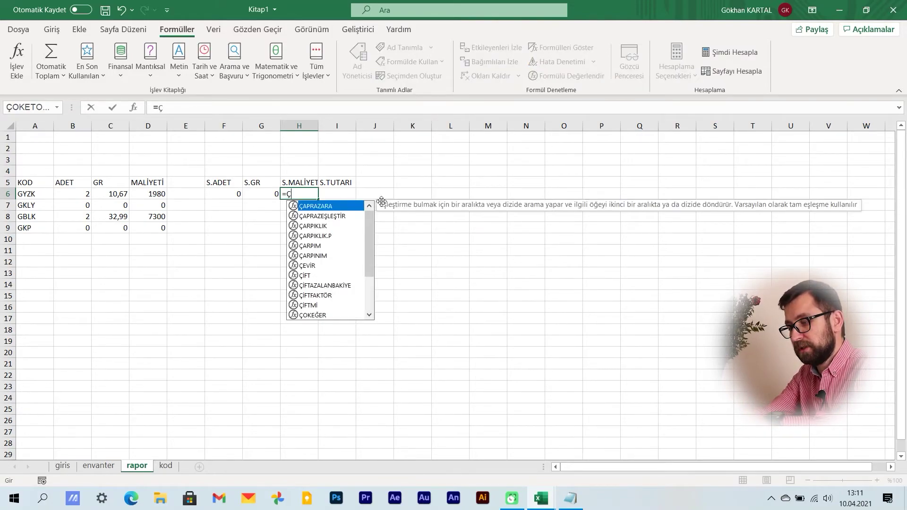
text(OKETOPLA)
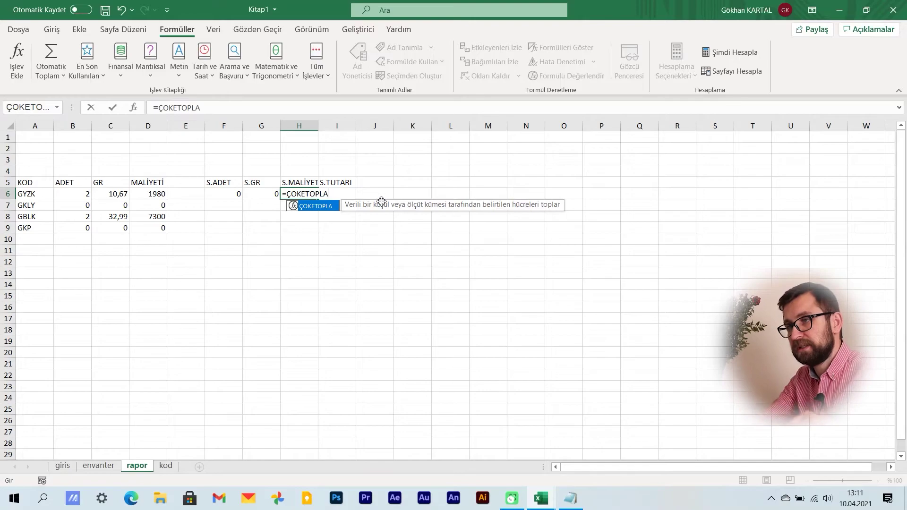
text(()
click(16, 56)
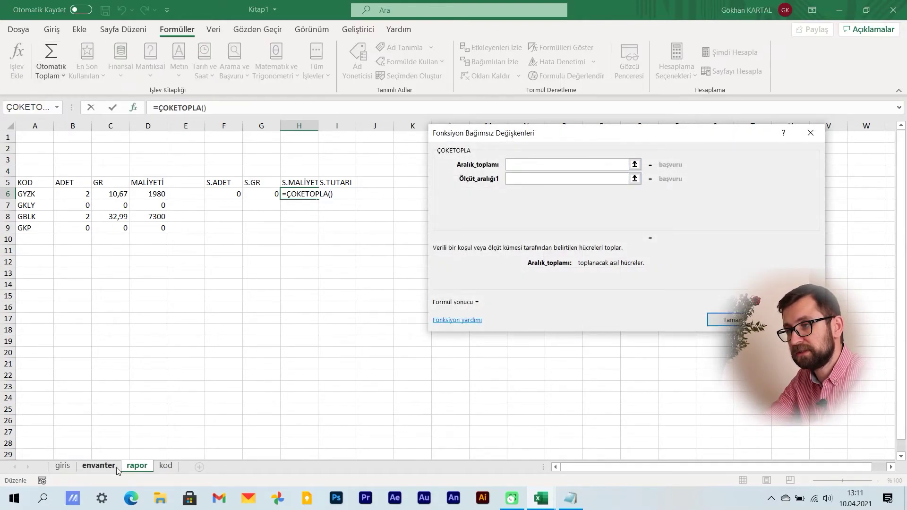
click(100, 465)
drag(291, 181, 293, 357)
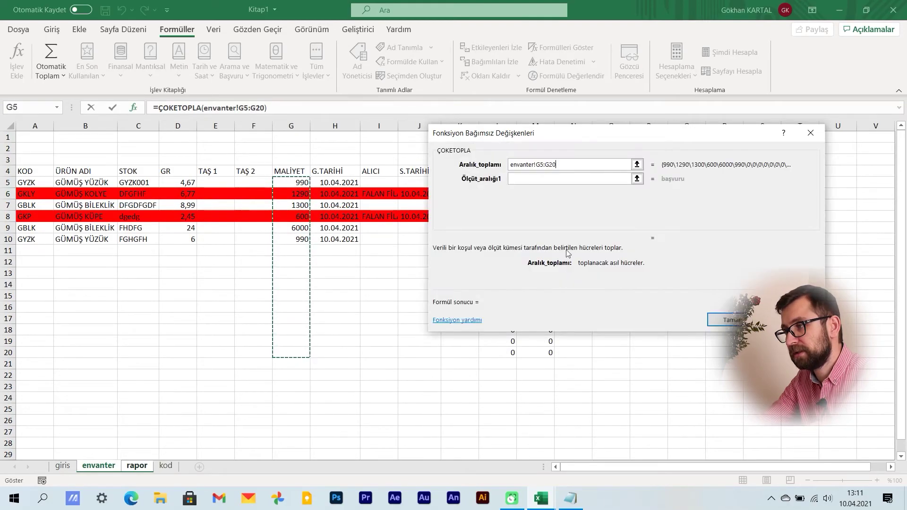
click(554, 178)
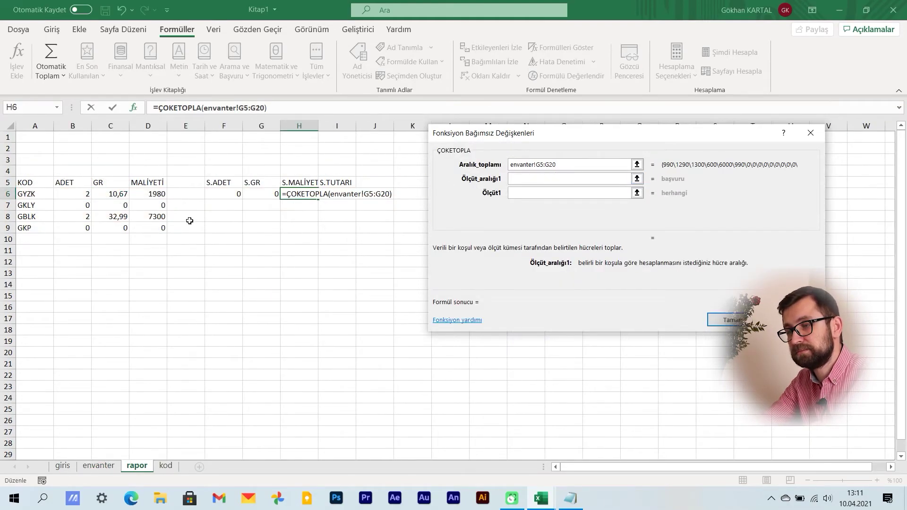
Add criteria envanter!M5:M20 equal to 1 and envanter!A5:A20 equal to A6, and confirm H6.
click(99, 465)
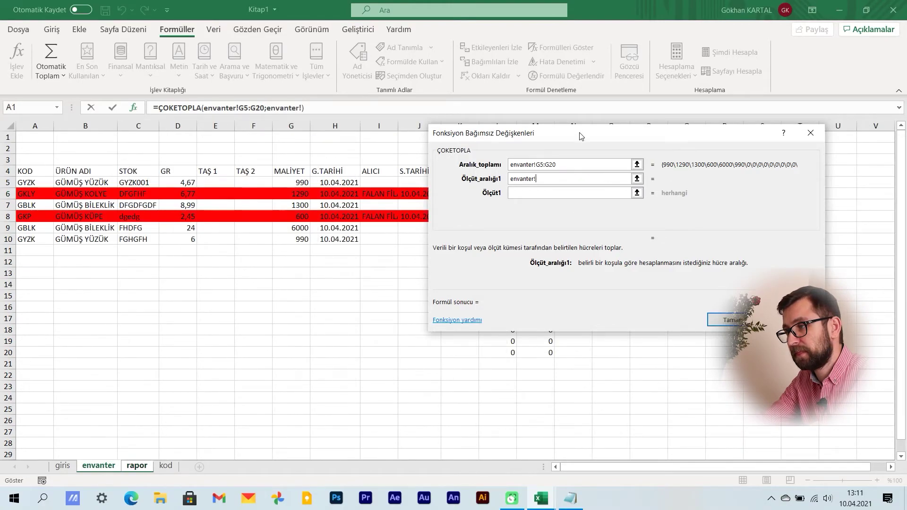
drag(580, 137, 747, 135)
drag(550, 182, 550, 353)
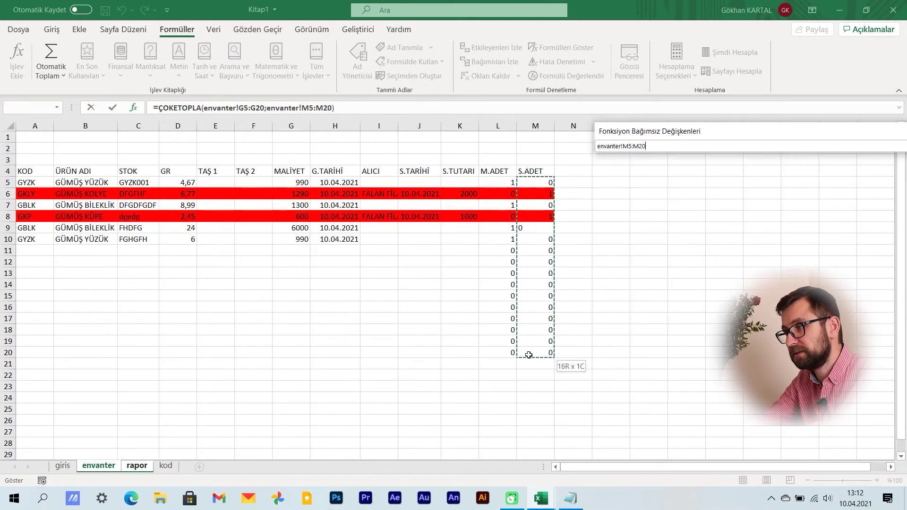
click(691, 190)
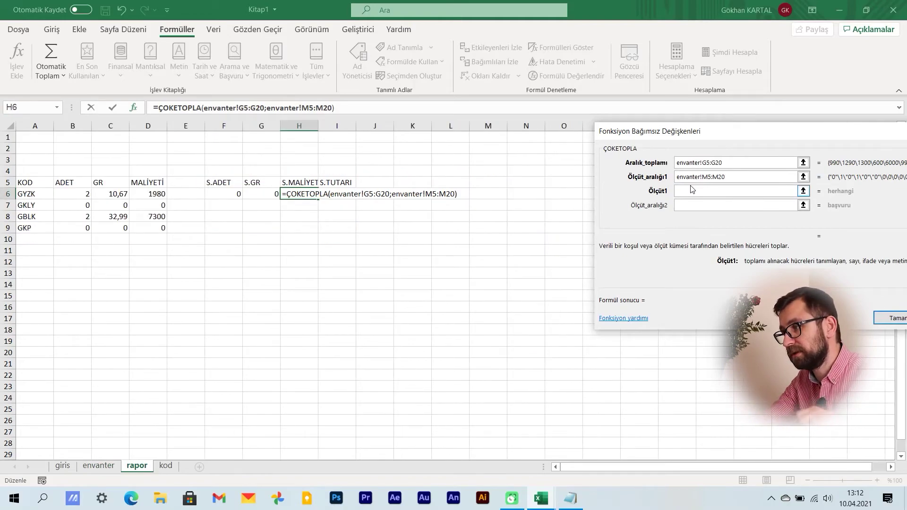
text(1)
click(686, 207)
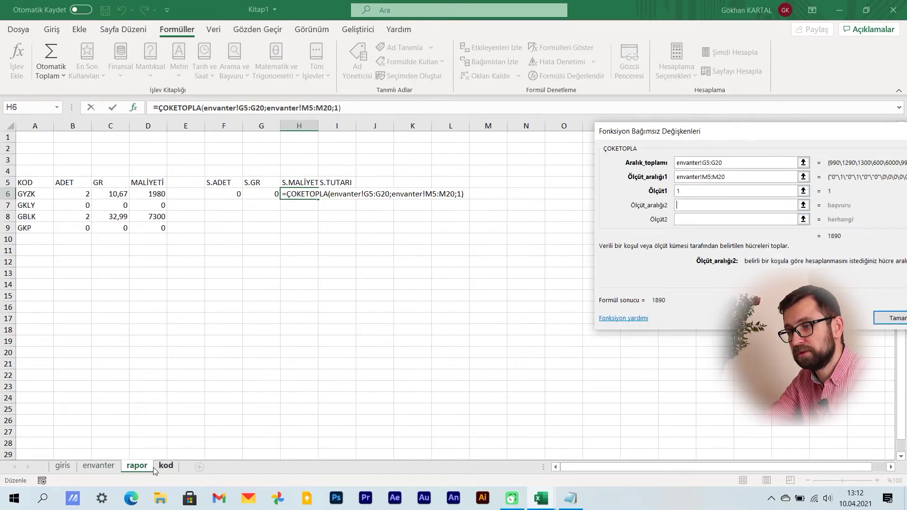
click(82, 466)
click(36, 182)
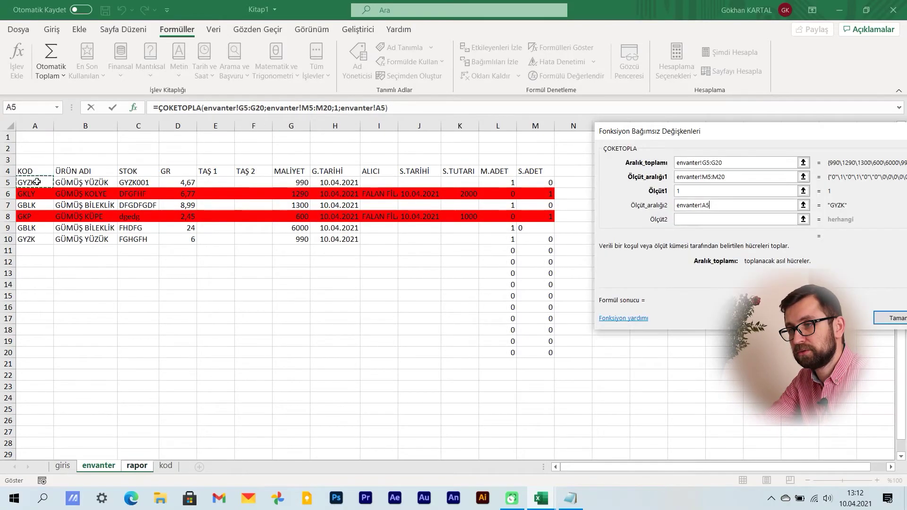
drag(36, 182, 28, 353)
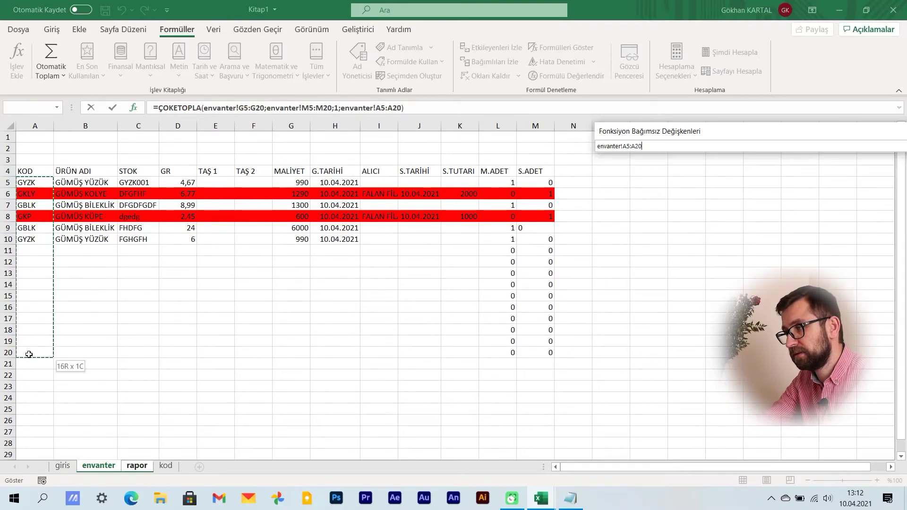
click(687, 219)
text(A6)
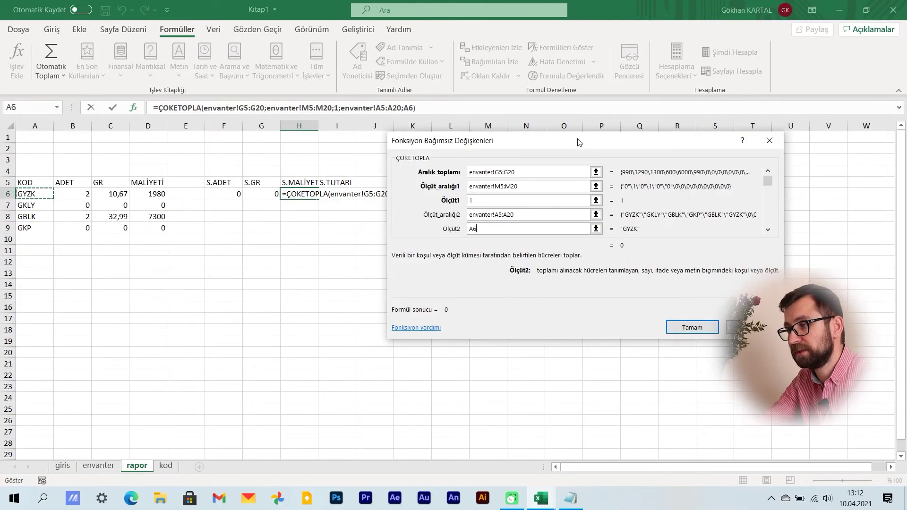
click(685, 328)
click(345, 194)
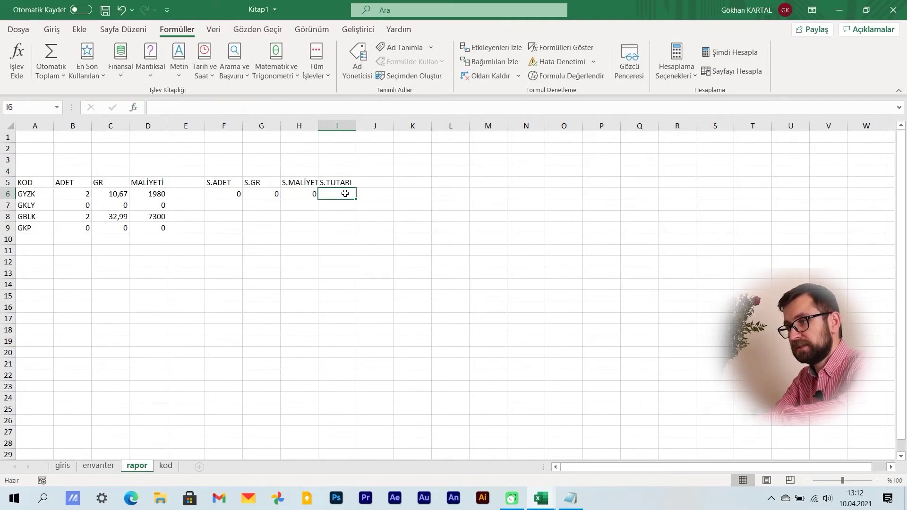
Start =ÇOKETOPLA in I6 with sum range envanter!K5:K20.
text(=)
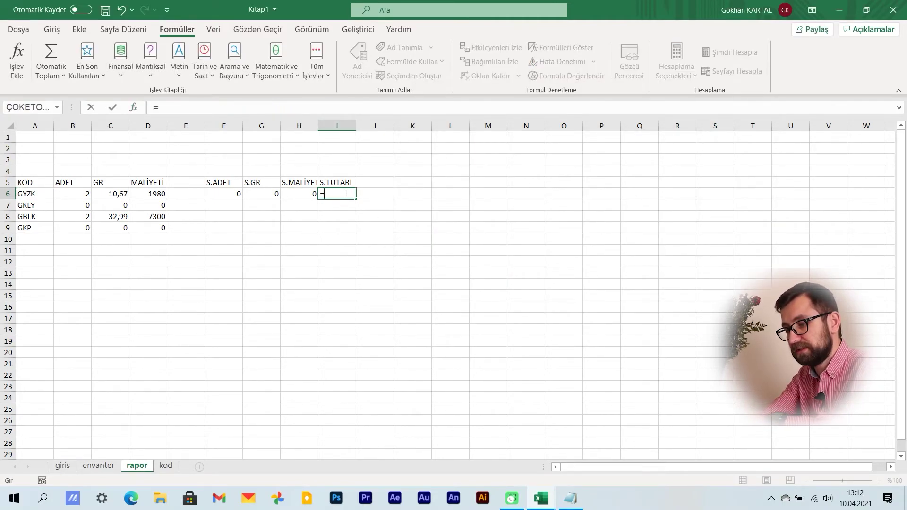
text(Ç)
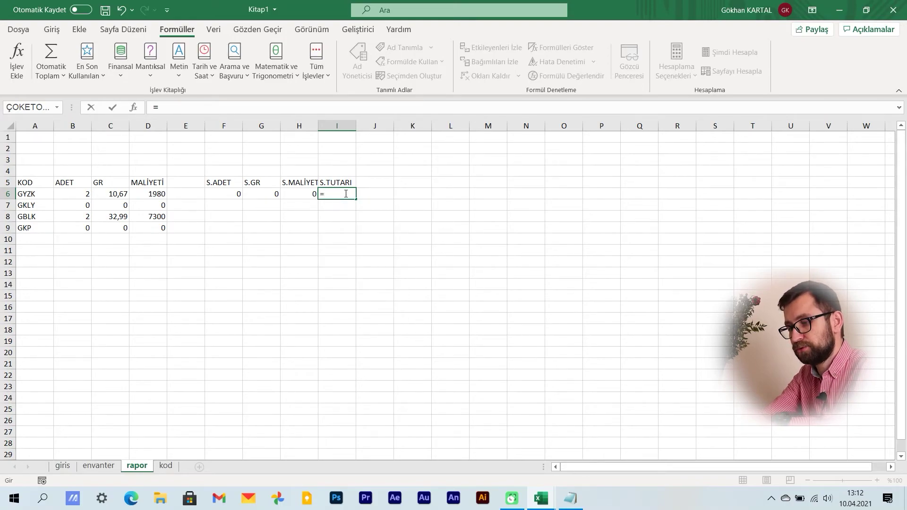
text(OKETOPLA)
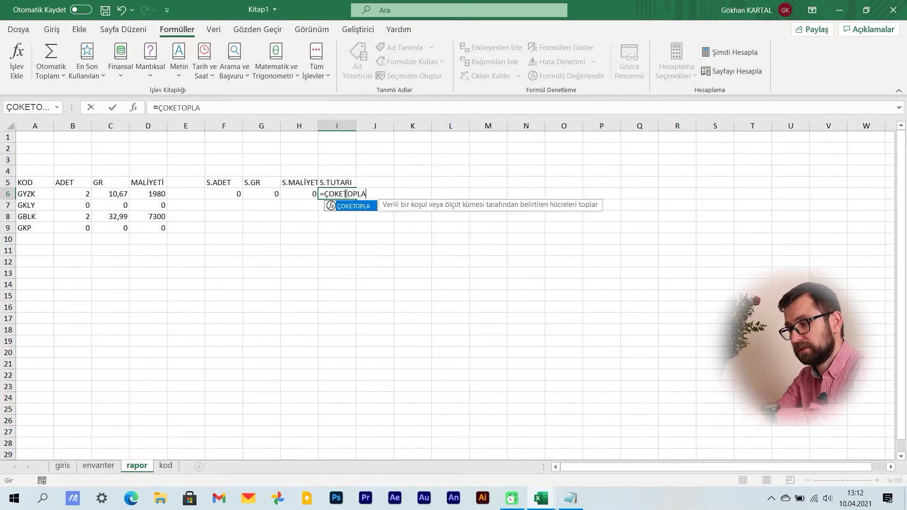
text(()
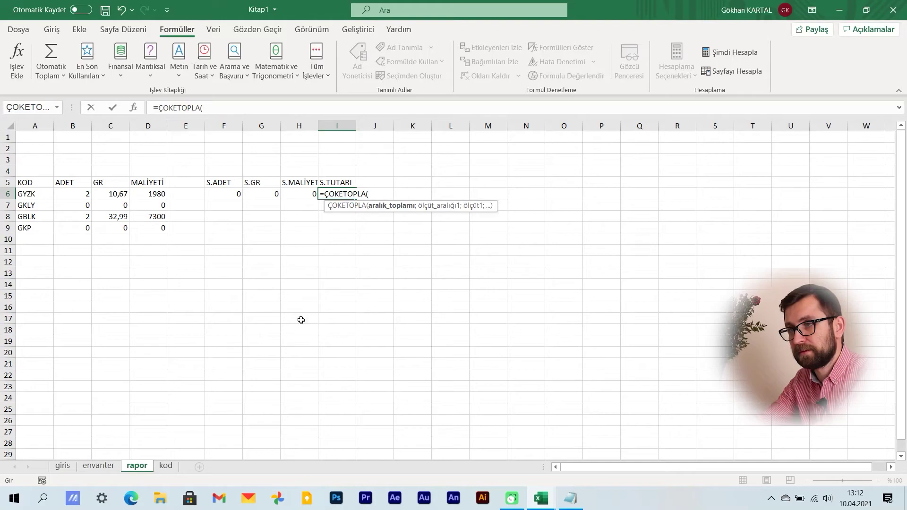
click(17, 57)
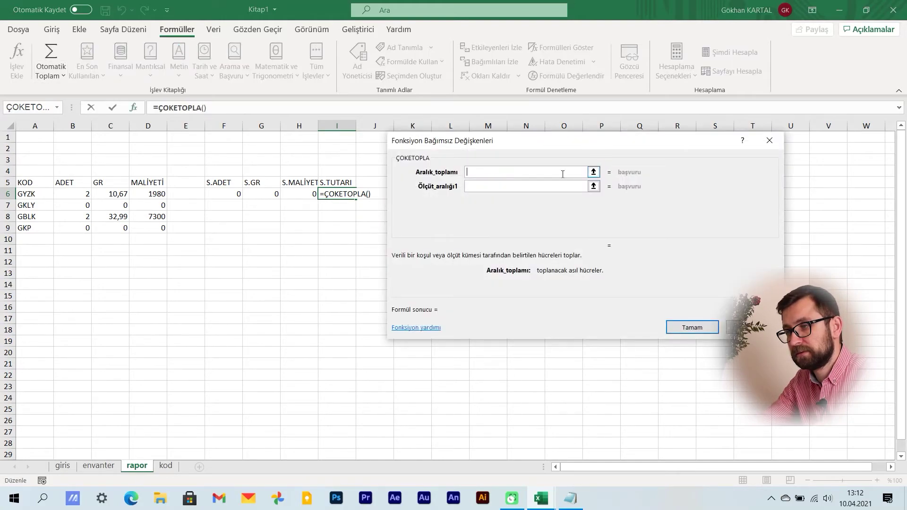
click(106, 466)
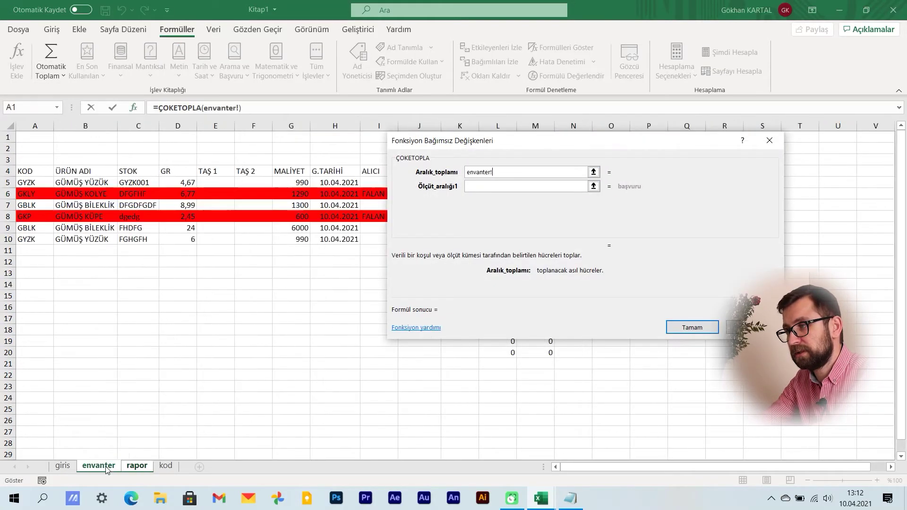
drag(514, 146, 715, 176)
drag(459, 182, 462, 353)
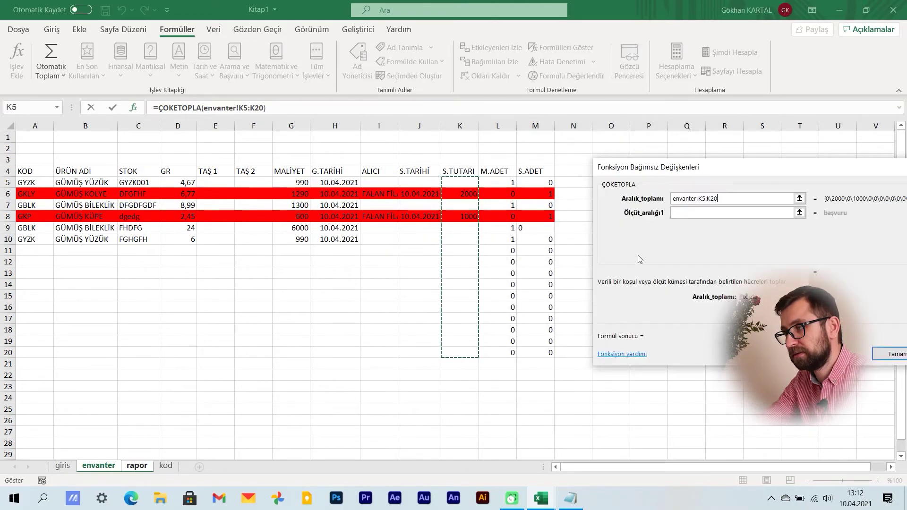
click(681, 213)
Add criteria envanter!M5:M20 equal to 1 and envanter!A5:A20 equal to A6, and confirm I6.
click(103, 466)
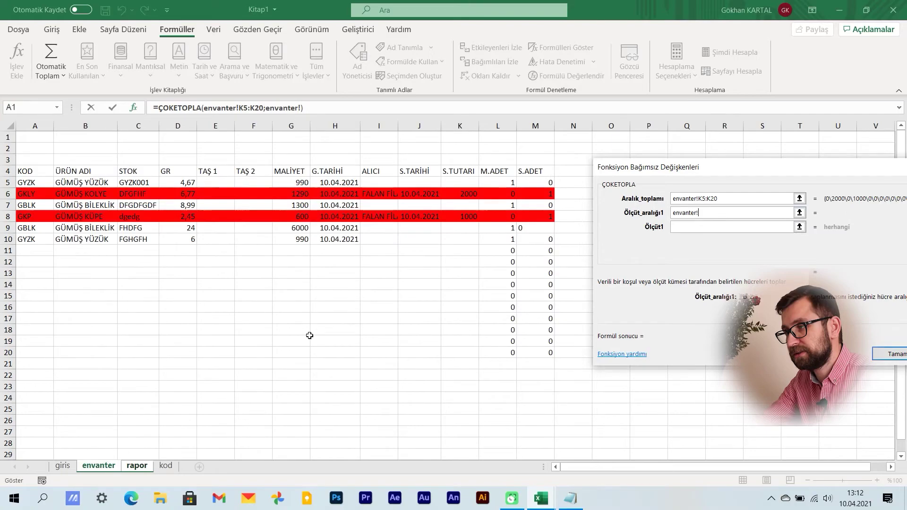
drag(532, 183, 535, 352)
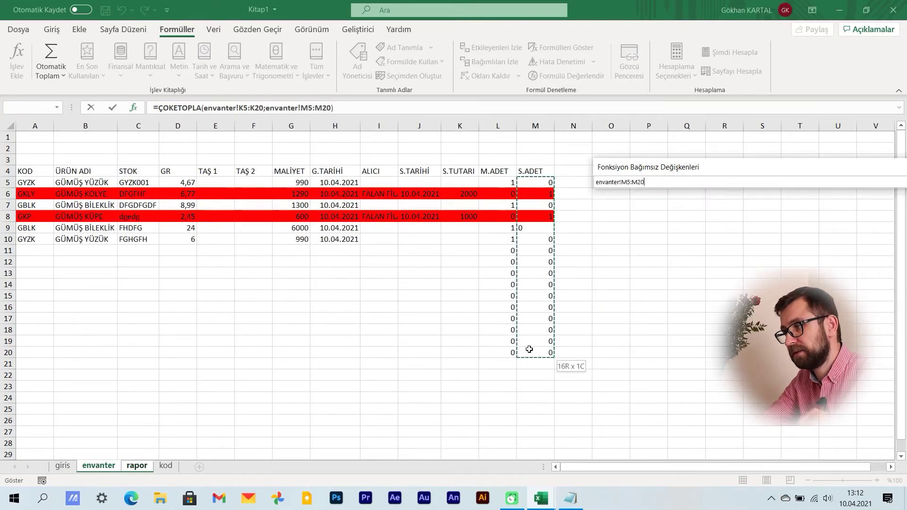
click(676, 227)
text(1)
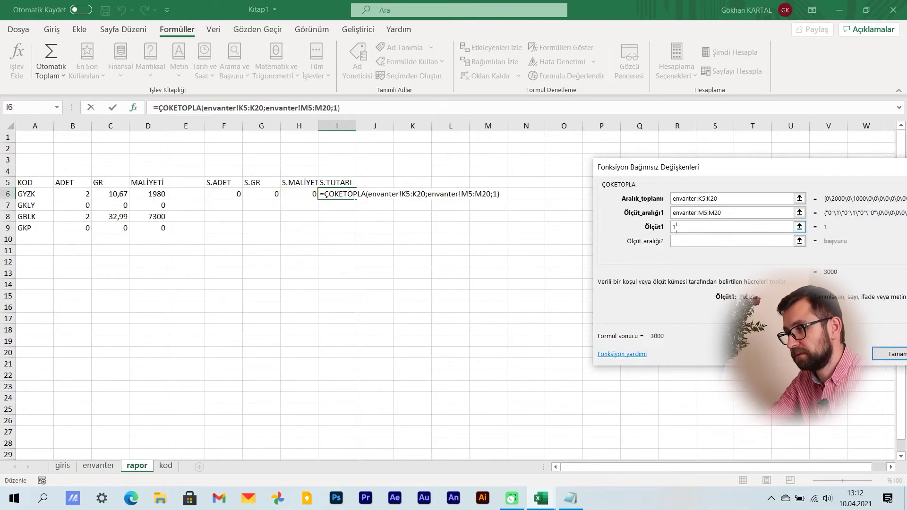
click(679, 242)
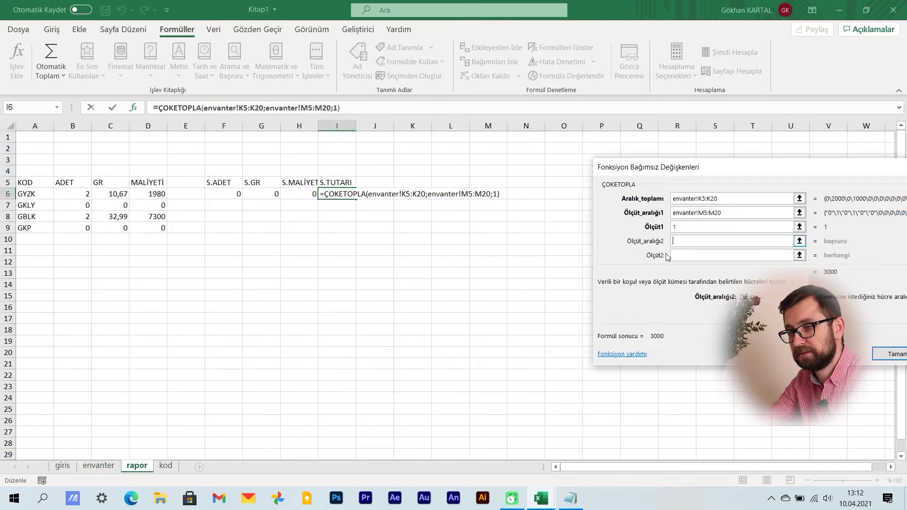
click(112, 466)
drag(40, 184, 35, 354)
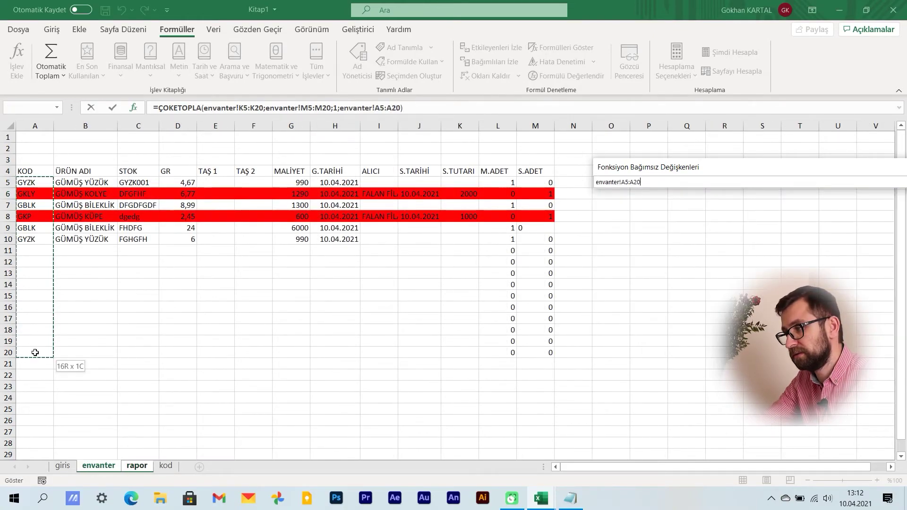
click(689, 256)
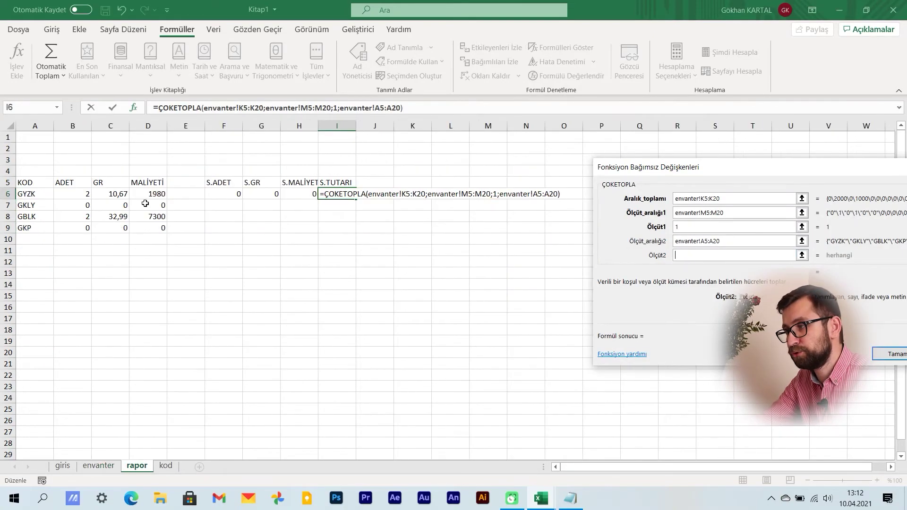
click(31, 193)
drag(789, 173, 617, 161)
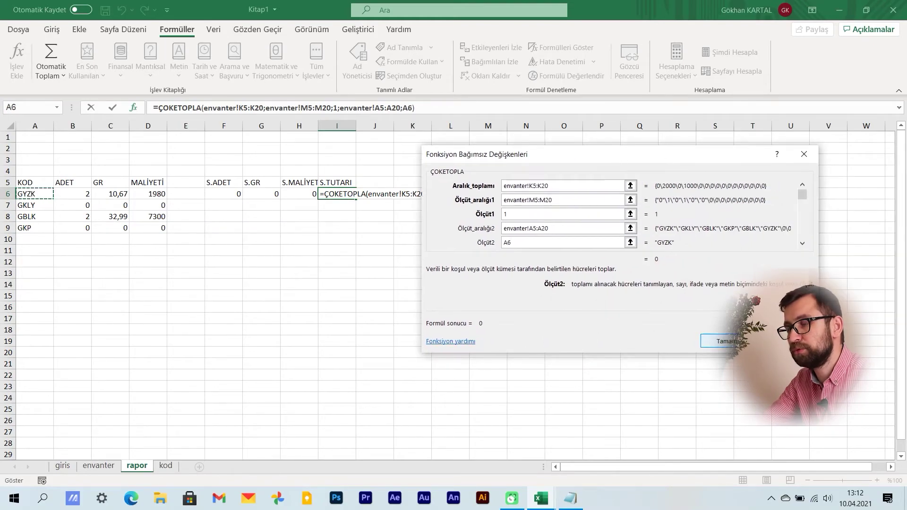
click(722, 341)
click(374, 284)
click(221, 194)
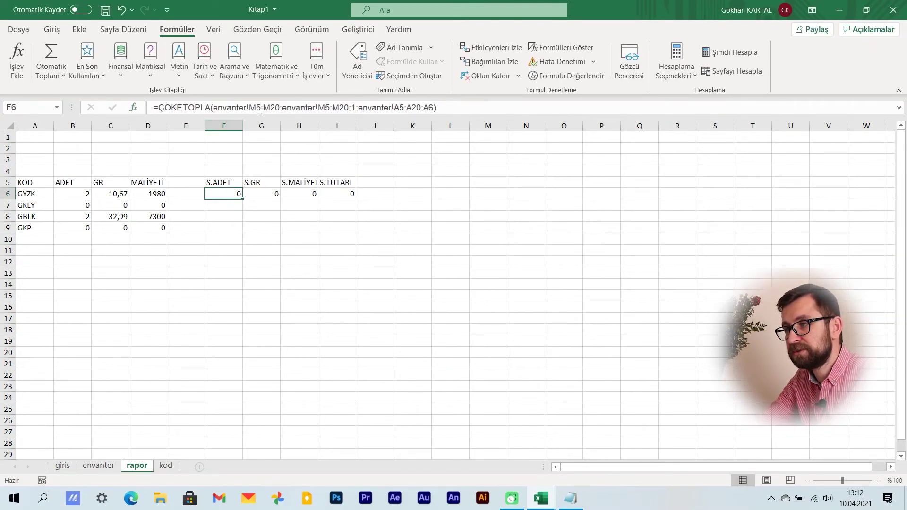
Make F6's envanter ranges absolute ($M$5:$M$20, $A$5:$A$20) with F4.
click(274, 107)
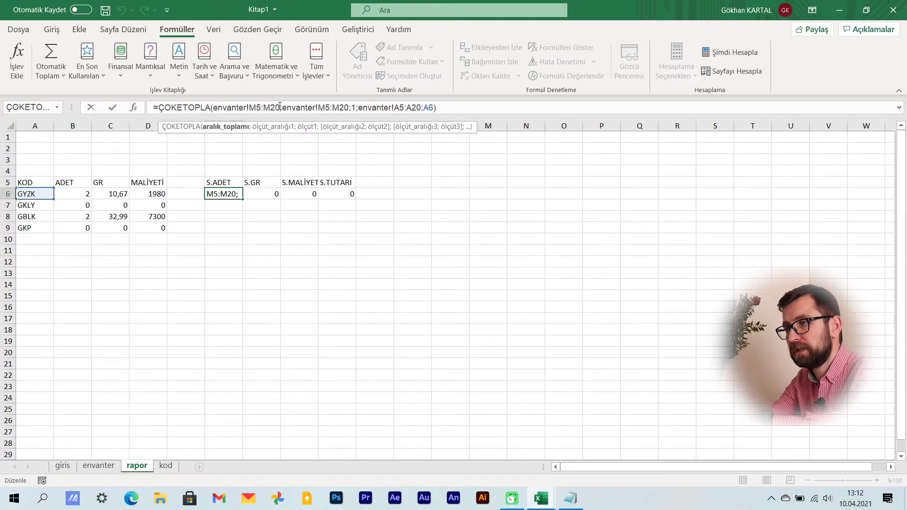
key(F4)
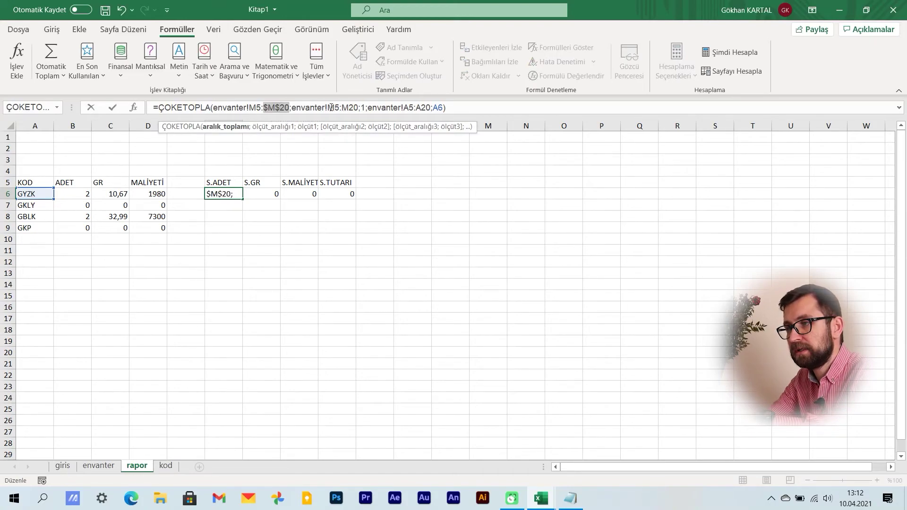
click(261, 108)
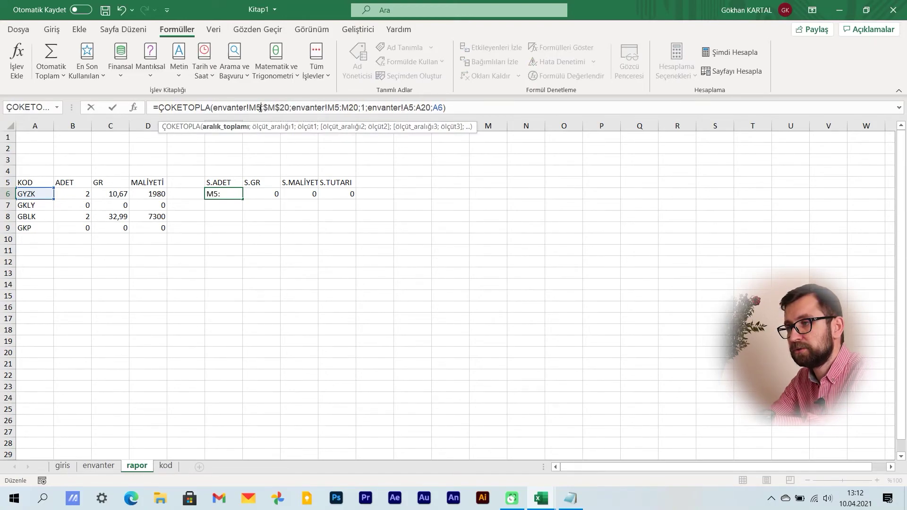
key(F4)
click(347, 108)
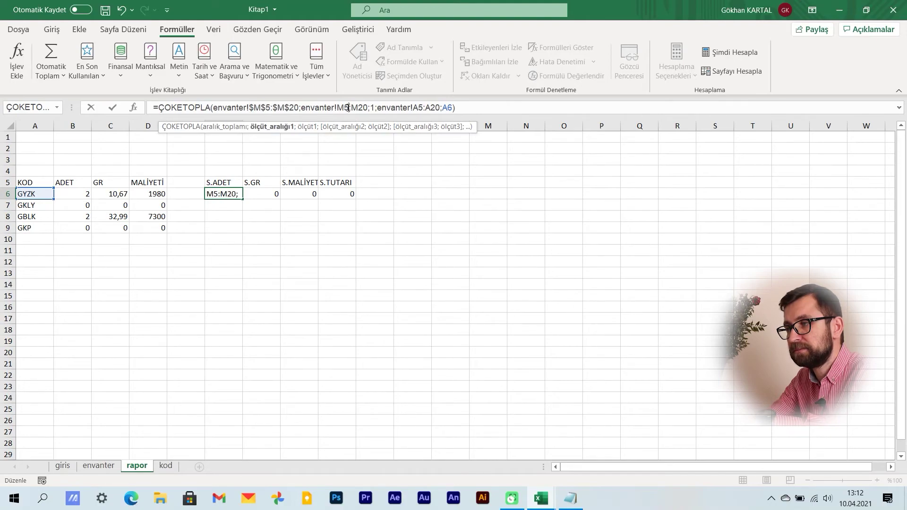
key(F4)
click(374, 109)
key(F4)
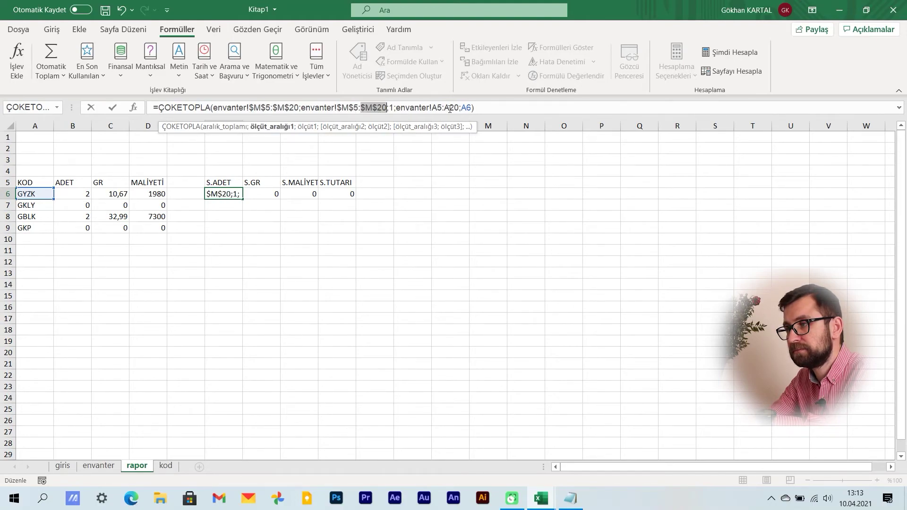
click(440, 108)
key(F4)
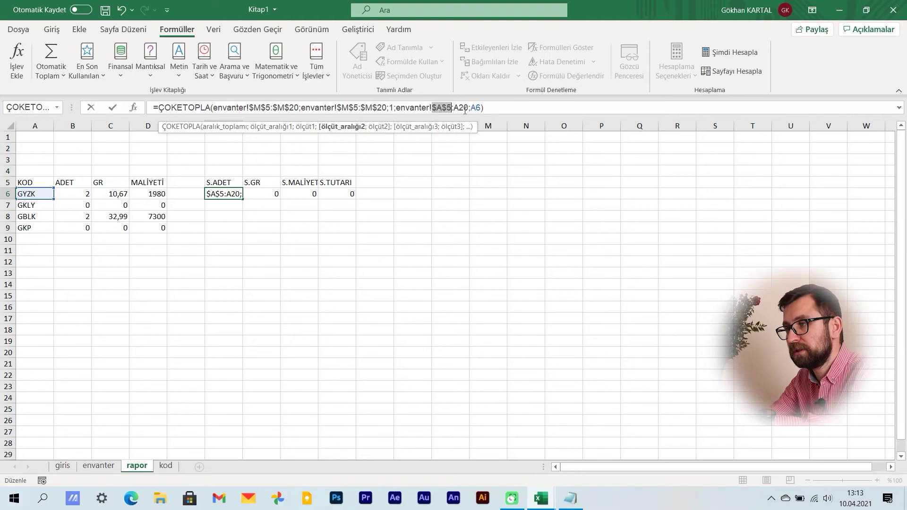
click(456, 108)
key(F4)
key(Return)
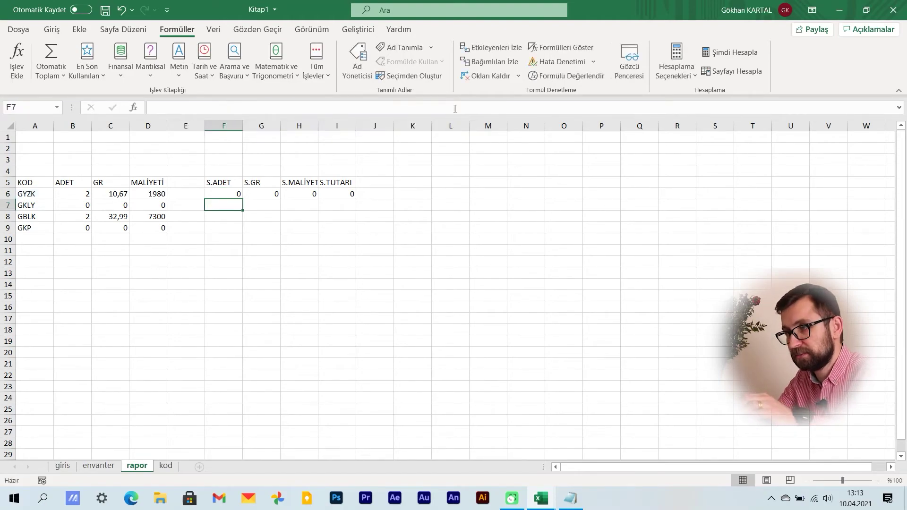
Fill F6 down to F9 and check the results 0, 1, 0, 1.
click(235, 192)
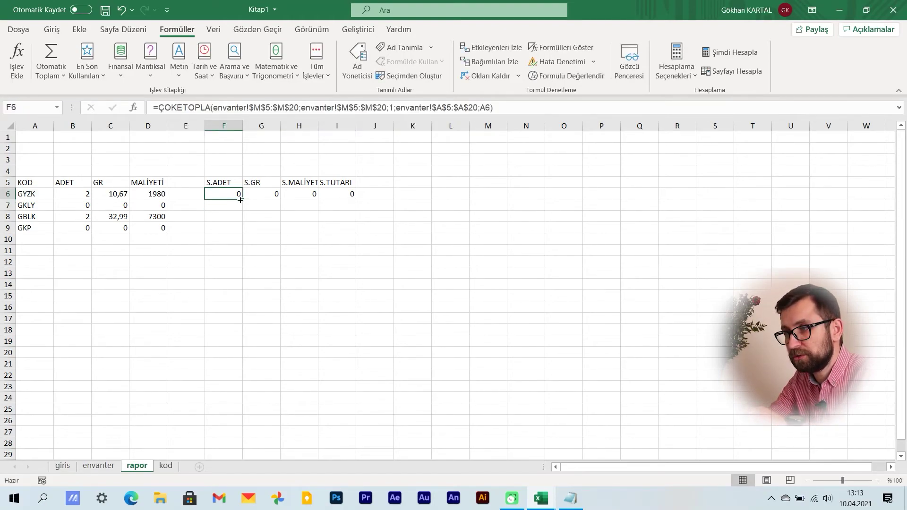
drag(240, 230, 241, 231)
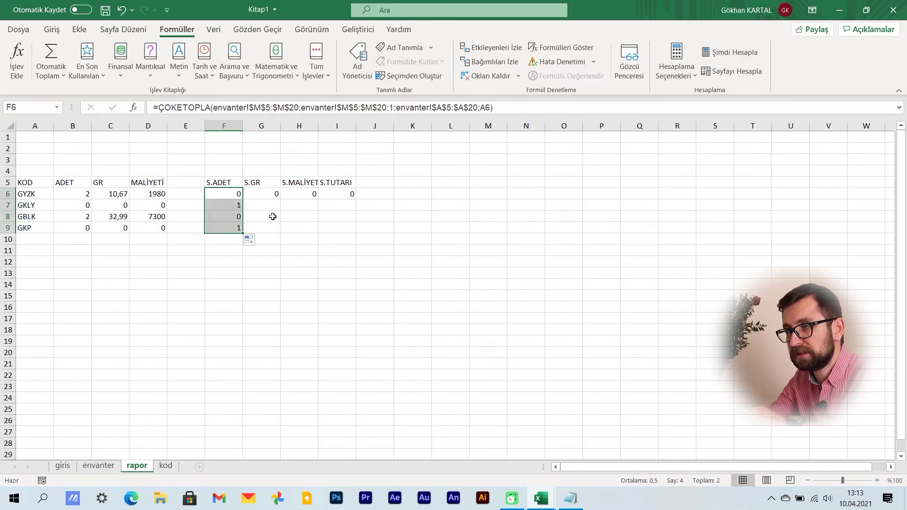
click(231, 204)
click(232, 217)
click(231, 204)
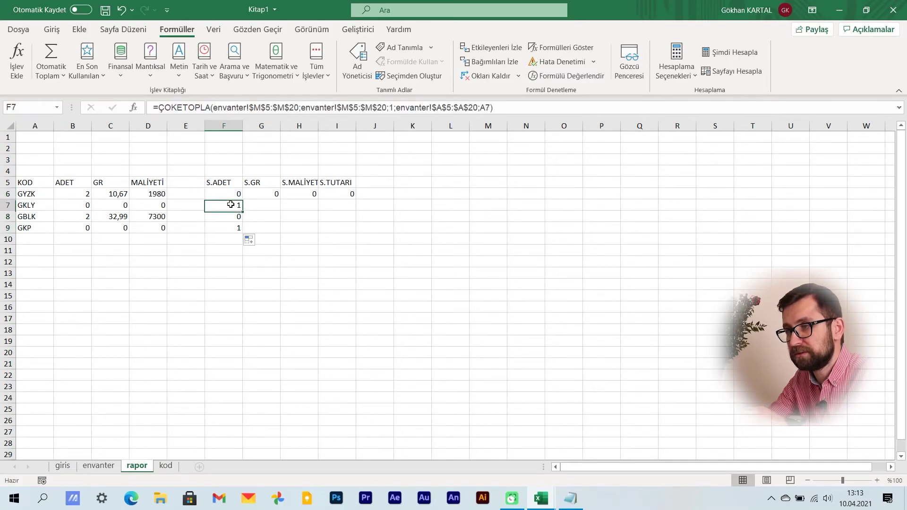
click(274, 193)
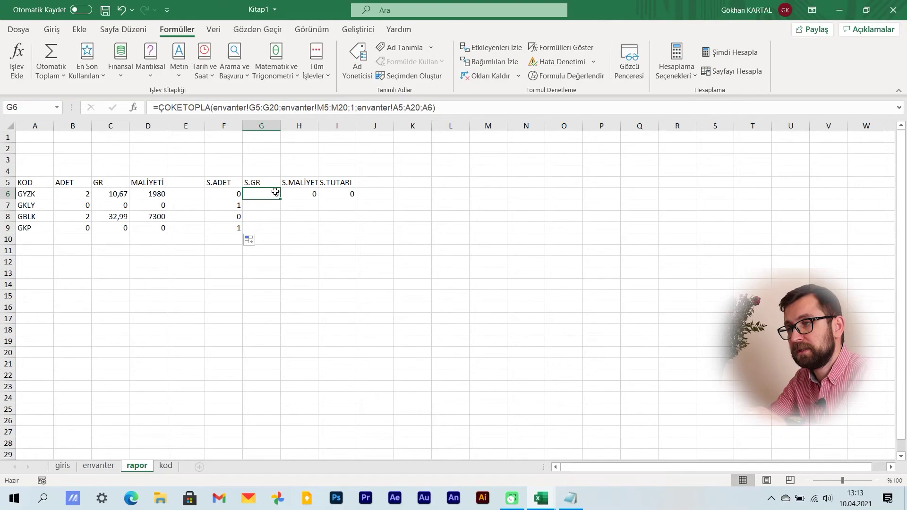
Make the G5:G20, M5:M20 and A5:A20 envanter ranges in G6's S.GR formula absolute.
double_click(259, 109)
key(F4)
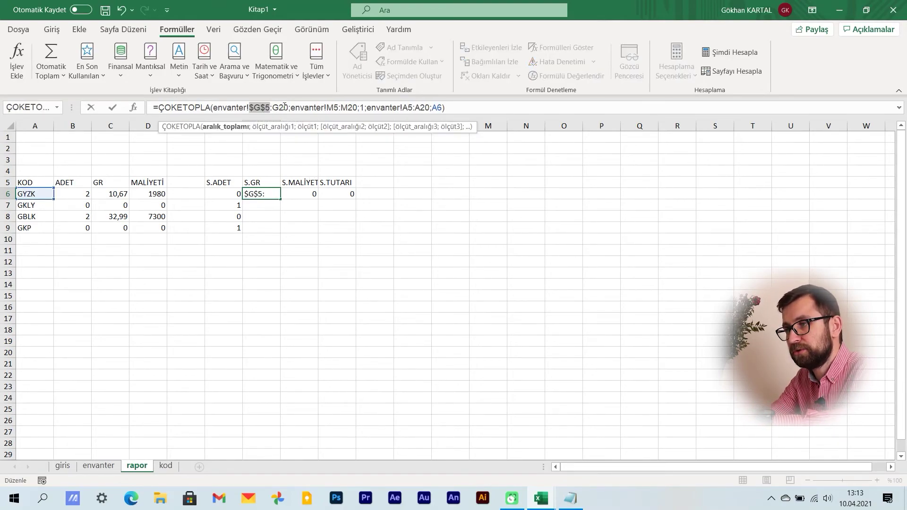
double_click(287, 108)
key(F4)
double_click(346, 107)
key(F4)
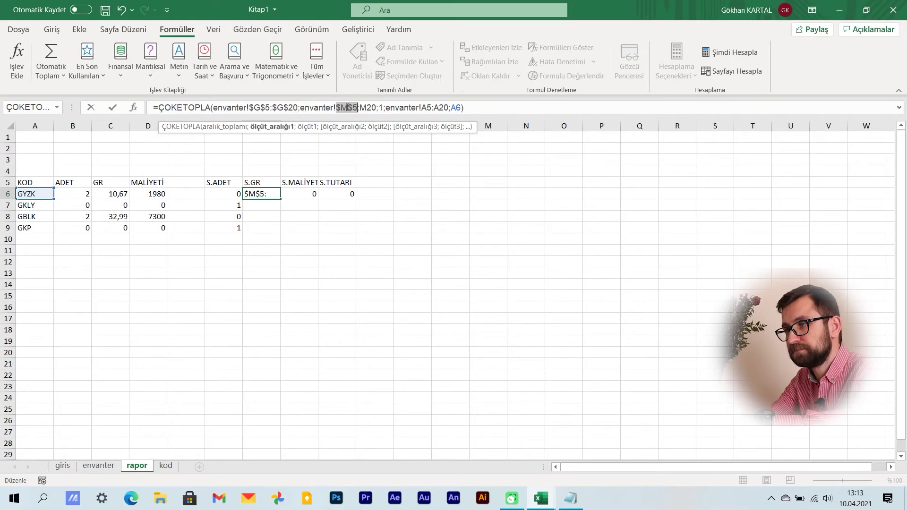
double_click(377, 108)
key(F4)
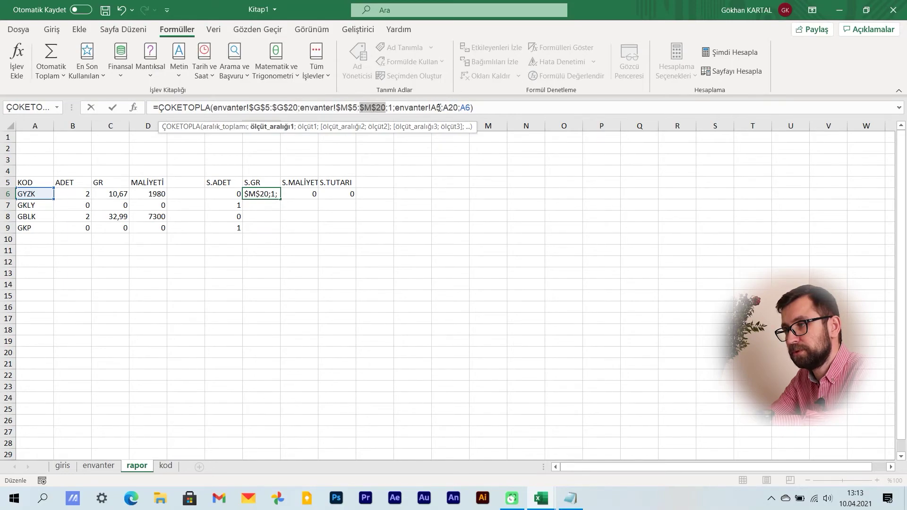
double_click(439, 108)
key(F4)
double_click(460, 108)
key(F4)
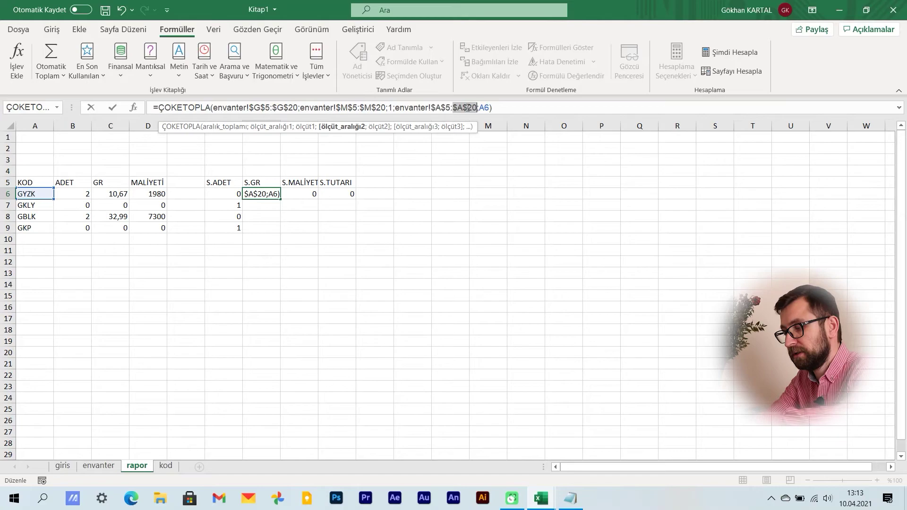
key(Return)
Fill the G6 formula down to G9 and check the results 0, 1290, 0, 600.
click(272, 194)
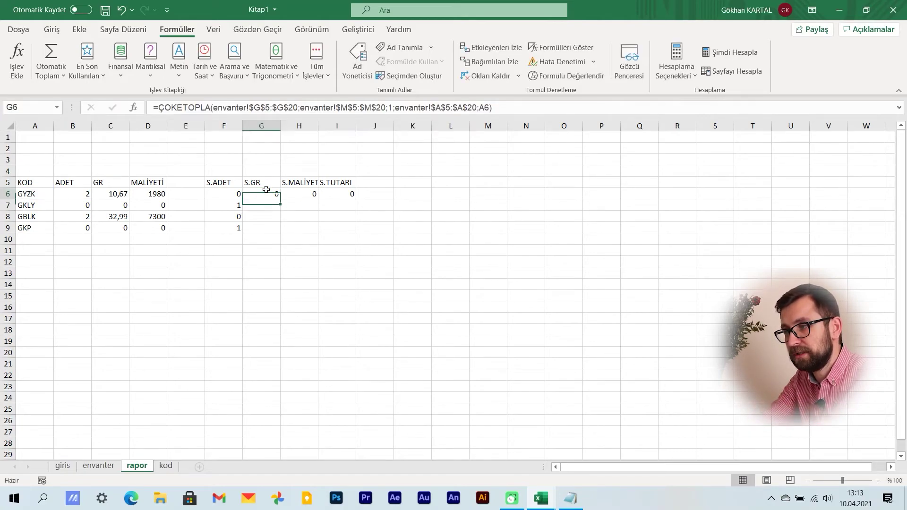
drag(277, 229, 301, 221)
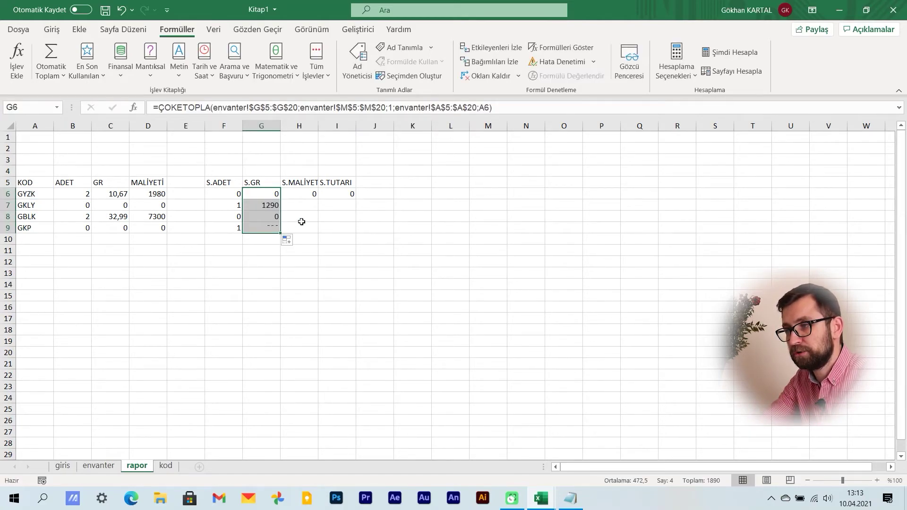
click(267, 208)
click(263, 229)
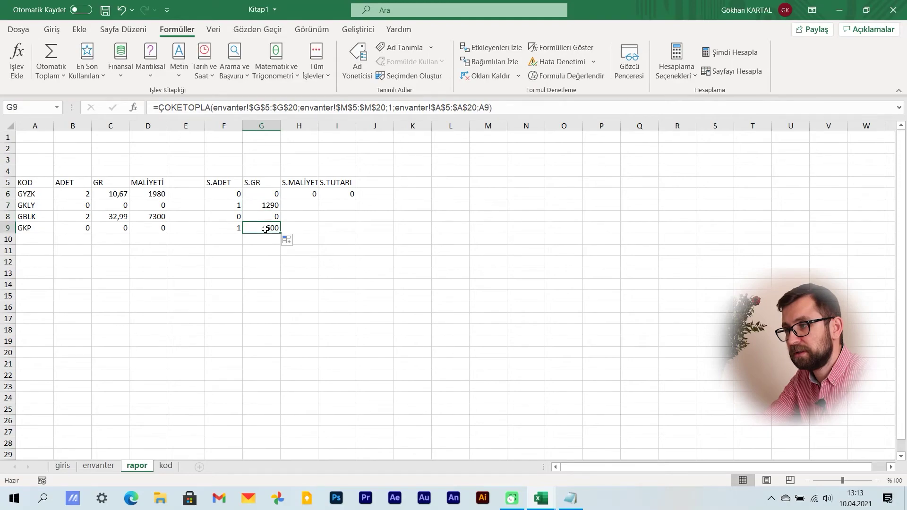
click(266, 203)
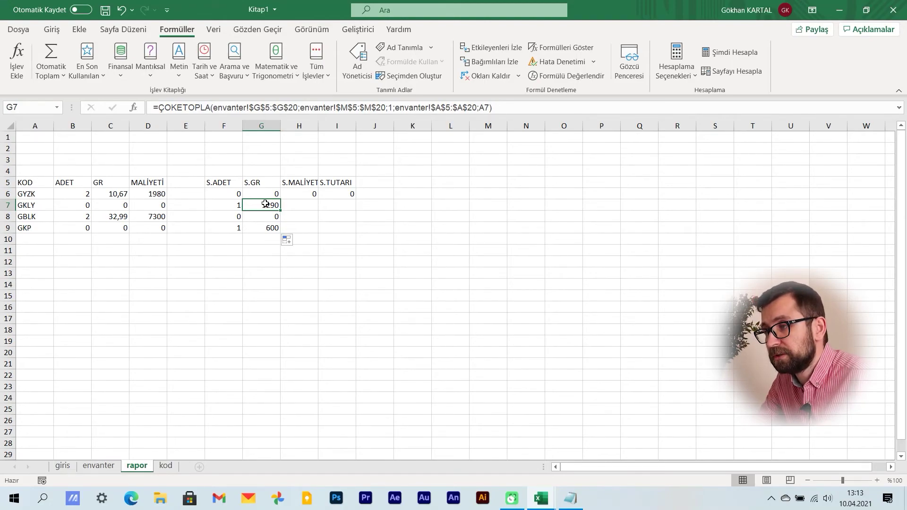
click(261, 193)
Change the S.GR sum range to envanter!$D$5:$D$20 and refill G6:G9, showing 6,77 and 2,45.
click(17, 57)
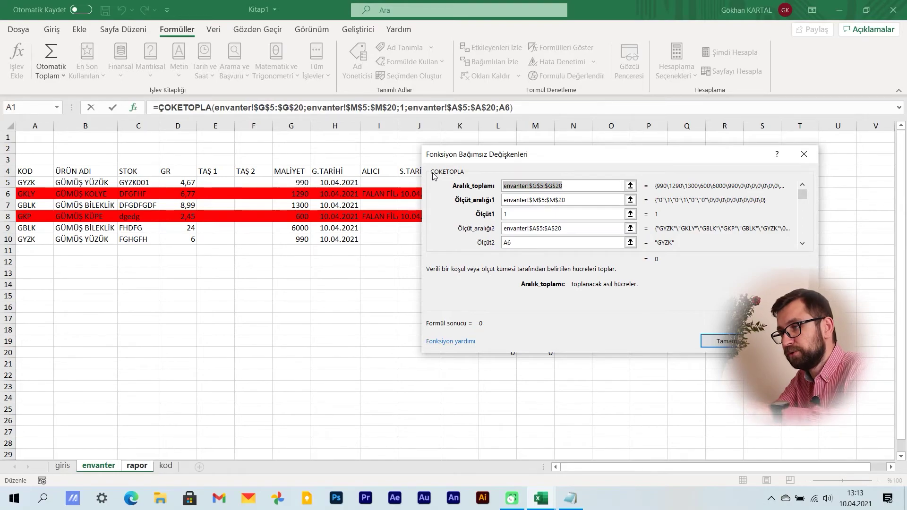
key(BackSpace)
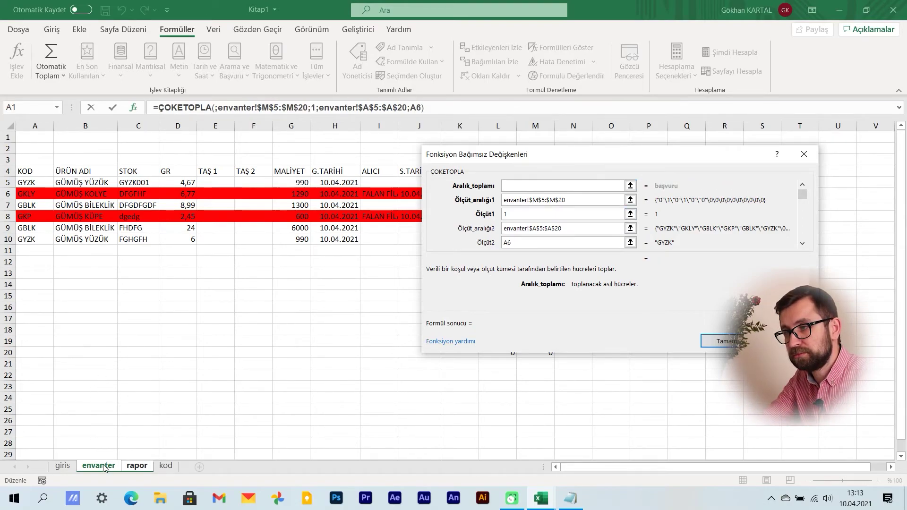
drag(190, 185, 174, 352)
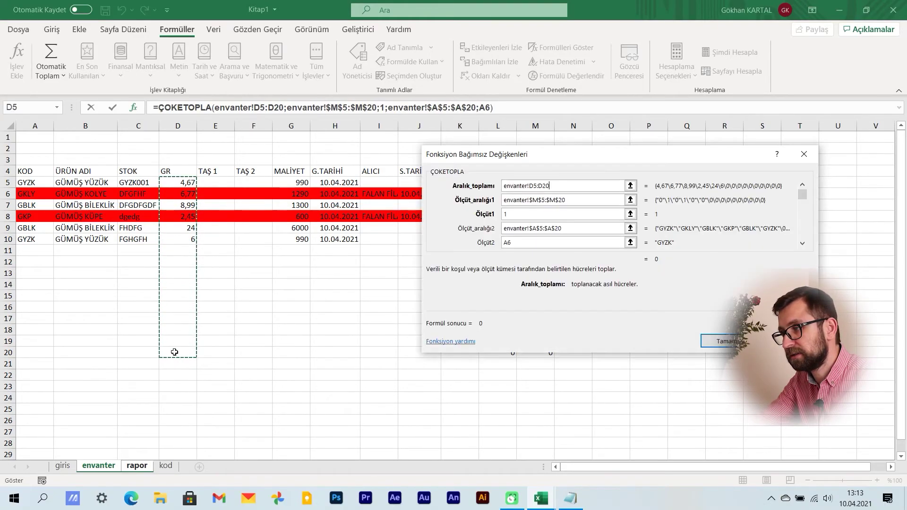
click(538, 187)
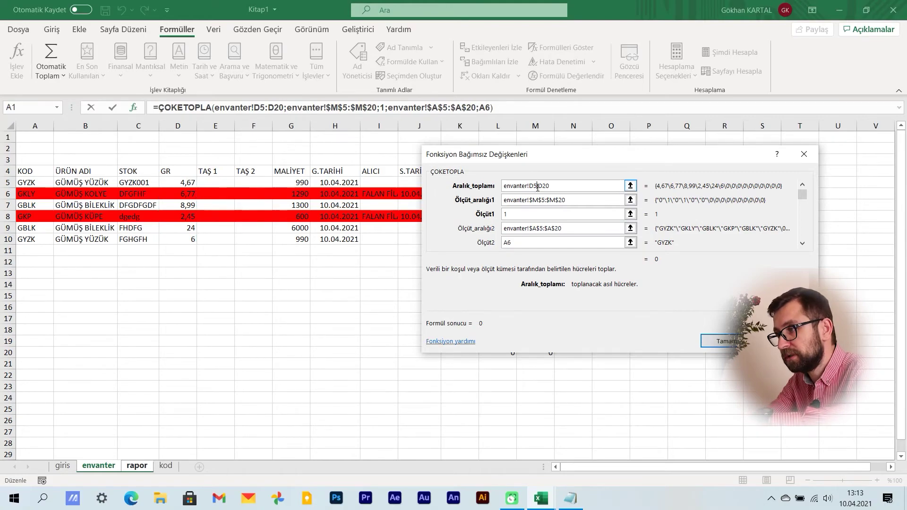
key(F4)
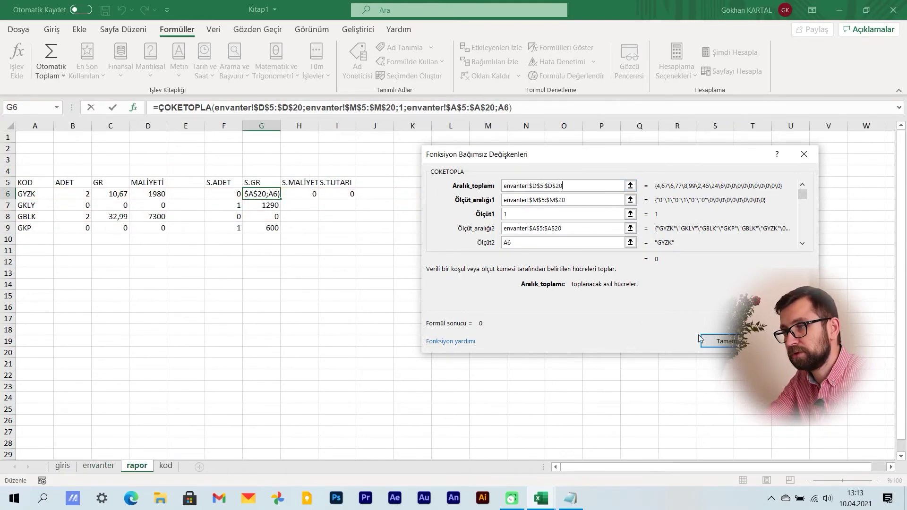
click(701, 339)
drag(280, 199, 280, 233)
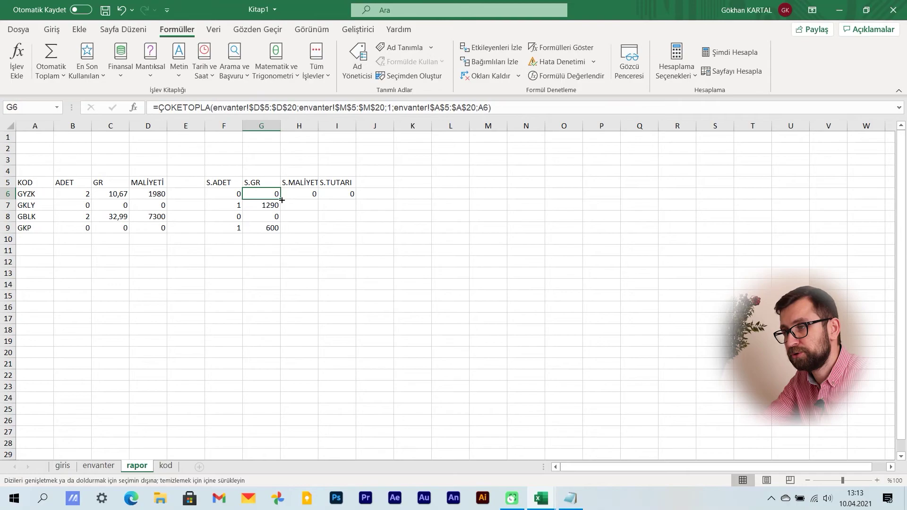
click(269, 206)
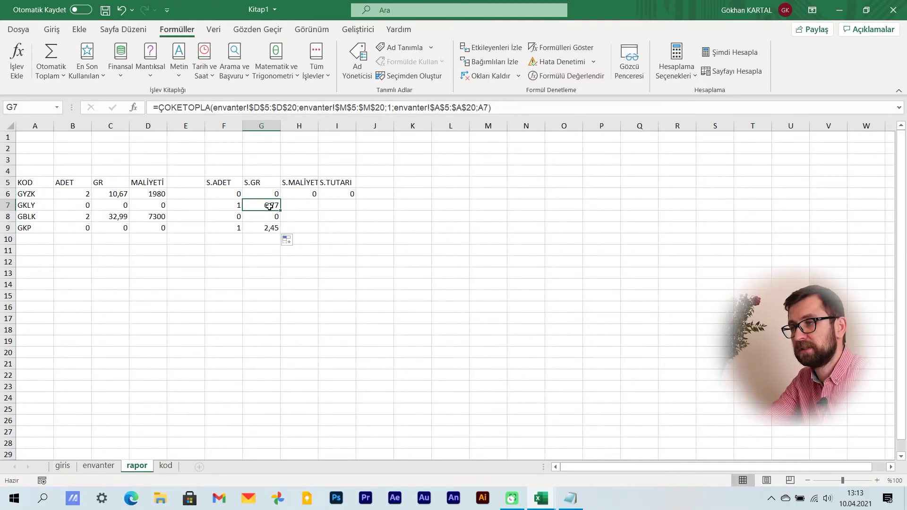
click(294, 193)
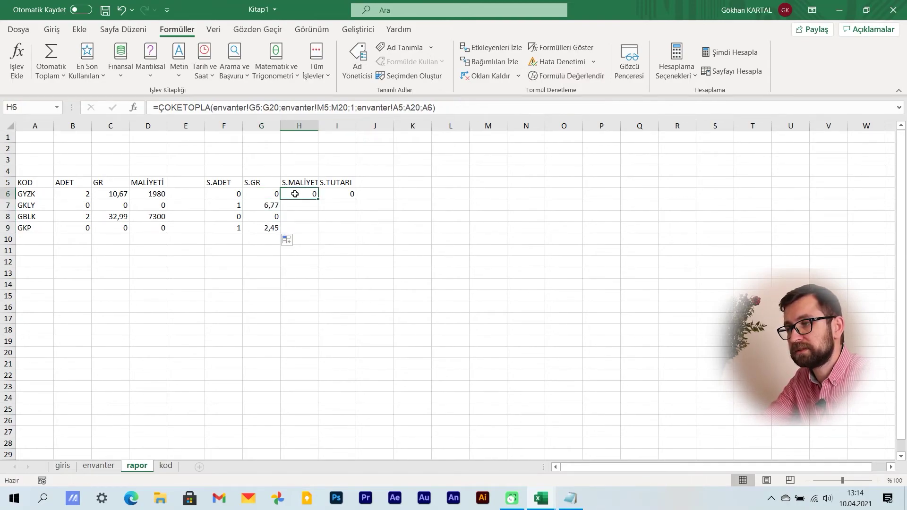
Make the G5:G20, M5:M20 and A5:A20 ranges in H6's S.MALİYET formula absolute.
click(259, 107)
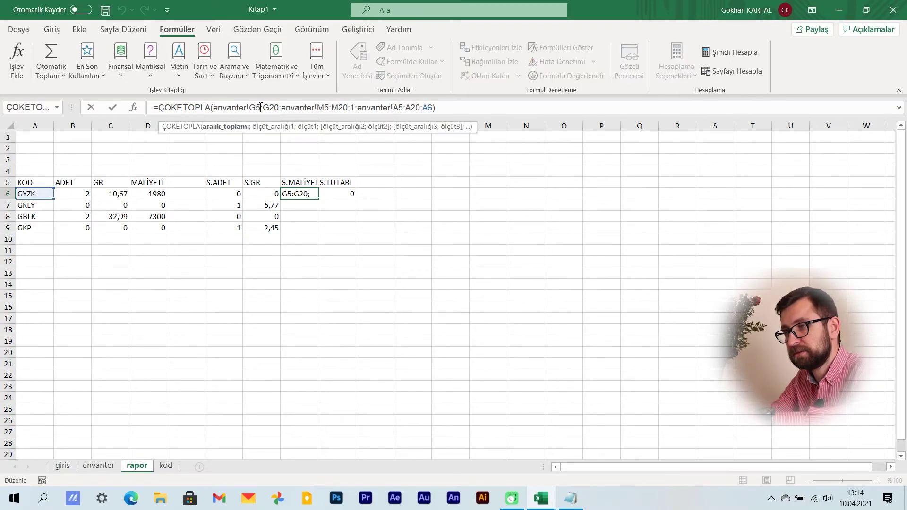
key(F4)
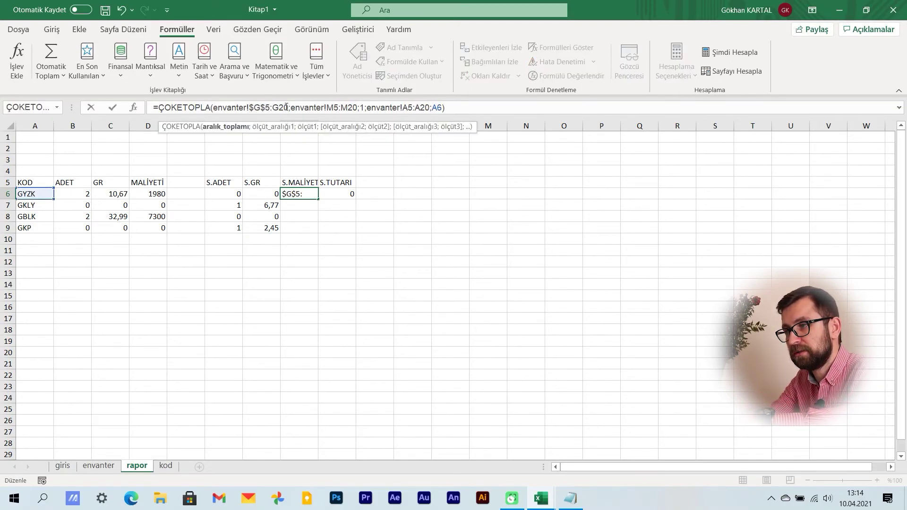
key(F4)
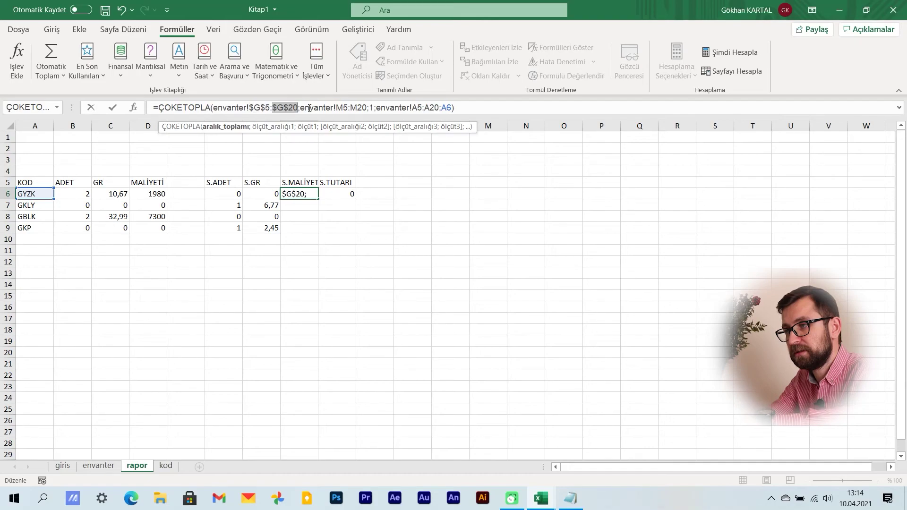
click(348, 109)
key(F4)
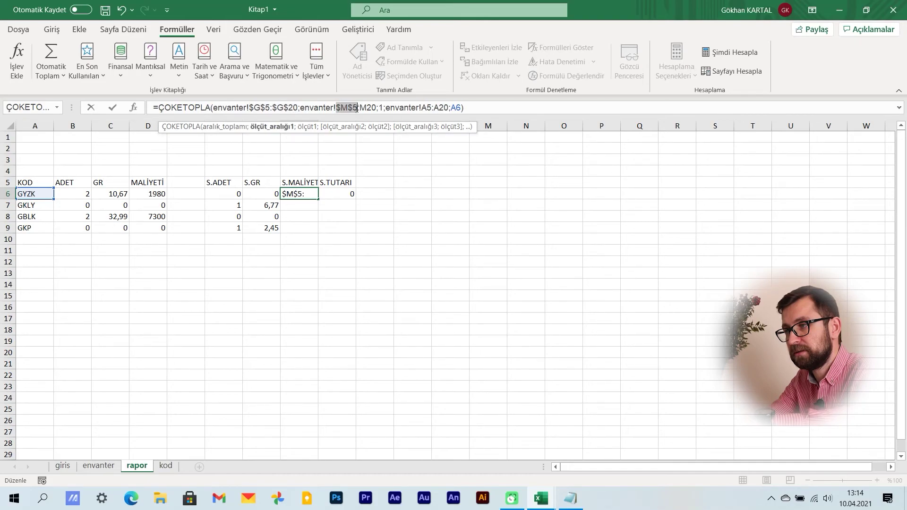
click(374, 108)
key(F4)
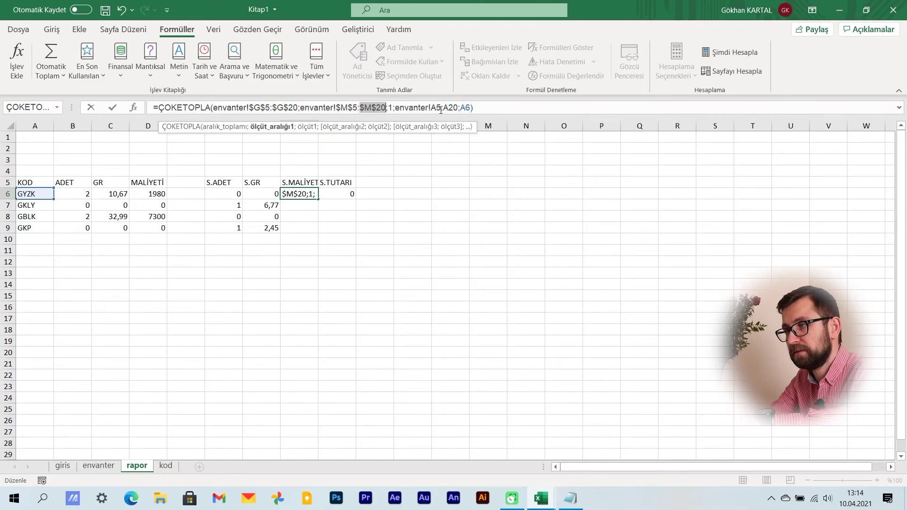
click(441, 109)
key(F4)
click(465, 108)
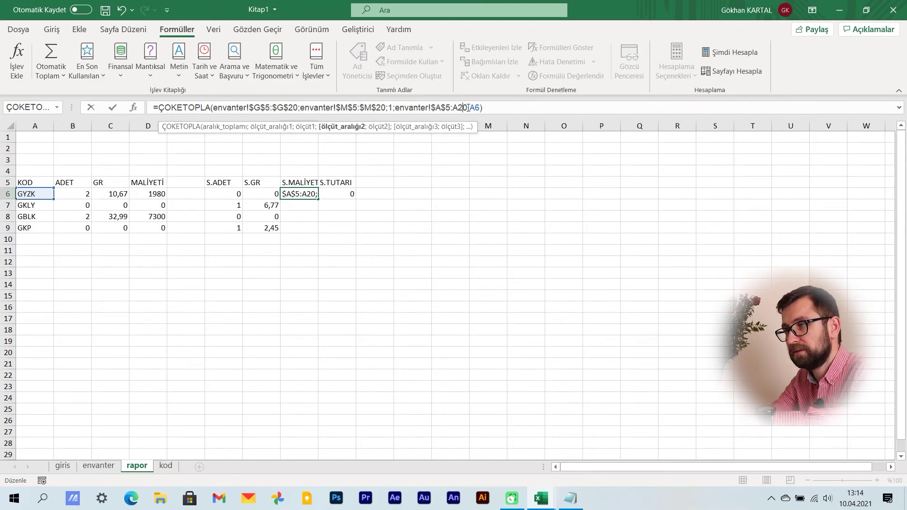
key(F4)
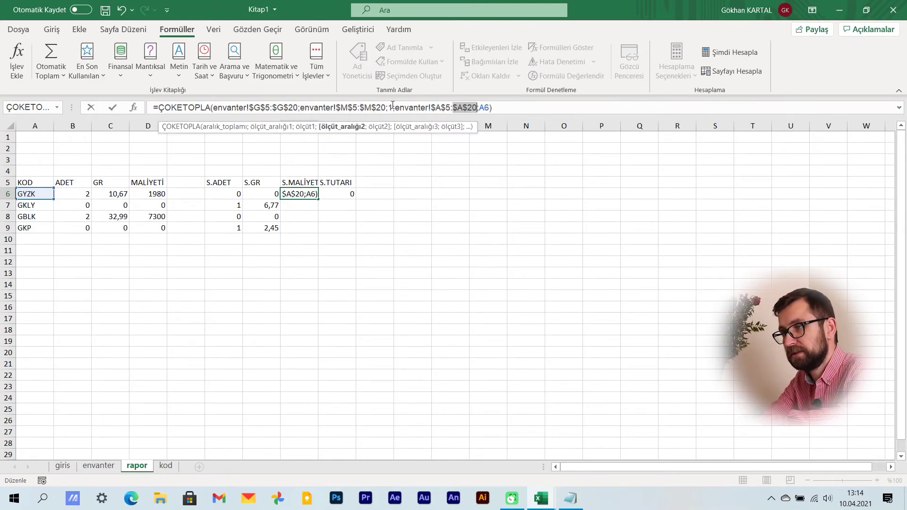
key(Return)
Fill H6 down to H9, giving 0, 1290, 0, 600.
click(305, 191)
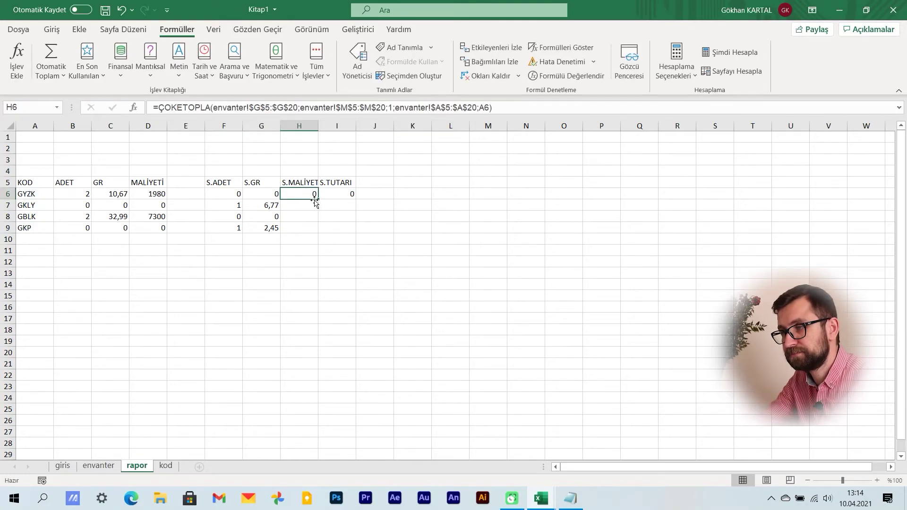
drag(318, 200, 318, 231)
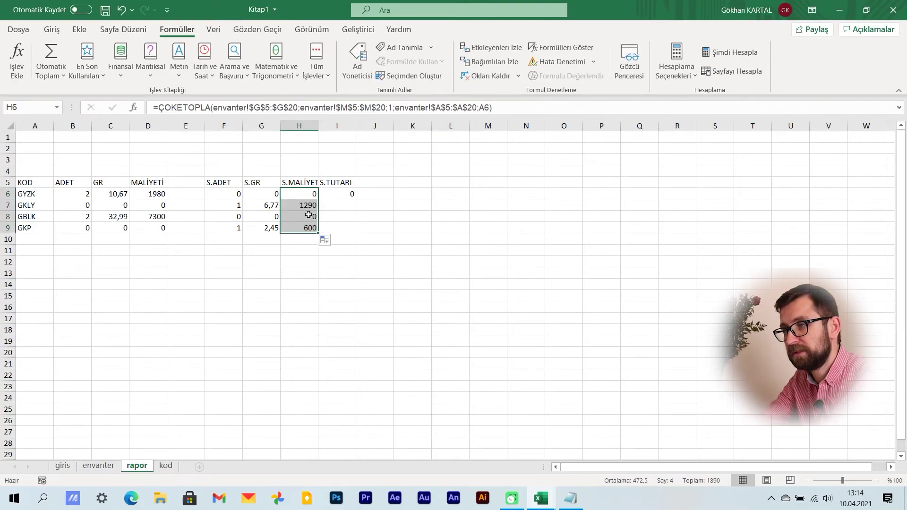
click(340, 194)
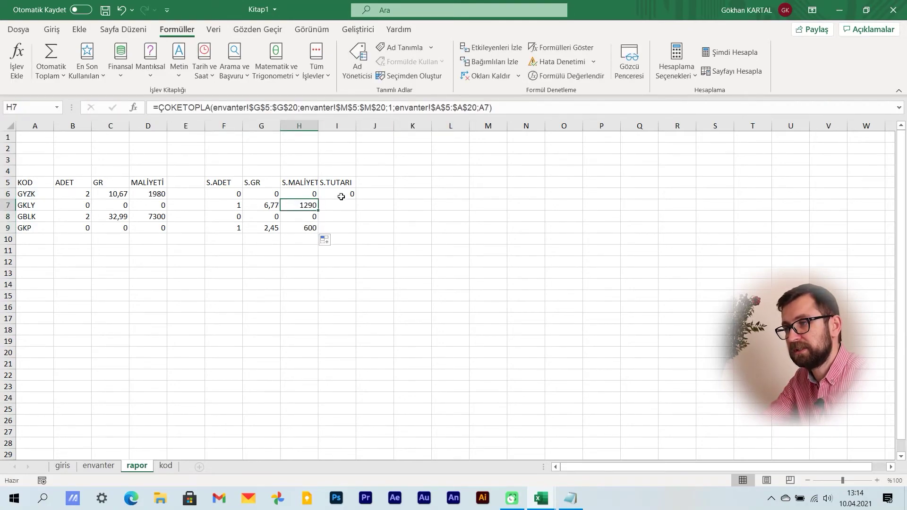
Make the K5:K20, M5:M20 and A5:A20 ranges in I6's S.TUTARI formula absolute.
click(259, 107)
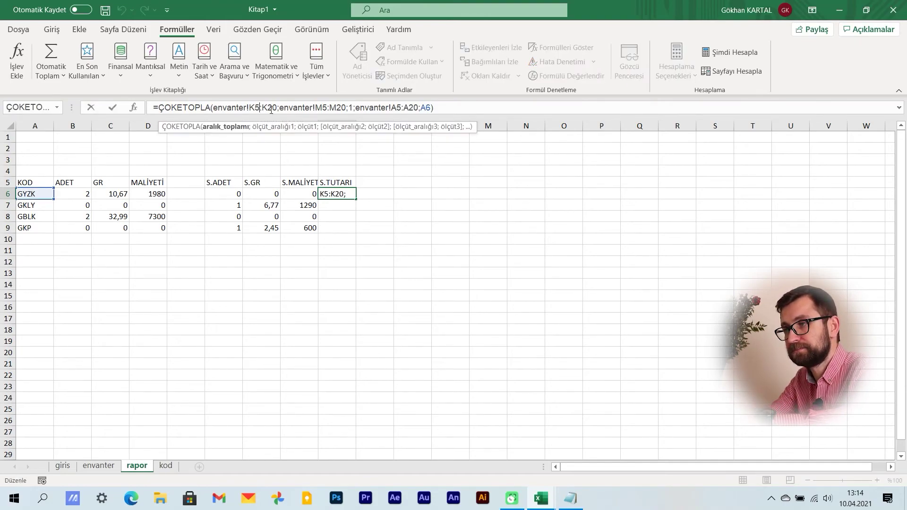
key(F4)
click(285, 107)
key(F4)
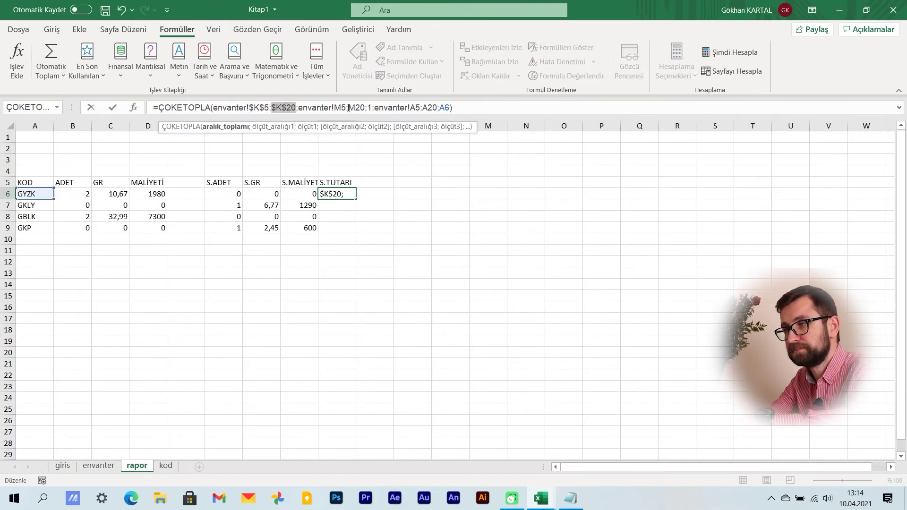
click(346, 108)
key(F4)
click(371, 107)
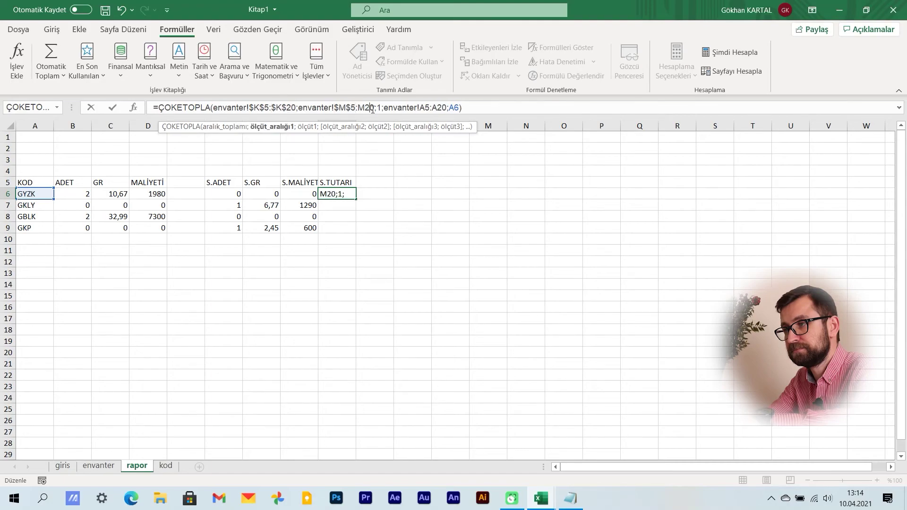
key(F4)
click(438, 108)
key(F4)
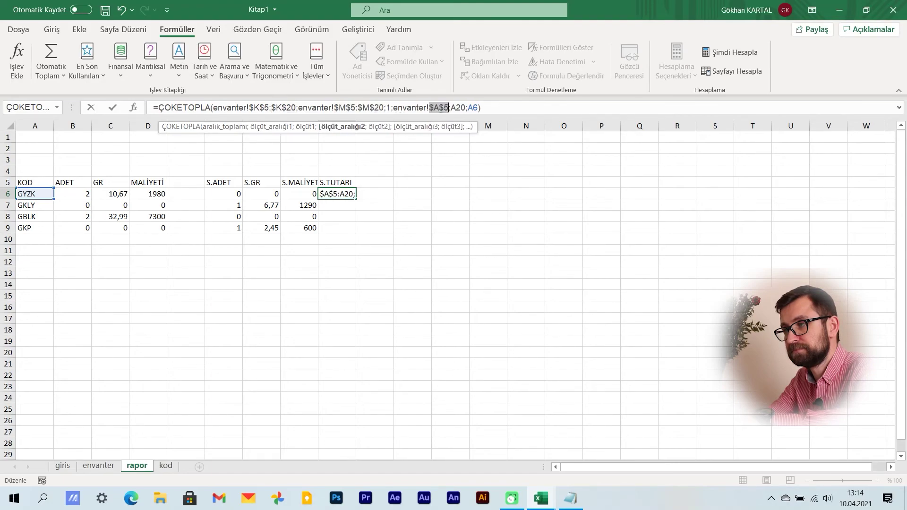
click(460, 108)
key(F4)
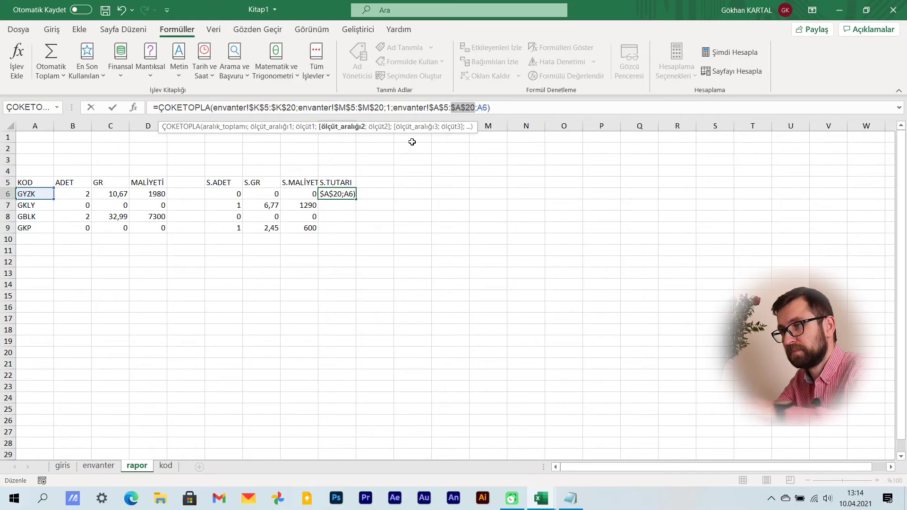
key(Return)
Fill I6 down to I9, giving 0, 2000, 0, 1000.
click(350, 196)
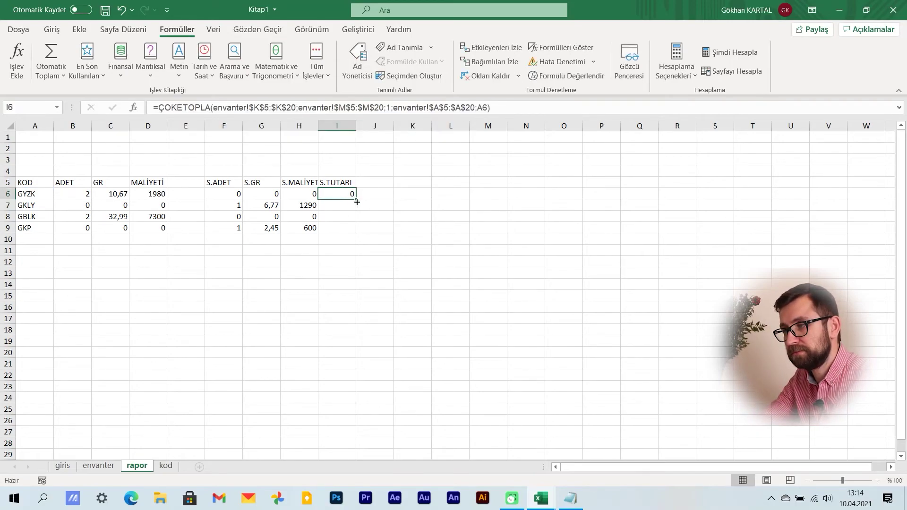
drag(357, 200, 357, 231)
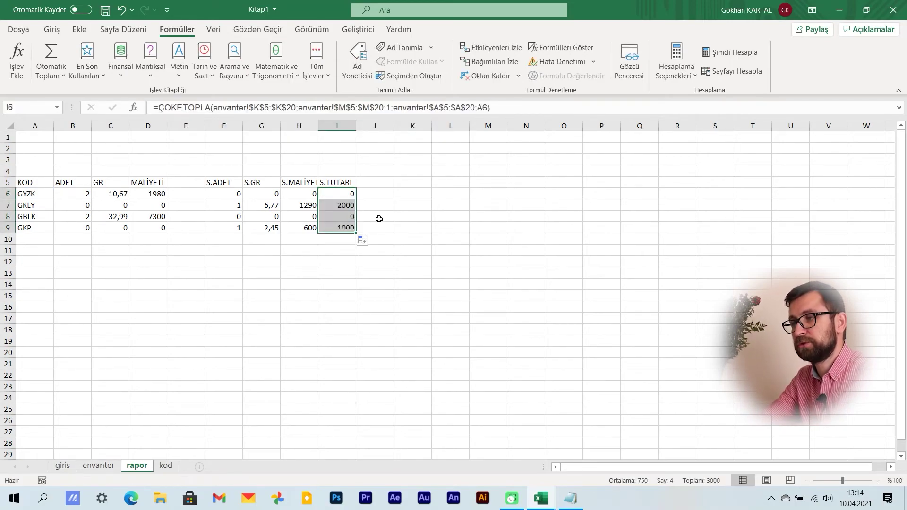
click(378, 217)
Add the S.KARI header in J5 and the profit formula =I6-H6 in J6.
click(378, 182)
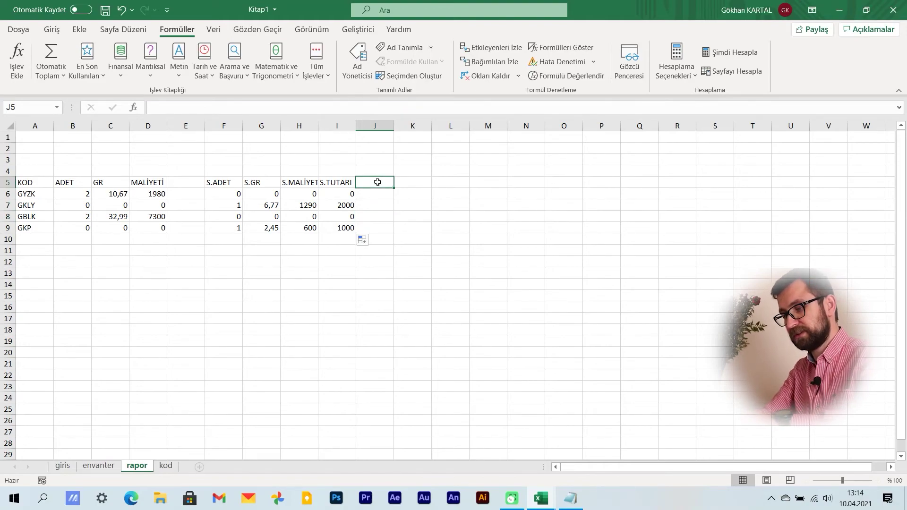
text(S.)
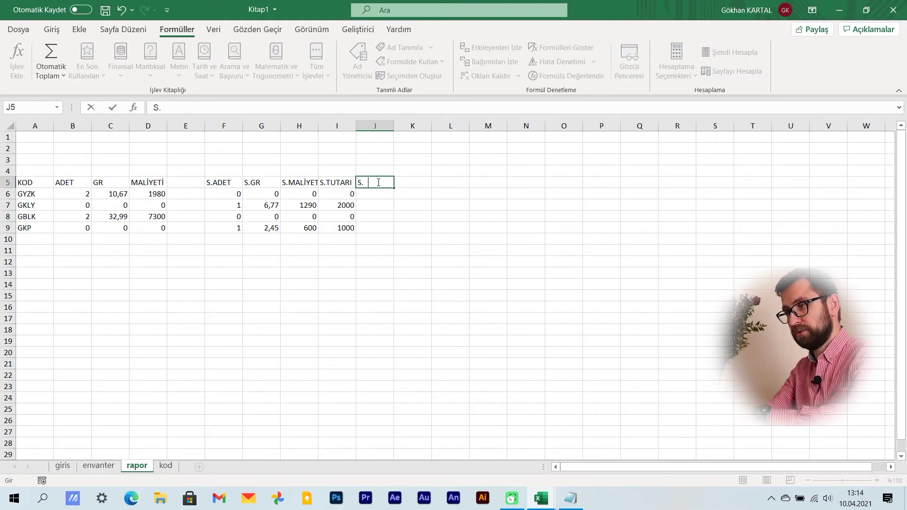
text(KARI)
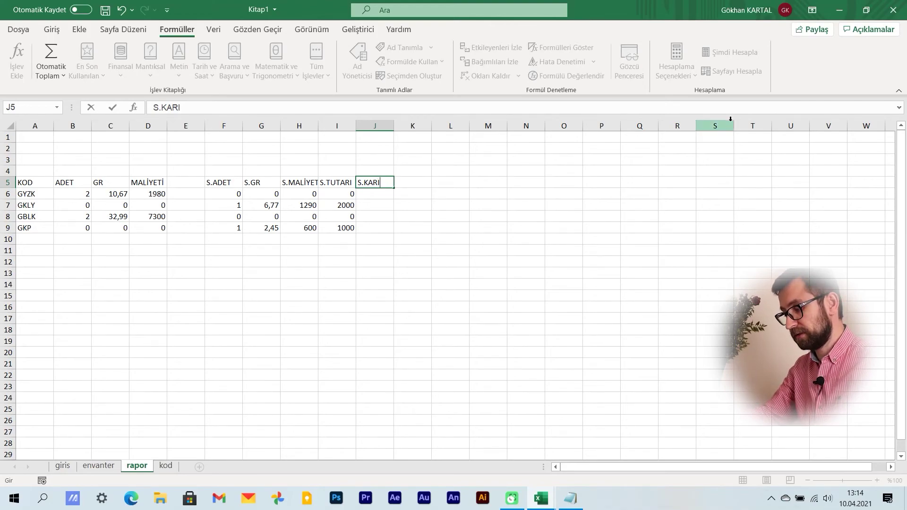
key(Return)
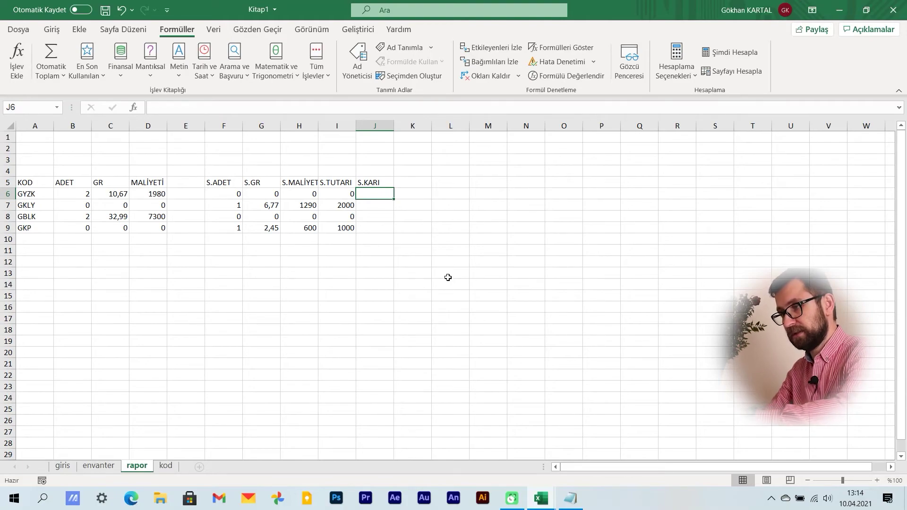
text(=)
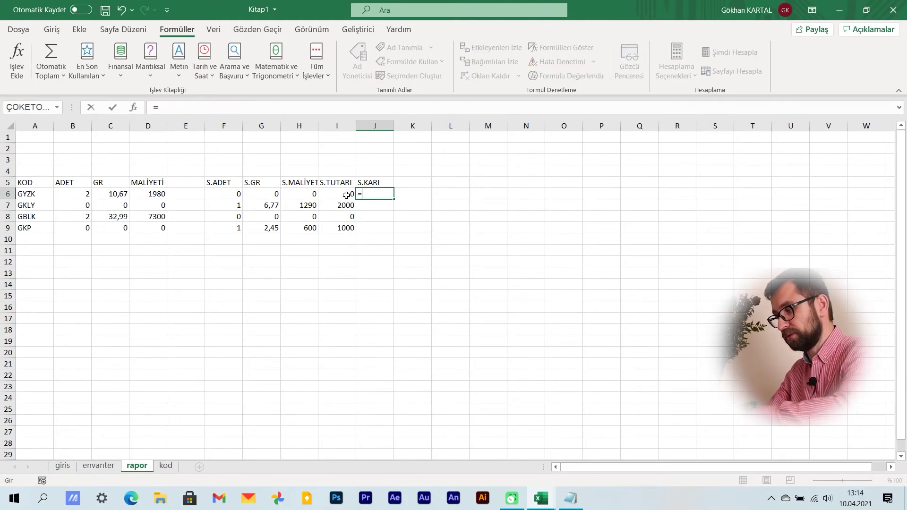
click(346, 193)
text(-)
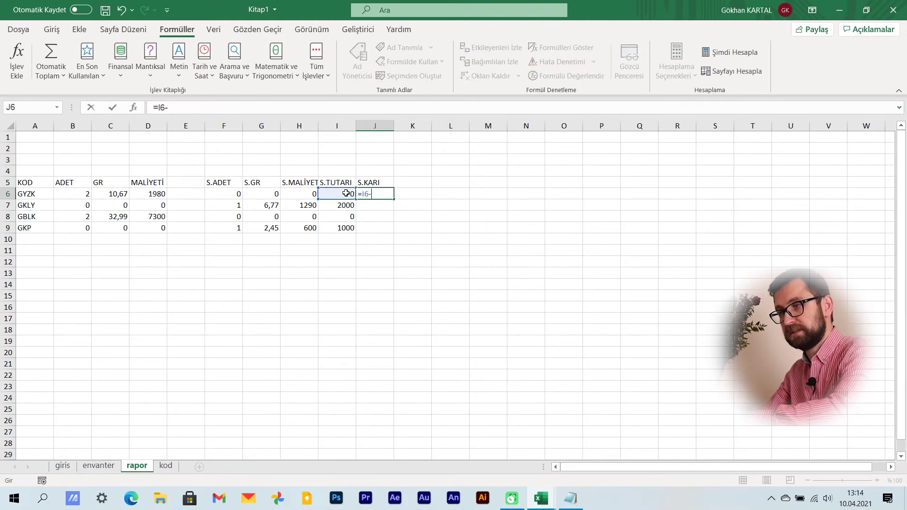
click(305, 193)
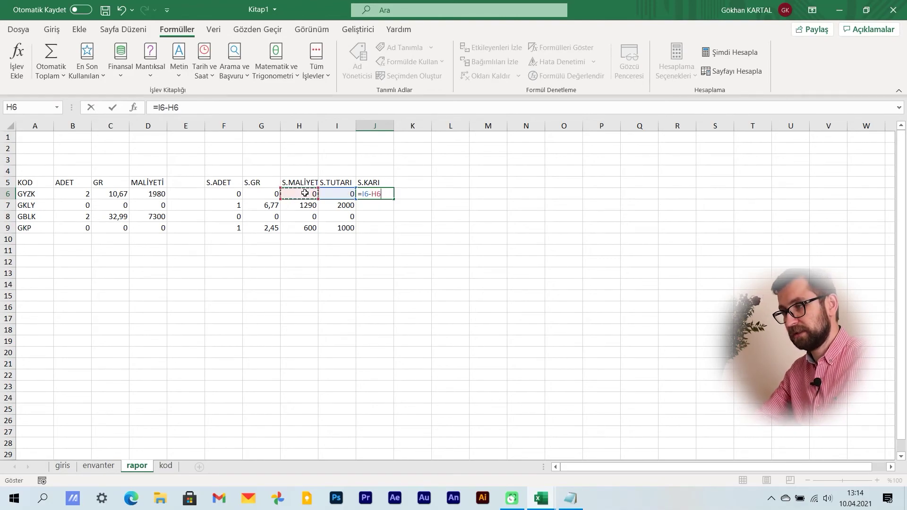
key(Return)
Fill the profit formula down to J9, giving 0, 710, 0, 400.
click(378, 194)
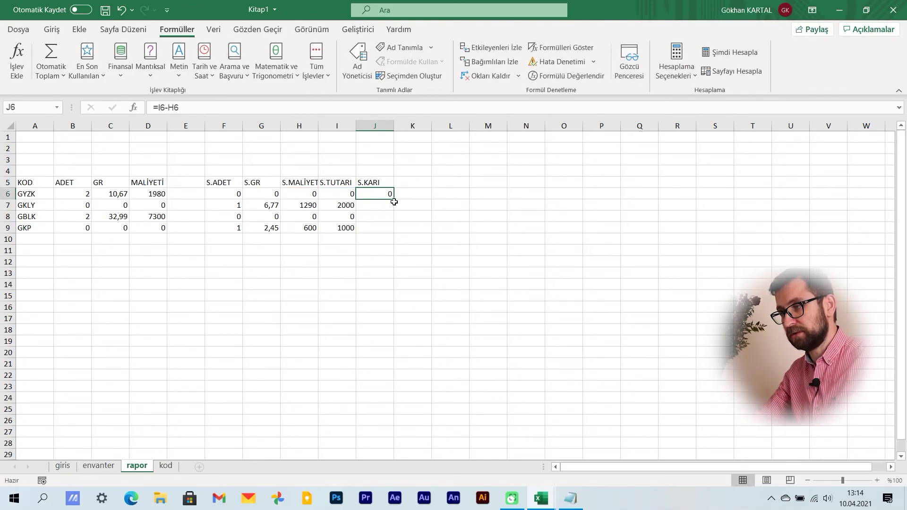
click(395, 204)
click(382, 194)
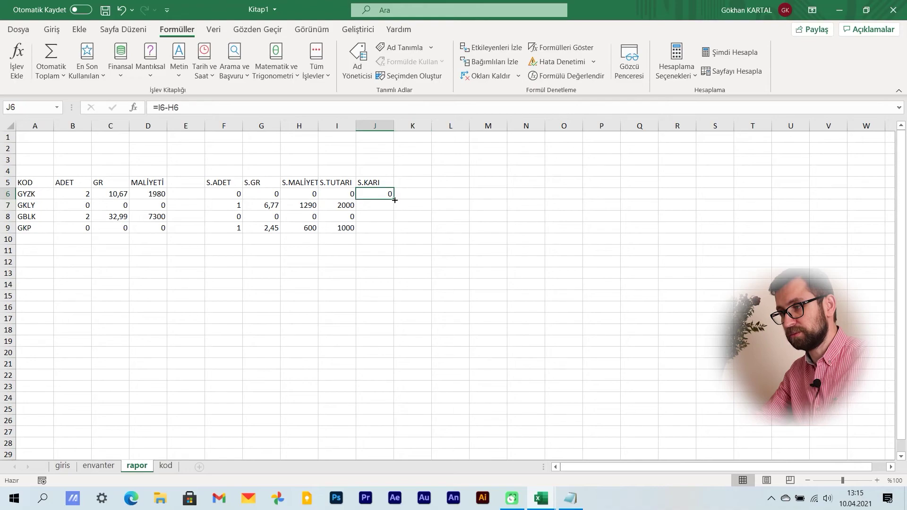
drag(395, 200, 396, 231)
click(418, 239)
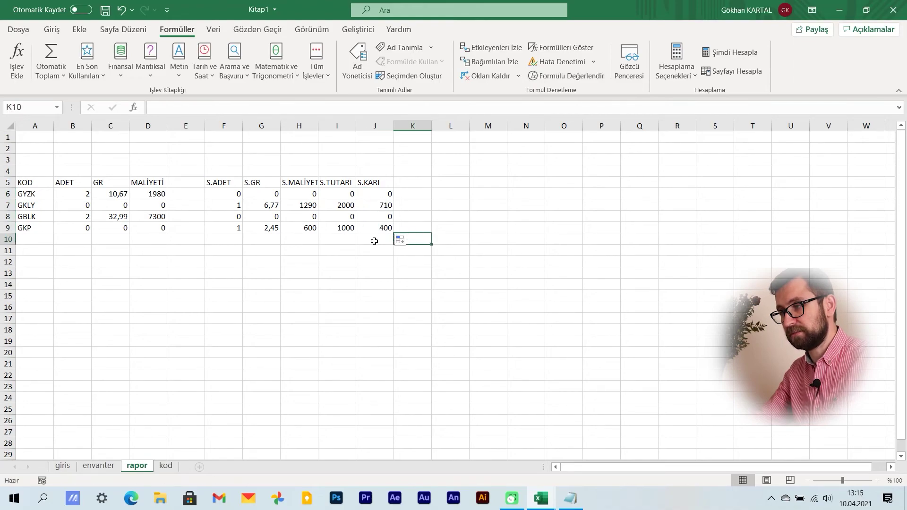
Total the profit column with AutoSum, giving 1110 in J12.
drag(381, 194, 382, 262)
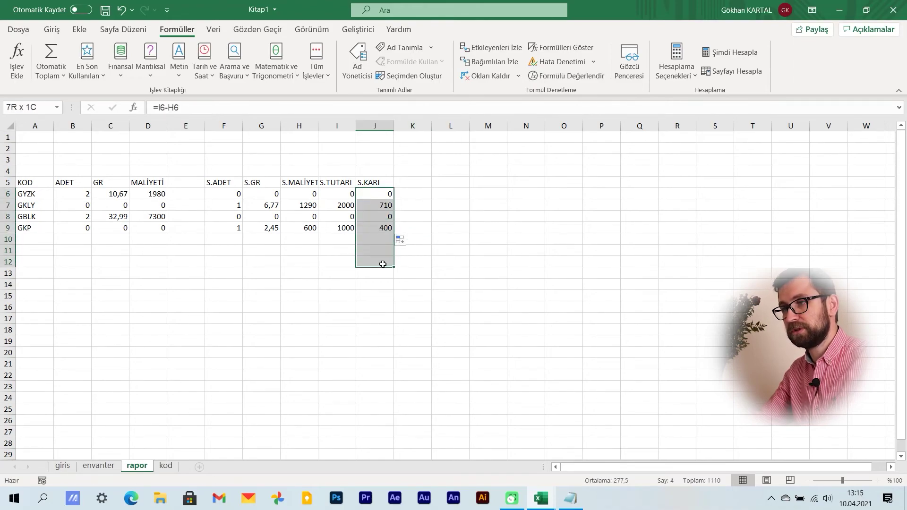
click(51, 29)
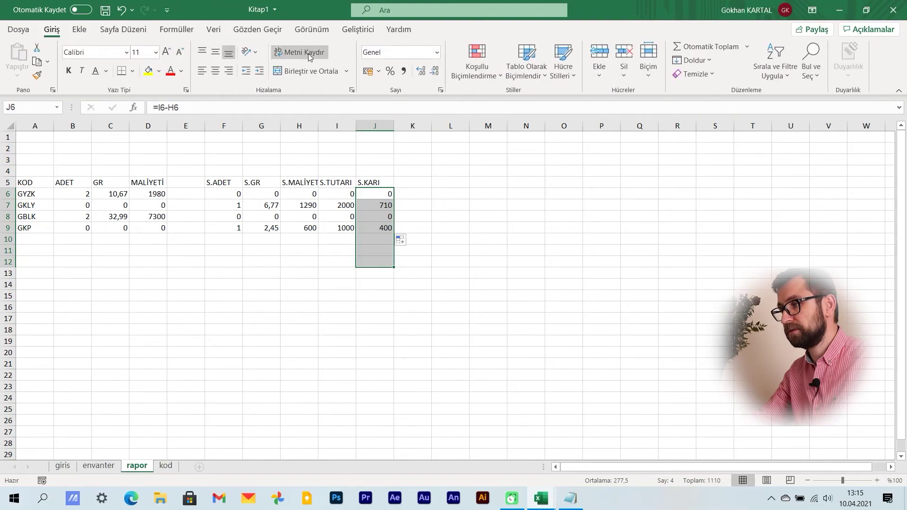
click(700, 47)
click(481, 258)
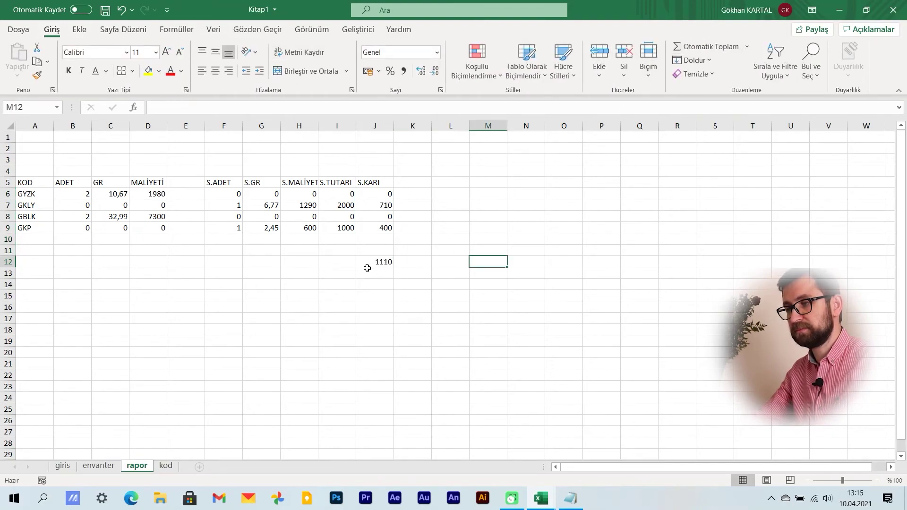
click(365, 258)
key(Left)
key(Left)
key(Left)
key(Left)
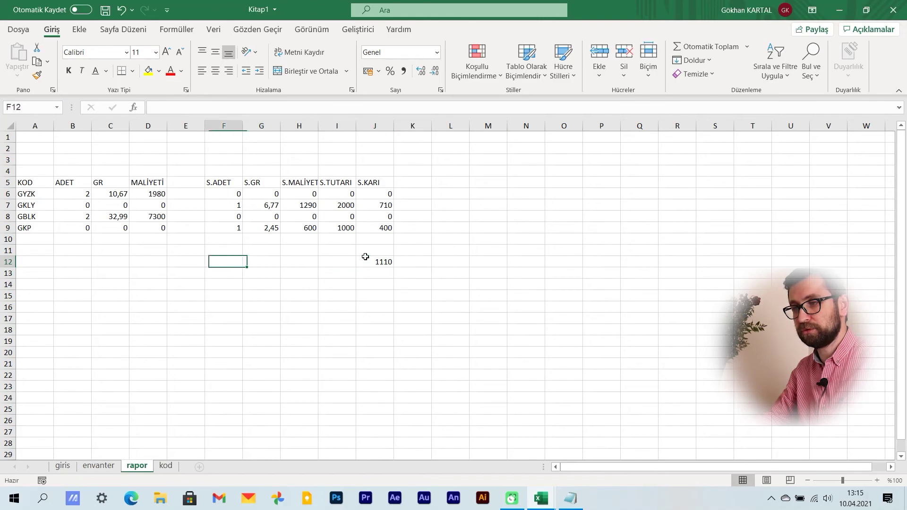
key(Left)
key(Left)
key(Left)
key(Left)
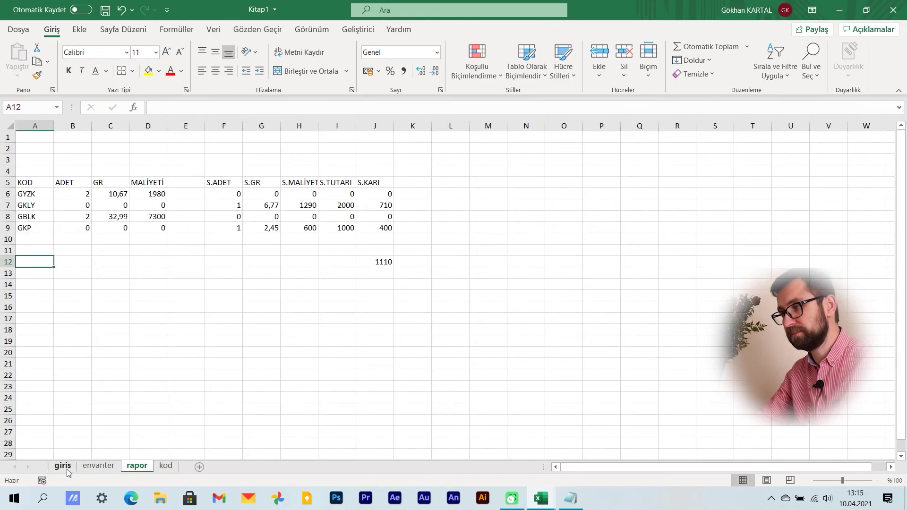
On the giris sheet, choose GBLK as the item code in A5.
click(63, 466)
click(627, 265)
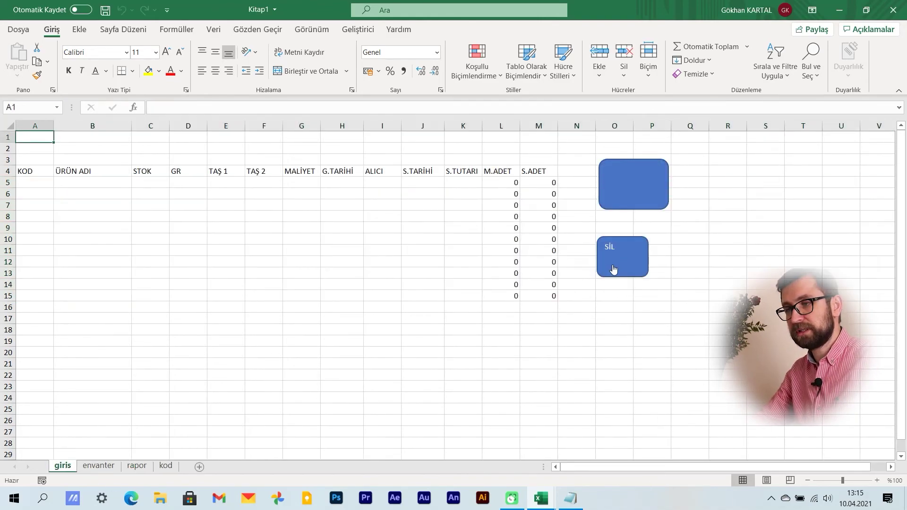
click(51, 185)
click(59, 183)
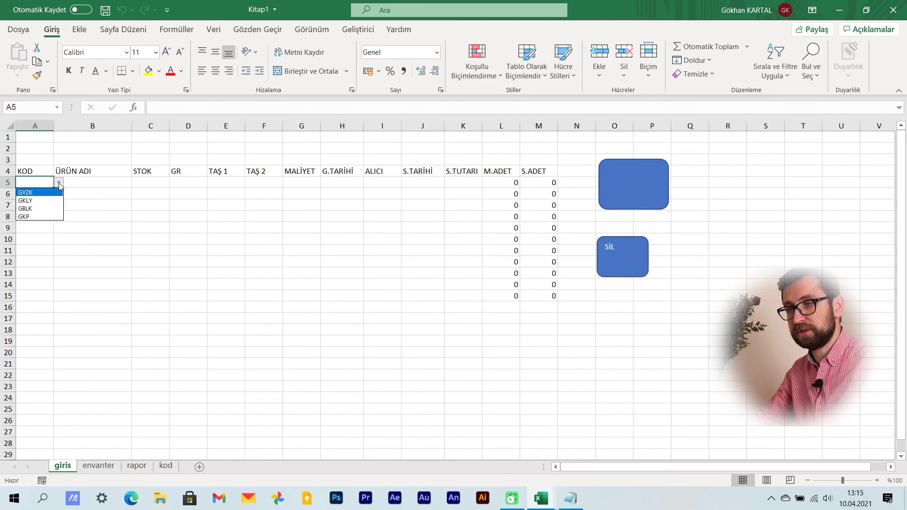
click(40, 209)
Enter stock FGHFGH, 67 gr, cost 10000 and date 10.04.2021 in row 5.
click(144, 183)
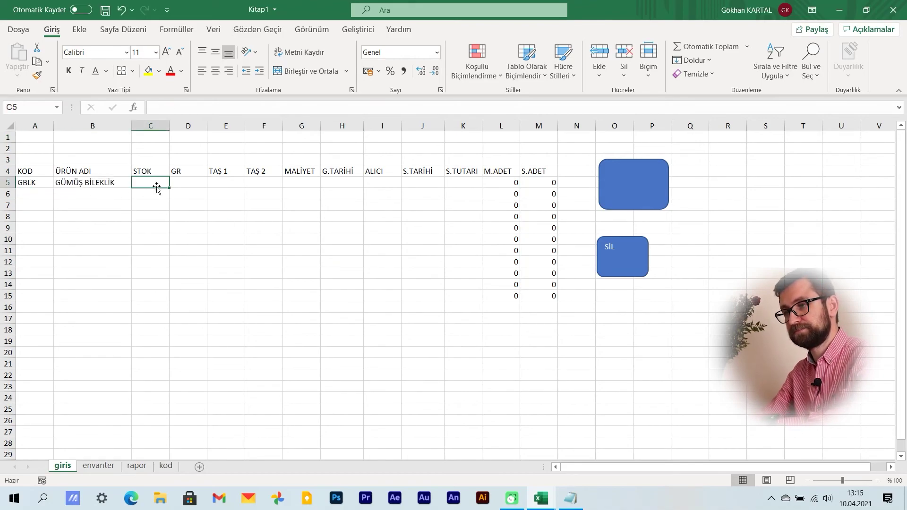
text(FGHFGH)
click(196, 184)
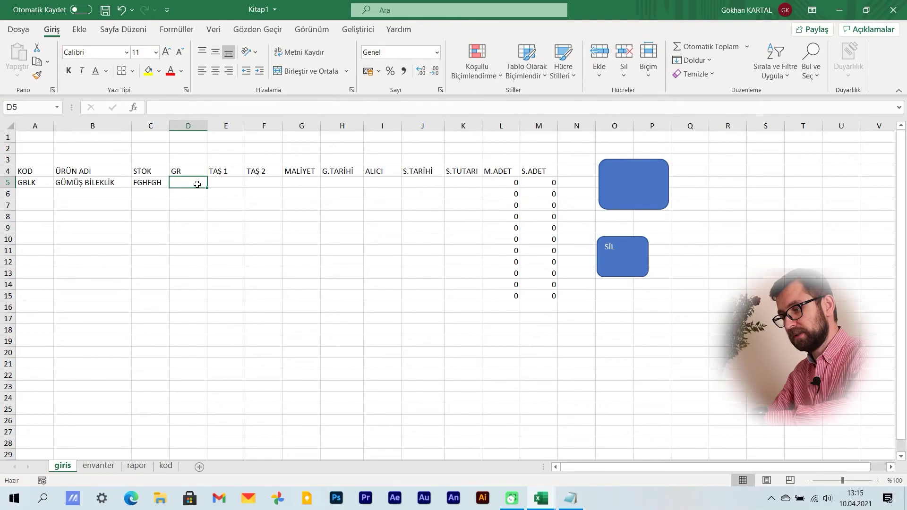
text(67)
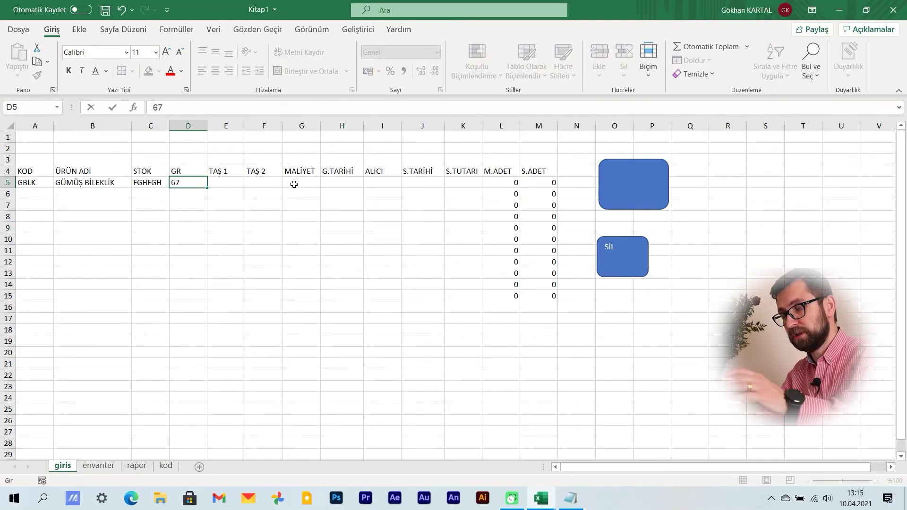
click(298, 183)
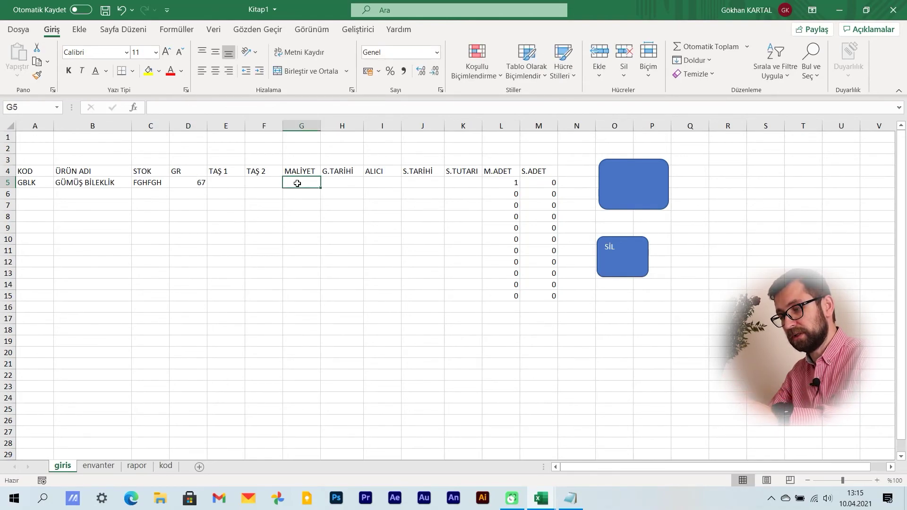
text(100)
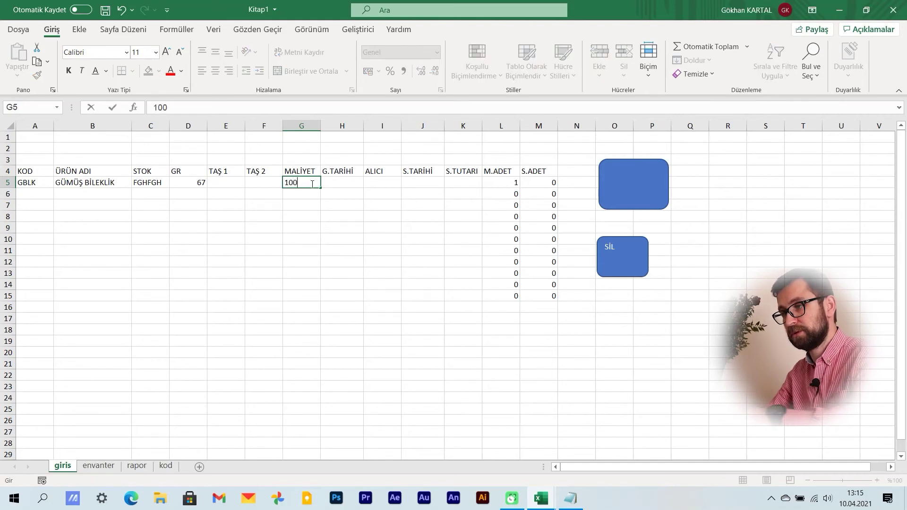
text(00)
click(341, 183)
text(10)
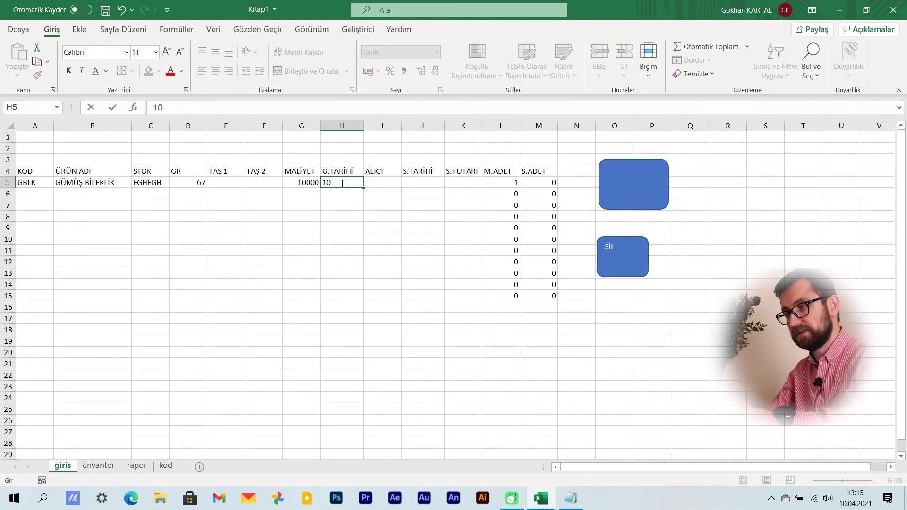
text(.04.2021)
key(Tab)
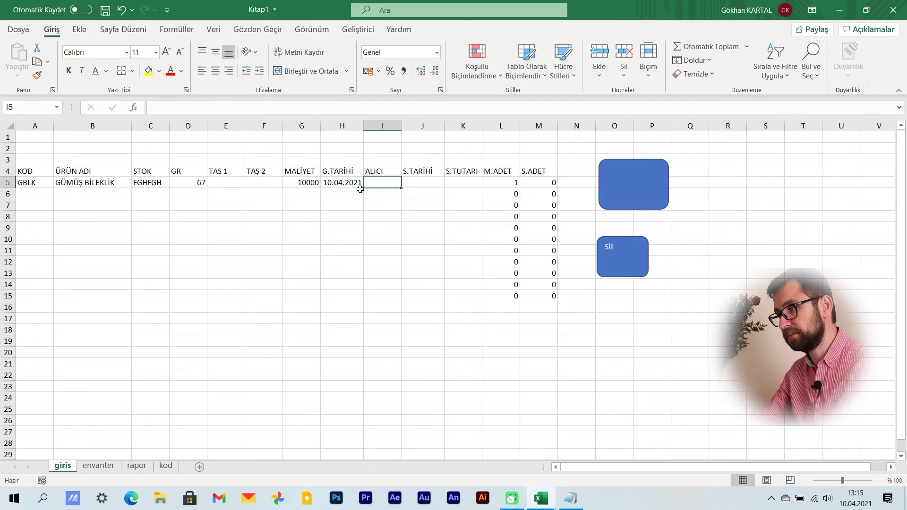
Label the upper blue shape EKLE and shrink it.
right_click(632, 195)
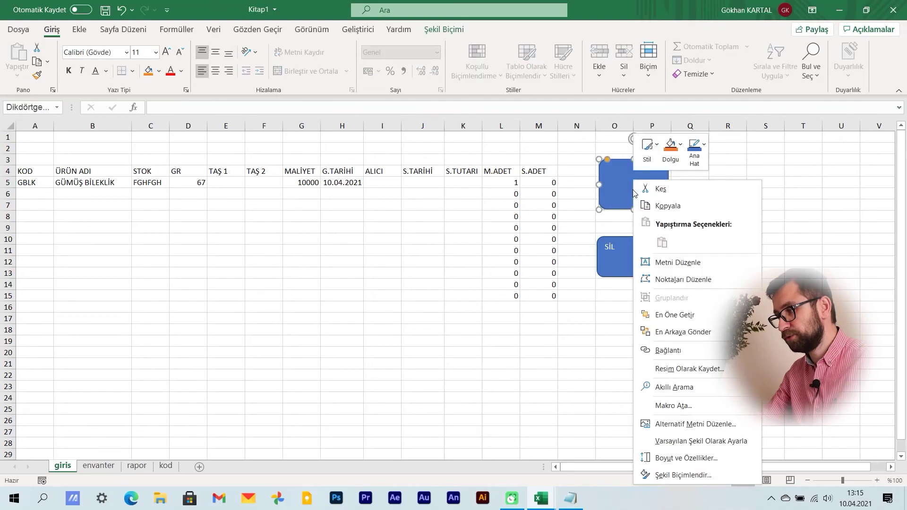
click(664, 262)
text(E)
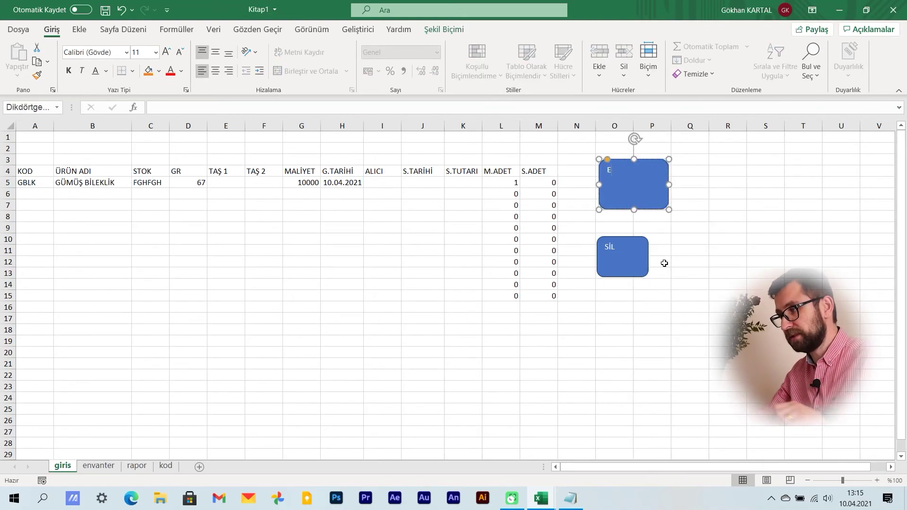
text(KLE)
right_click(644, 182)
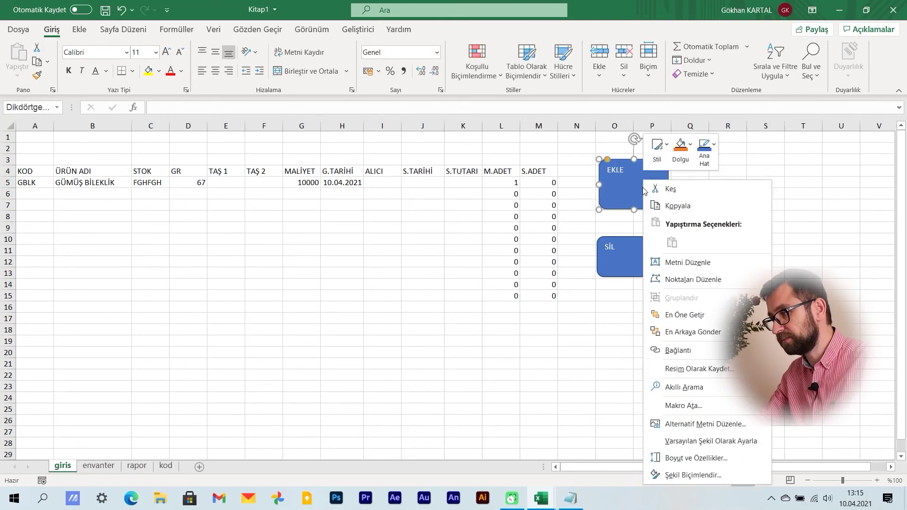
key(Escape)
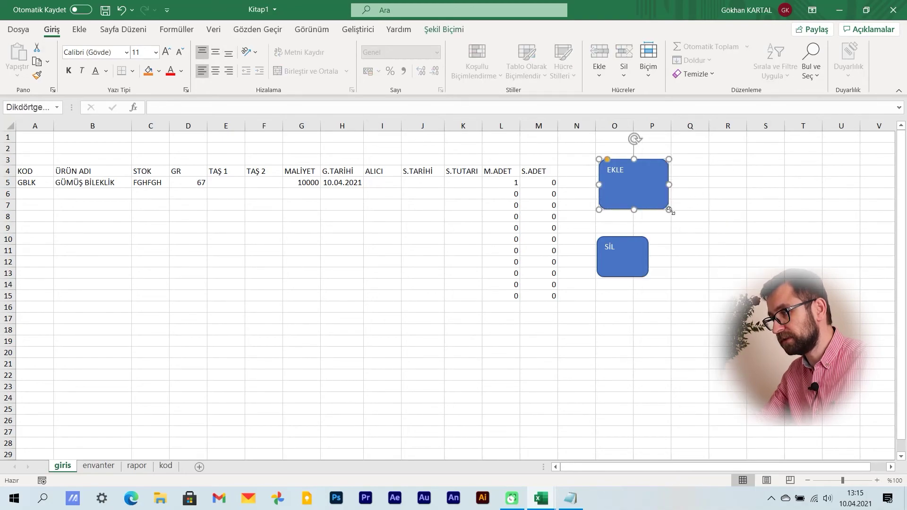
mouse_move(670, 210)
mouse_down()
mouse_move(641, 180)
mouse_move(631, 199)
mouse_up()
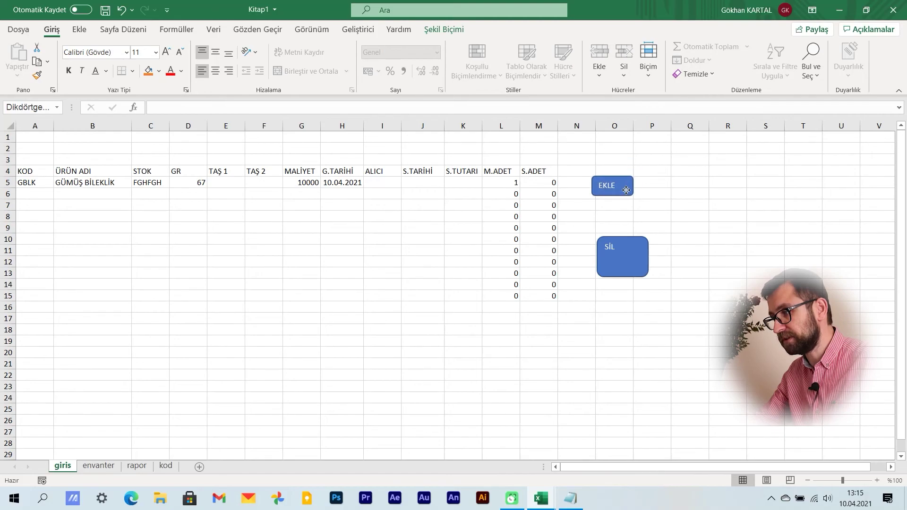
click(707, 240)
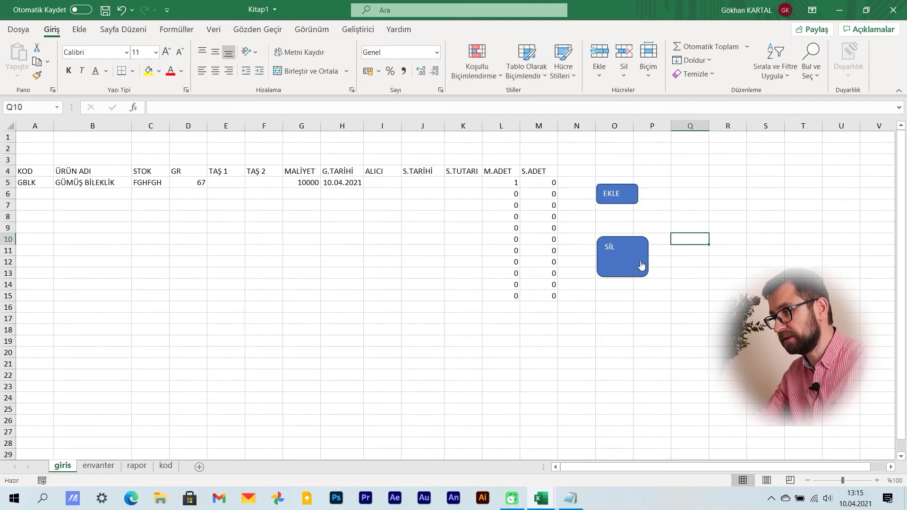
Move the SİL shape up beneath EKLE and run EKLE to record the item.
right_click(622, 239)
key(Escape)
drag(630, 253, 629, 230)
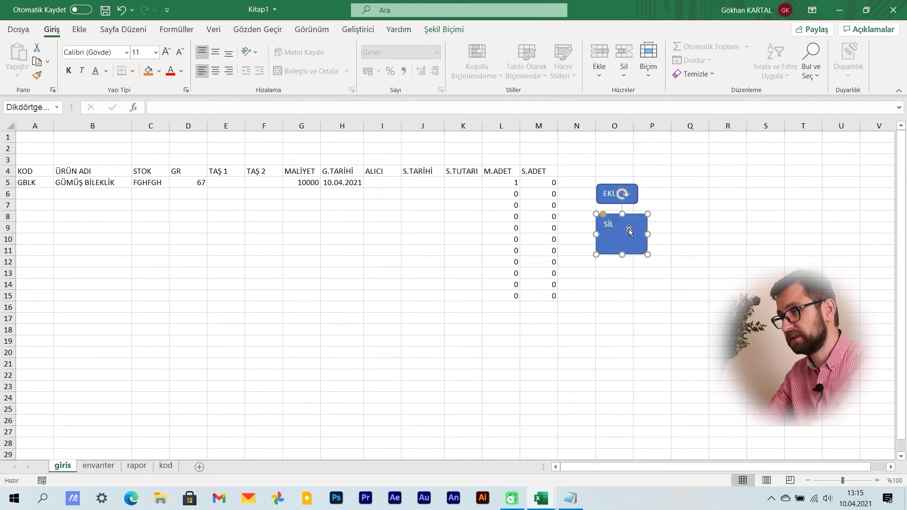
click(694, 261)
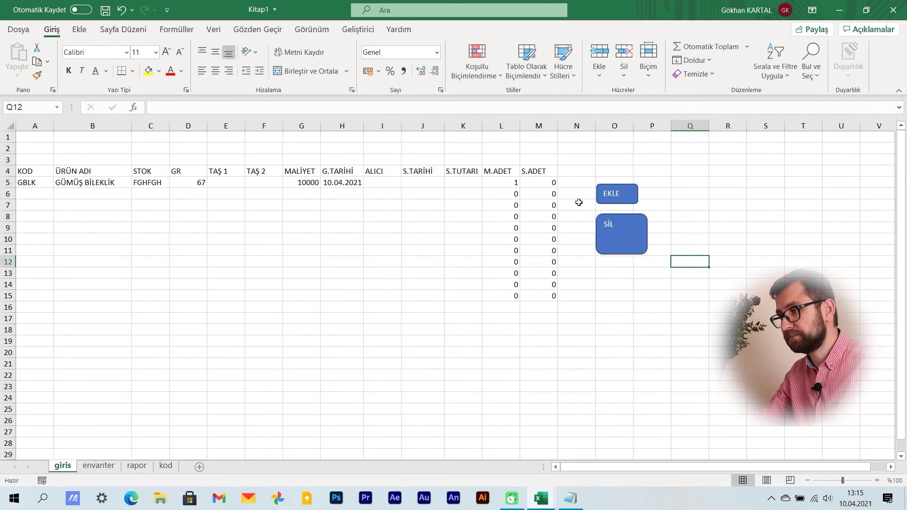
click(626, 195)
click(340, 354)
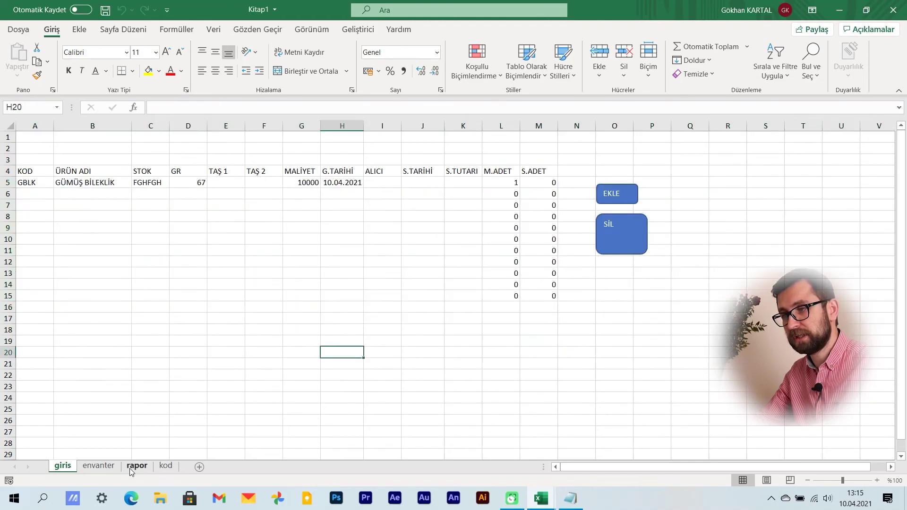
Check the new bracelet on envanter, then view rapor's GBLK totals: 3 pieces, 99,99 gr, 17300.
click(98, 466)
click(138, 341)
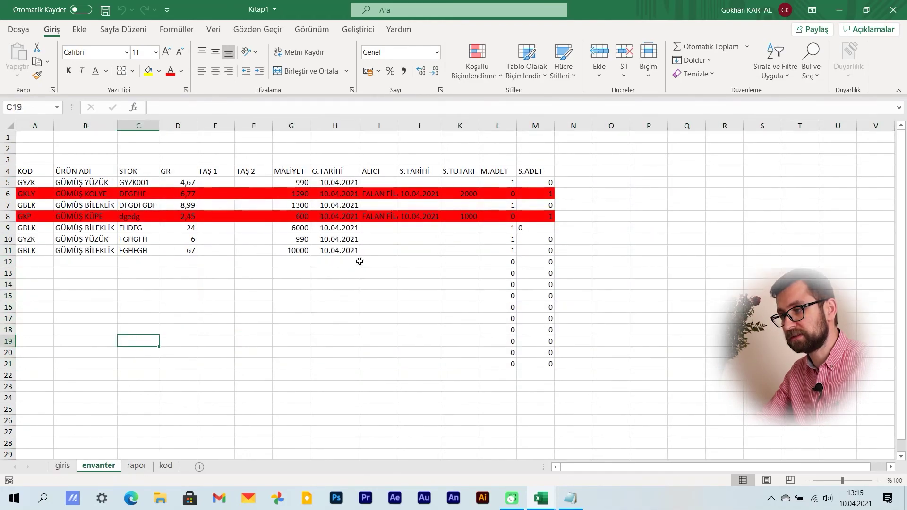
click(136, 465)
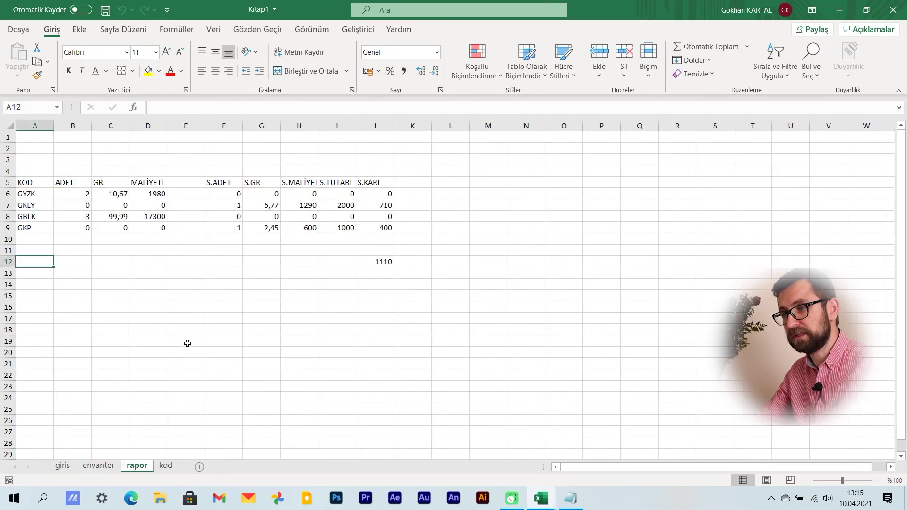
click(194, 309)
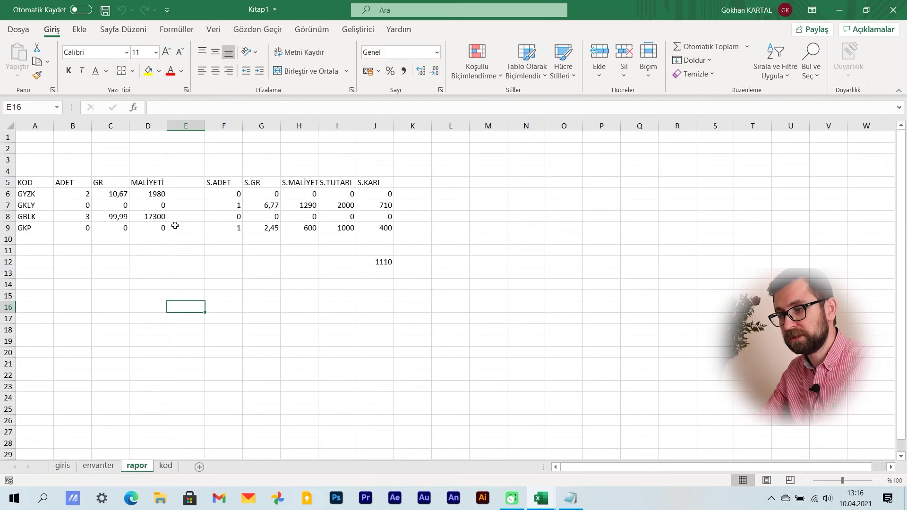
Enter the buyer's name in I11 for the row 11 bracelet.
click(107, 467)
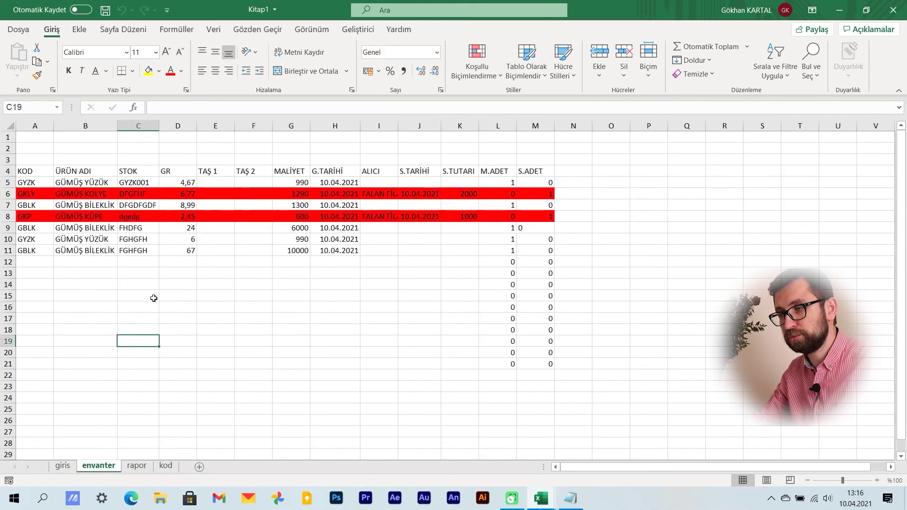
click(139, 253)
click(379, 252)
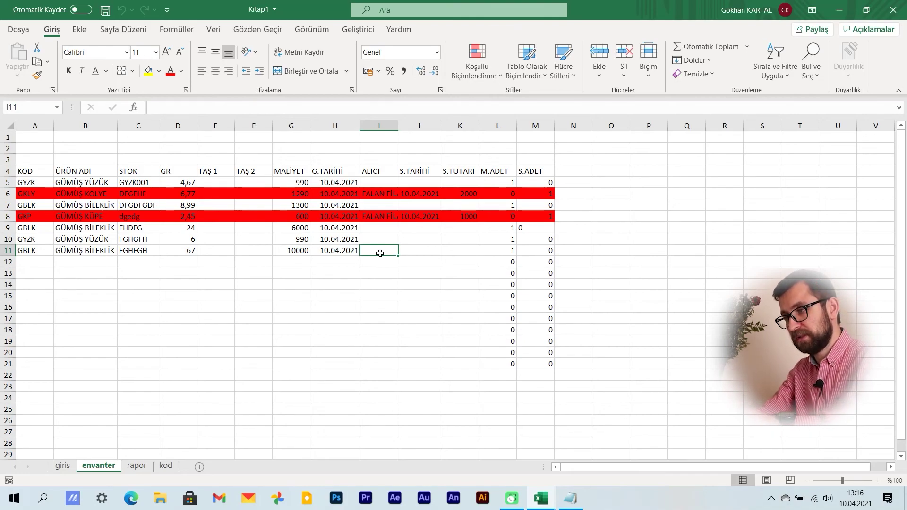
text(FLA)
key(BackSpace)
key(BackSpace)
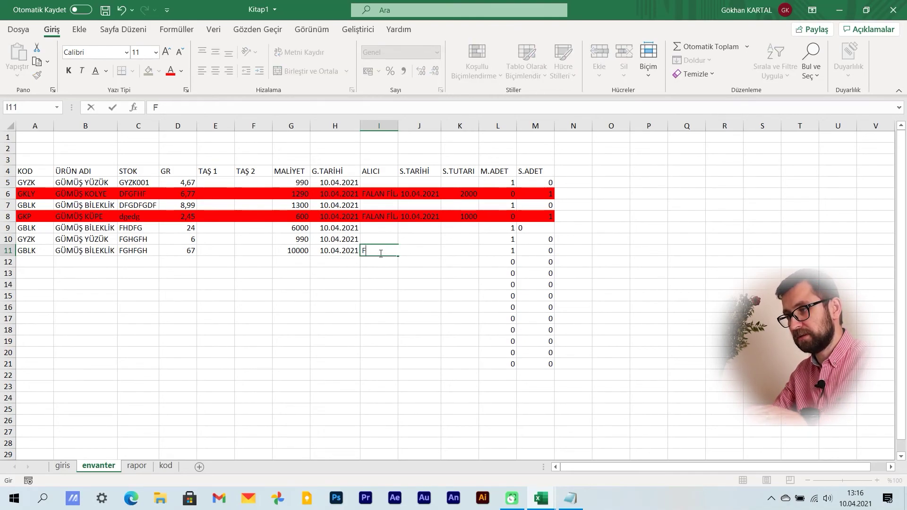
text(ALAN FİL)
key(Tab)
Enter sale date 10.04.2021 and amount 15000 so the row turns red, then open rapor.
text(10)
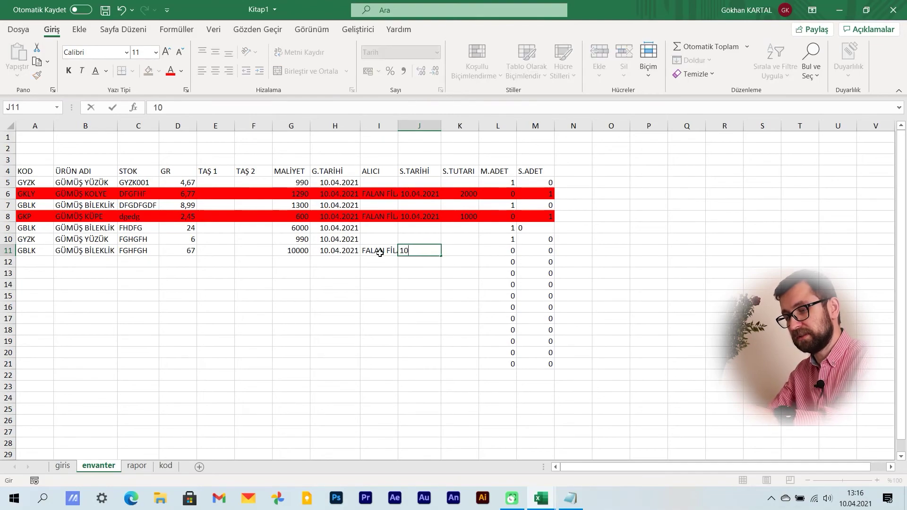
text(.4.21)
key(ctrl+Return)
key(Tab)
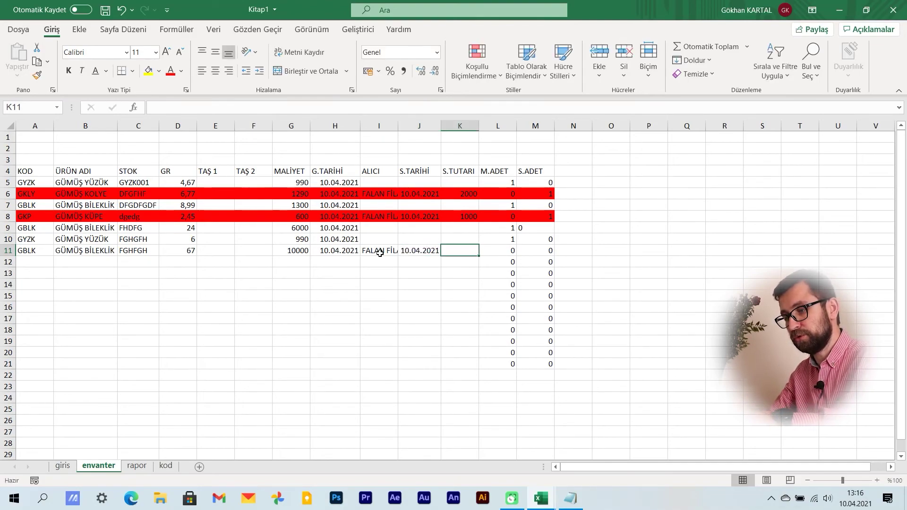
text(15000)
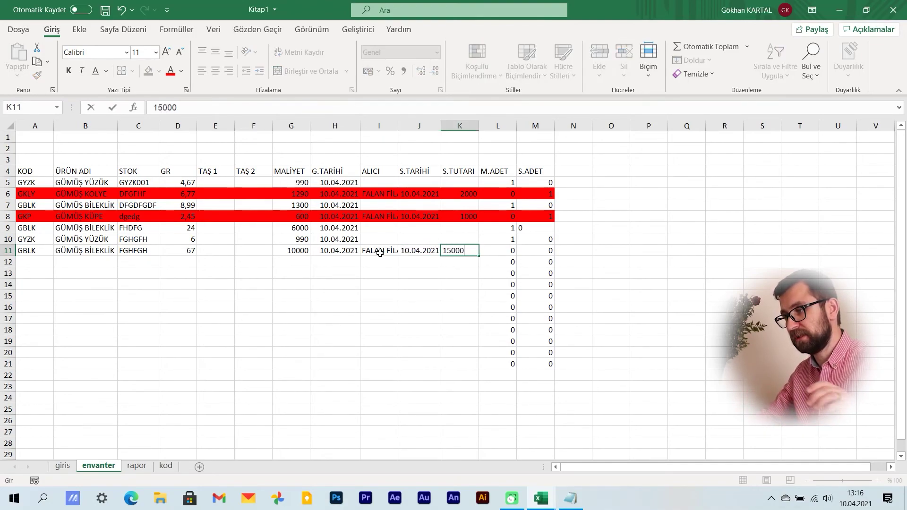
key(Tab)
click(341, 315)
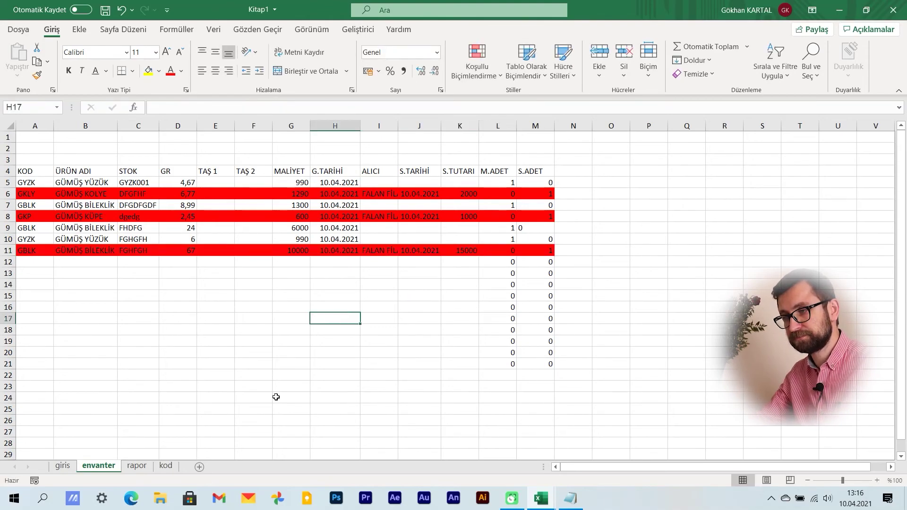
click(137, 466)
Verify J12's =TOPLA(J6:J11) total of 6110, then inspect B11 on the giris sheet.
click(308, 259)
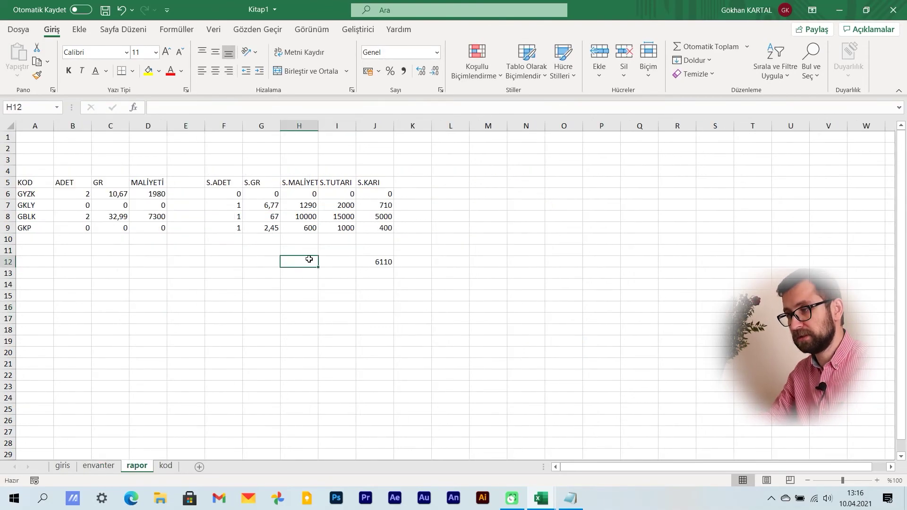
key(Right)
key(Right)
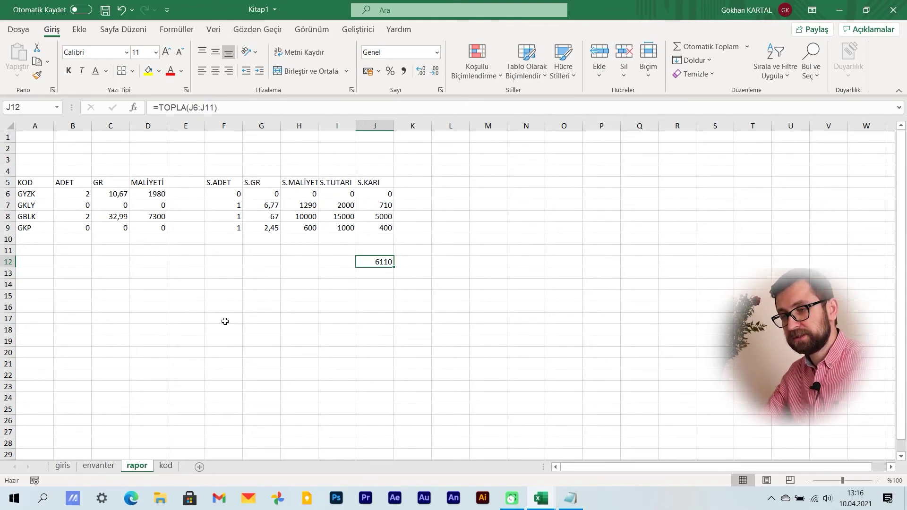
click(64, 463)
click(100, 251)
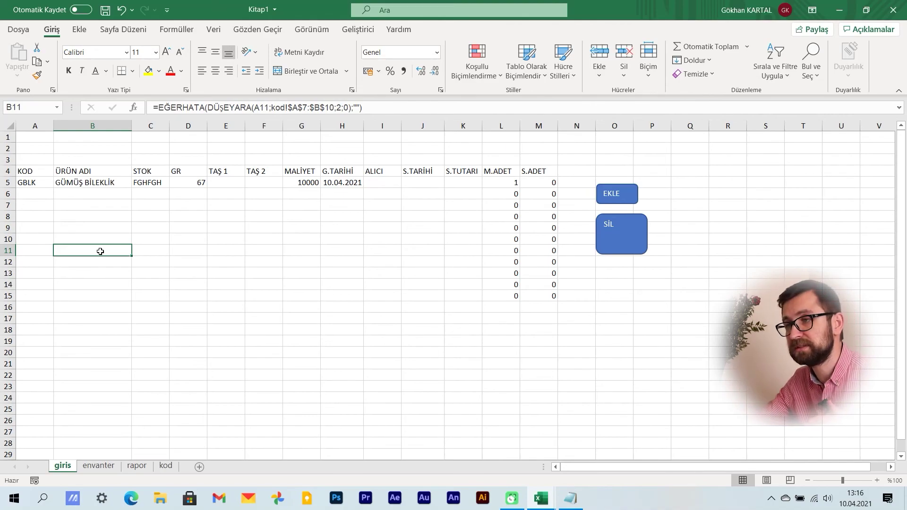
Apply a fill color to rows 1–3 and columns Q–V on giris to hide their gridlines.
drag(8, 159, 8, 137)
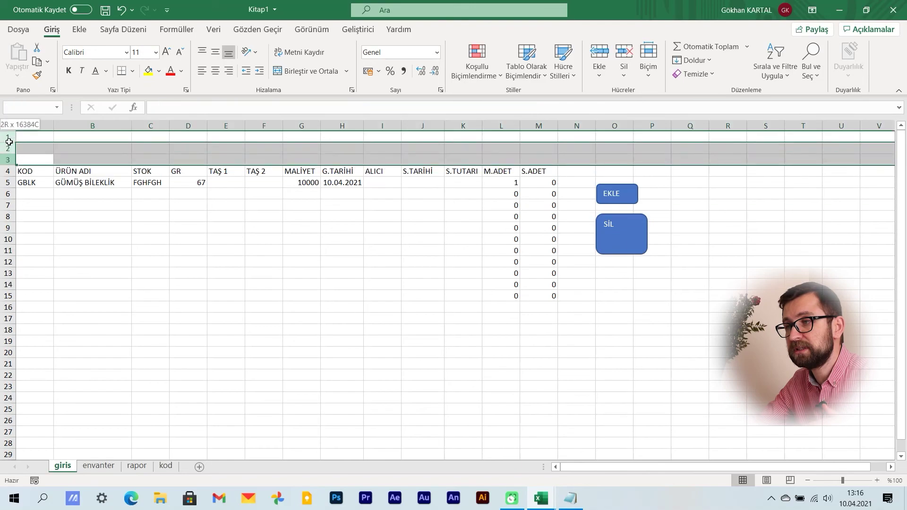
click(159, 72)
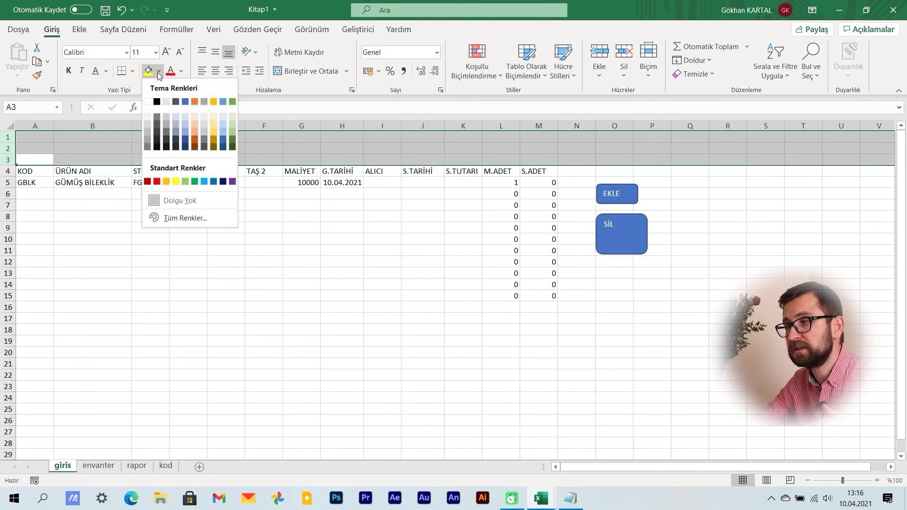
click(166, 101)
click(712, 378)
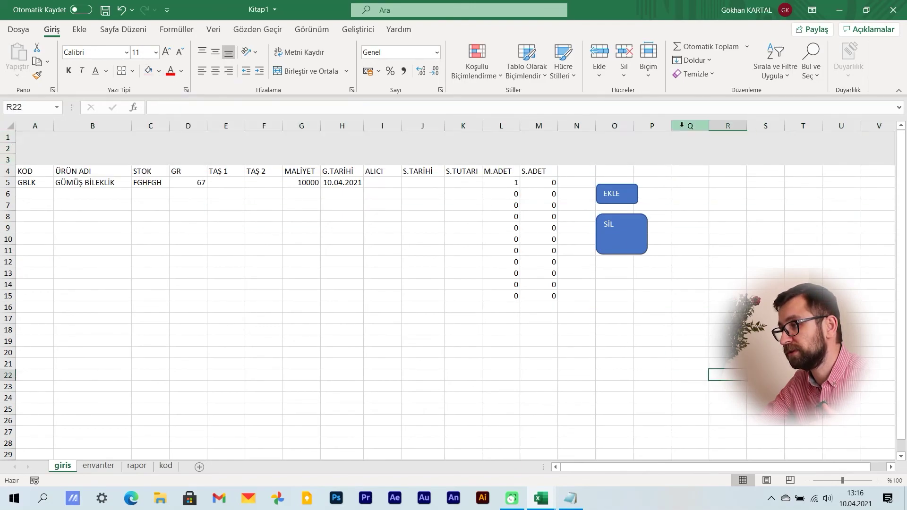
mouse_move(689, 125)
mouse_down()
mouse_move(799, 198)
mouse_move(872, 202)
mouse_up()
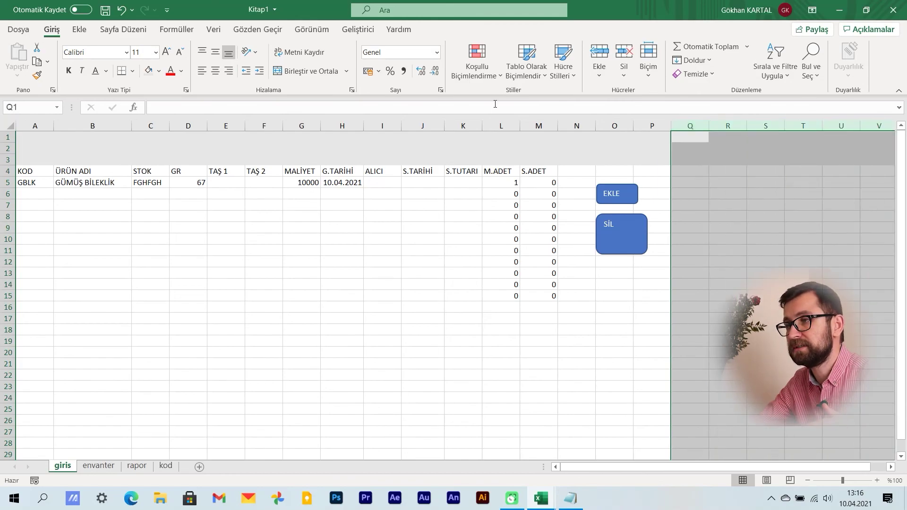
click(148, 71)
click(288, 227)
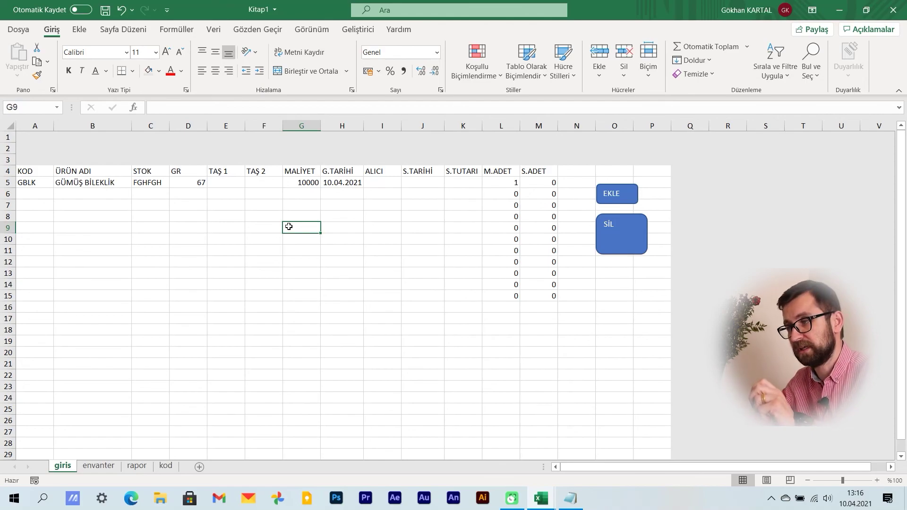
Clear the GBLK bracelet entry from row 5 with the SİL macro button and check L9's M.ADET formula.
click(192, 296)
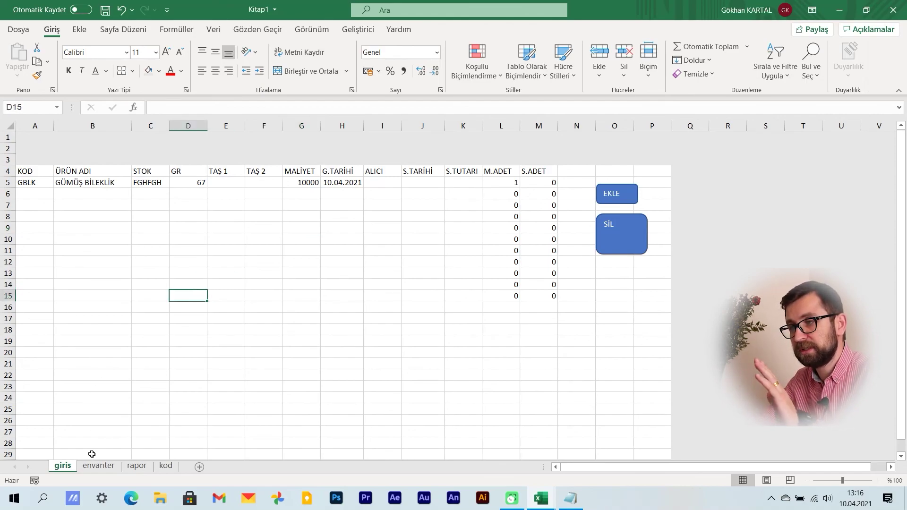
click(612, 236)
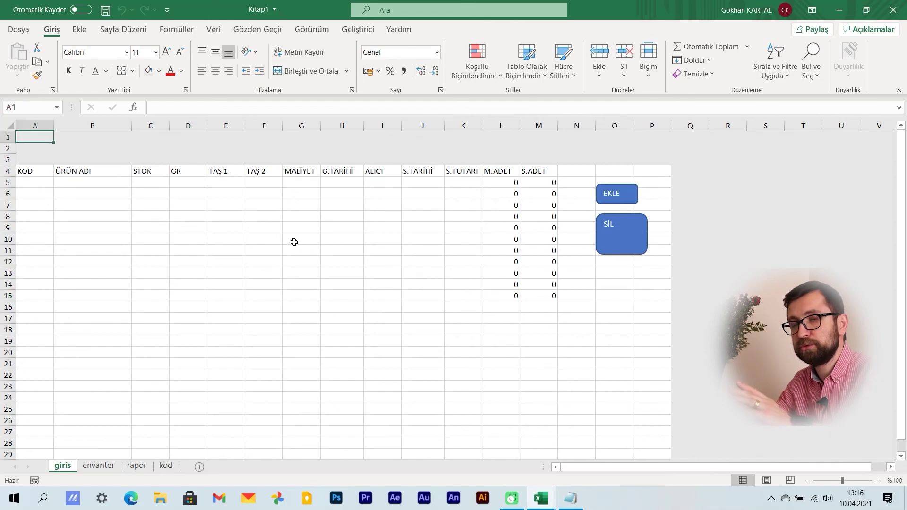
click(293, 242)
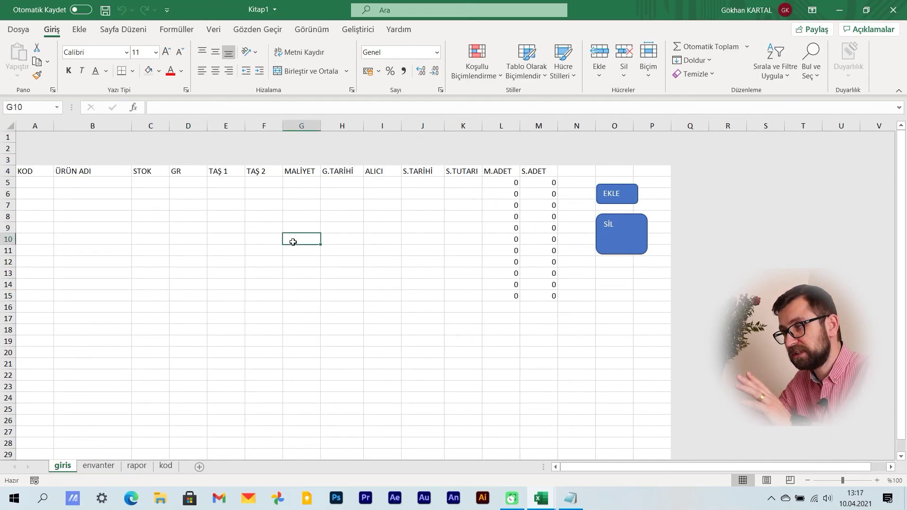
click(496, 225)
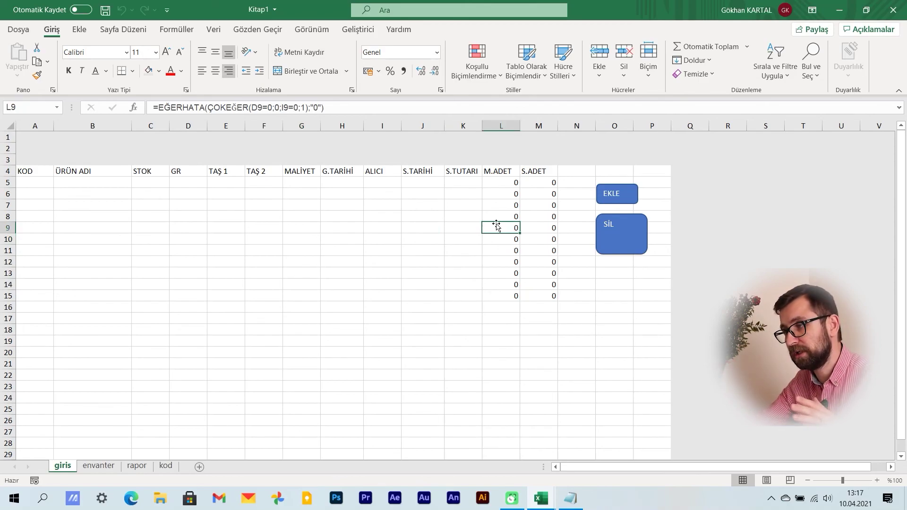
On the envanter sheet, select the empty rows 12–16 across columns A–K.
click(98, 465)
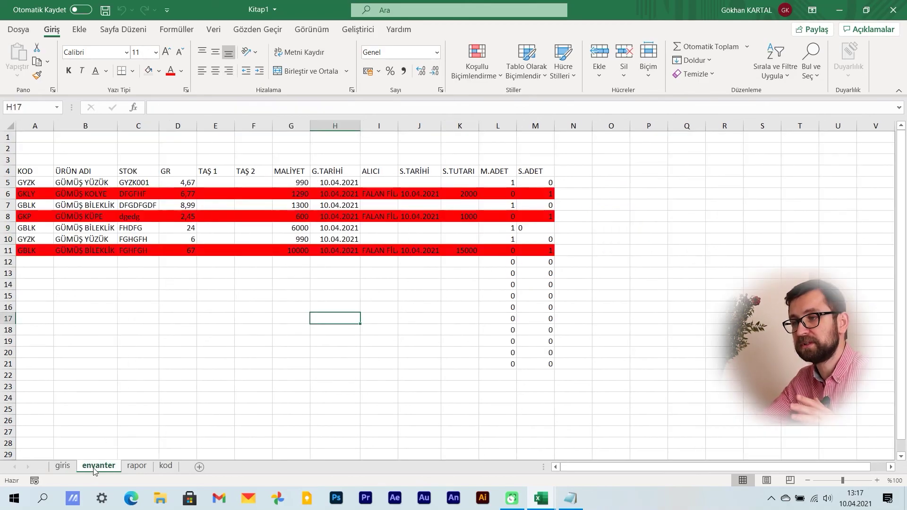
click(145, 299)
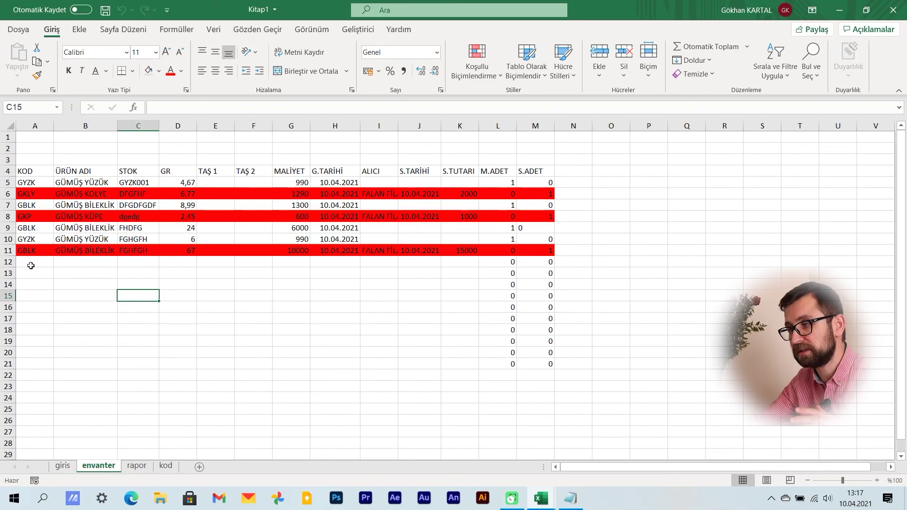
drag(31, 266, 475, 306)
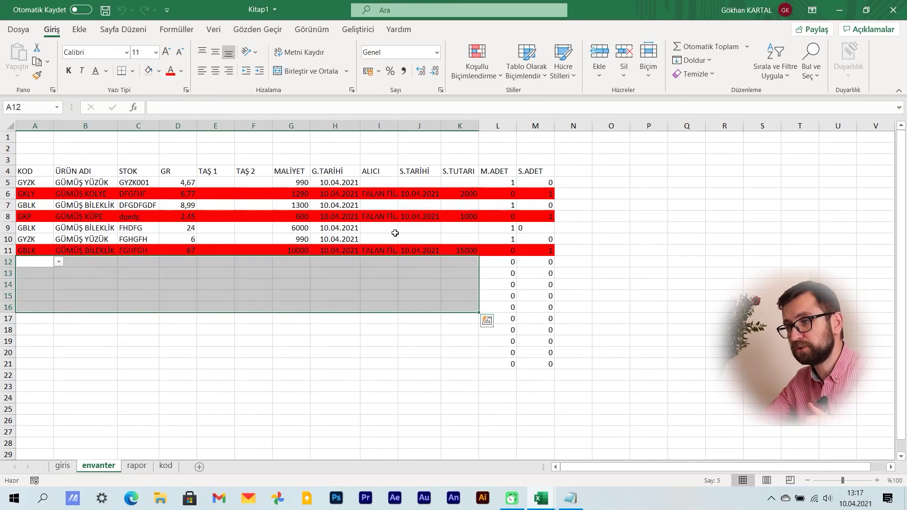
Record the sale in row 10: the buyer in I10, date 10.04.2021, total 1300.
click(375, 235)
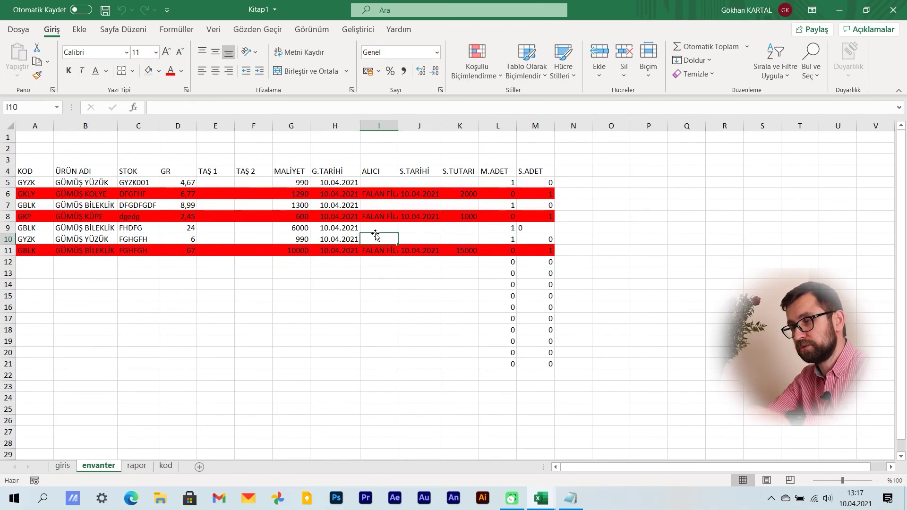
text(FALAN FİLAN)
key(Tab)
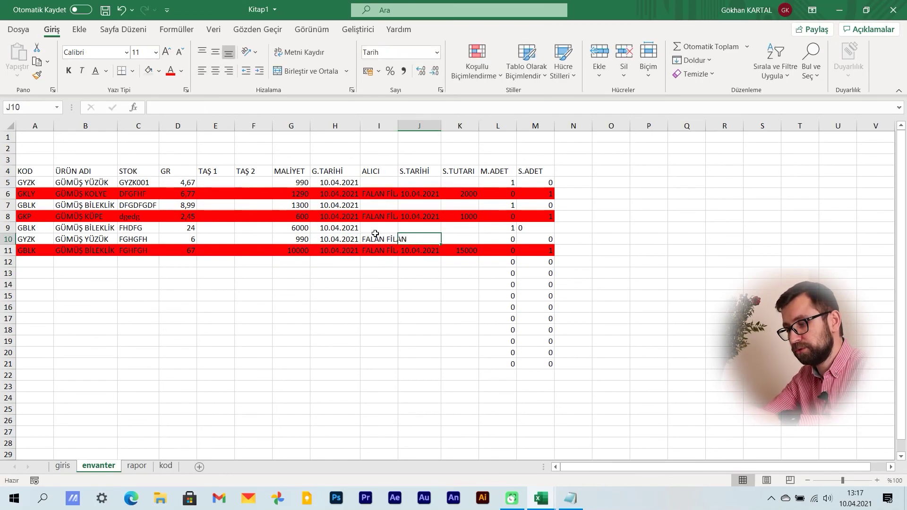
text(10.4.)
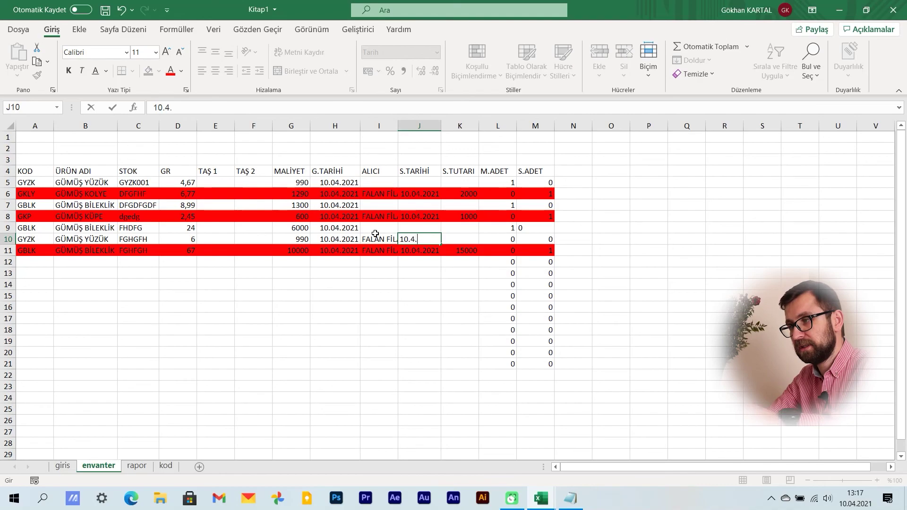
text(21)
key(Tab)
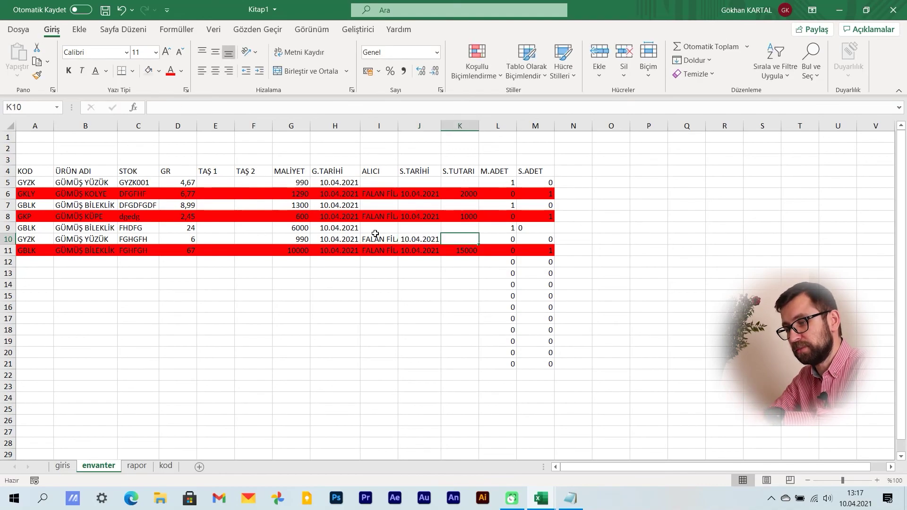
text(3)
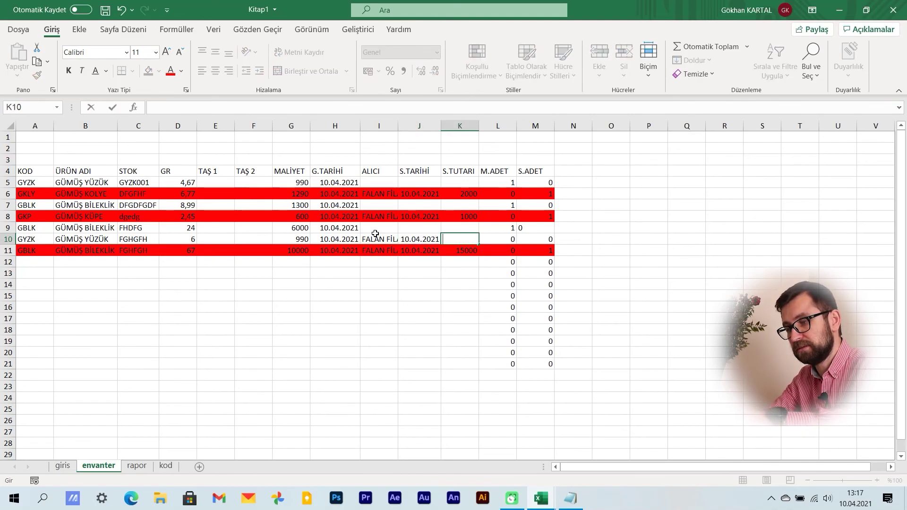
text(00)
key(Tab)
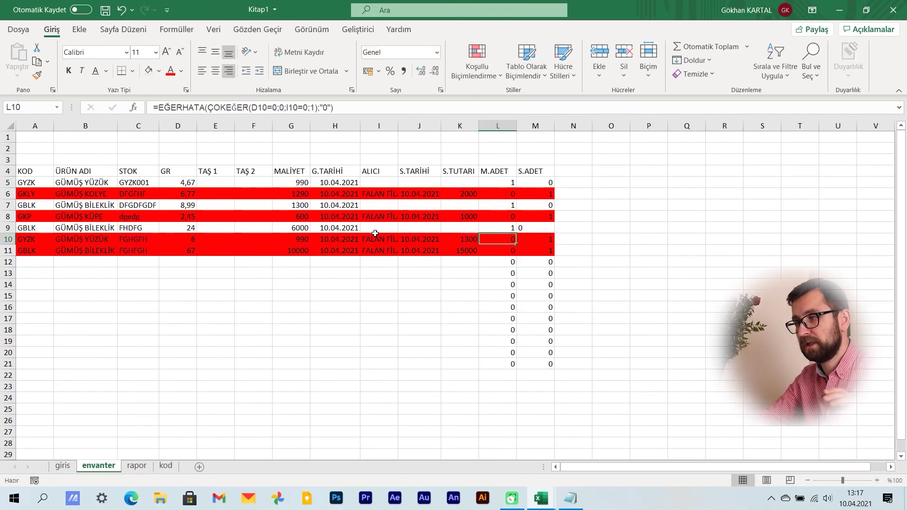
key(Tab)
key(Tab)
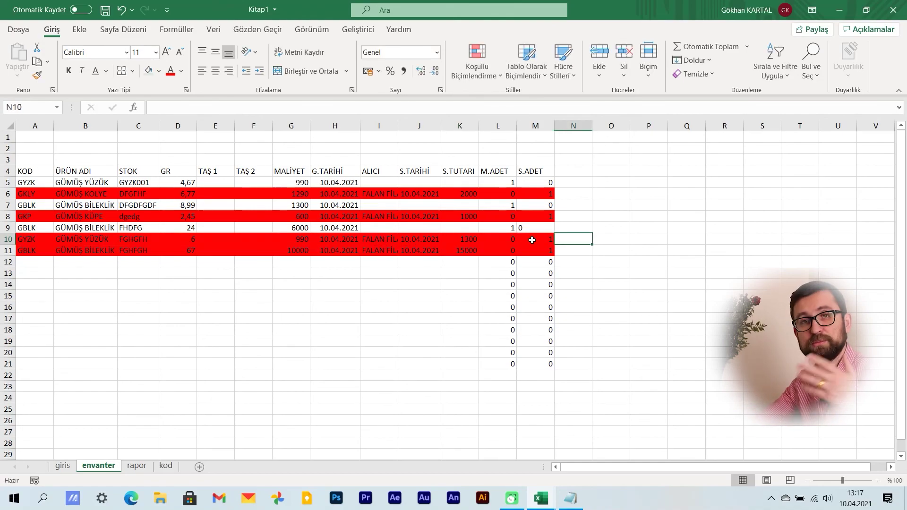
Check the S.ADET formula in M10, then review rapor's updated GYZK profit 310 and total 6420.
click(532, 239)
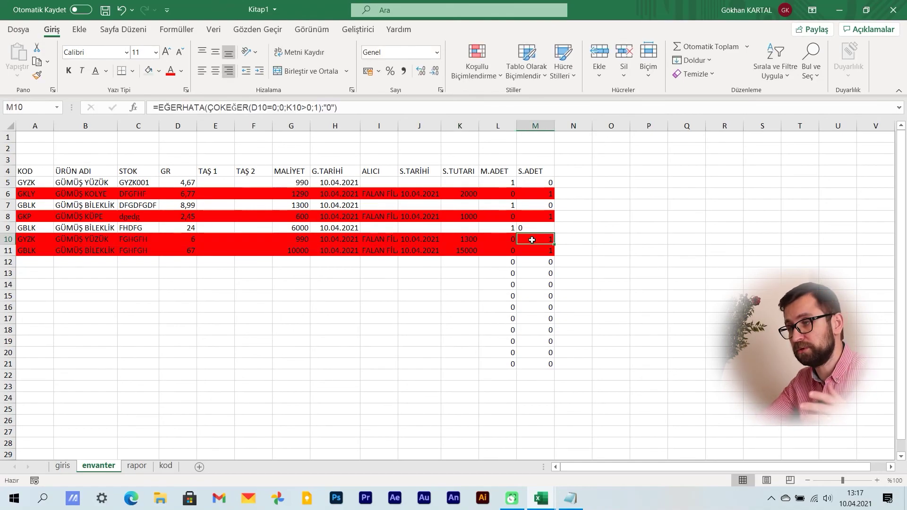
click(137, 465)
click(180, 305)
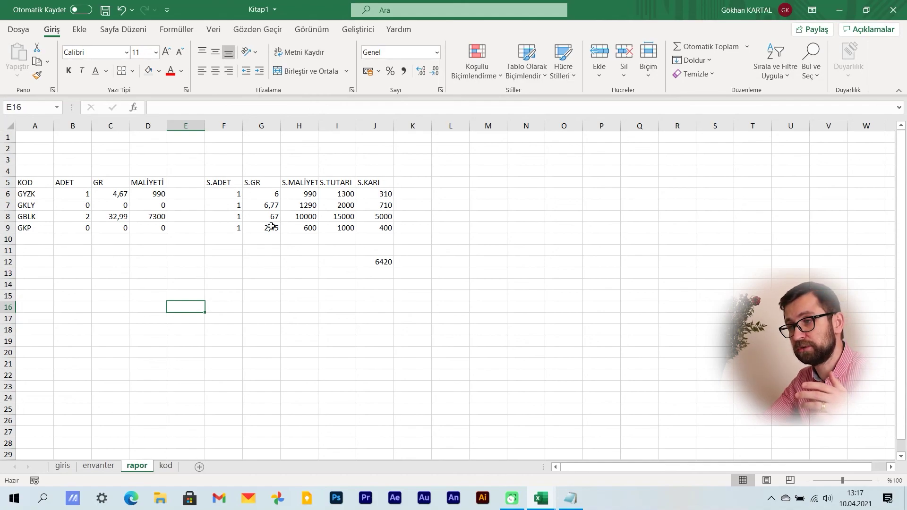
click(273, 350)
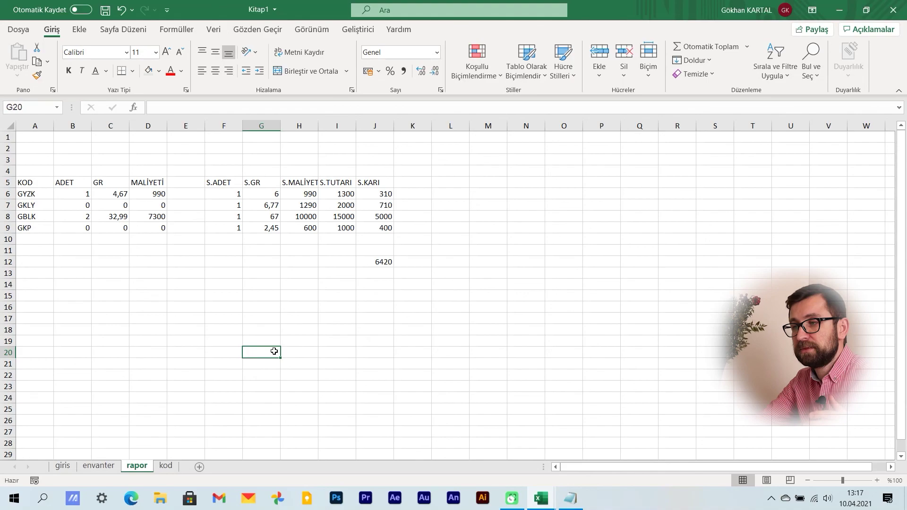
drag(235, 198, 236, 226)
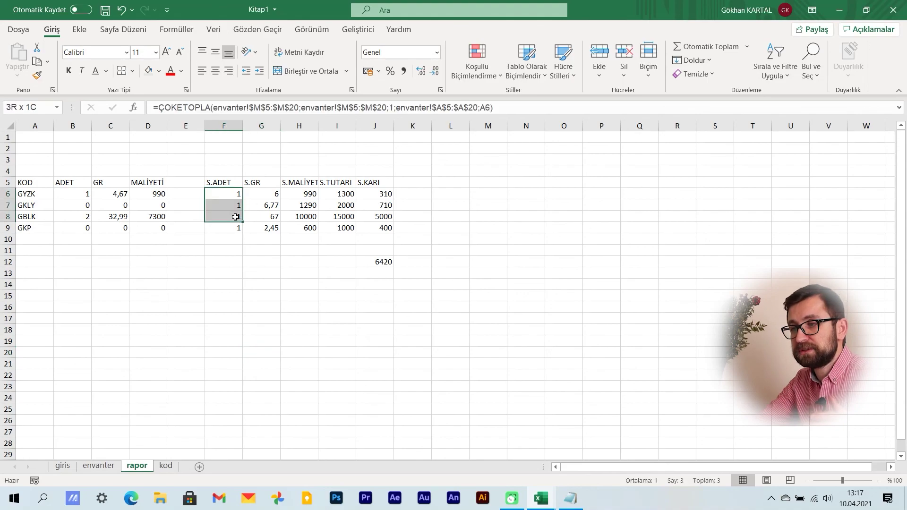
click(85, 205)
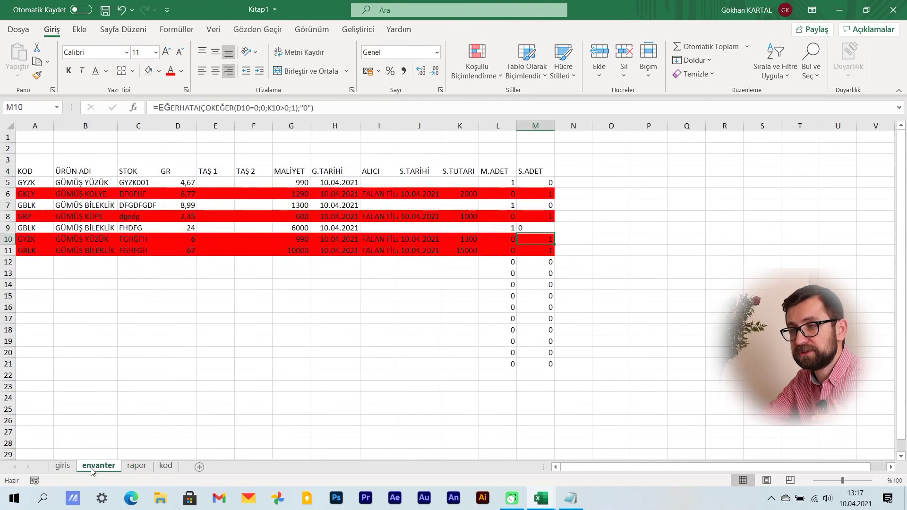
click(137, 467)
click(257, 297)
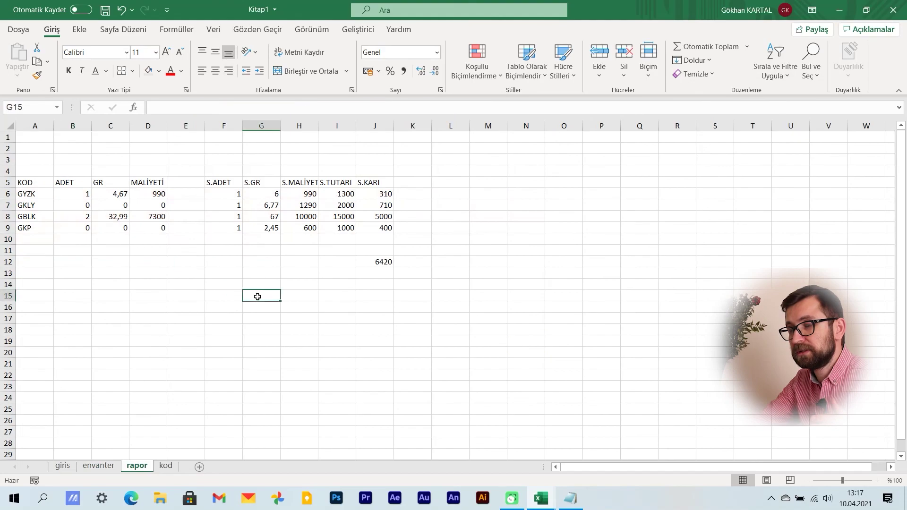
click(385, 260)
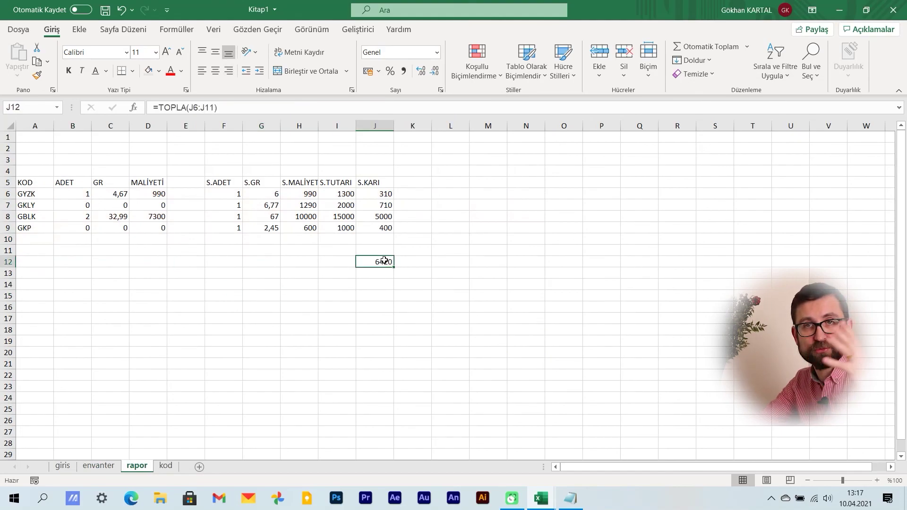